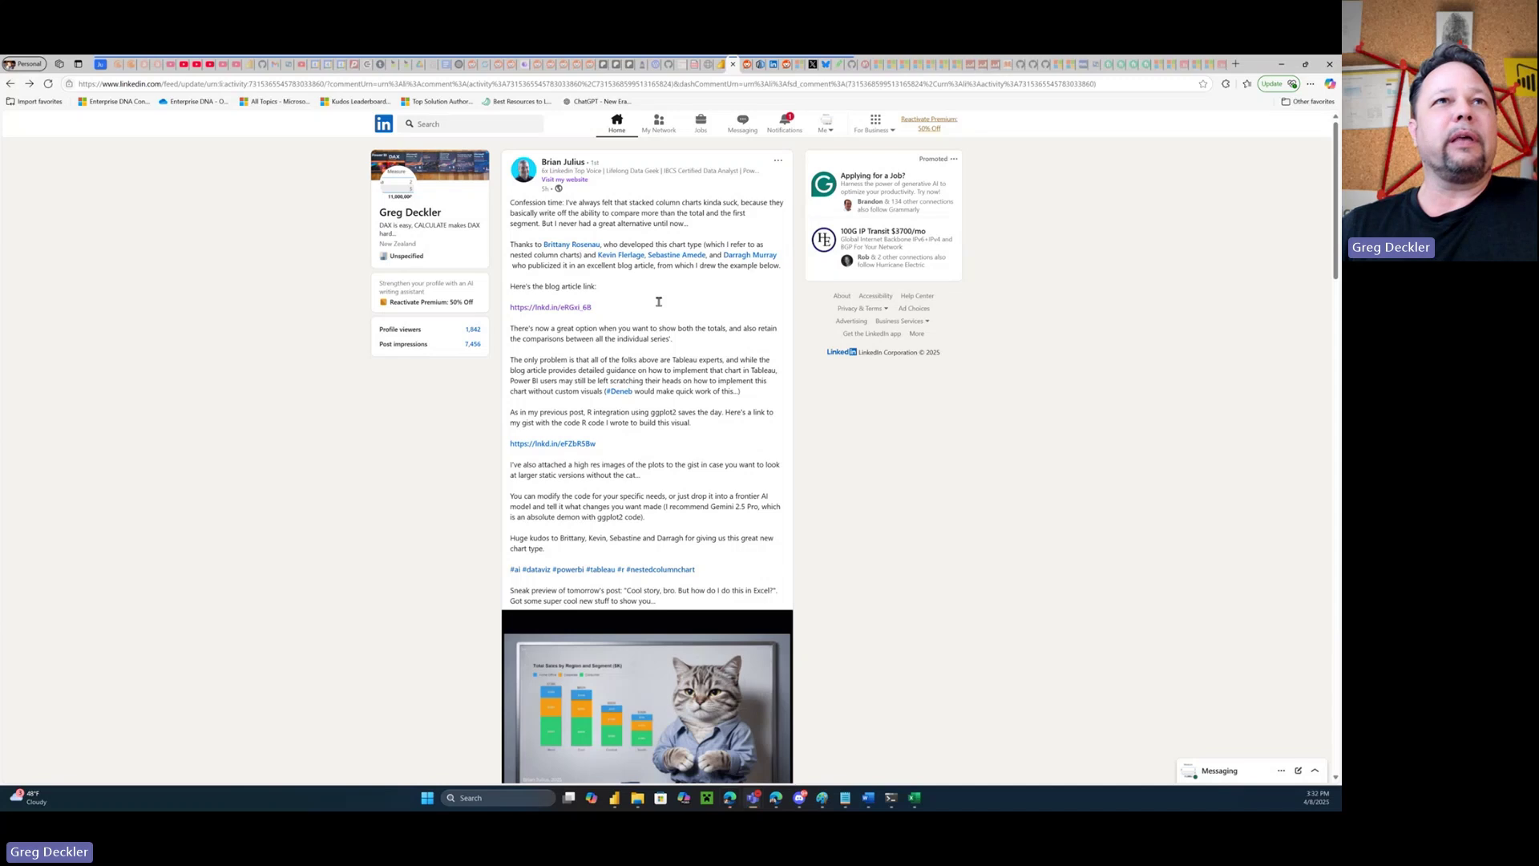
Read the LinkedIn post about nested column charts as an alternative to stacked column charts
scroll(659, 301, "down", 1)
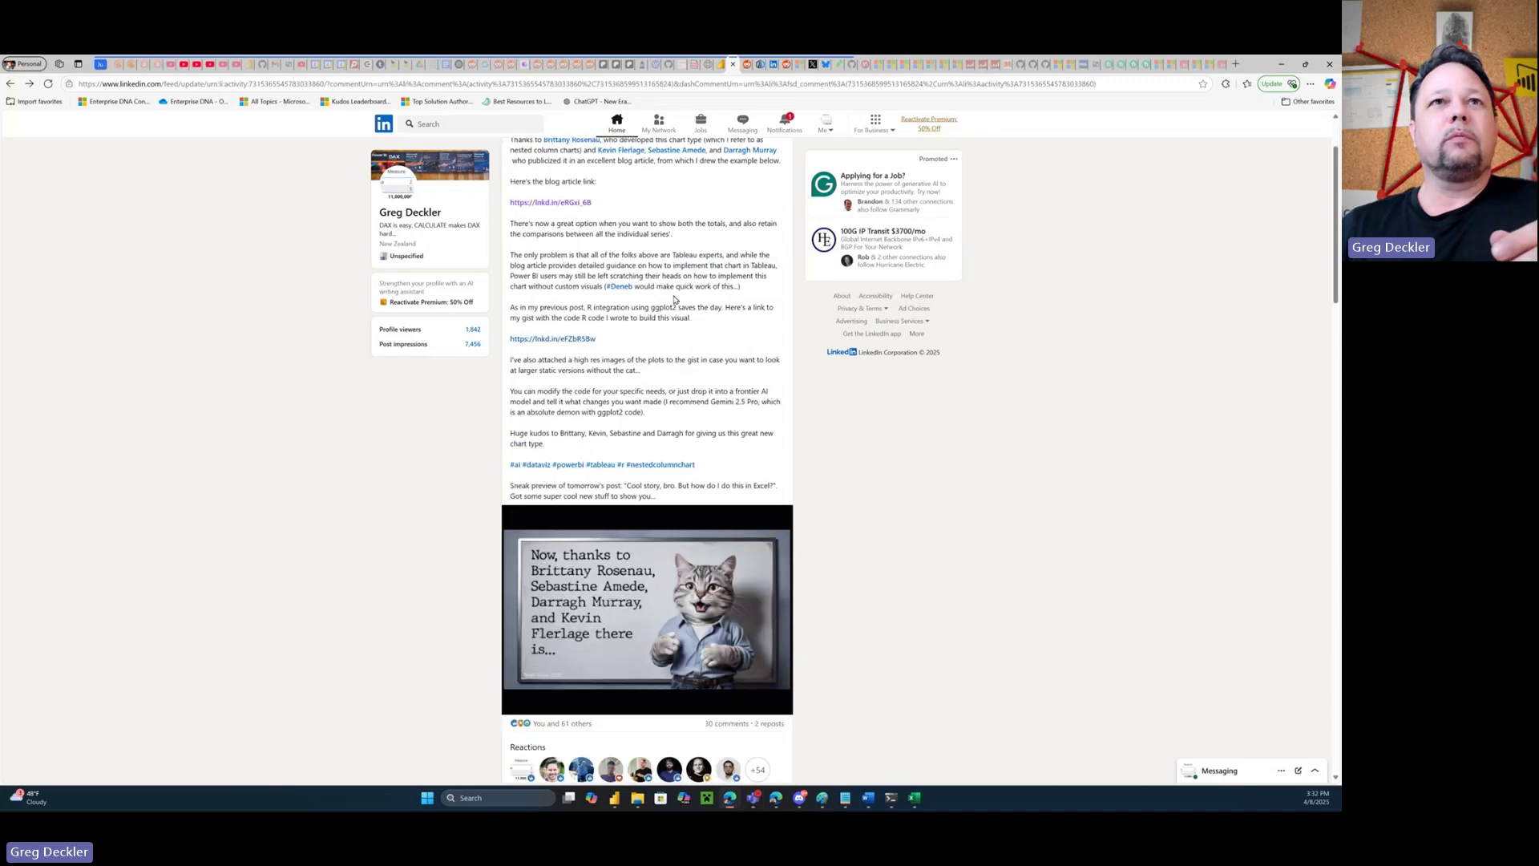
scroll(678, 273, "up", 1)
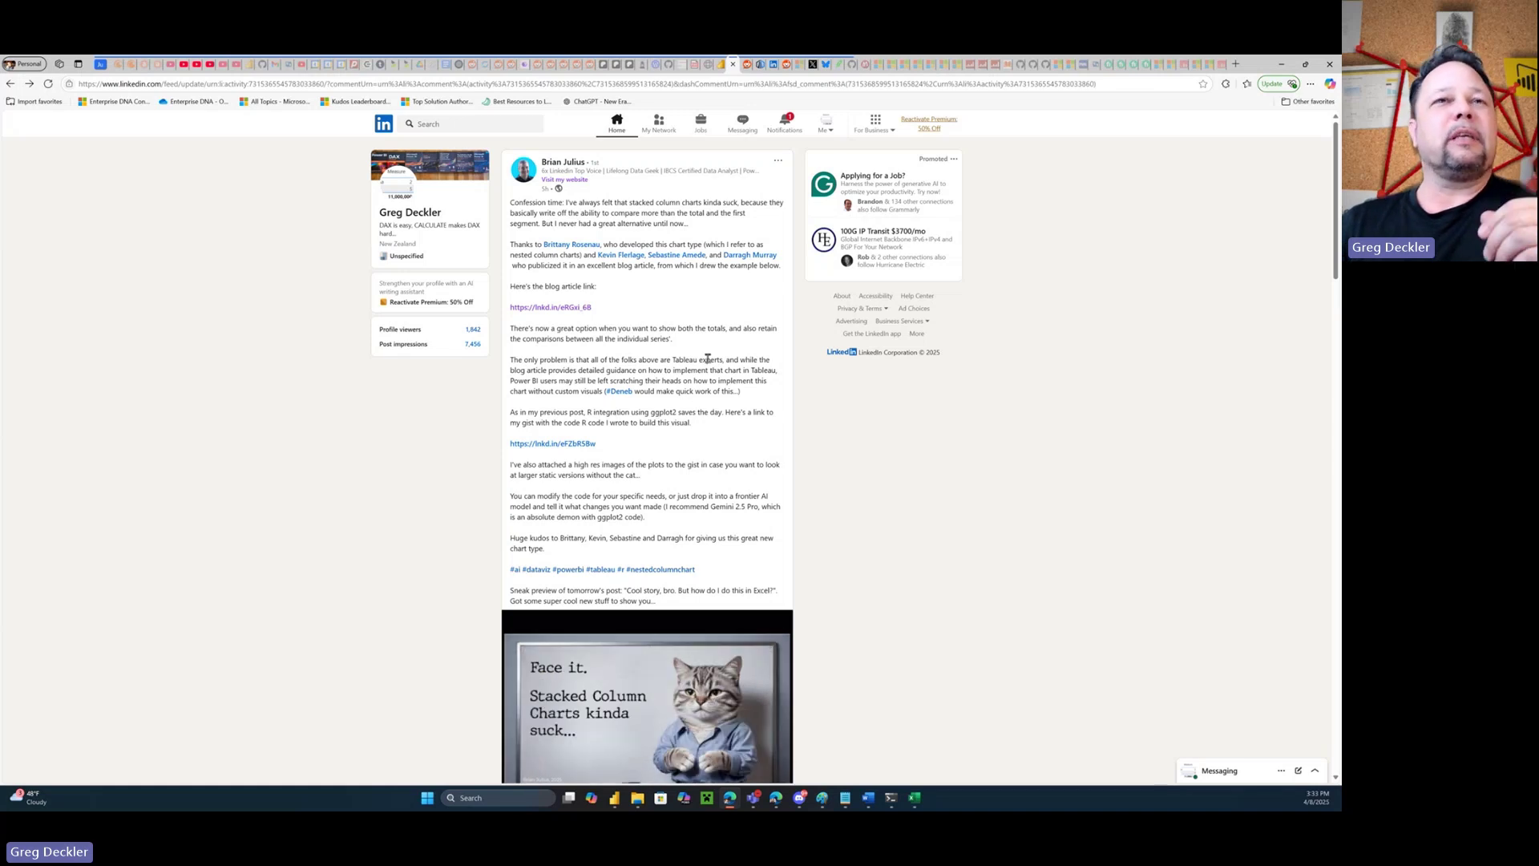
scroll(729, 350, "down", 2)
scroll(730, 350, "up", 2)
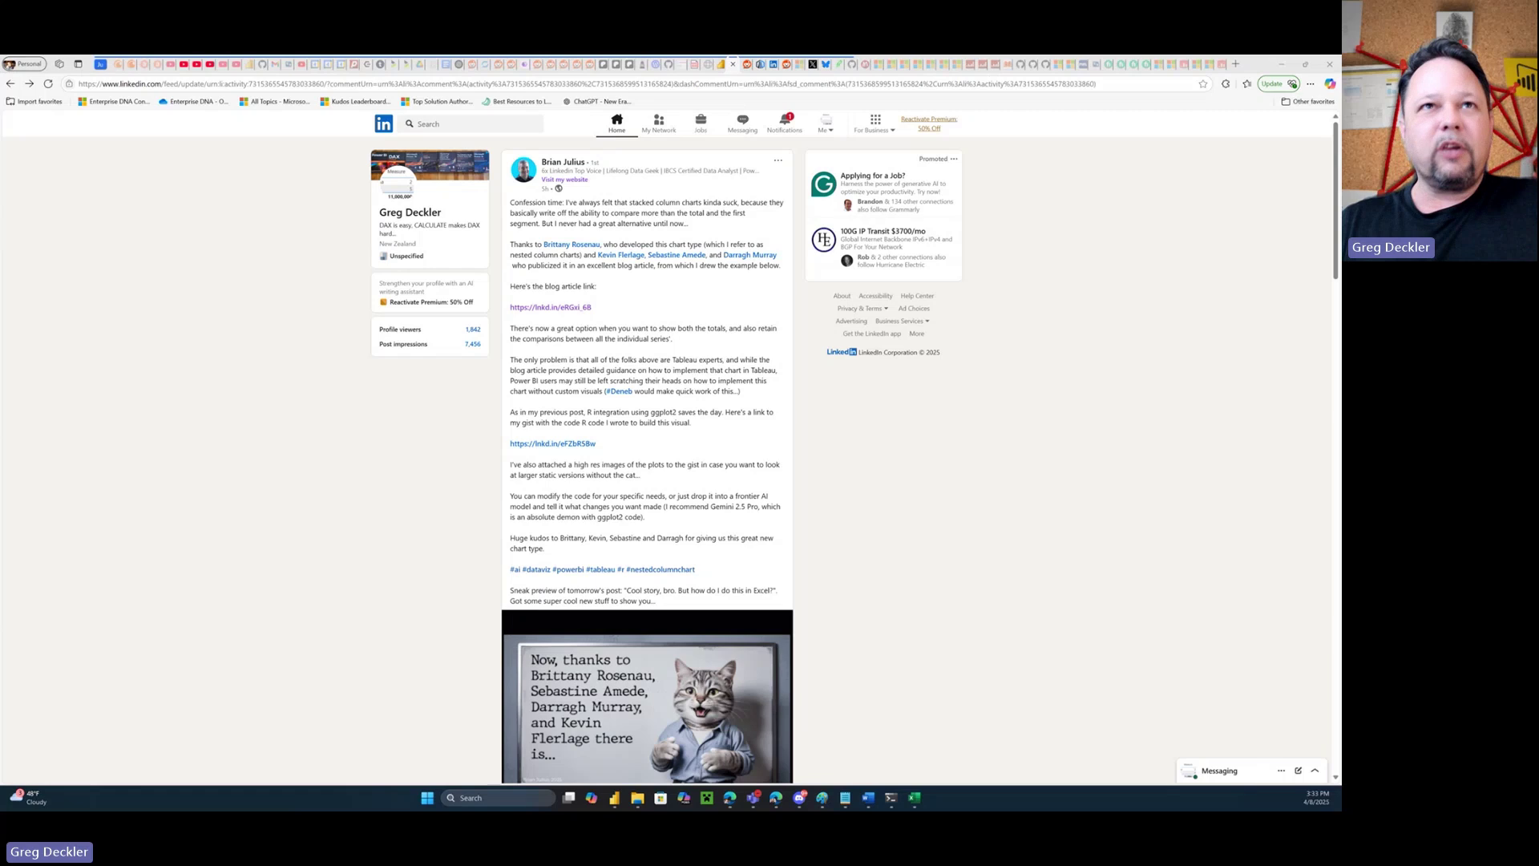
Switch to Power BI Desktop and compare the stacked column chart with the alternative charts on all three report pages
key("alt+Tab")
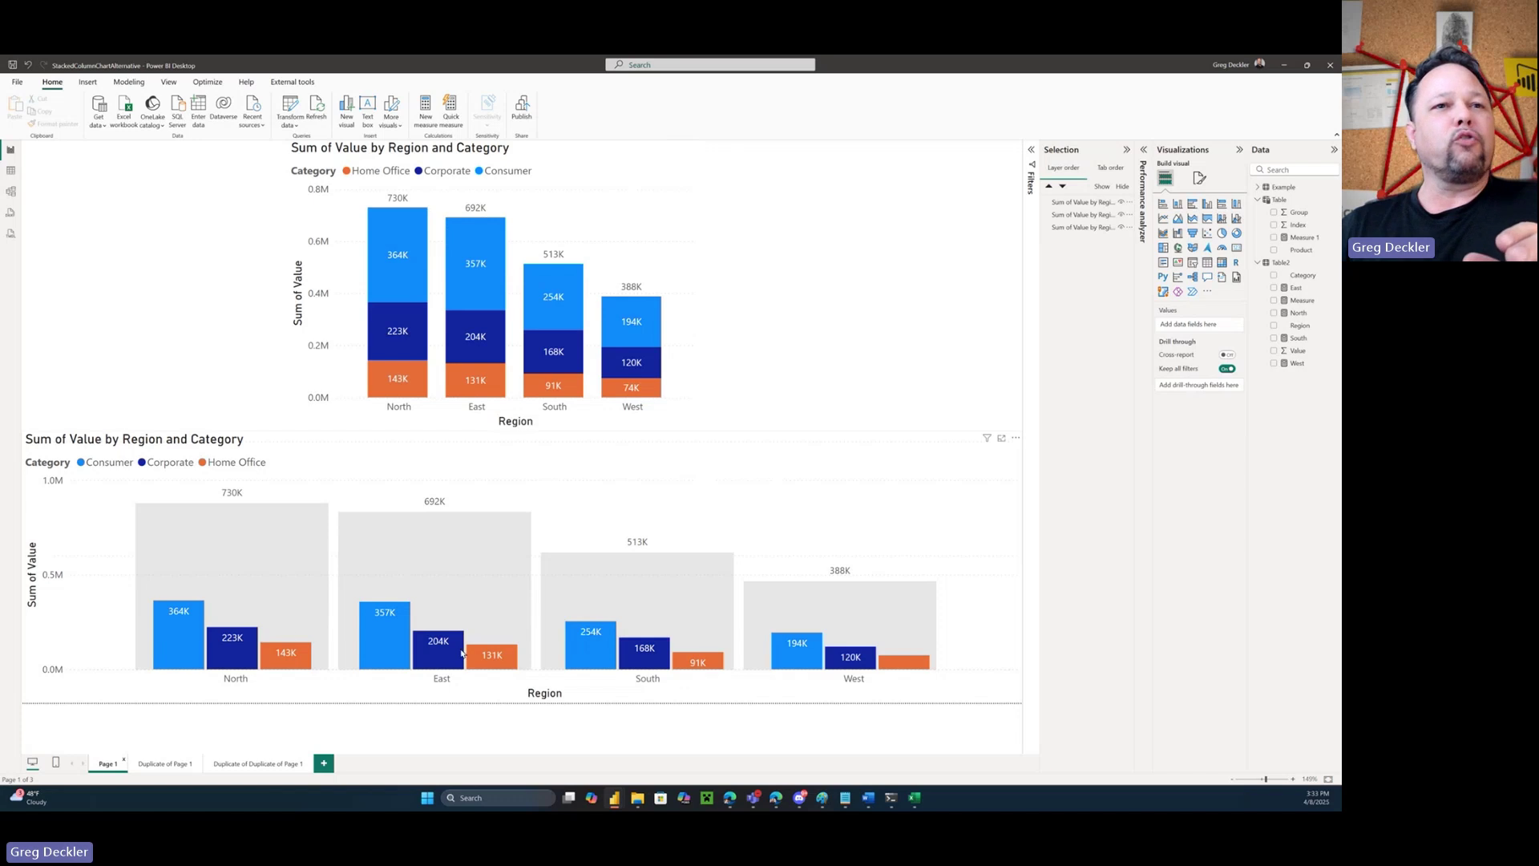
mouse_move(799, 643)
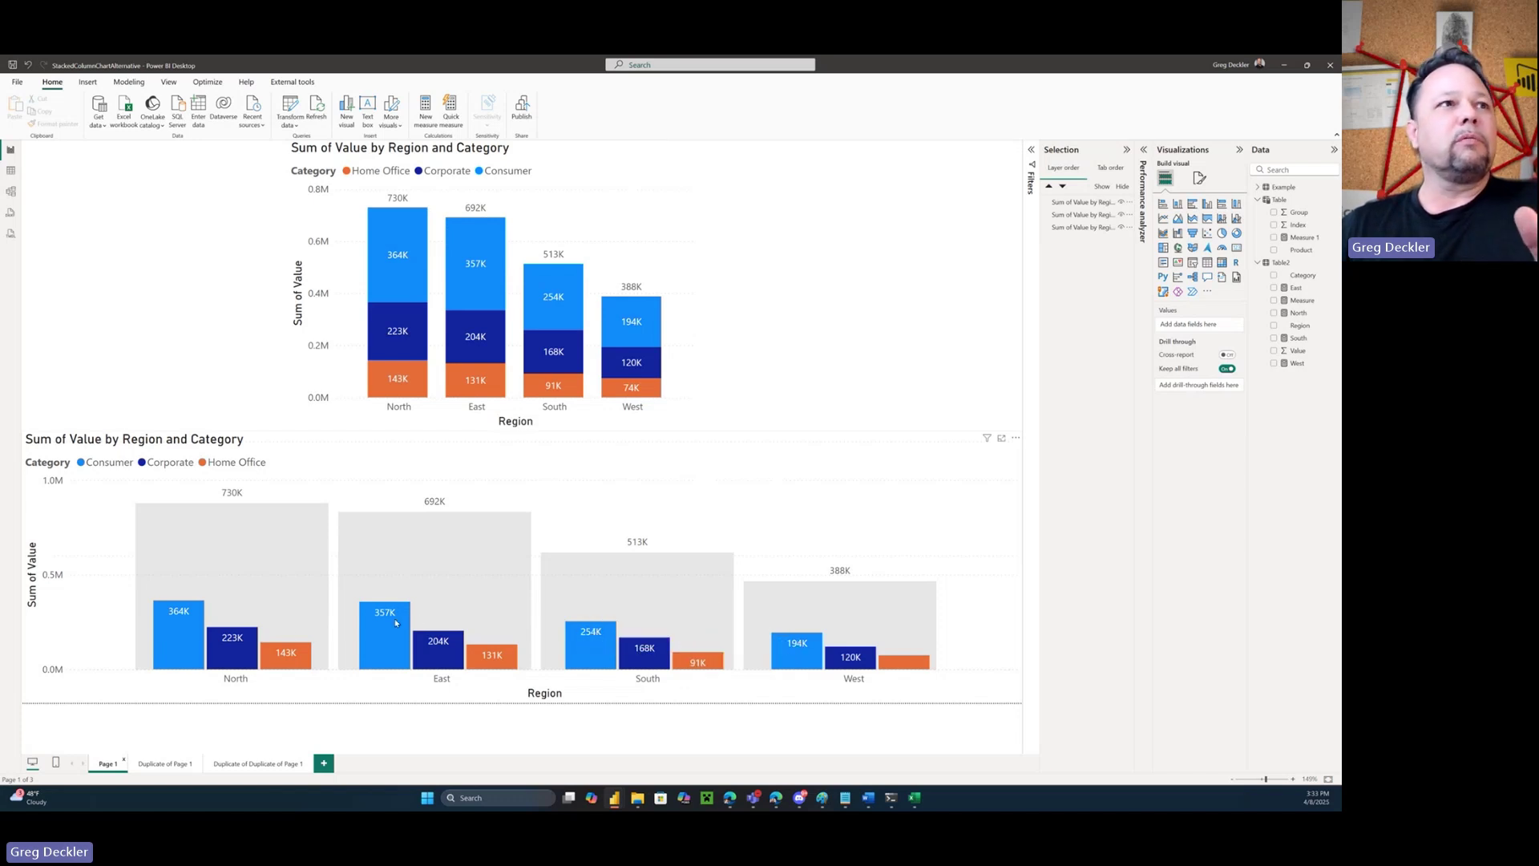
mouse_move(396, 623)
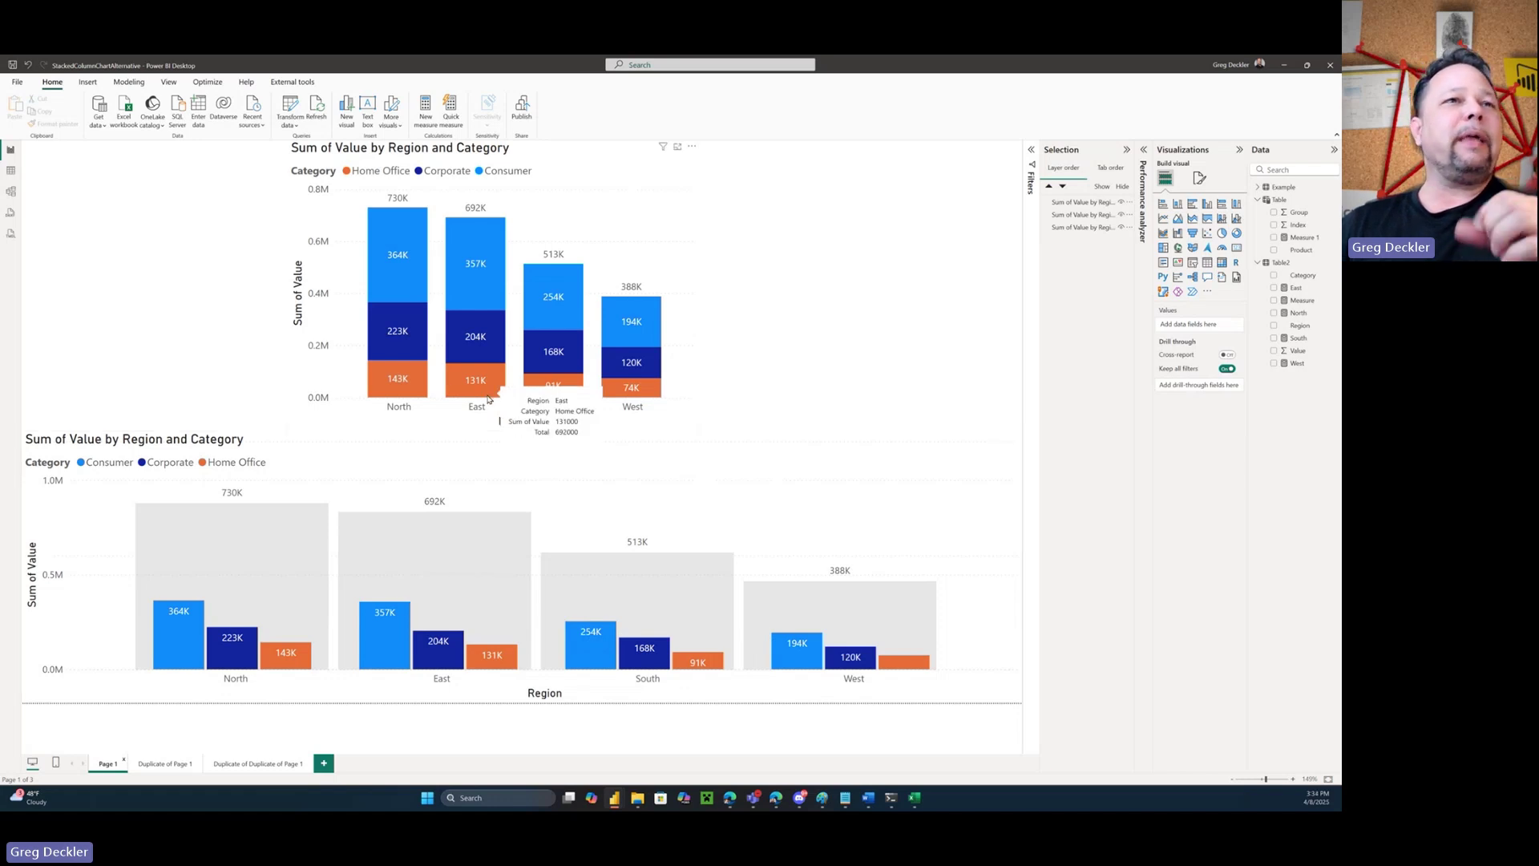
mouse_move(416, 374)
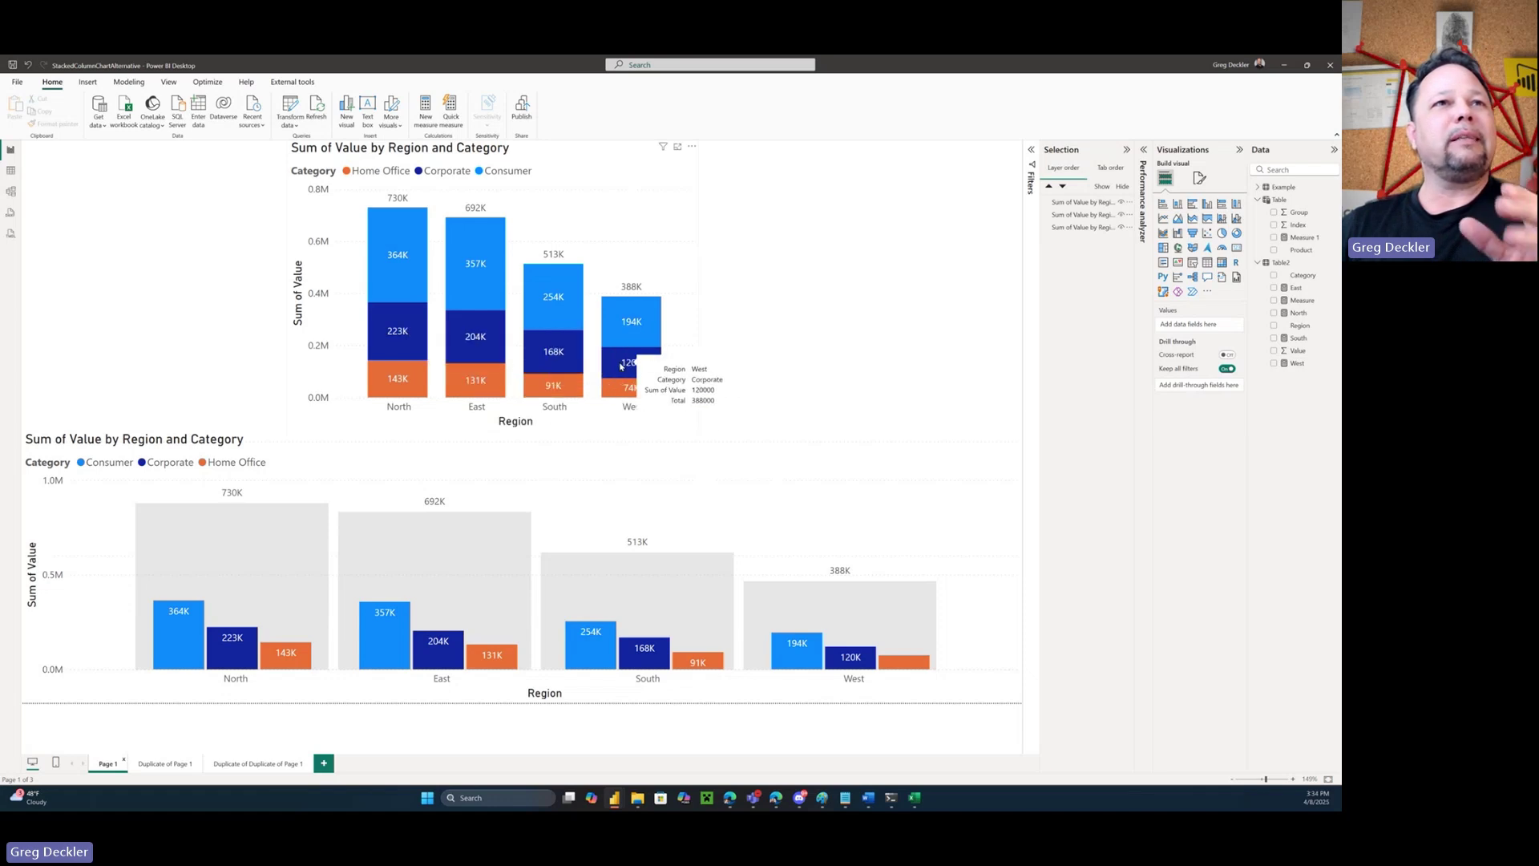
mouse_move(535, 362)
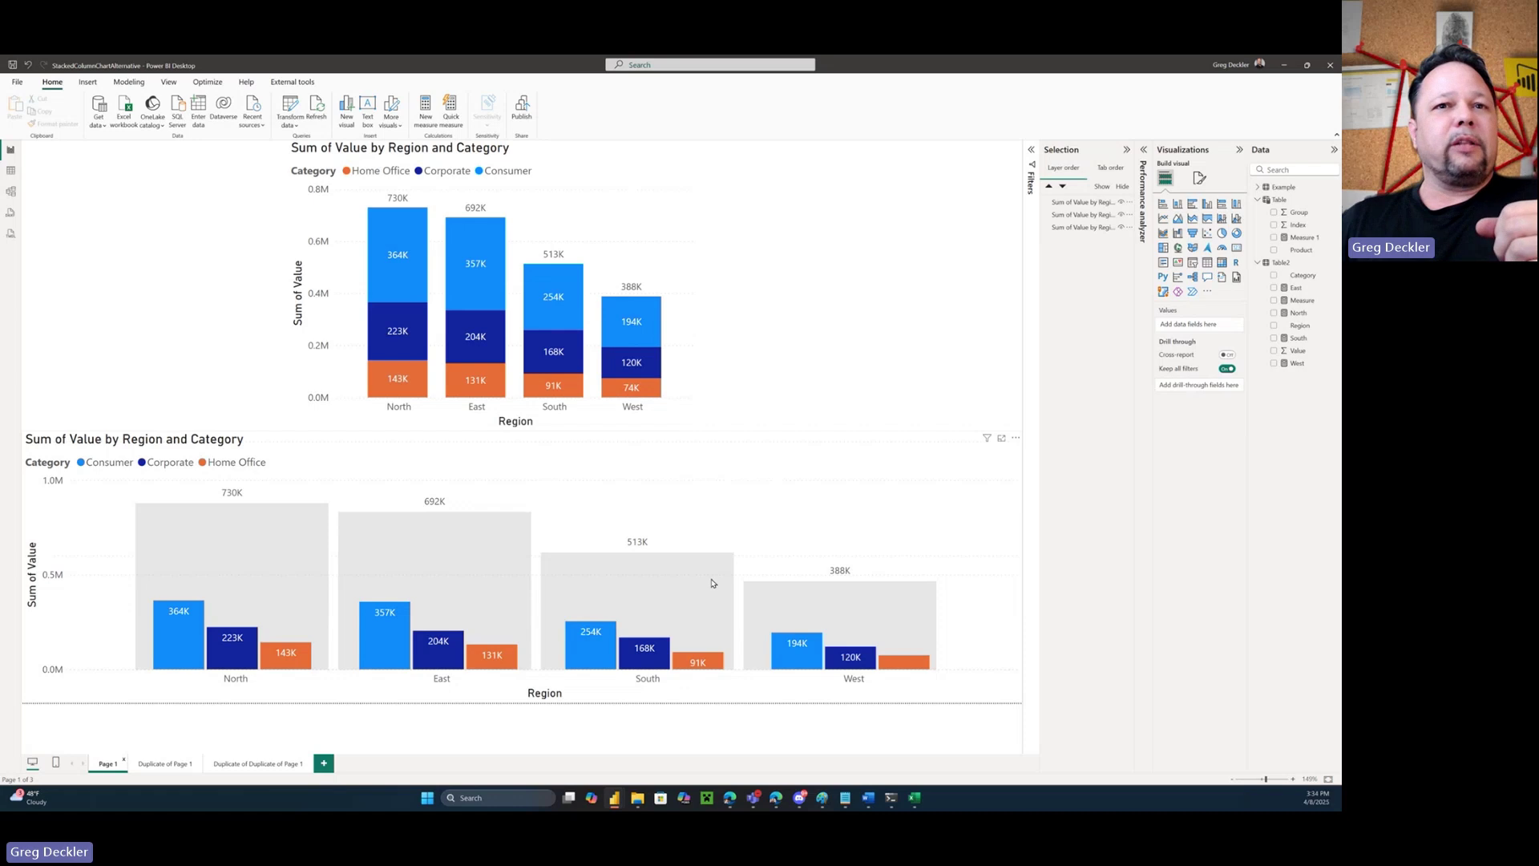
left_click(174, 767)
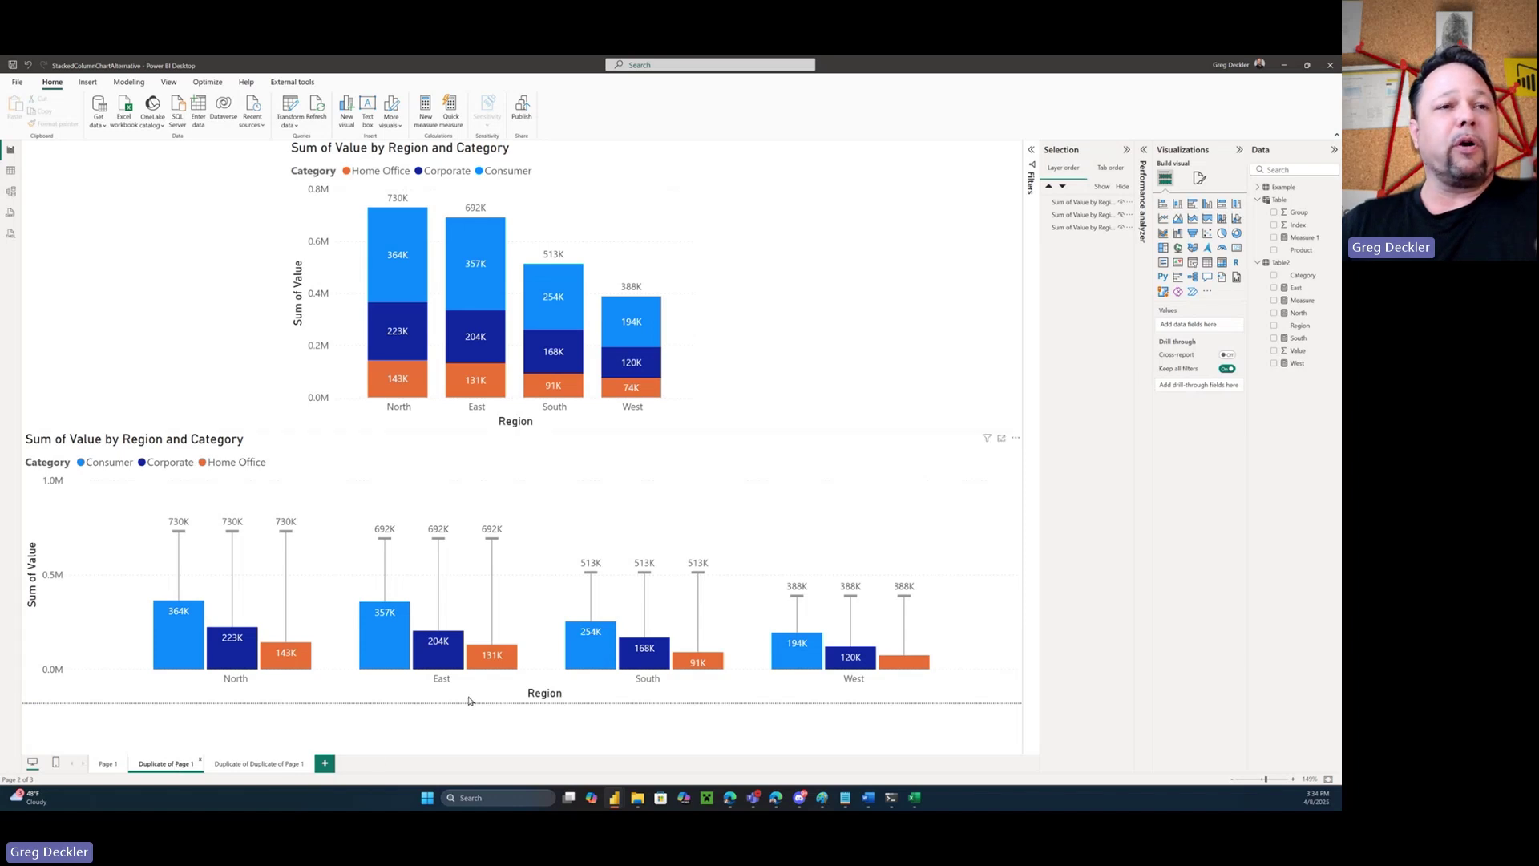
left_click(270, 765)
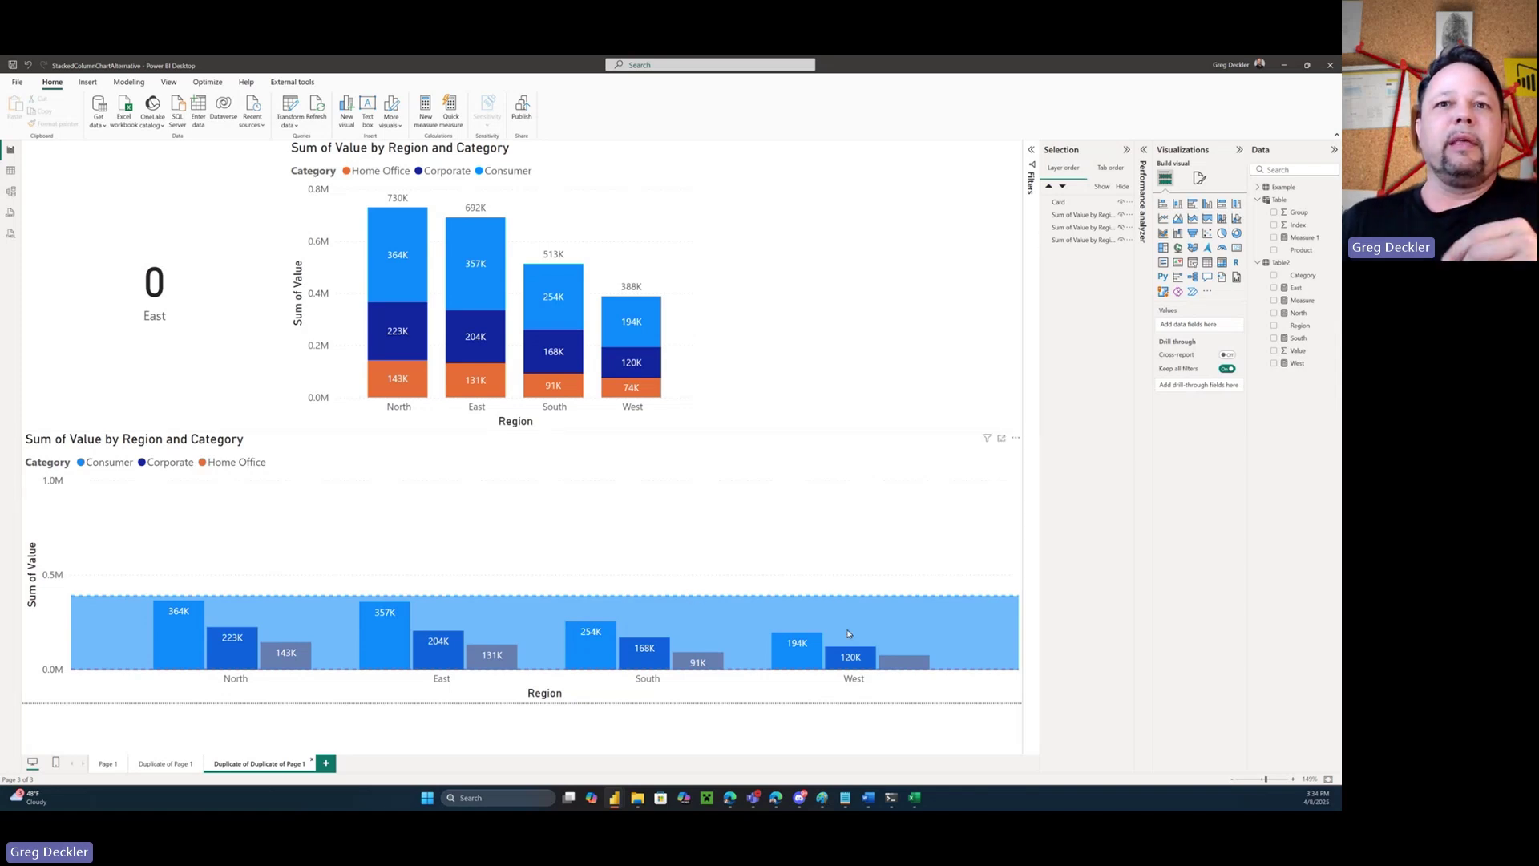
left_click(110, 768)
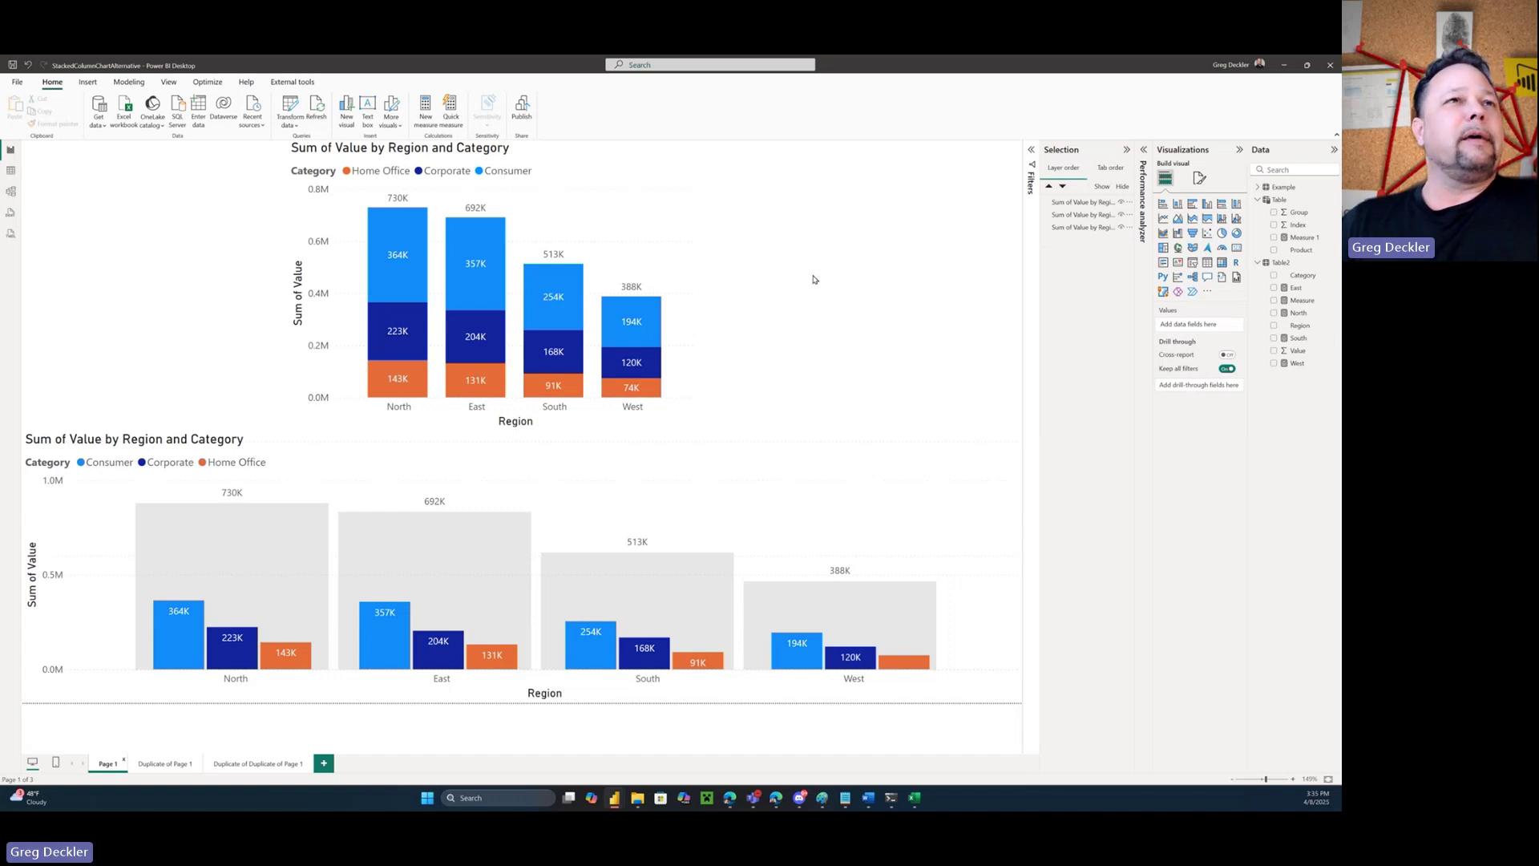
Copy the stacked column chart from Page 1 onto a new report page
left_click(593, 155)
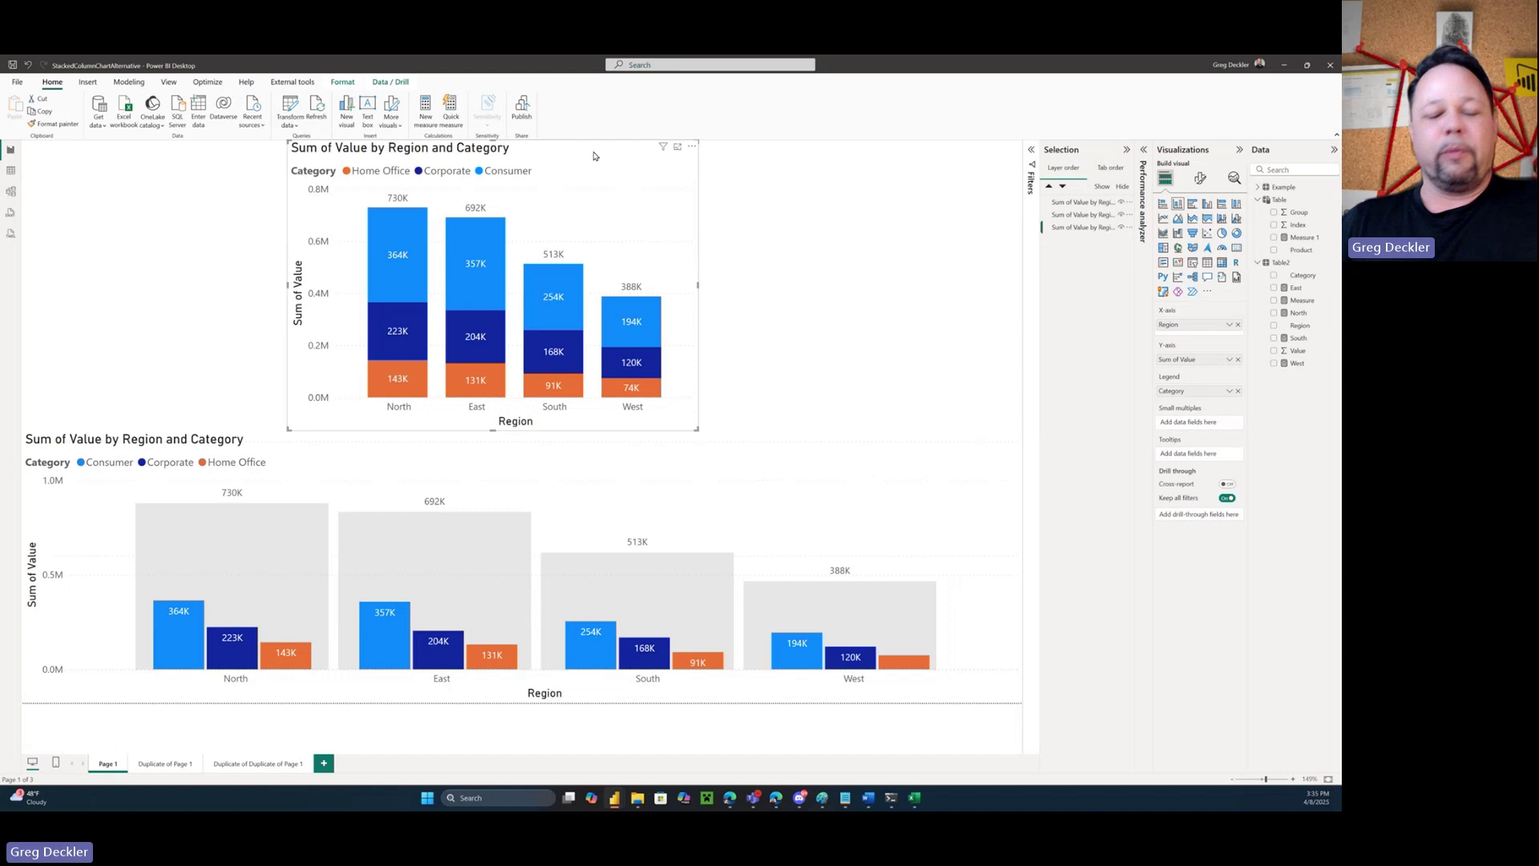
key("ctrl+c")
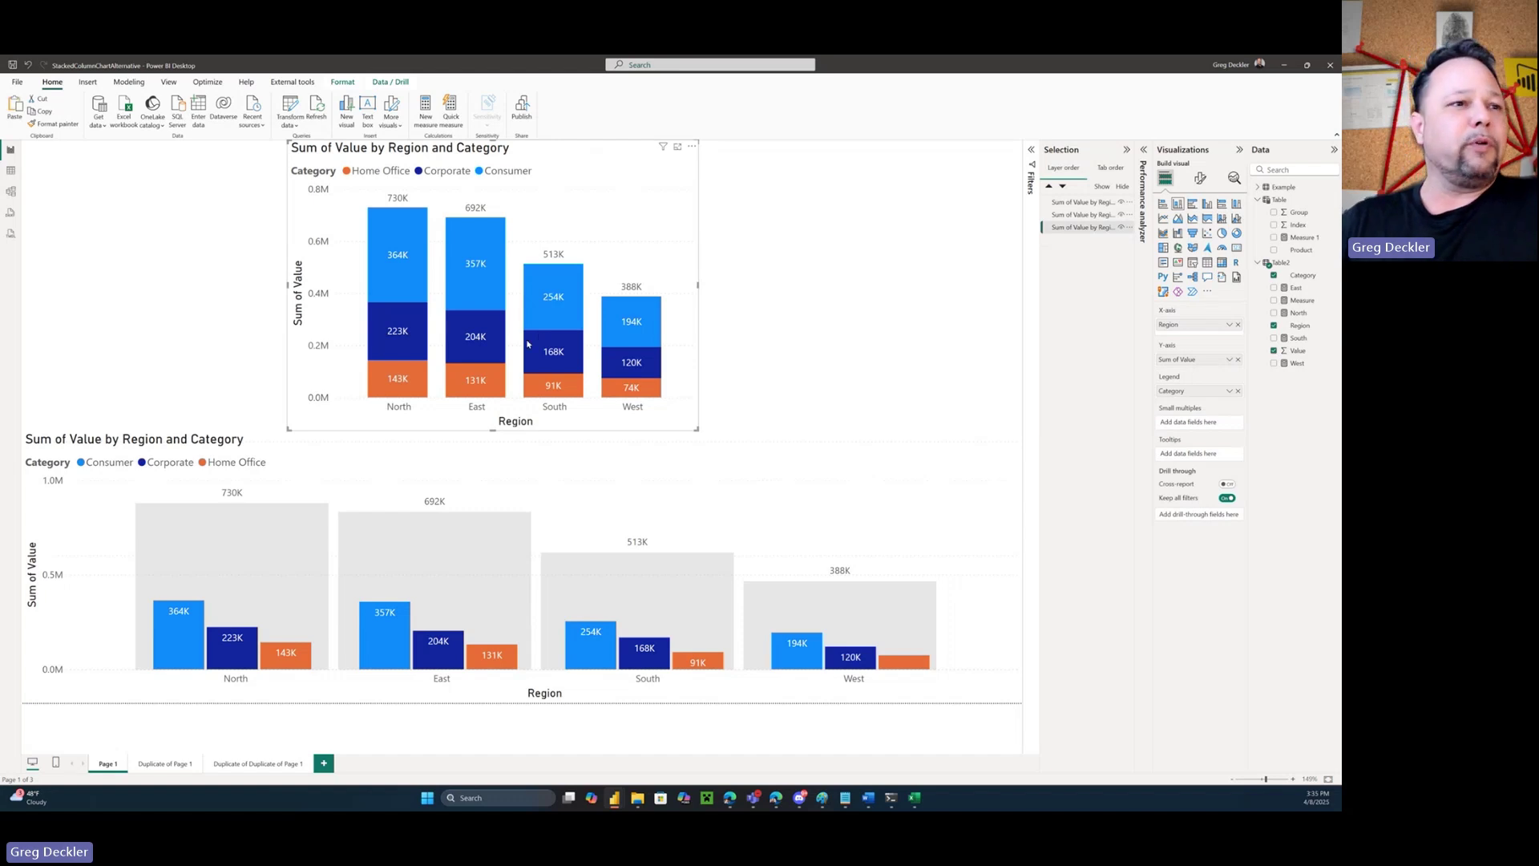
left_click(324, 766)
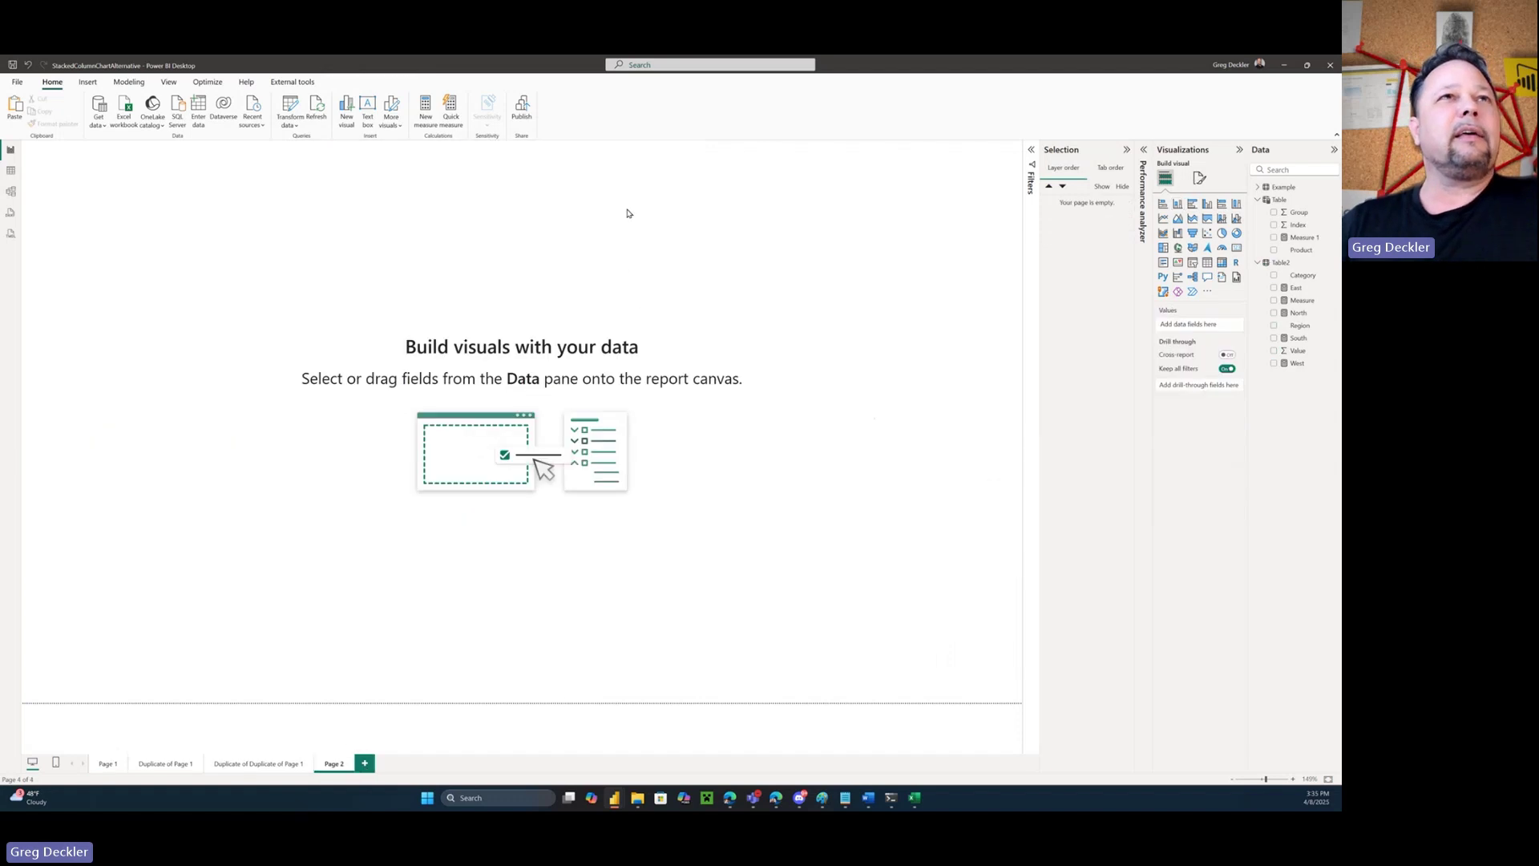
key("ctrl+v")
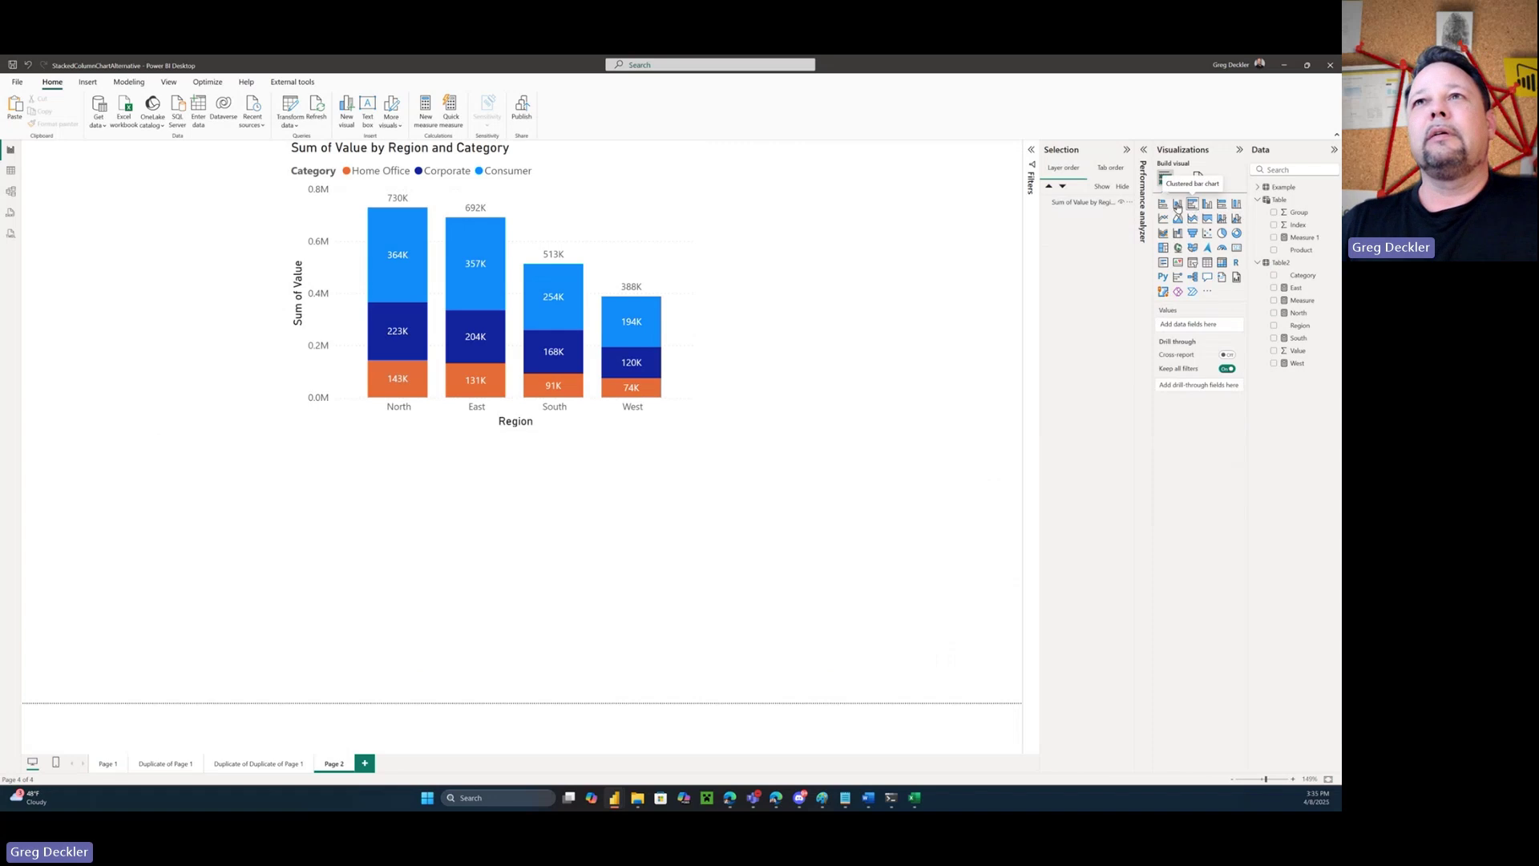
Add a clustered column chart below the stacked chart and stretch it across the full page width
left_click(1207, 205)
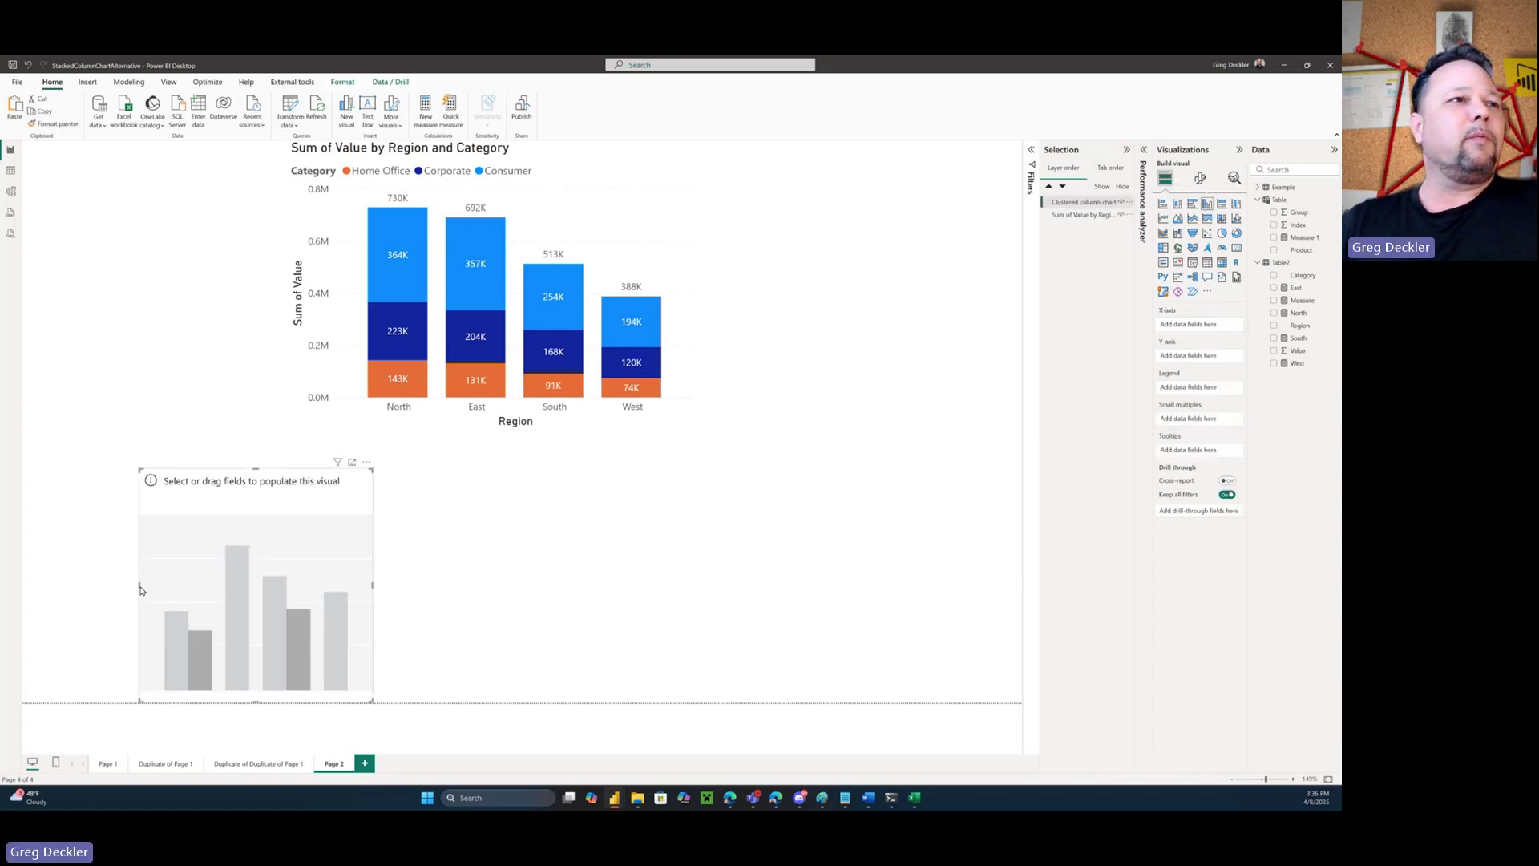
left_click_drag(139, 584, 22, 584)
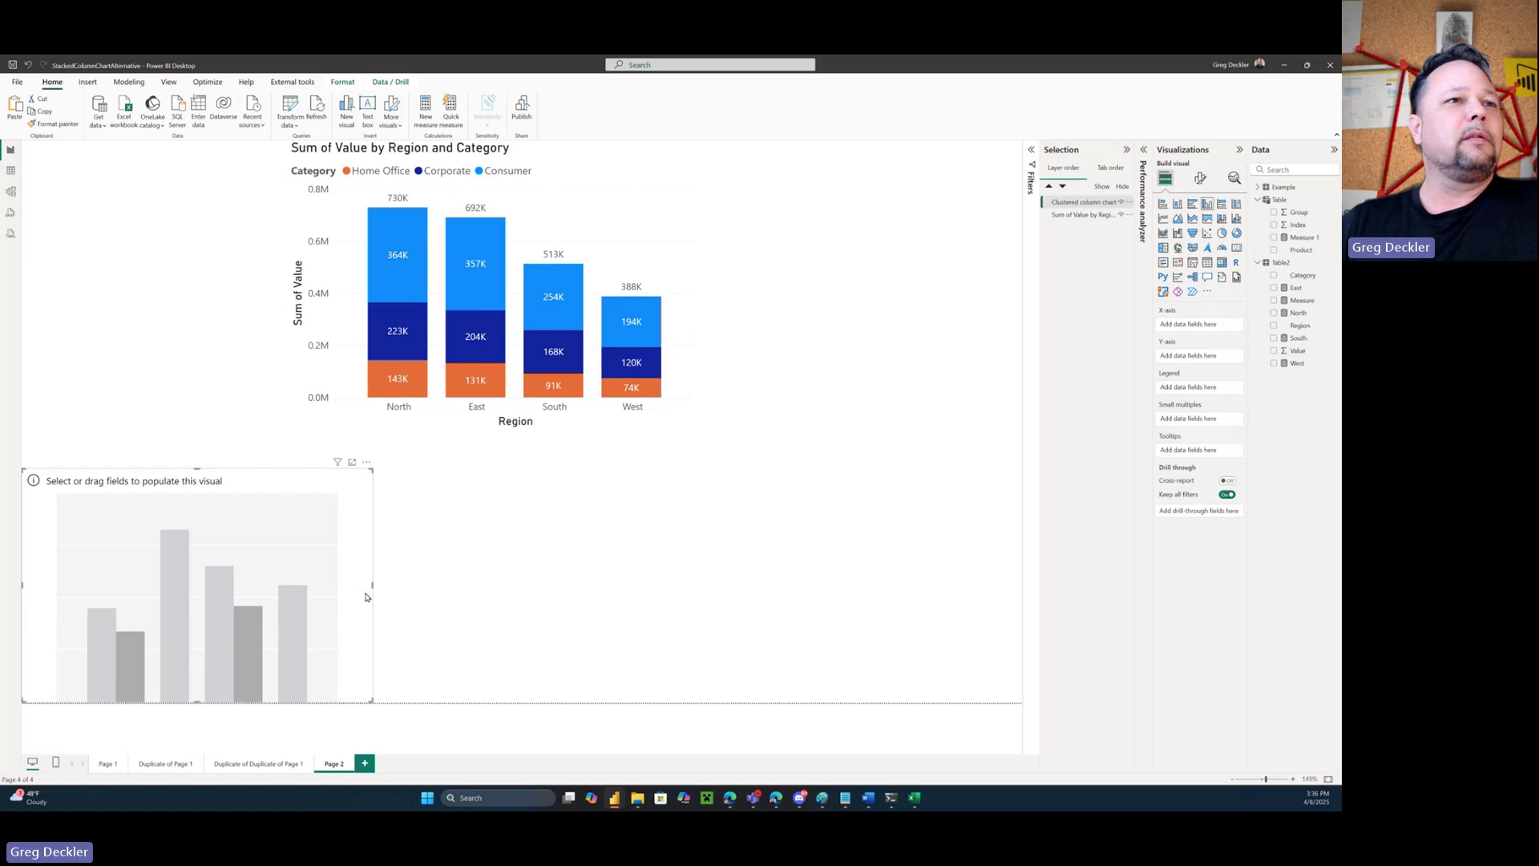
left_click_drag(372, 586, 1022, 586)
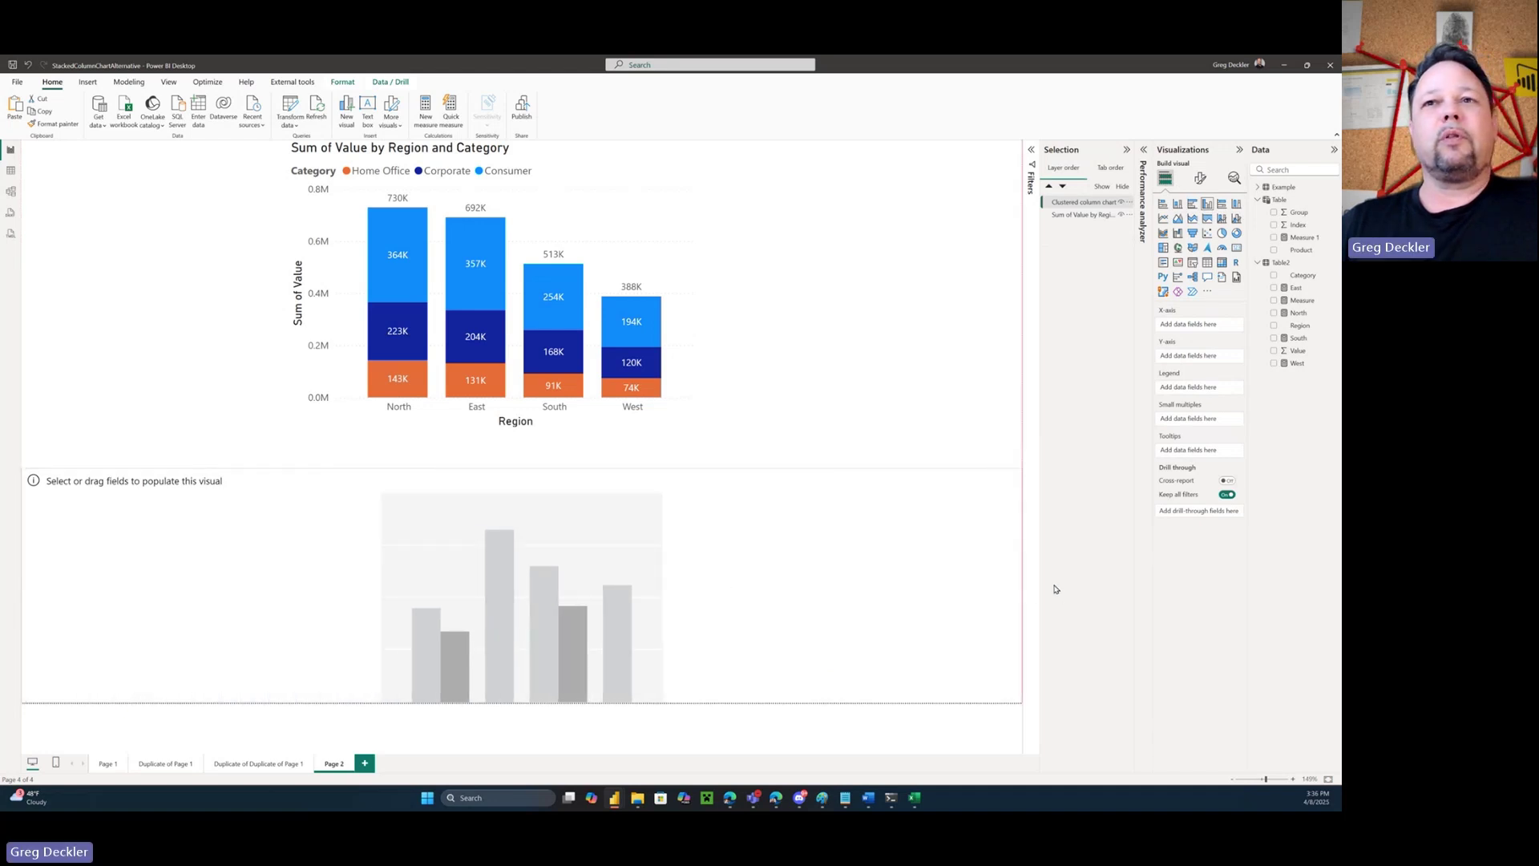
Plot Measure on the Y-axis against Region on the X-axis in the clustered column chart, leaving its legend empty
left_click(1300, 301)
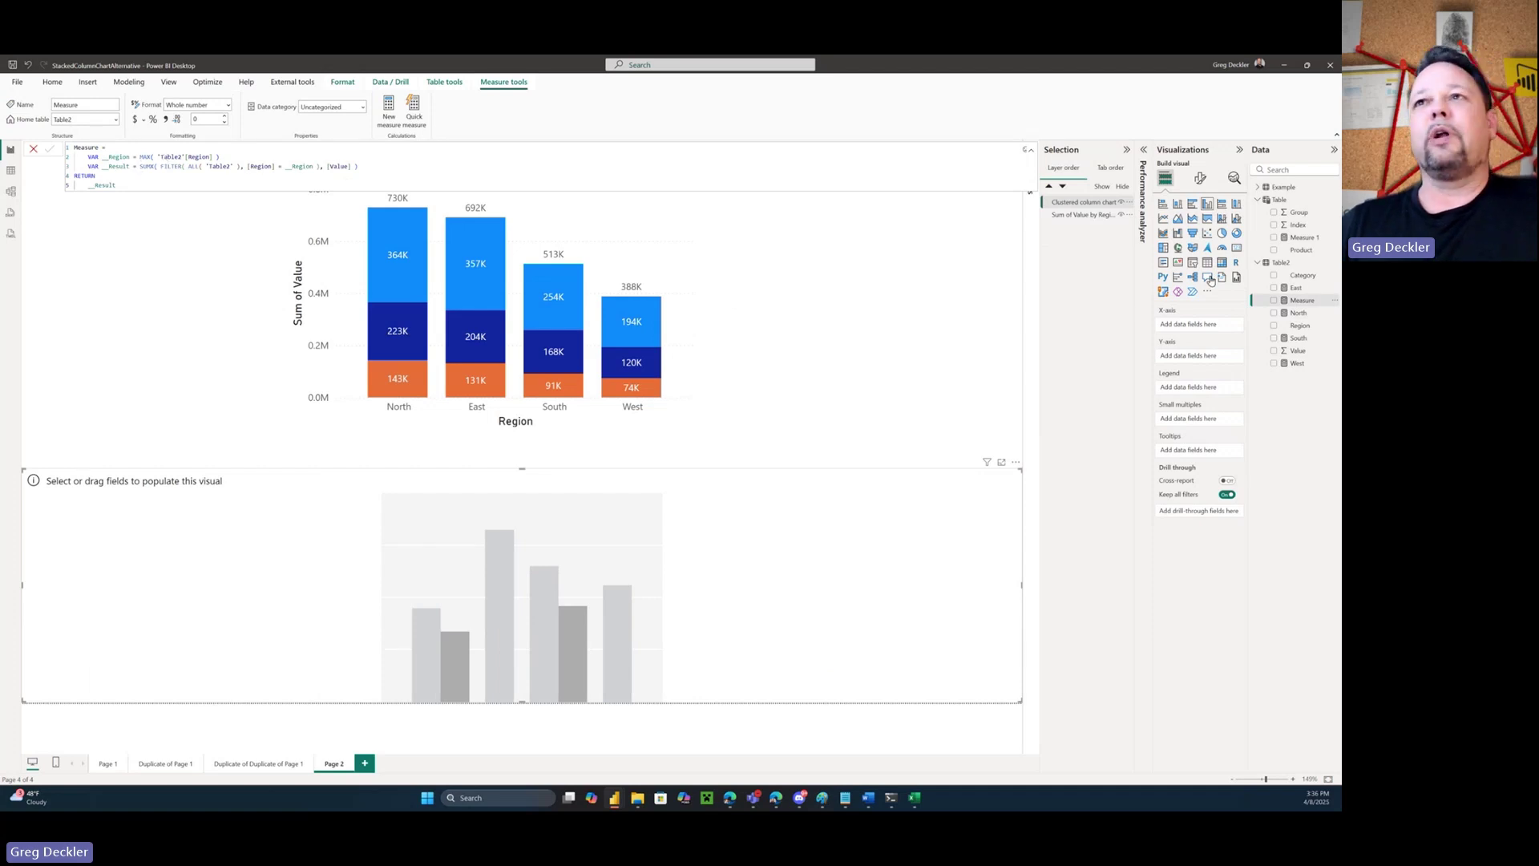
left_click_drag(1300, 325, 1212, 329)
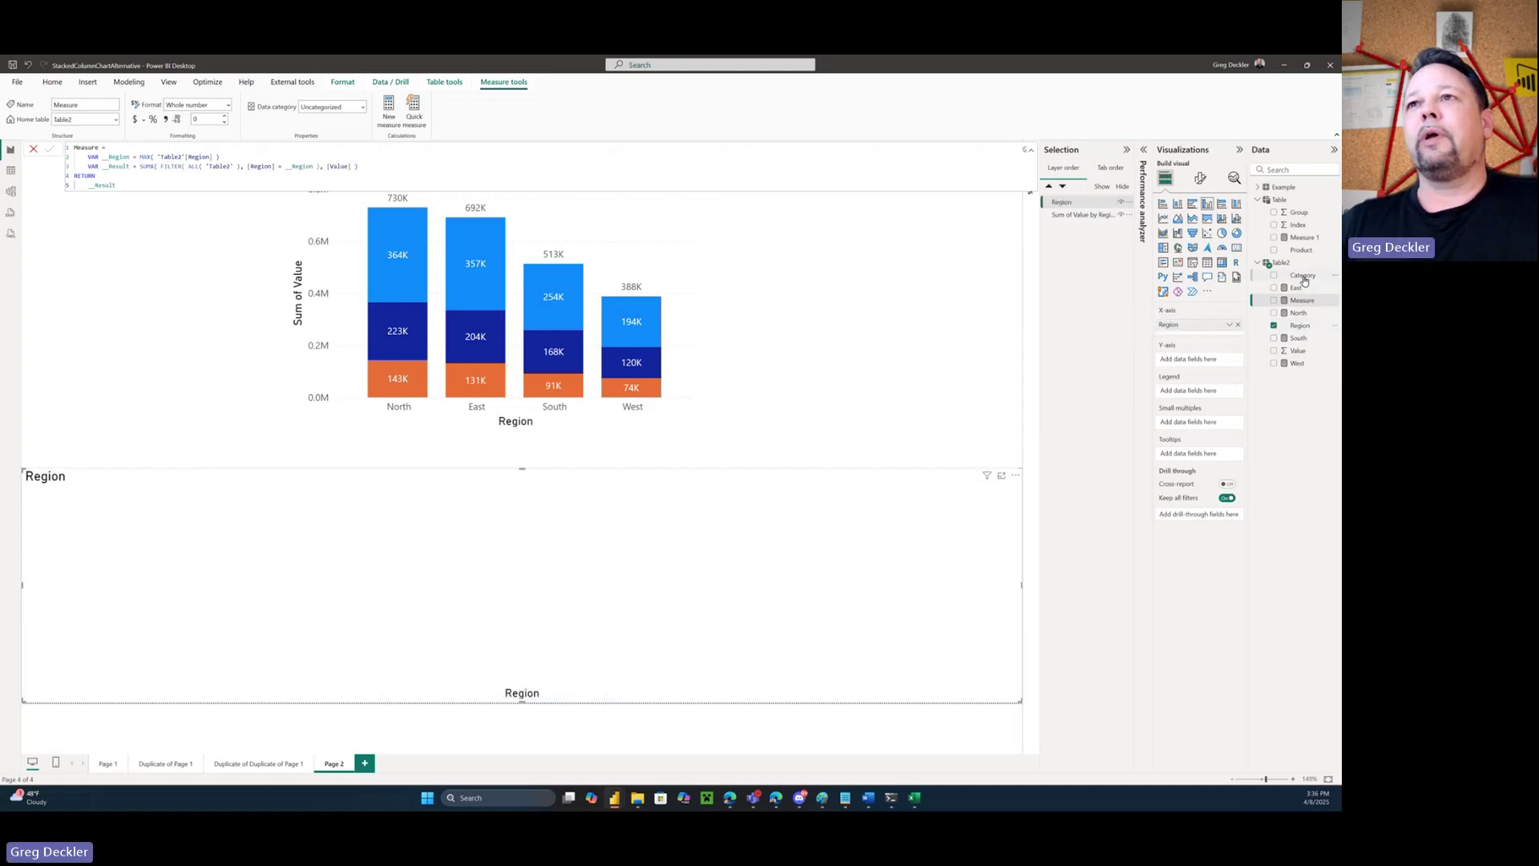
mouse_move(1303, 277)
left_mouse_down()
mouse_move(1203, 389)
mouse_move(1202, 360)
mouse_move(1208, 394)
left_mouse_up()
left_click(1274, 301)
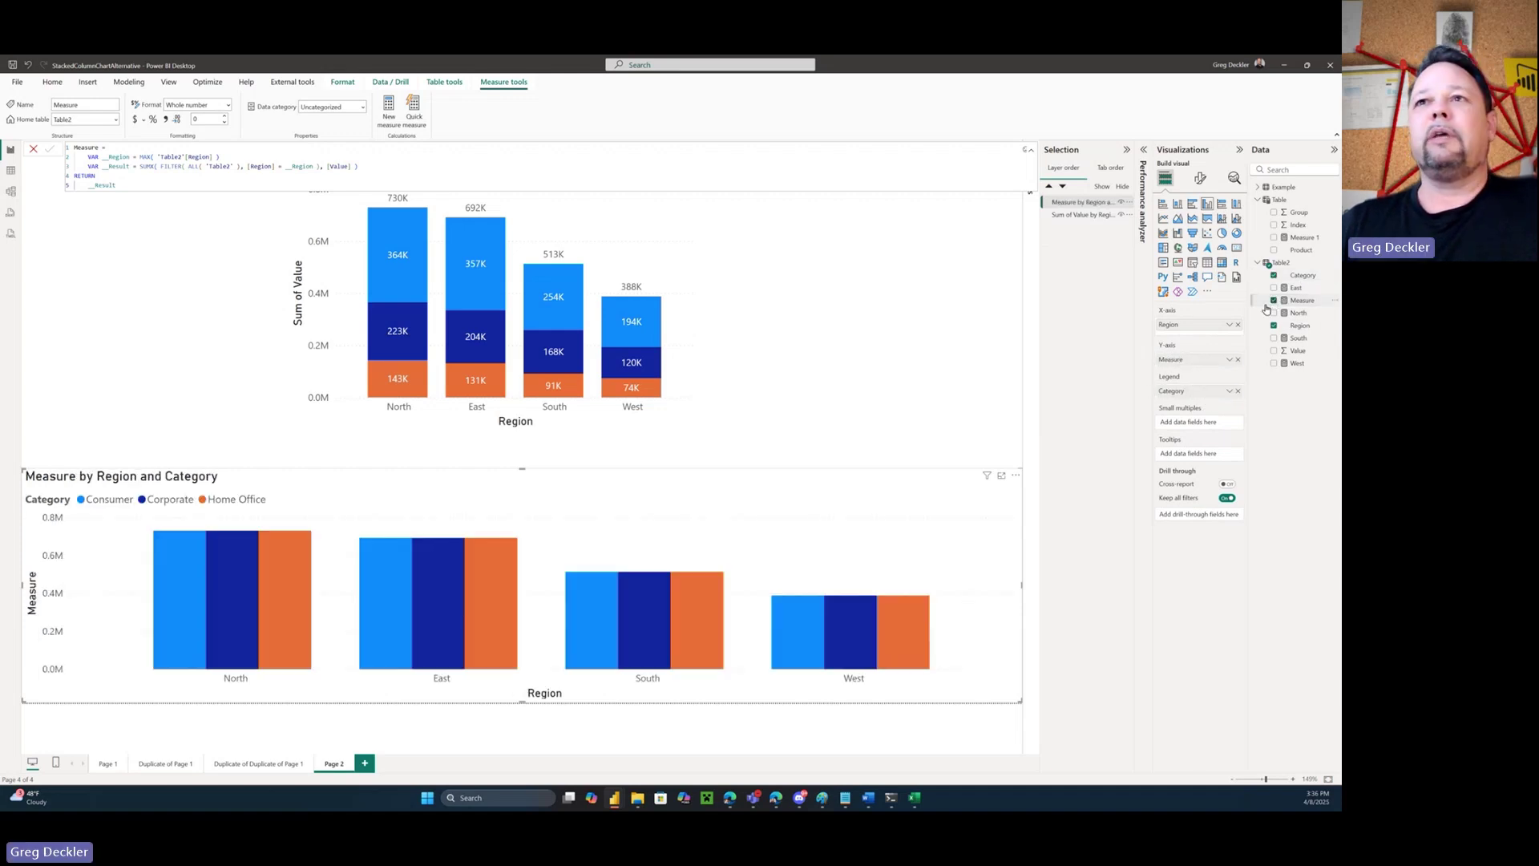
left_click(1239, 392)
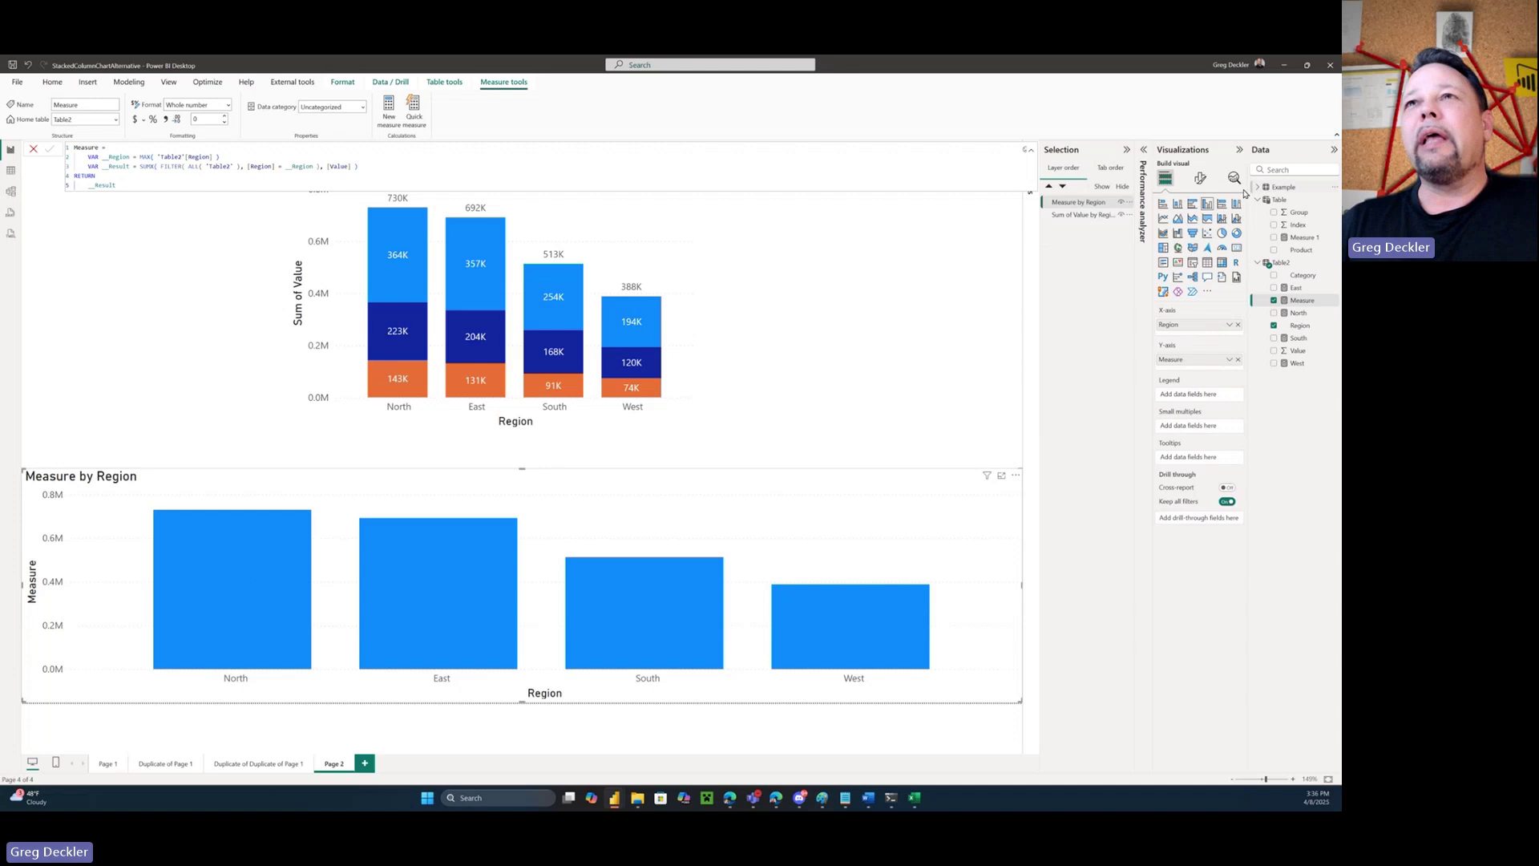
Recolor all columns of the Measure by Region chart light gray
left_click(1200, 178)
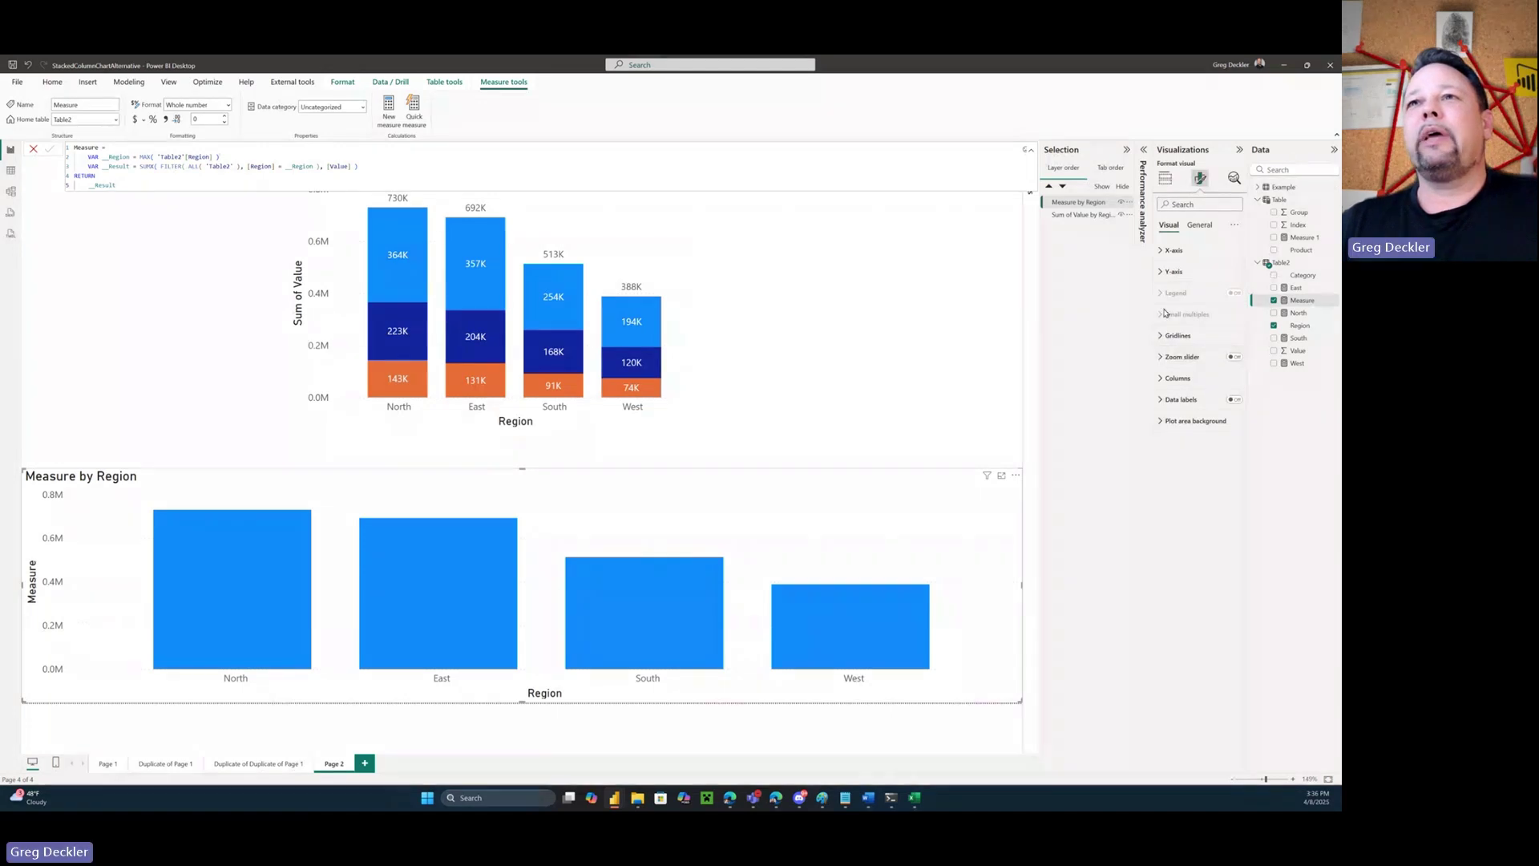
left_click(1177, 378)
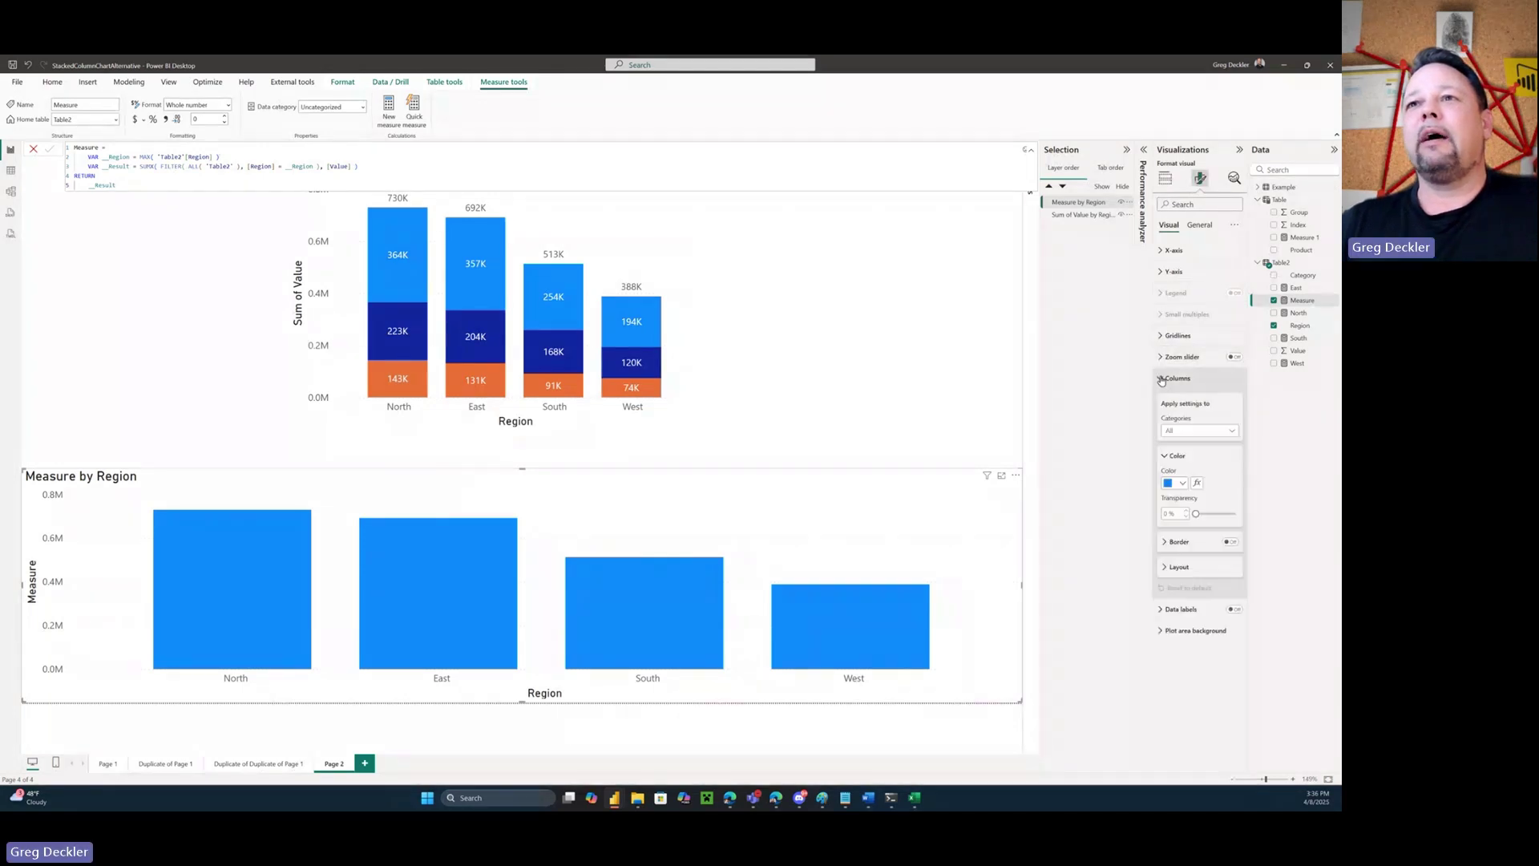
left_click(1180, 483)
left_click(1175, 559)
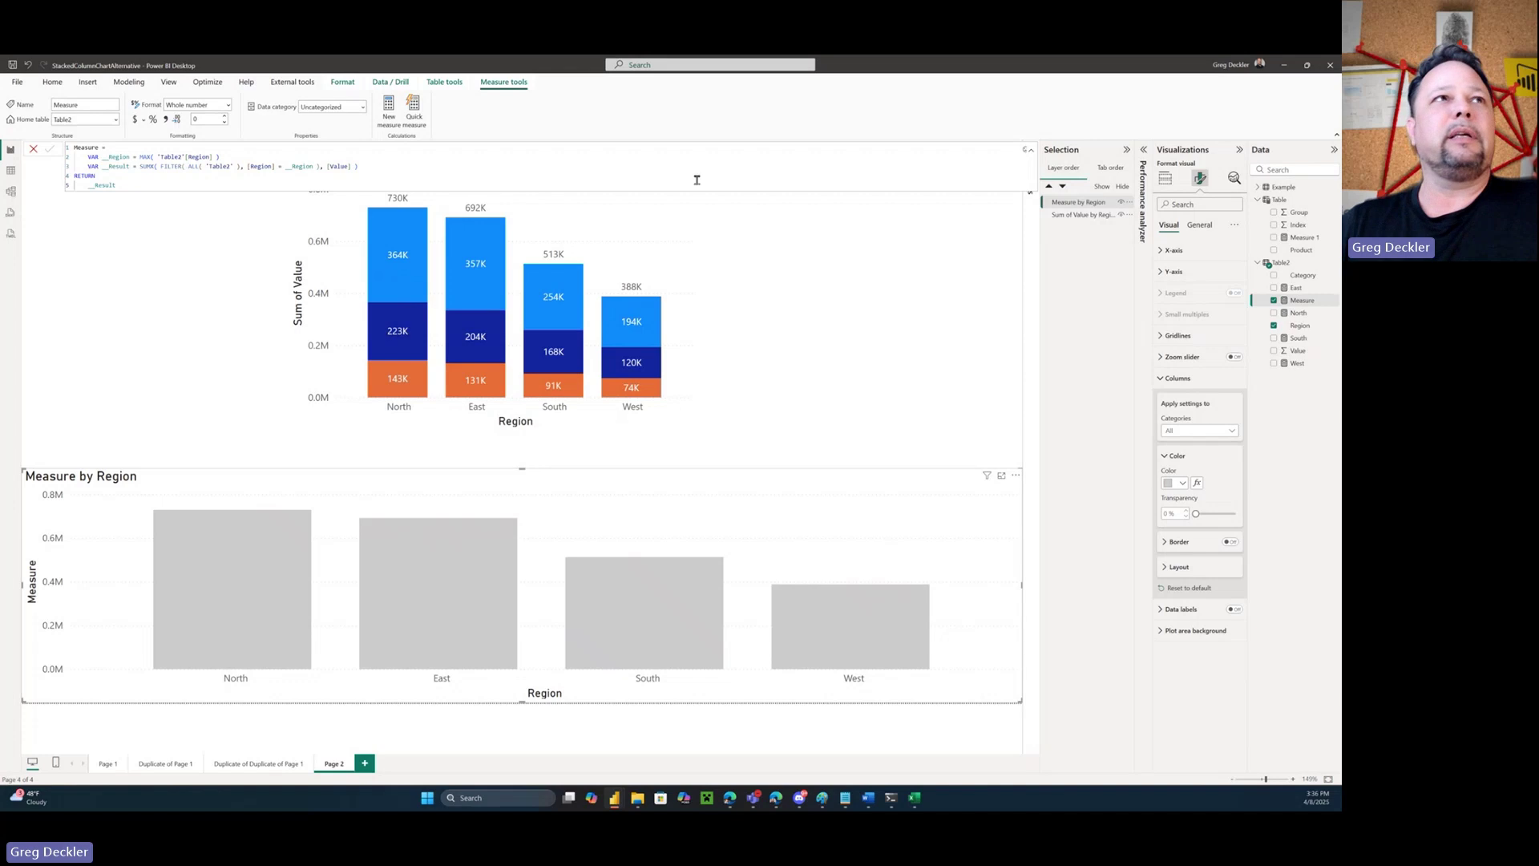
left_click(144, 324)
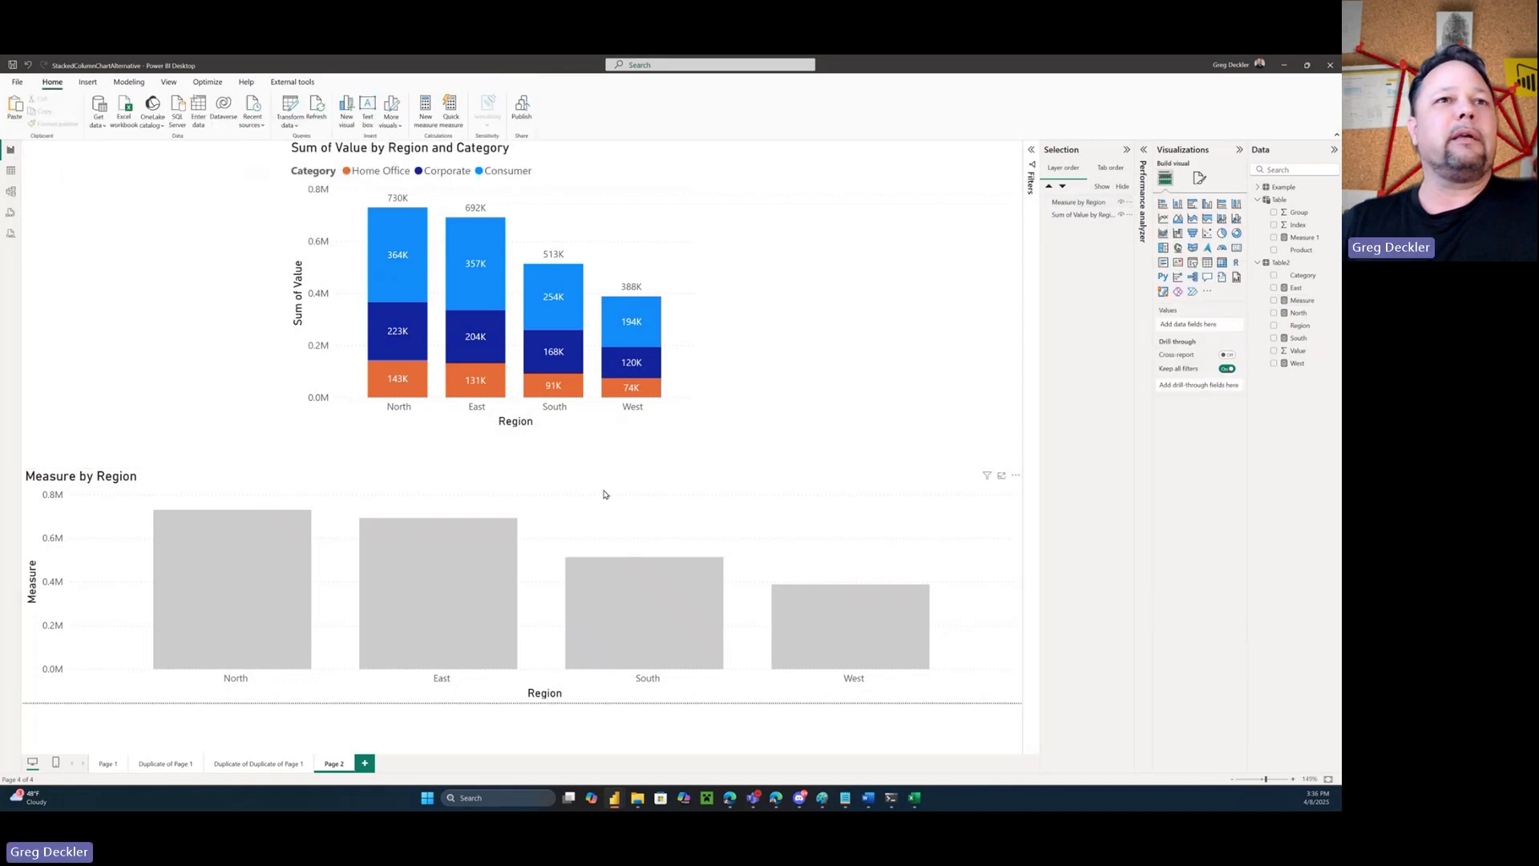
Duplicate the gray Measure by Region chart on the same page and add Category as the copy's legend
left_click(631, 478)
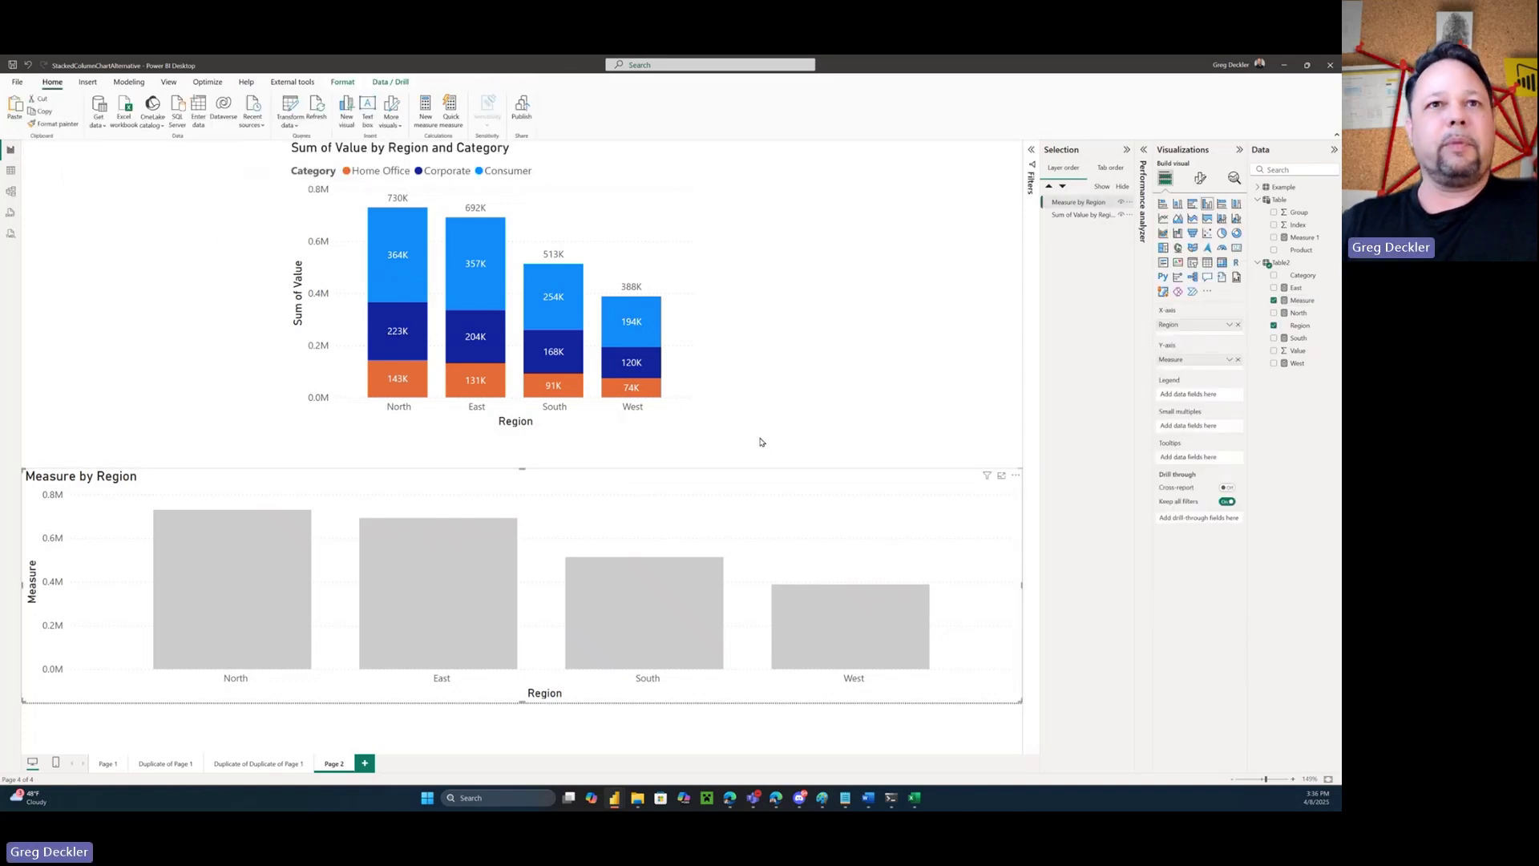
key("ctrl+c")
key("ctrl+v")
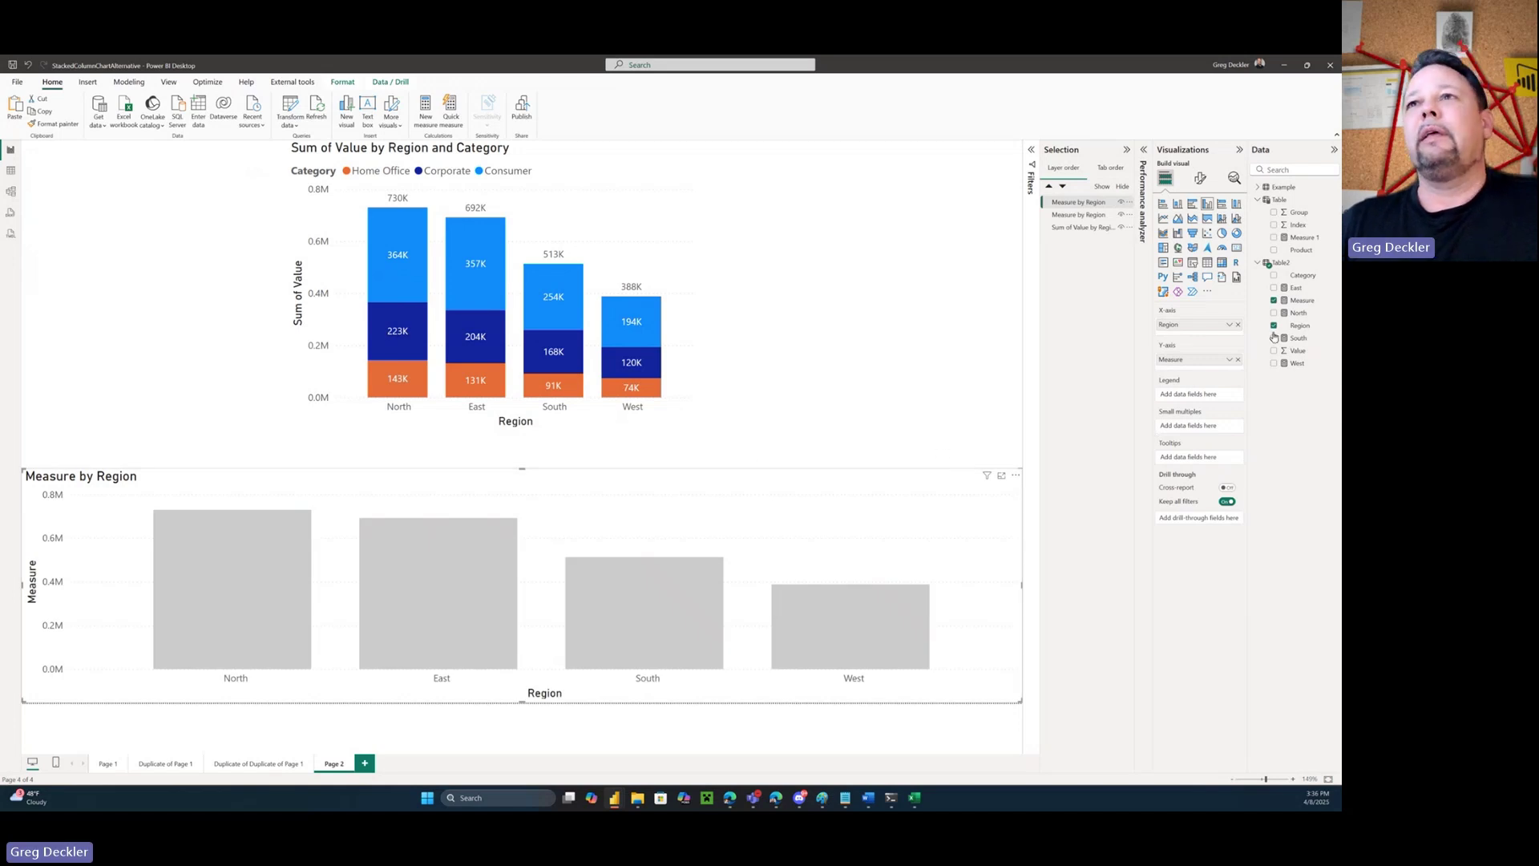
left_click_drag(1301, 275, 1201, 395)
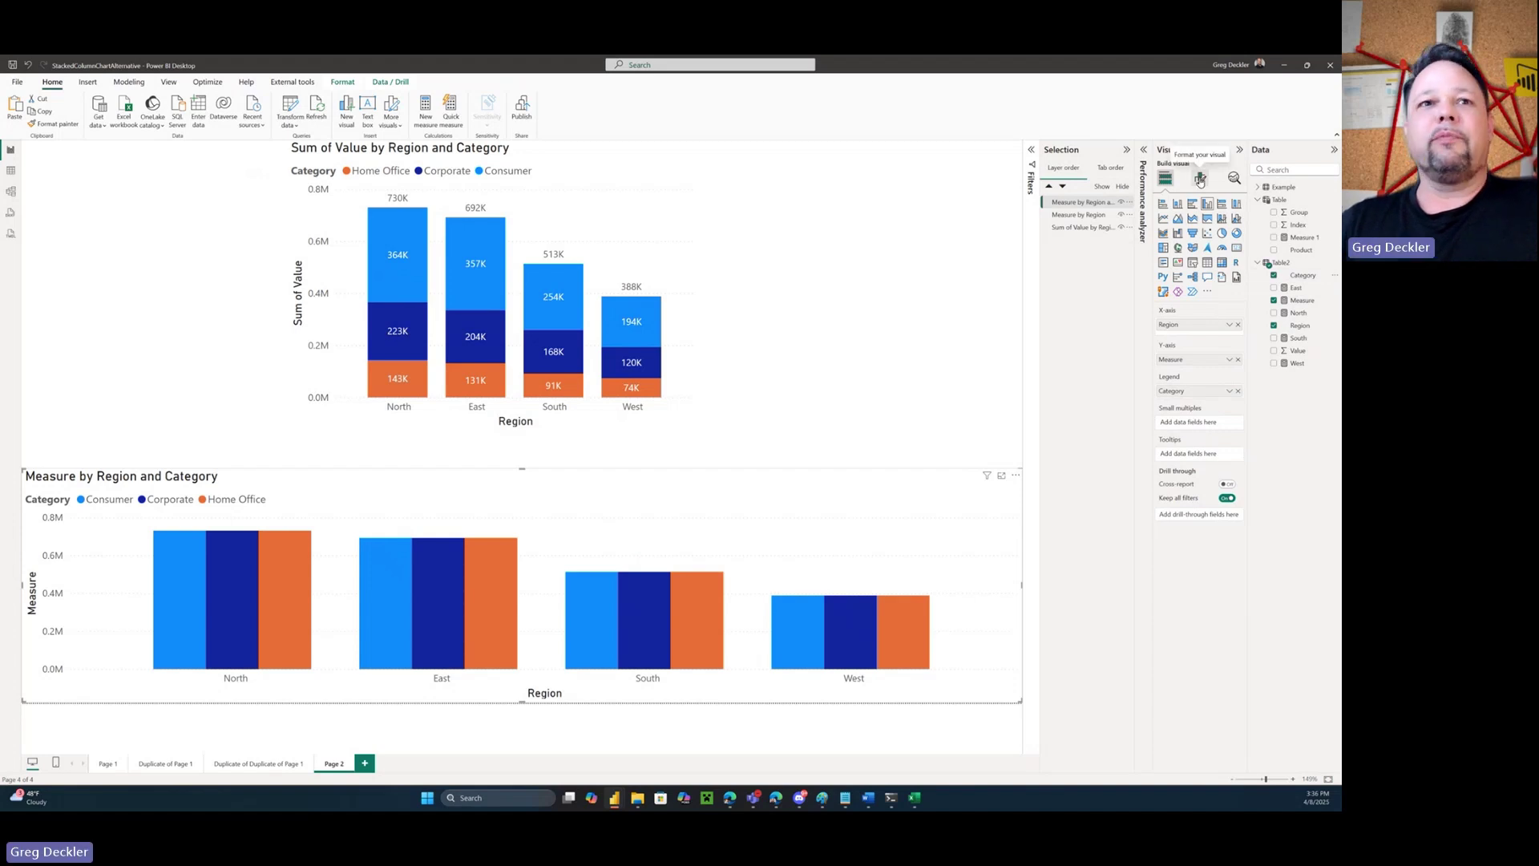
Turn on data labels for the copied chart and set the space between its series to 4%
left_click(1200, 179)
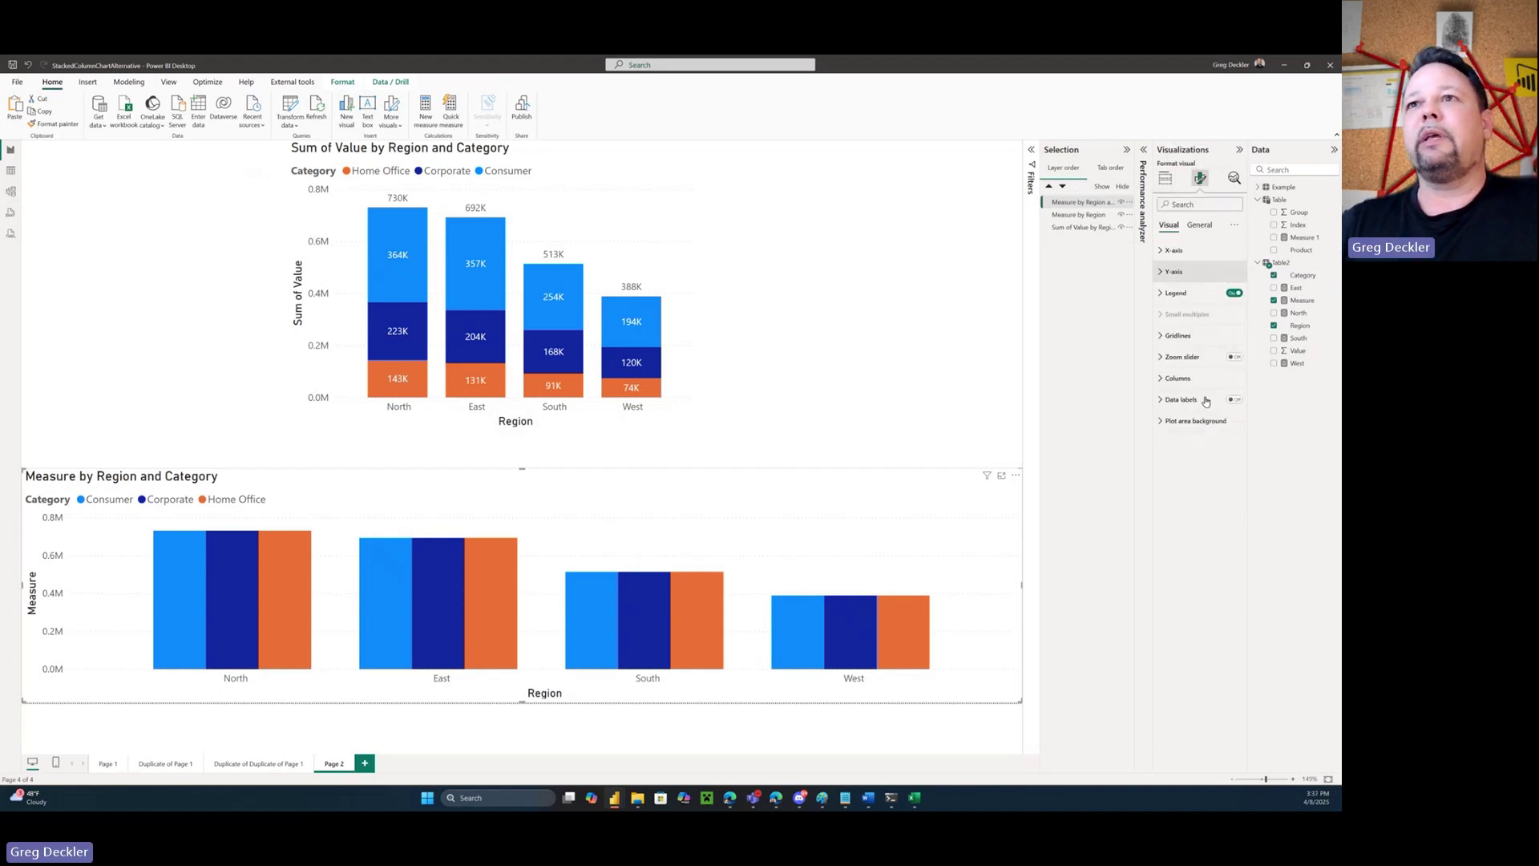
left_click(1235, 399)
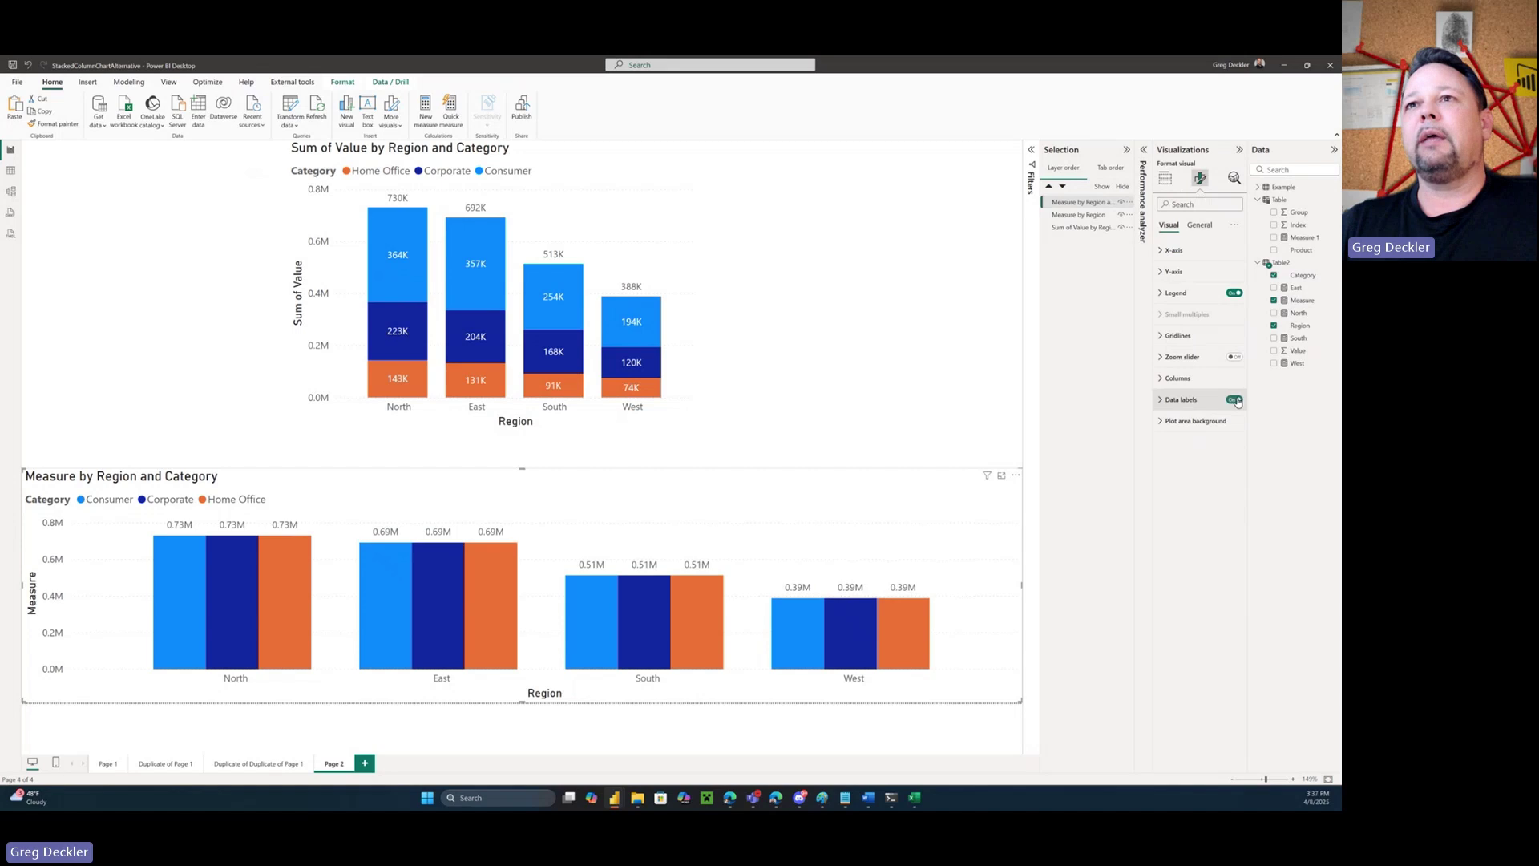
left_click(1160, 381)
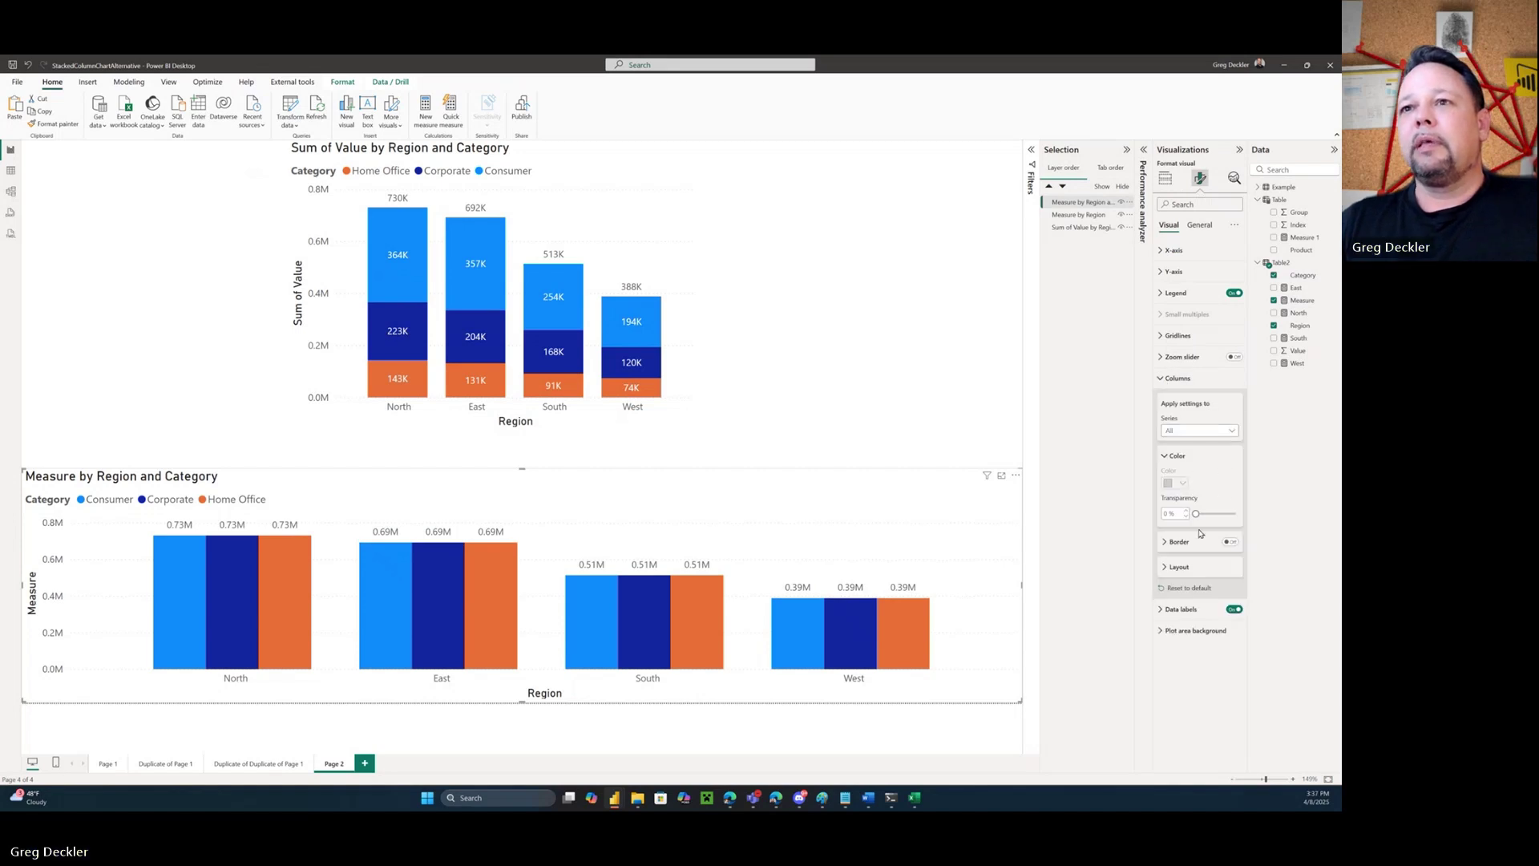
left_click(1161, 570)
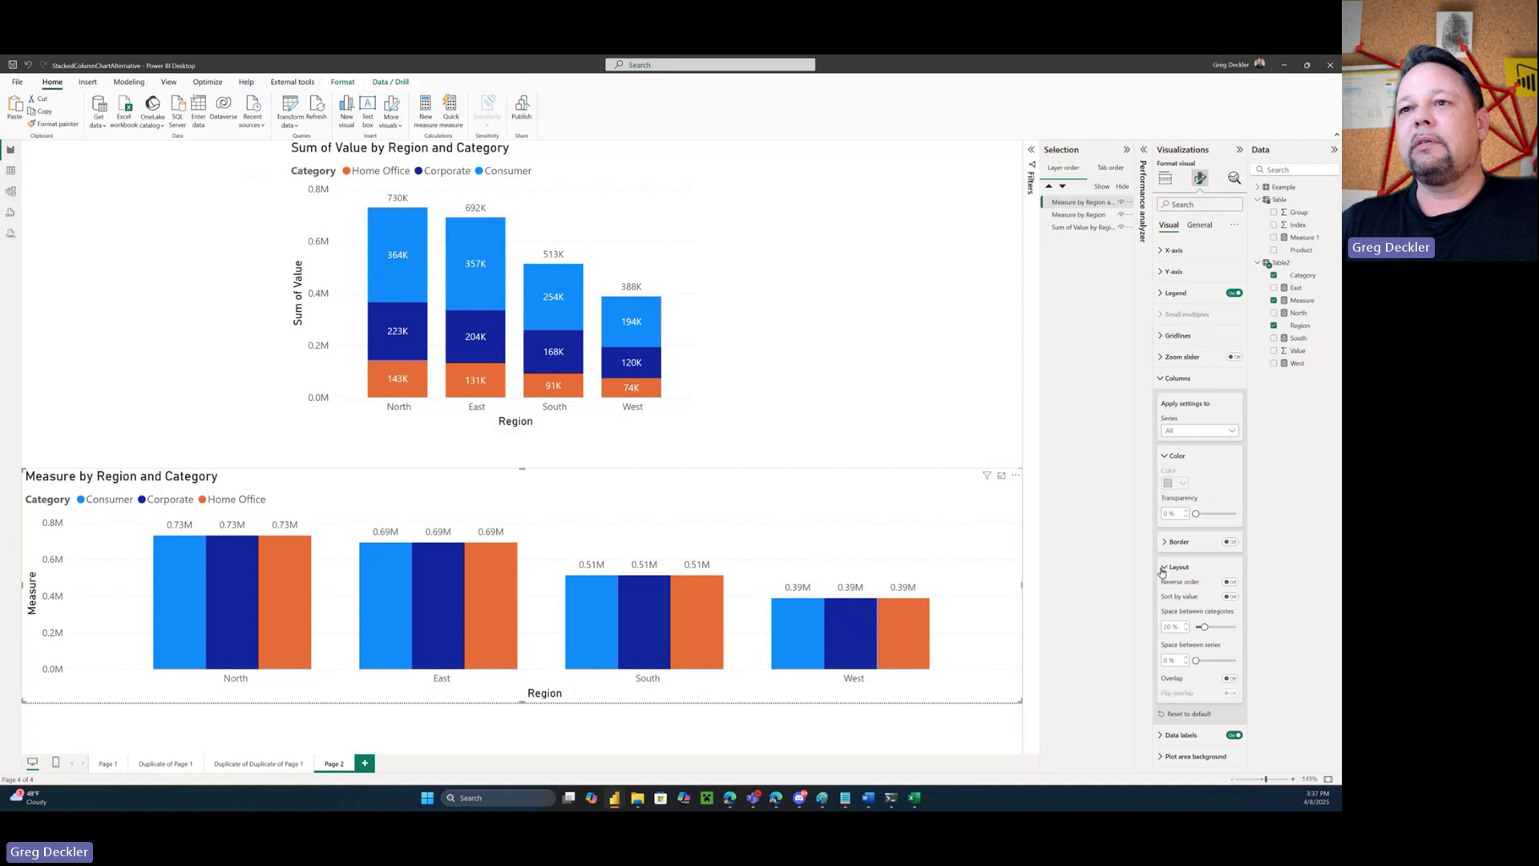
left_click(1195, 659)
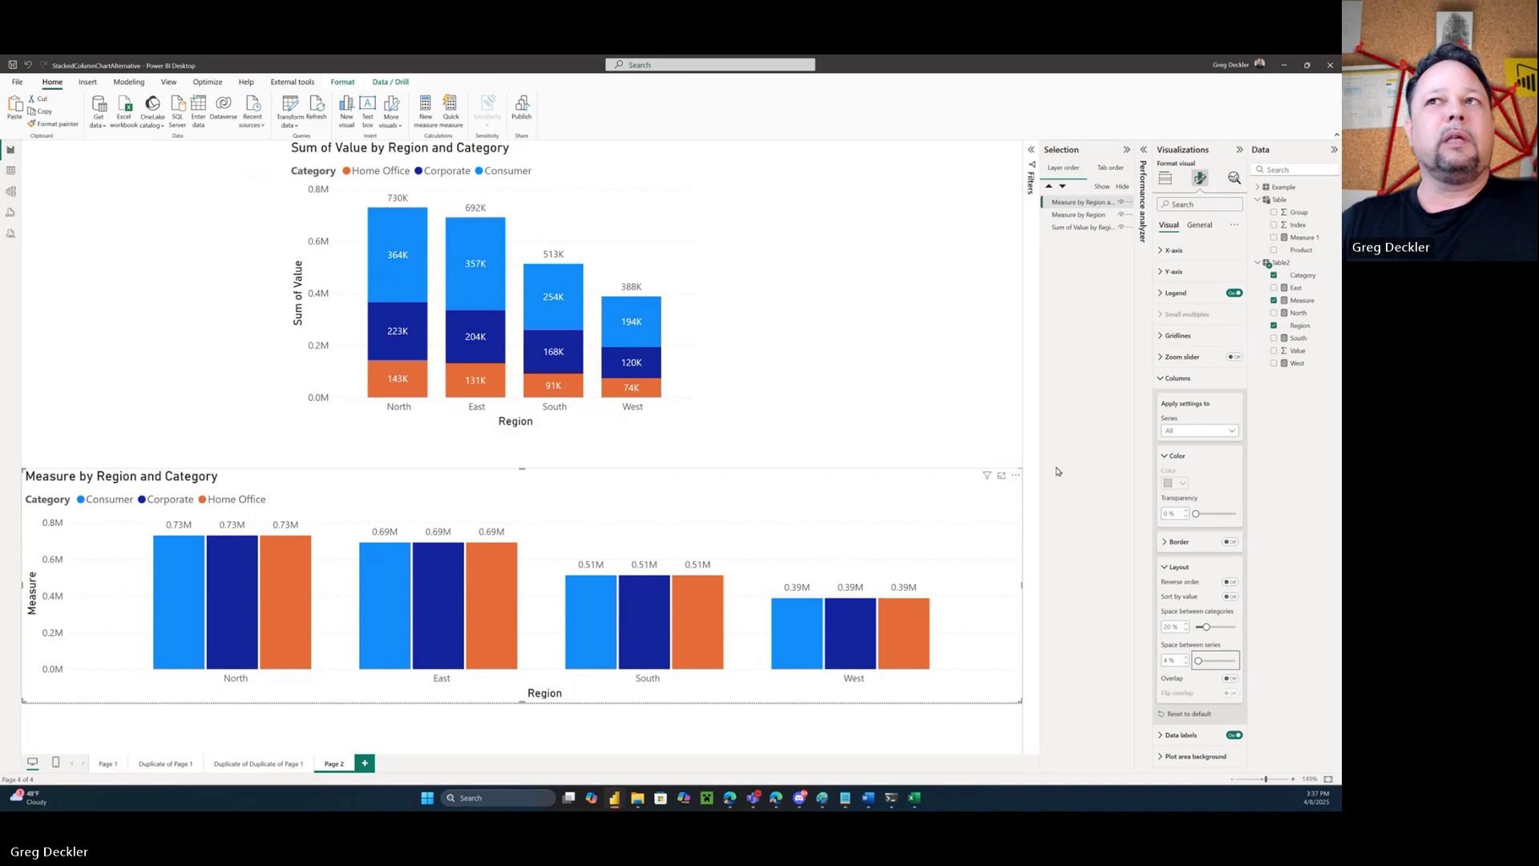
Replace Measure with the Value field on the Y-axis of the copied Category chart
left_click(1168, 179)
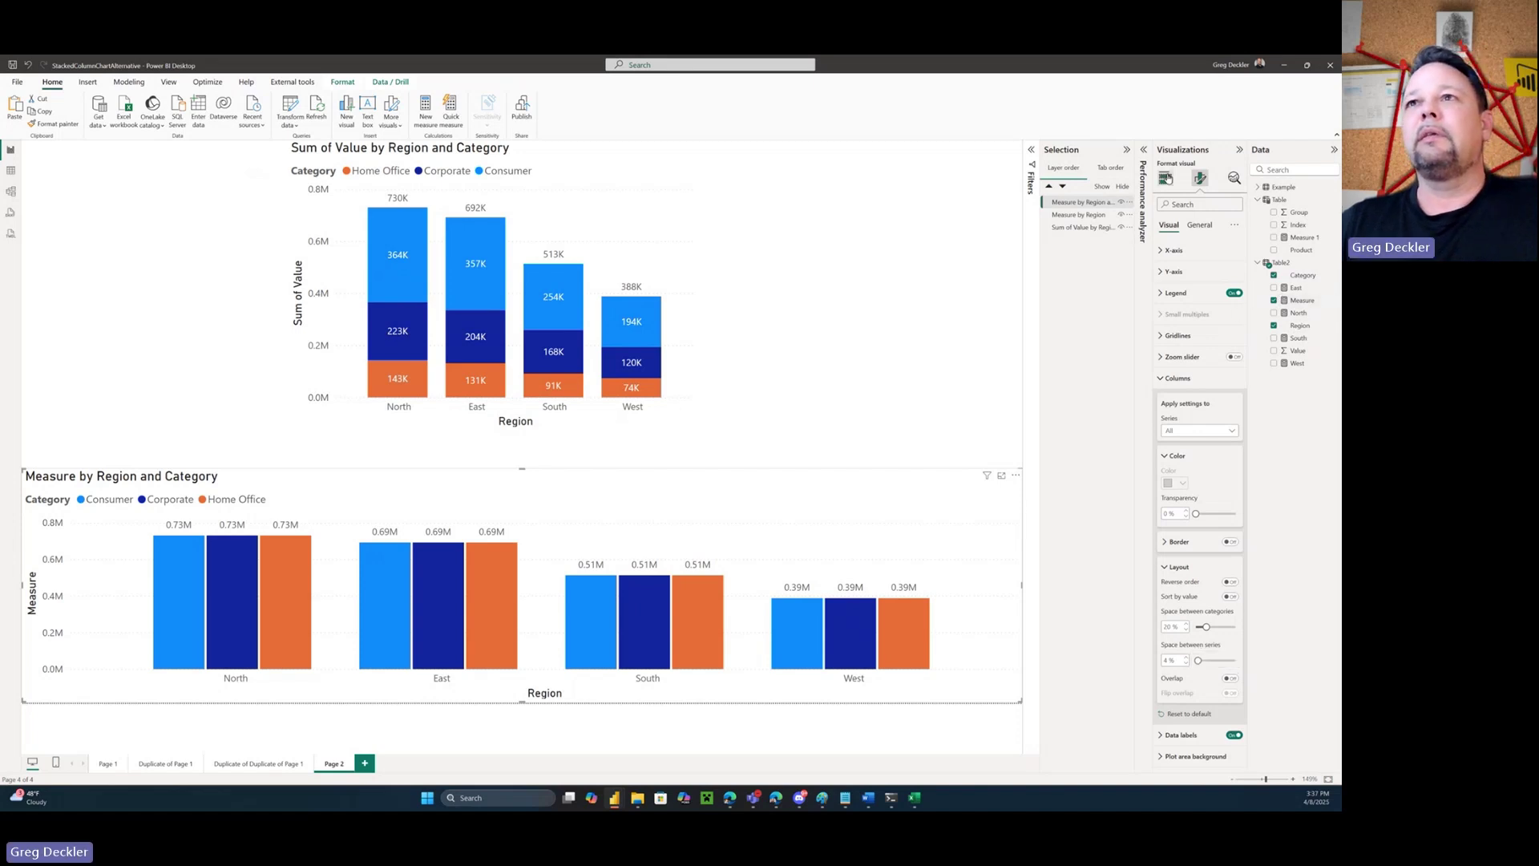
left_click(1274, 300)
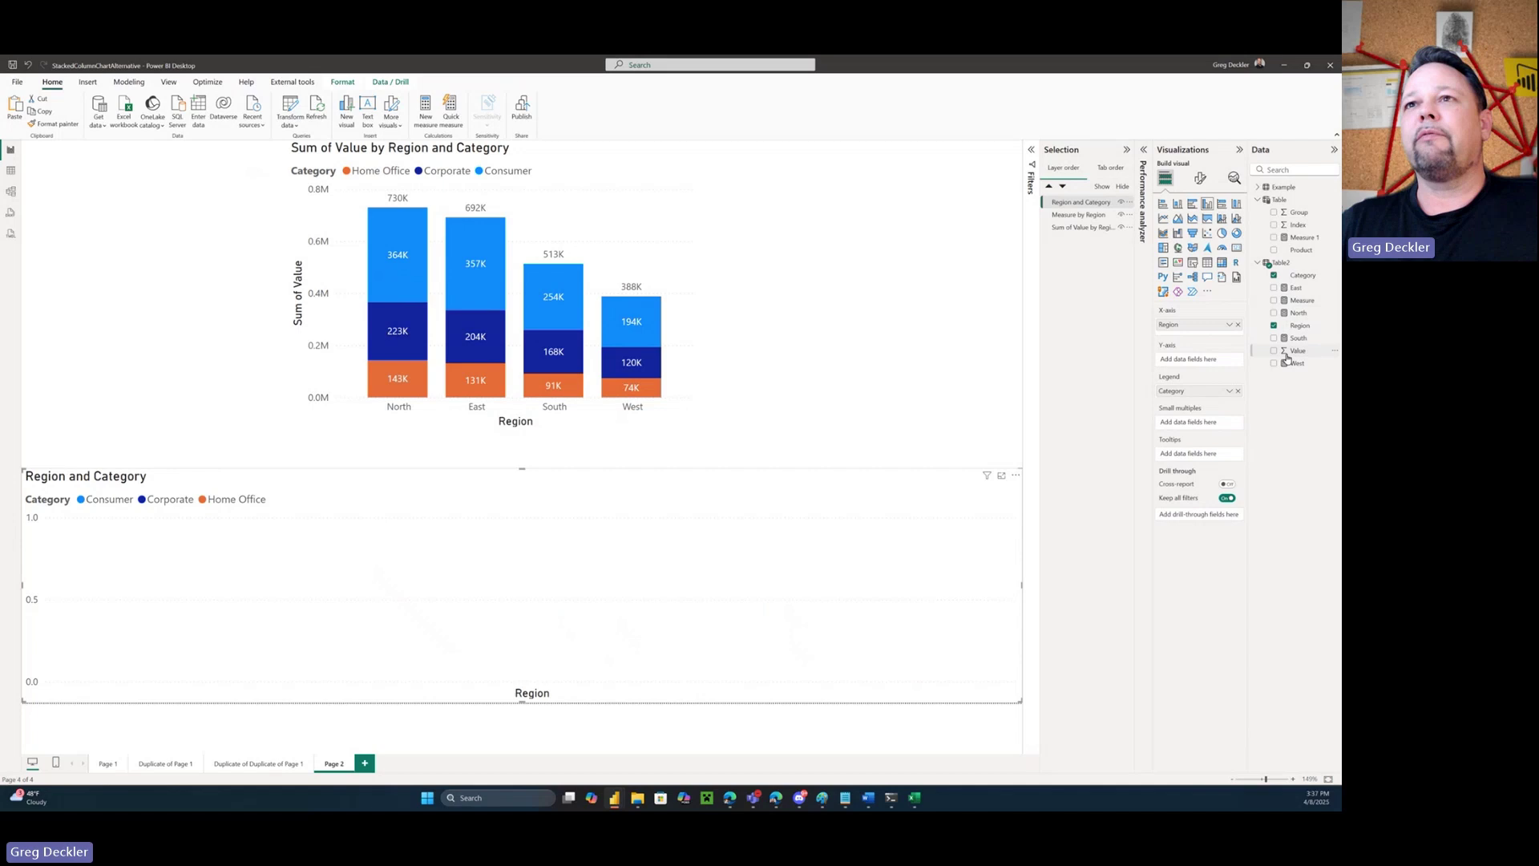
left_click_drag(1286, 354, 1202, 359)
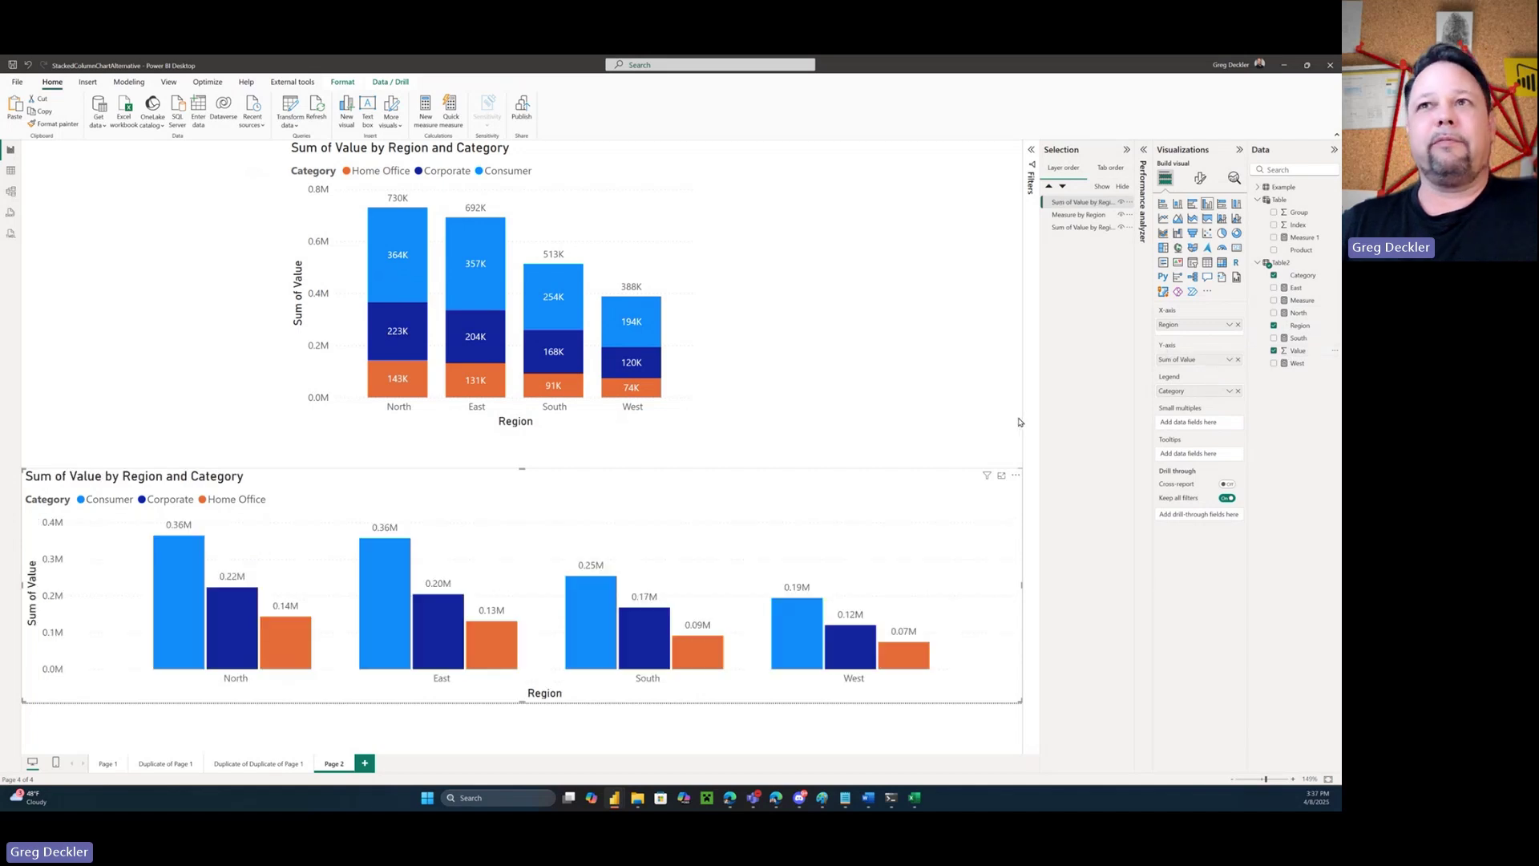
Set the display units of the Category chart's data label values to Thousands
left_click(1200, 178)
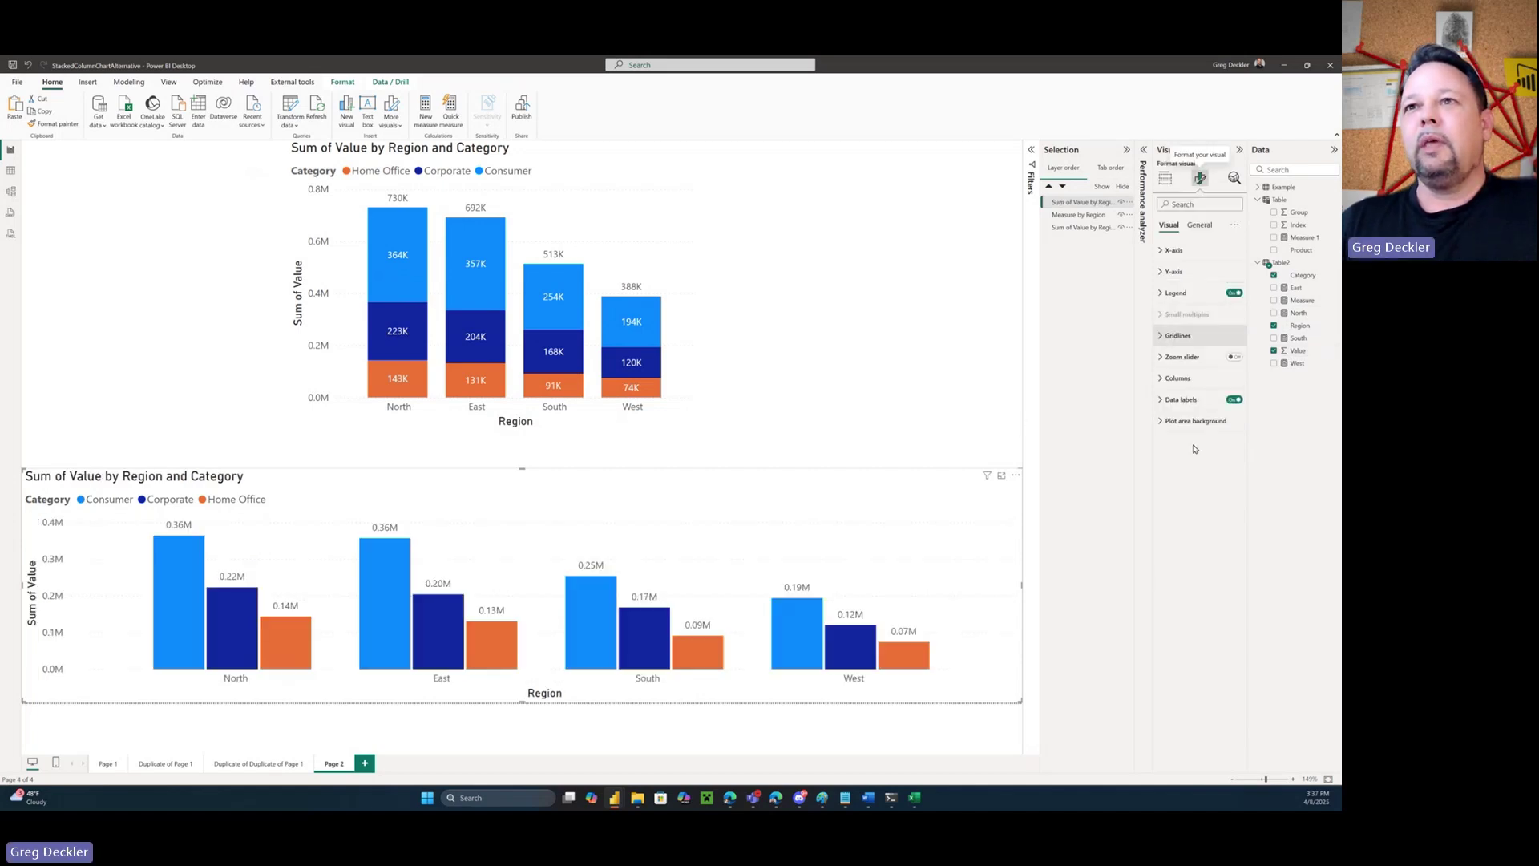
left_click(1185, 400)
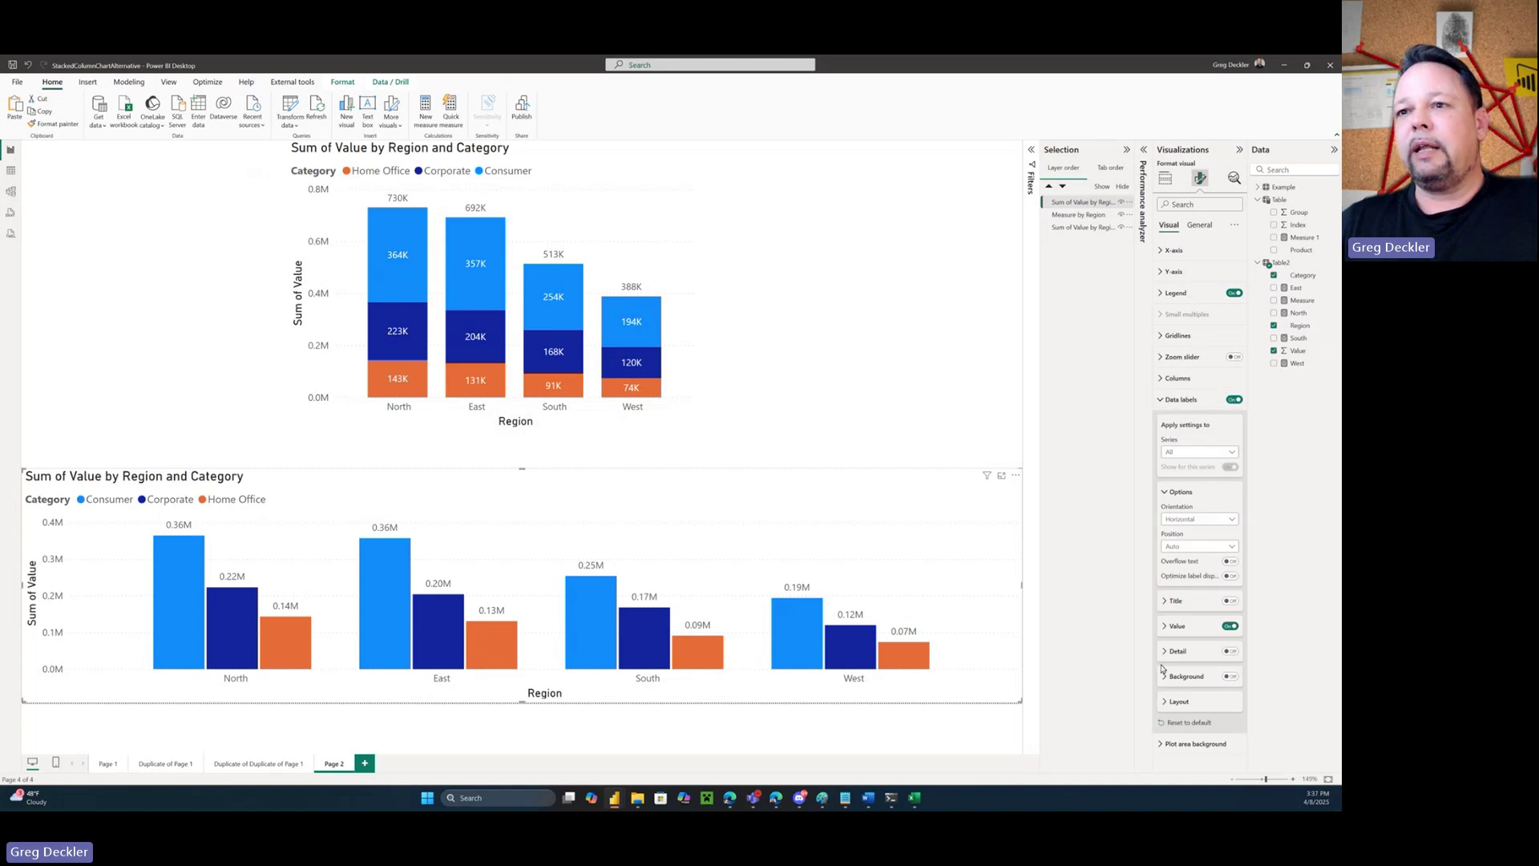
left_click(1165, 702)
scroll(1170, 642, "down", 1)
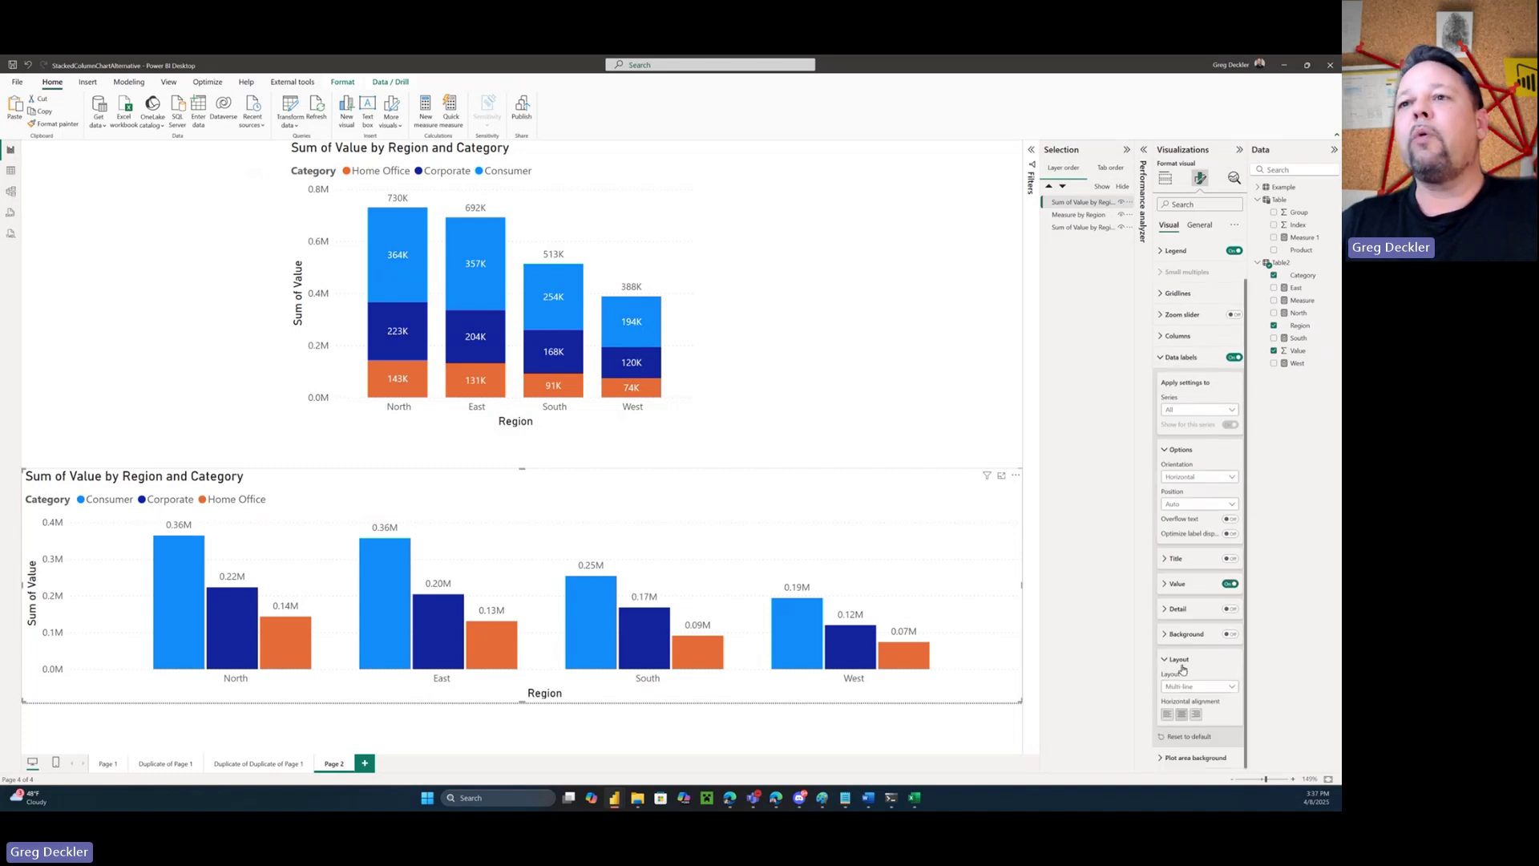
left_click(1165, 588)
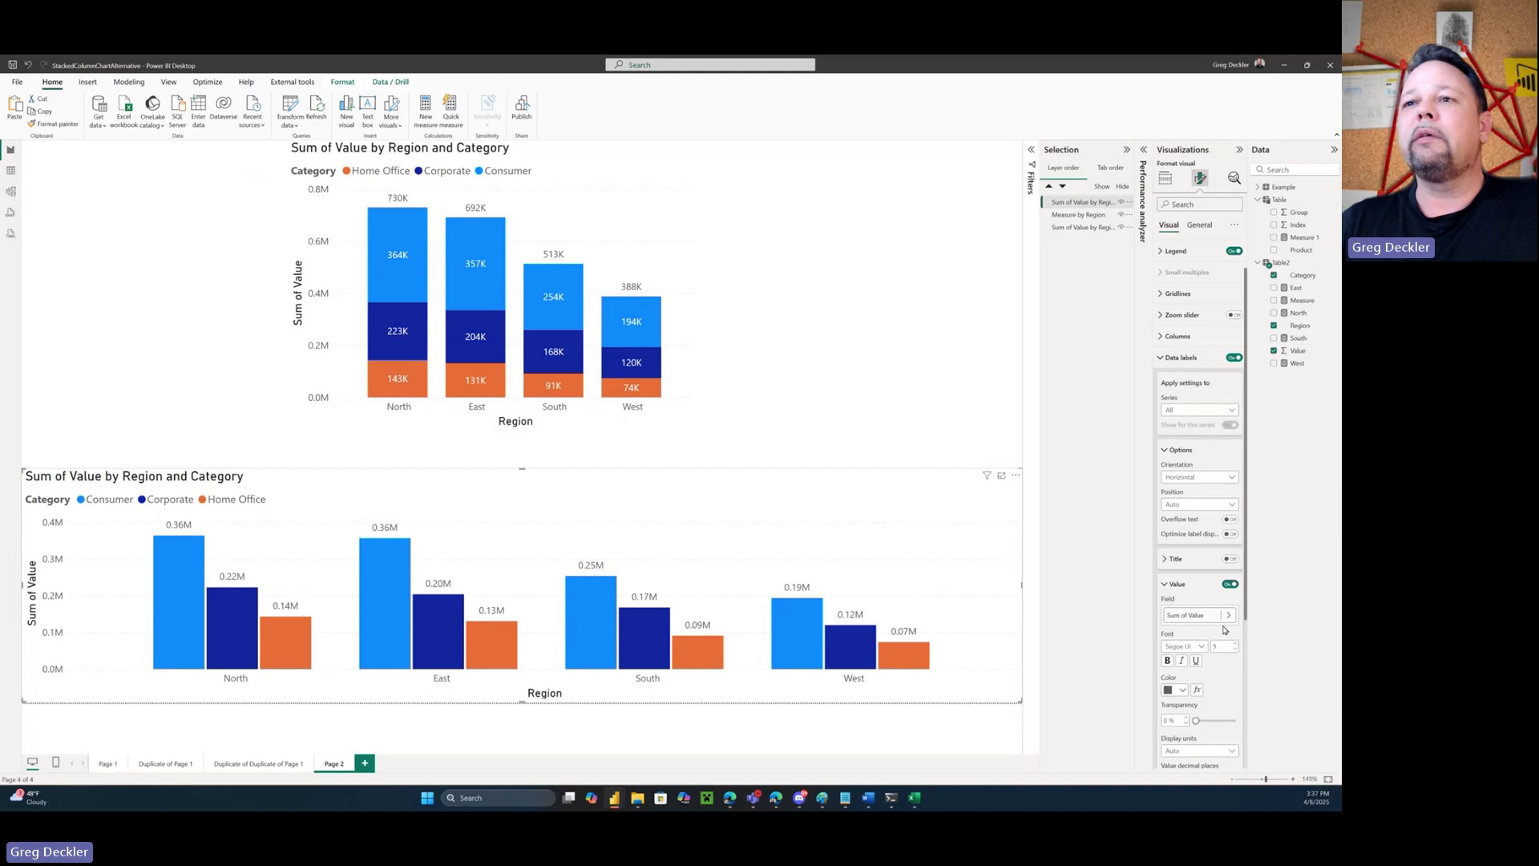
left_click(1214, 751)
left_click(1181, 688)
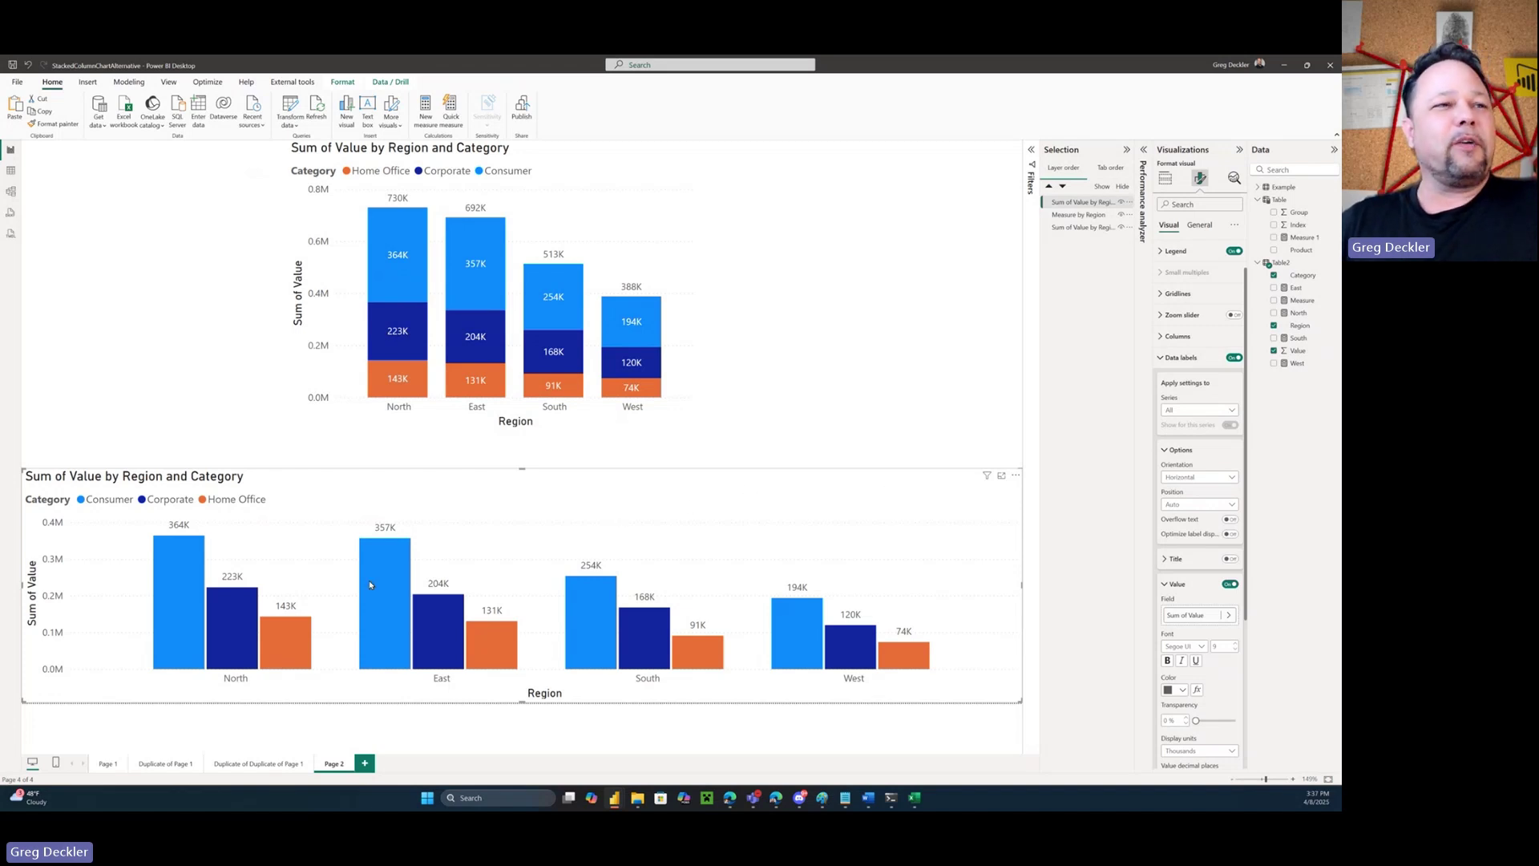
Compare the Category chart on Page 2 with the finished nested column chart on Page 1
left_click(107, 764)
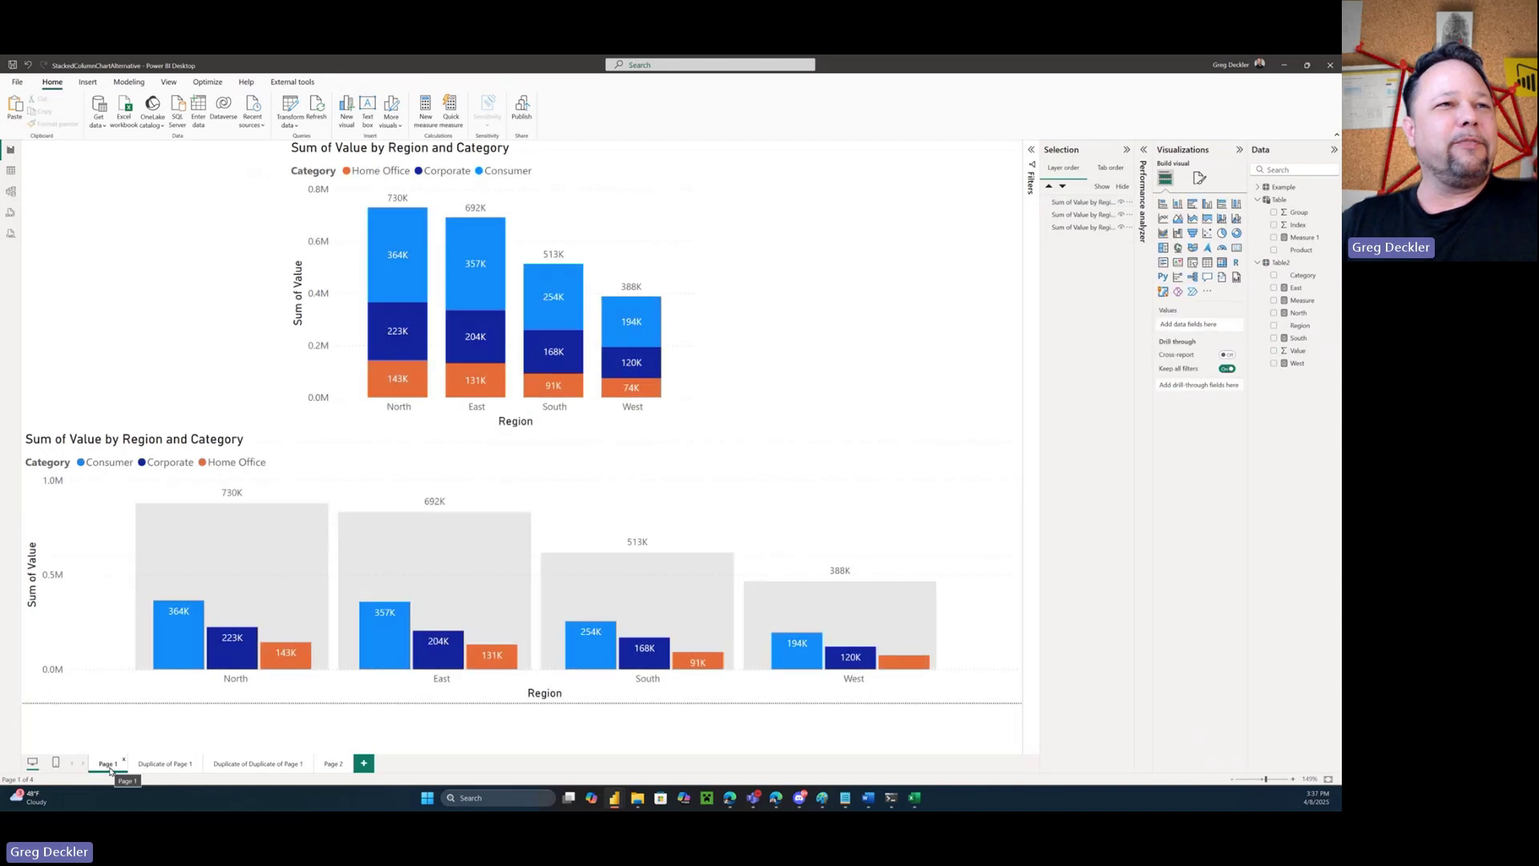
left_click(334, 764)
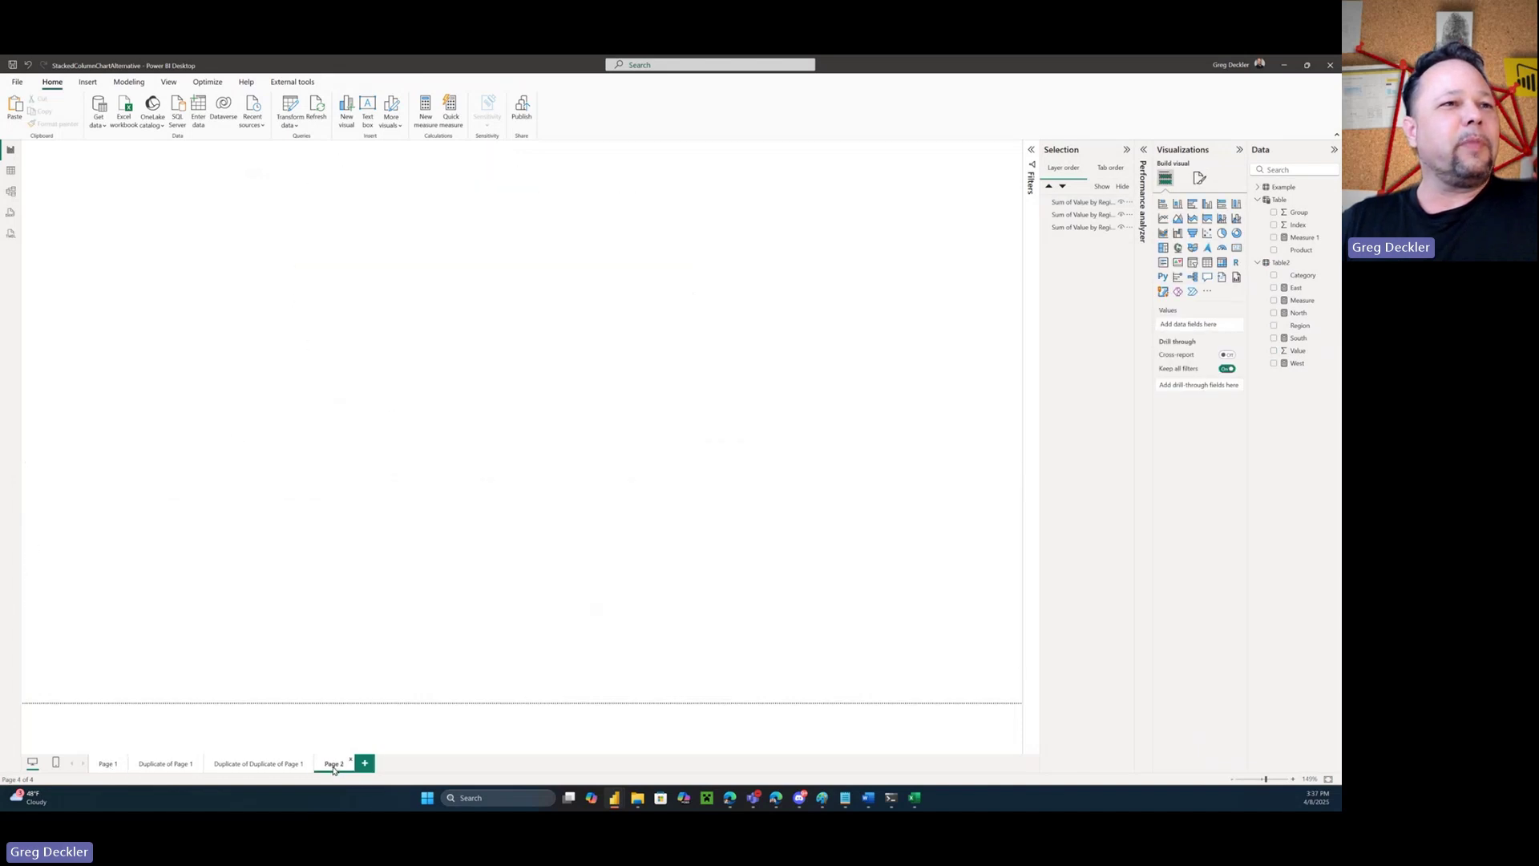
left_click(109, 765)
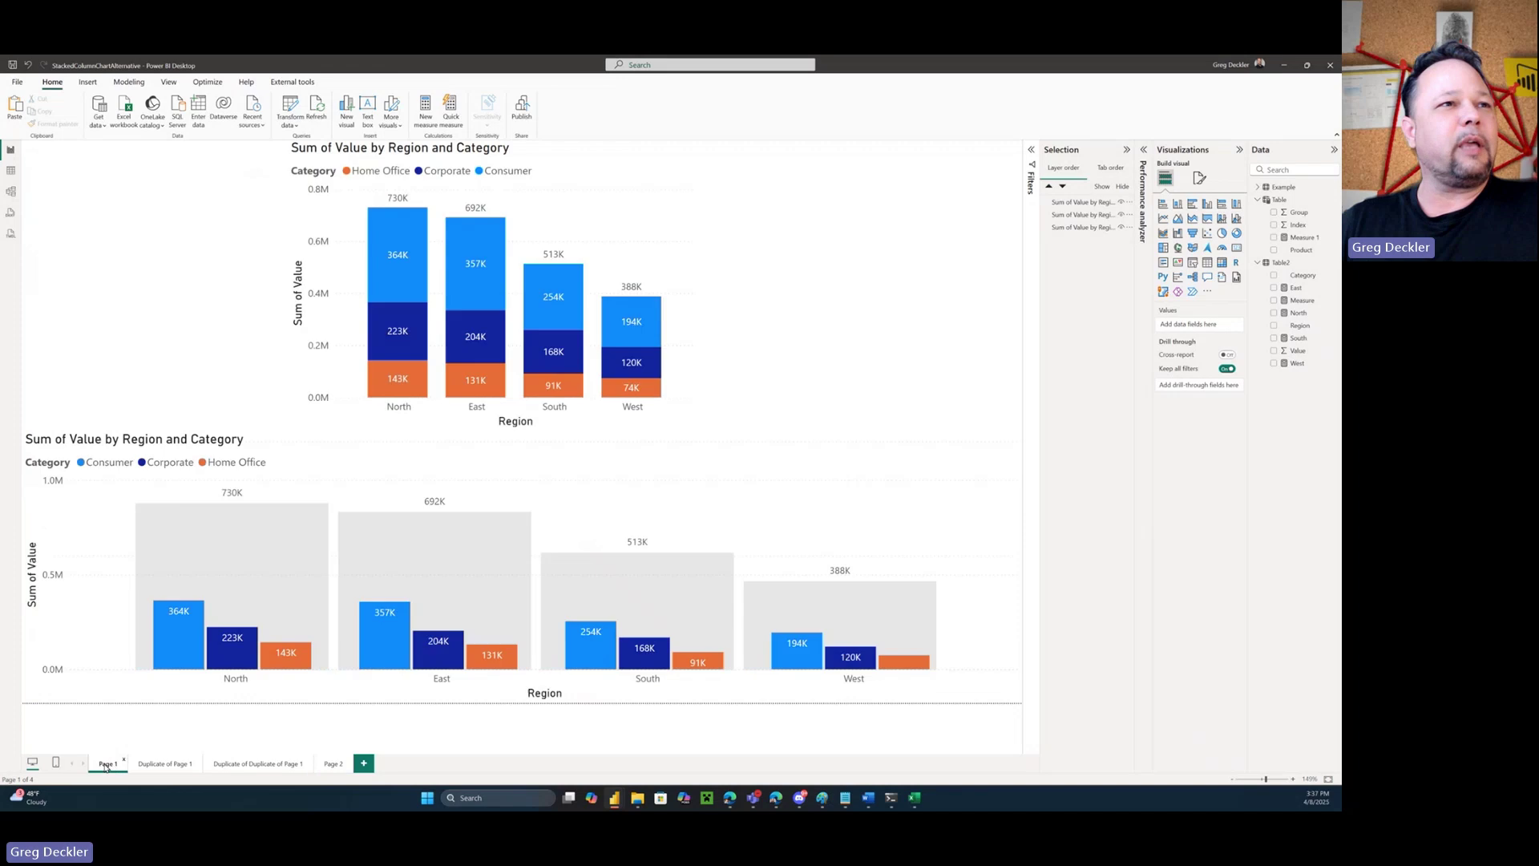
left_click(334, 767)
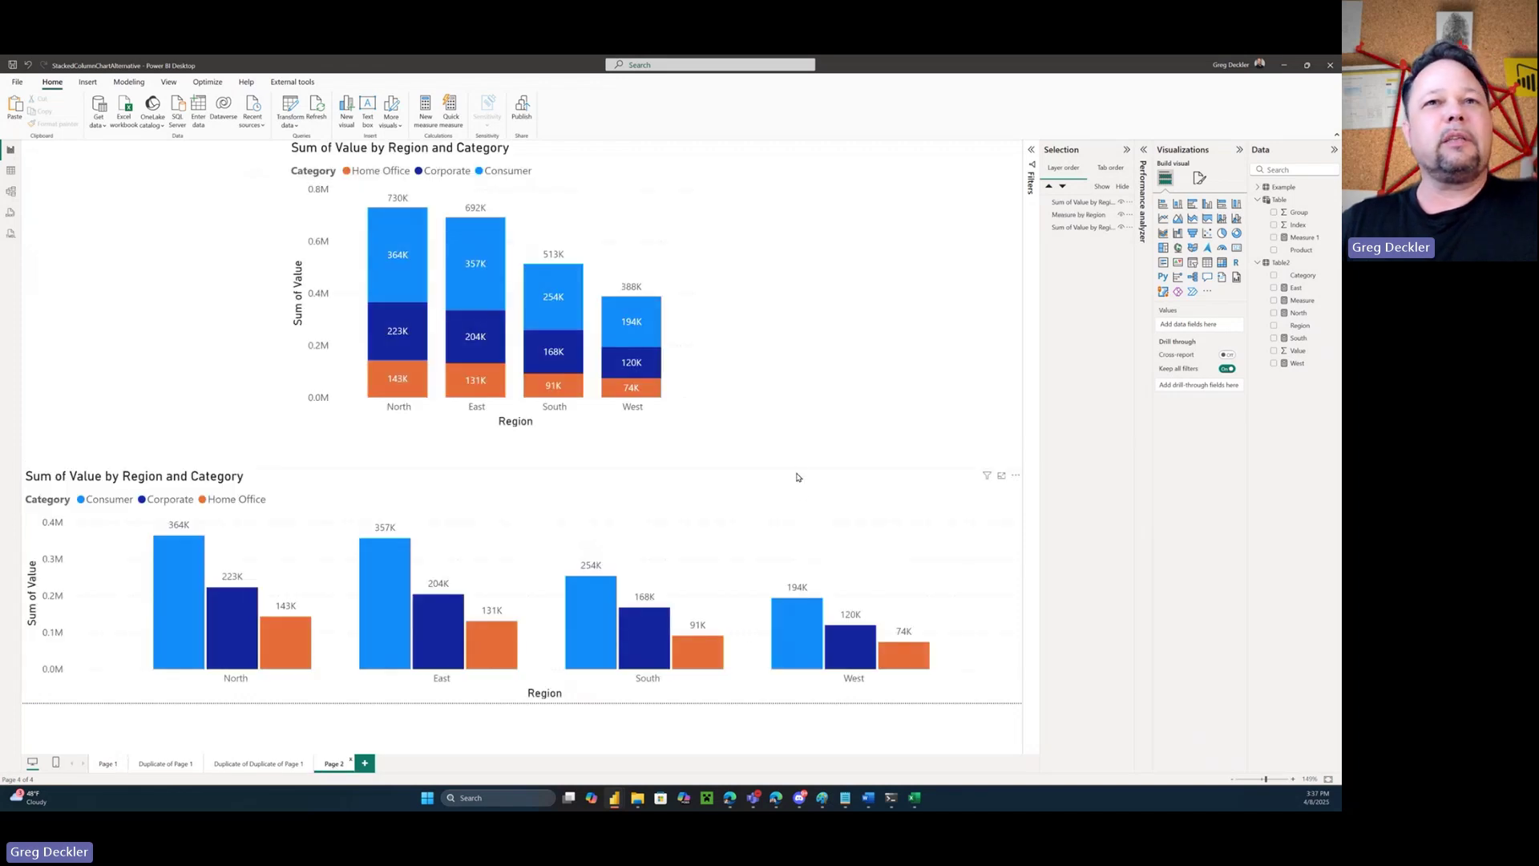
Turn off the background of the lower Sum of Value by Region and Category clustered chart to reveal the gray columns behind it
left_click(796, 477)
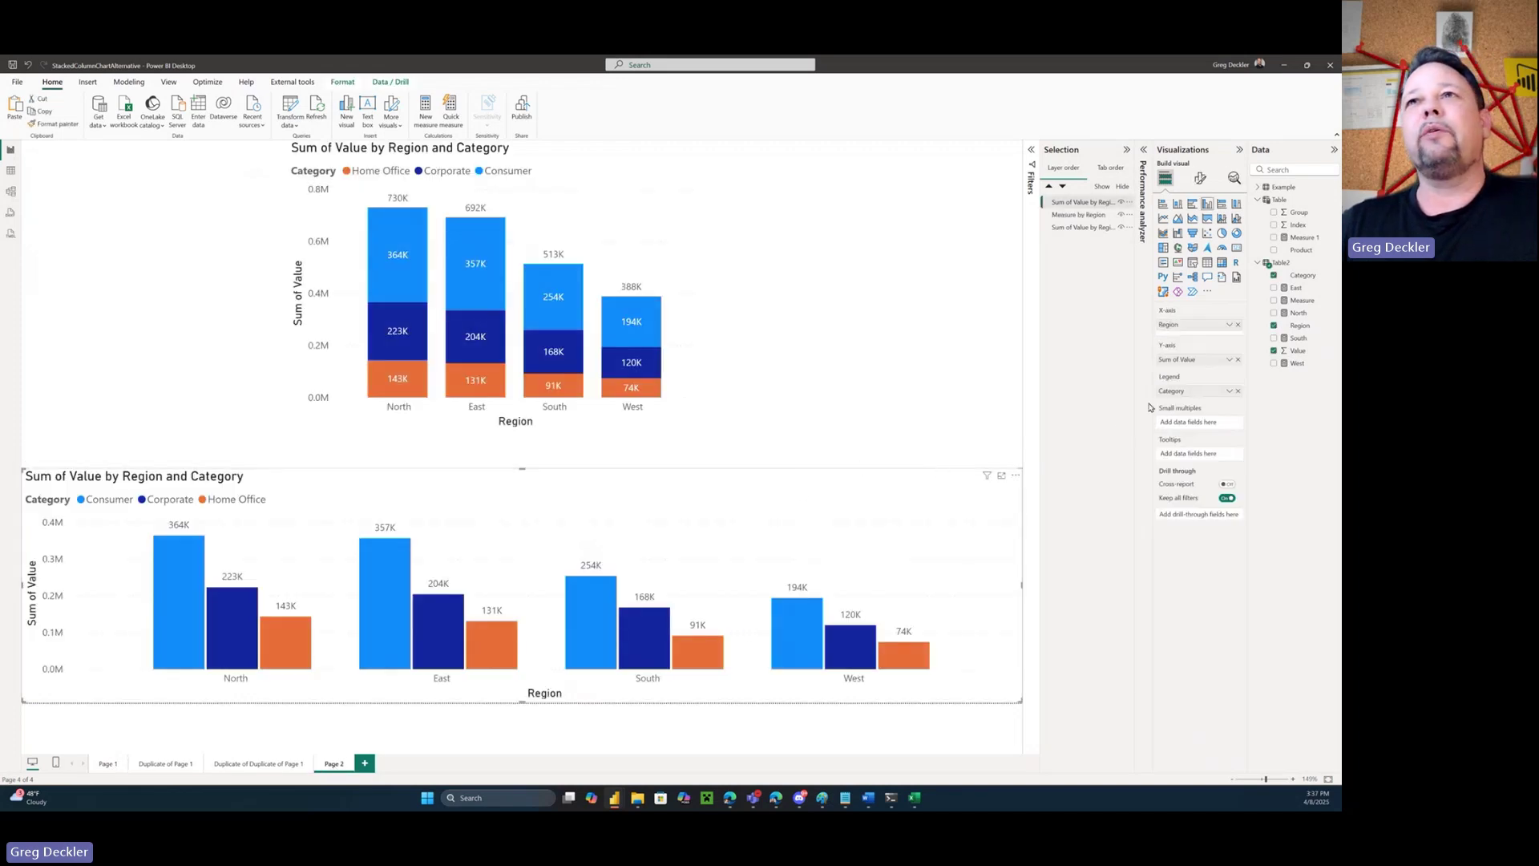
left_click(1200, 179)
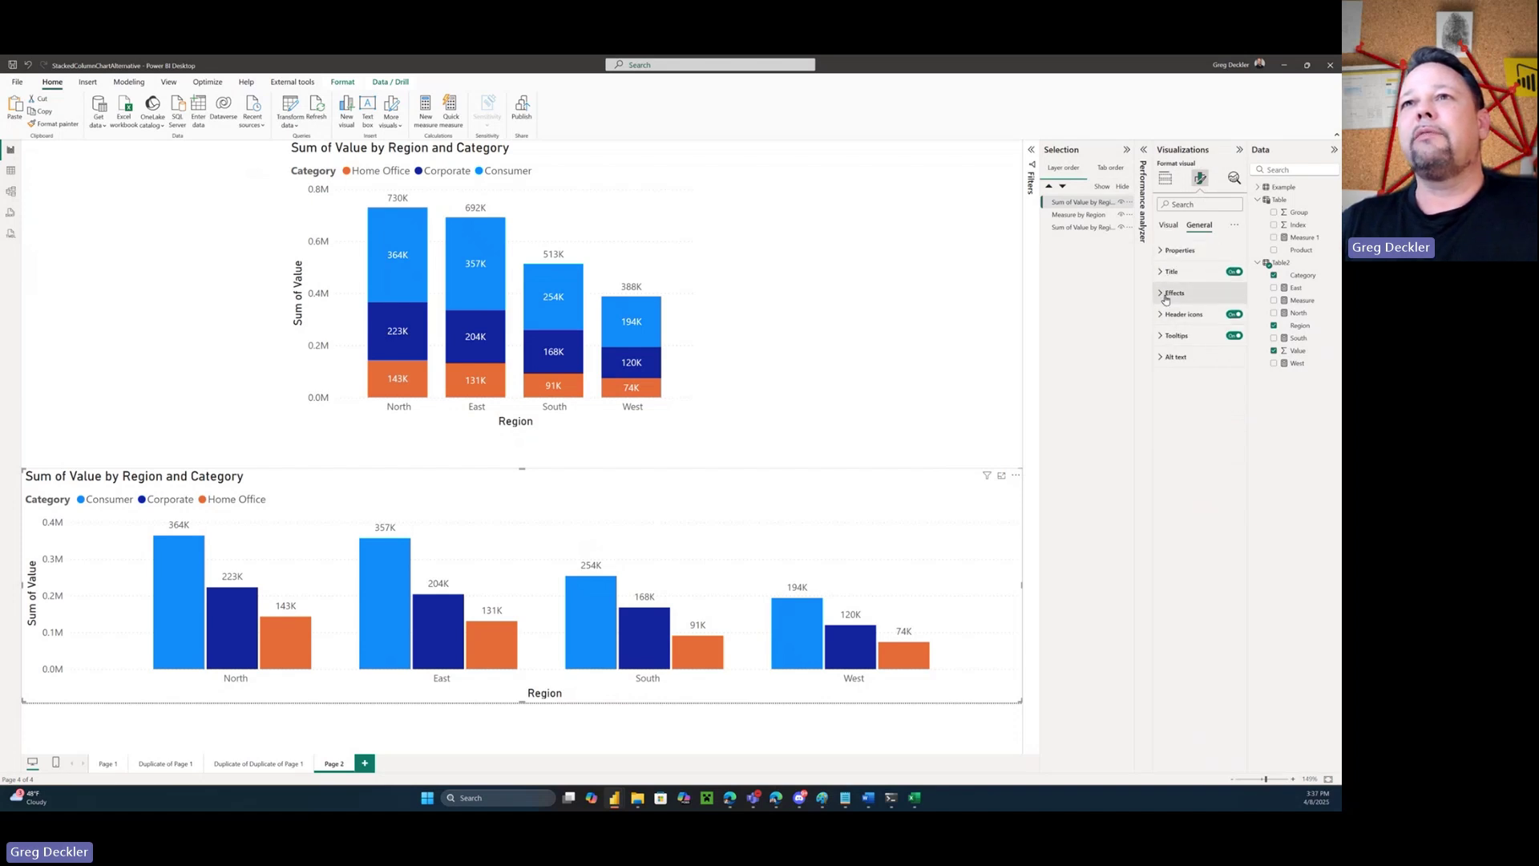
left_click(1173, 294)
left_click(1228, 319)
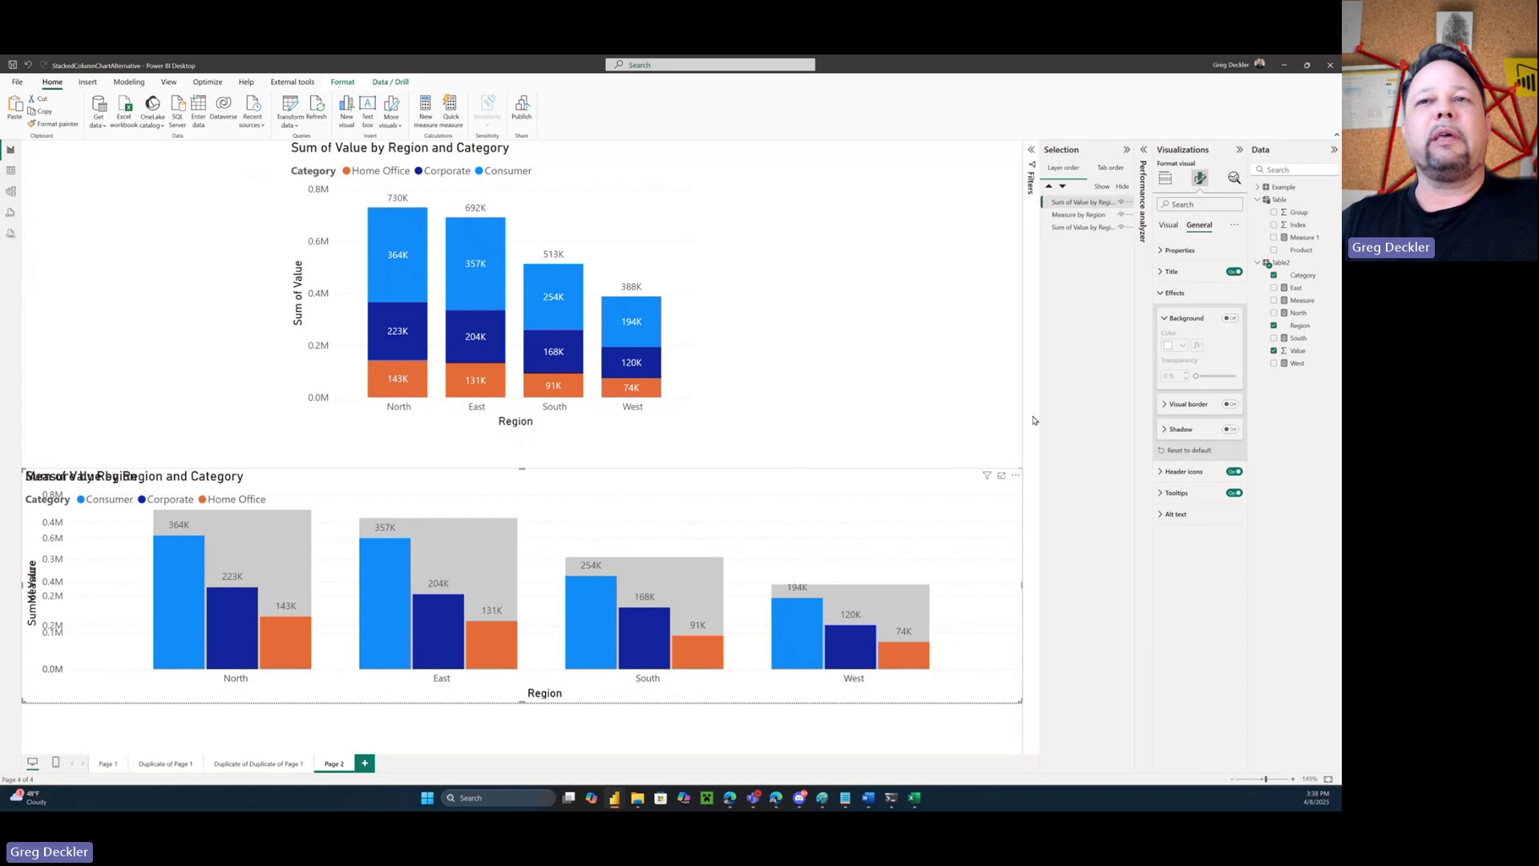
Hide the clustered Sum of Value by Region and Category chart that overlays the gray Measure by Region chart
left_click(1079, 228)
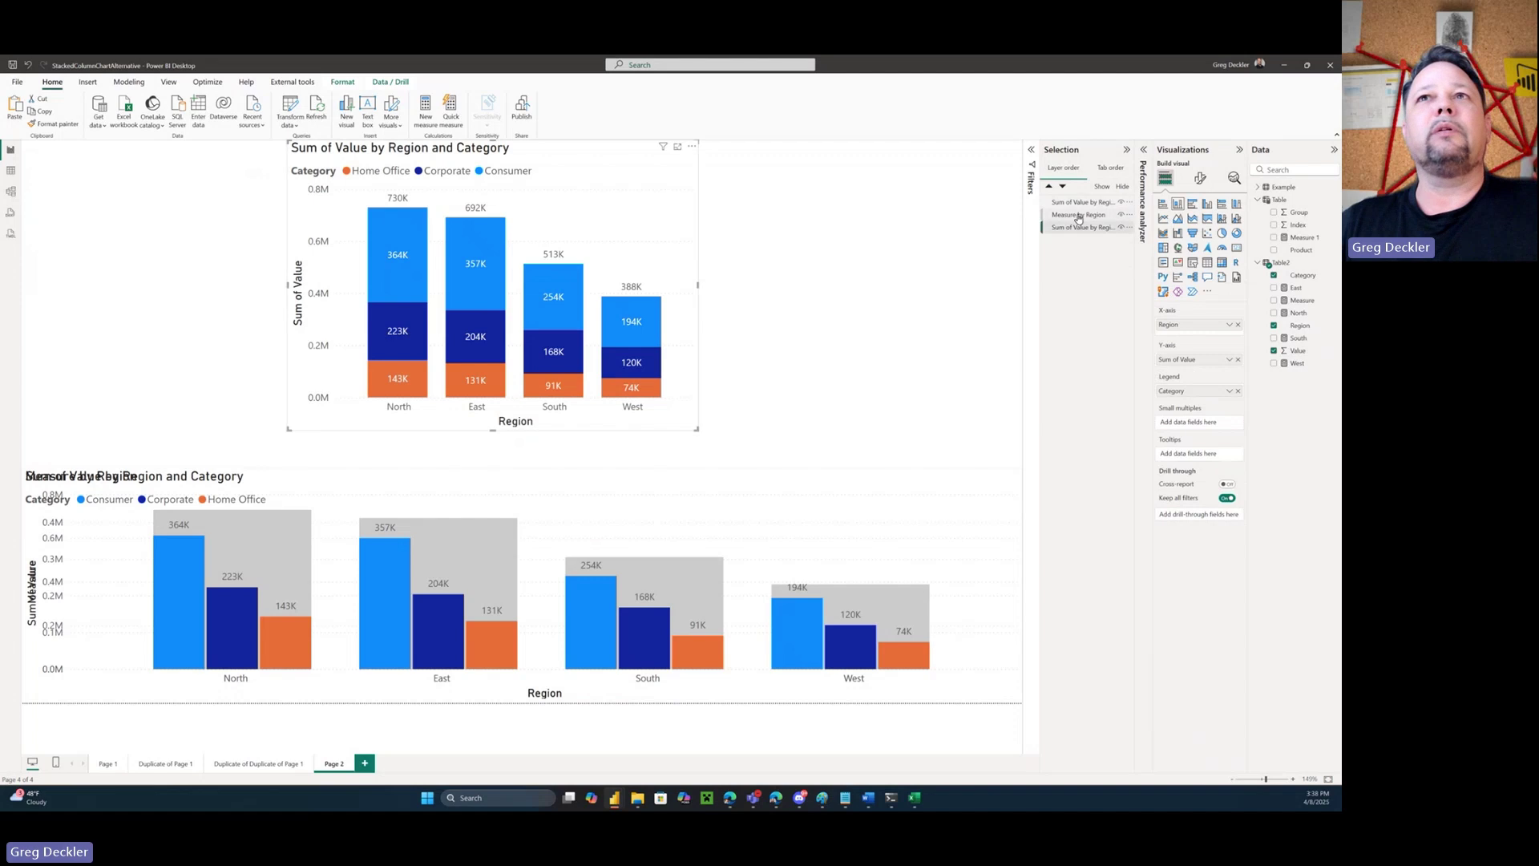
left_click(1079, 215)
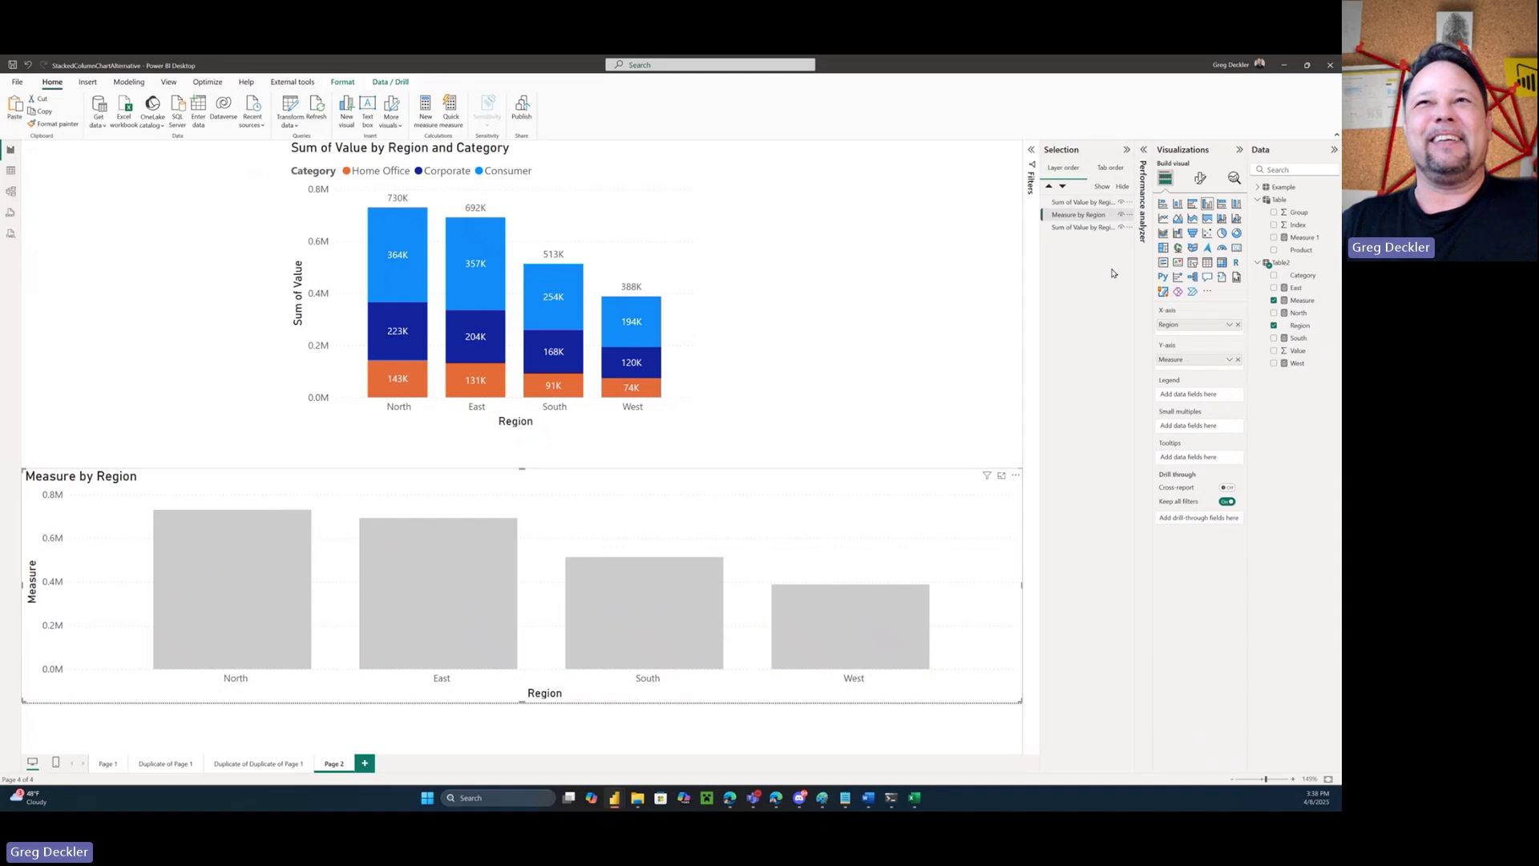
left_click(170, 83)
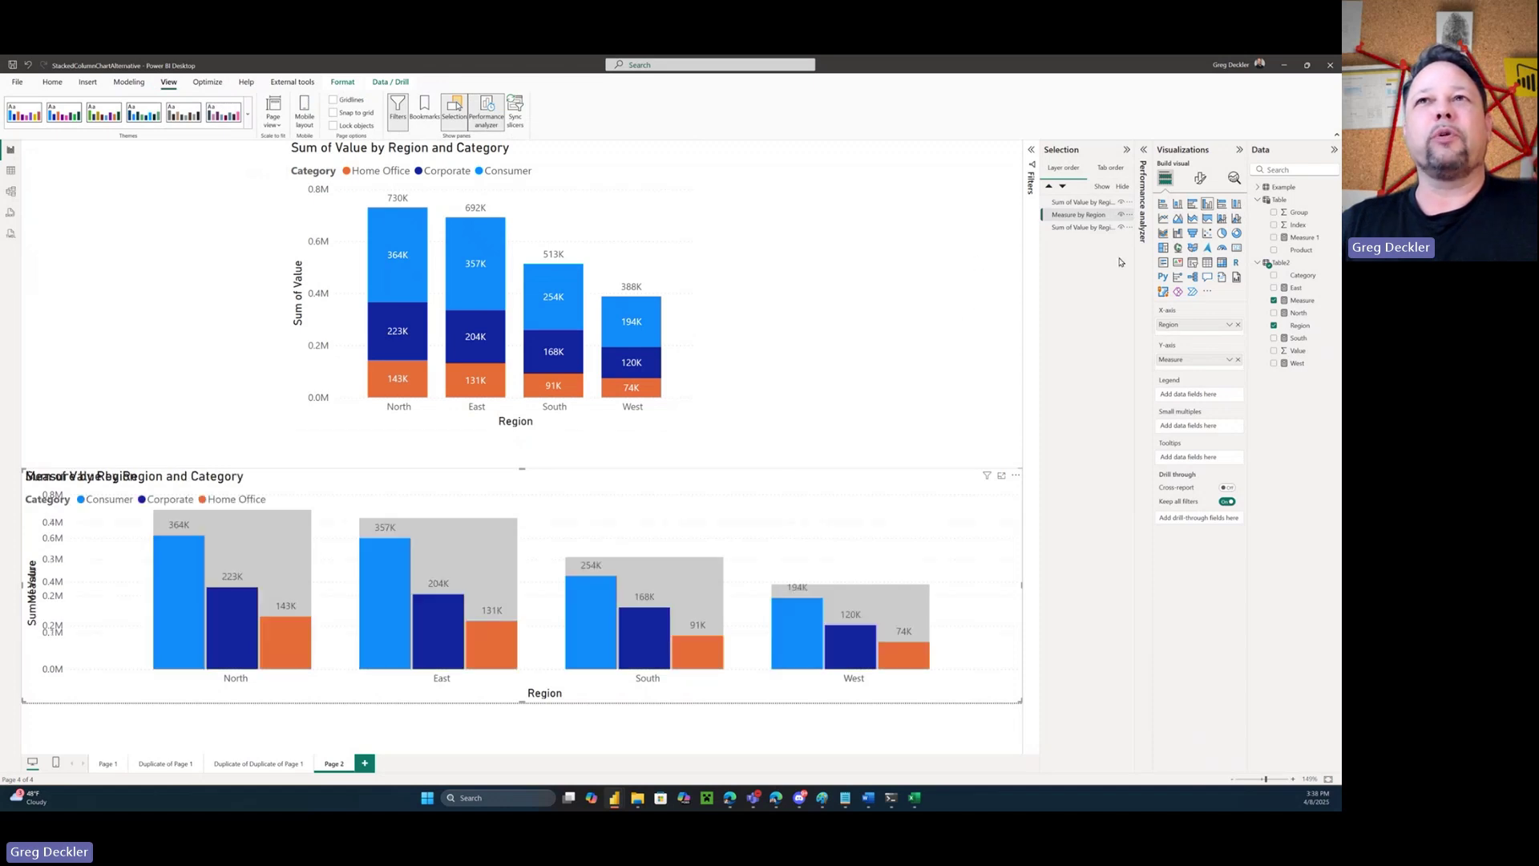
left_click(1105, 206)
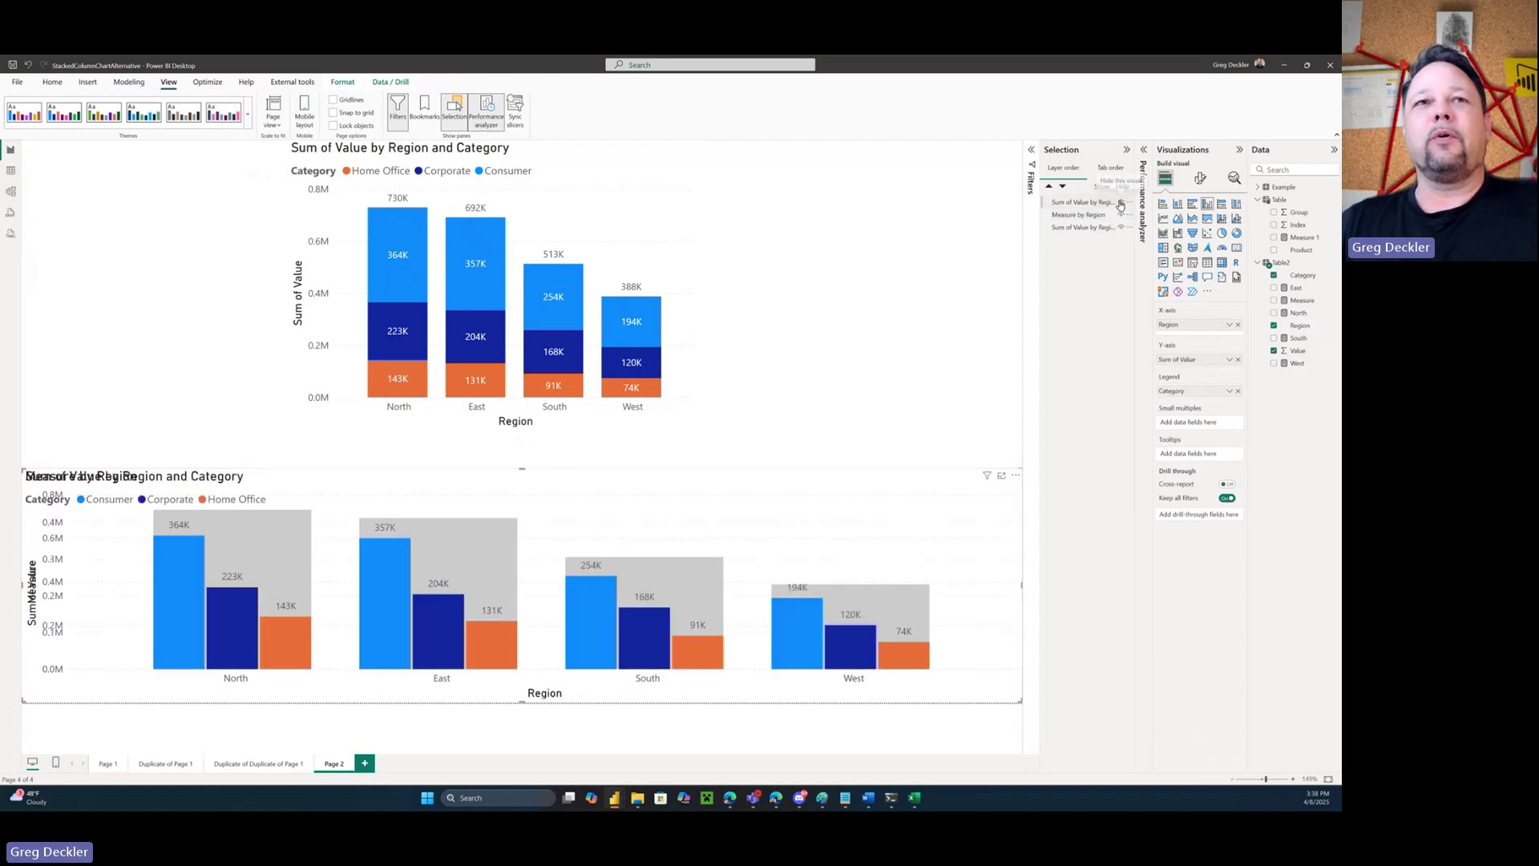
left_click(1121, 202)
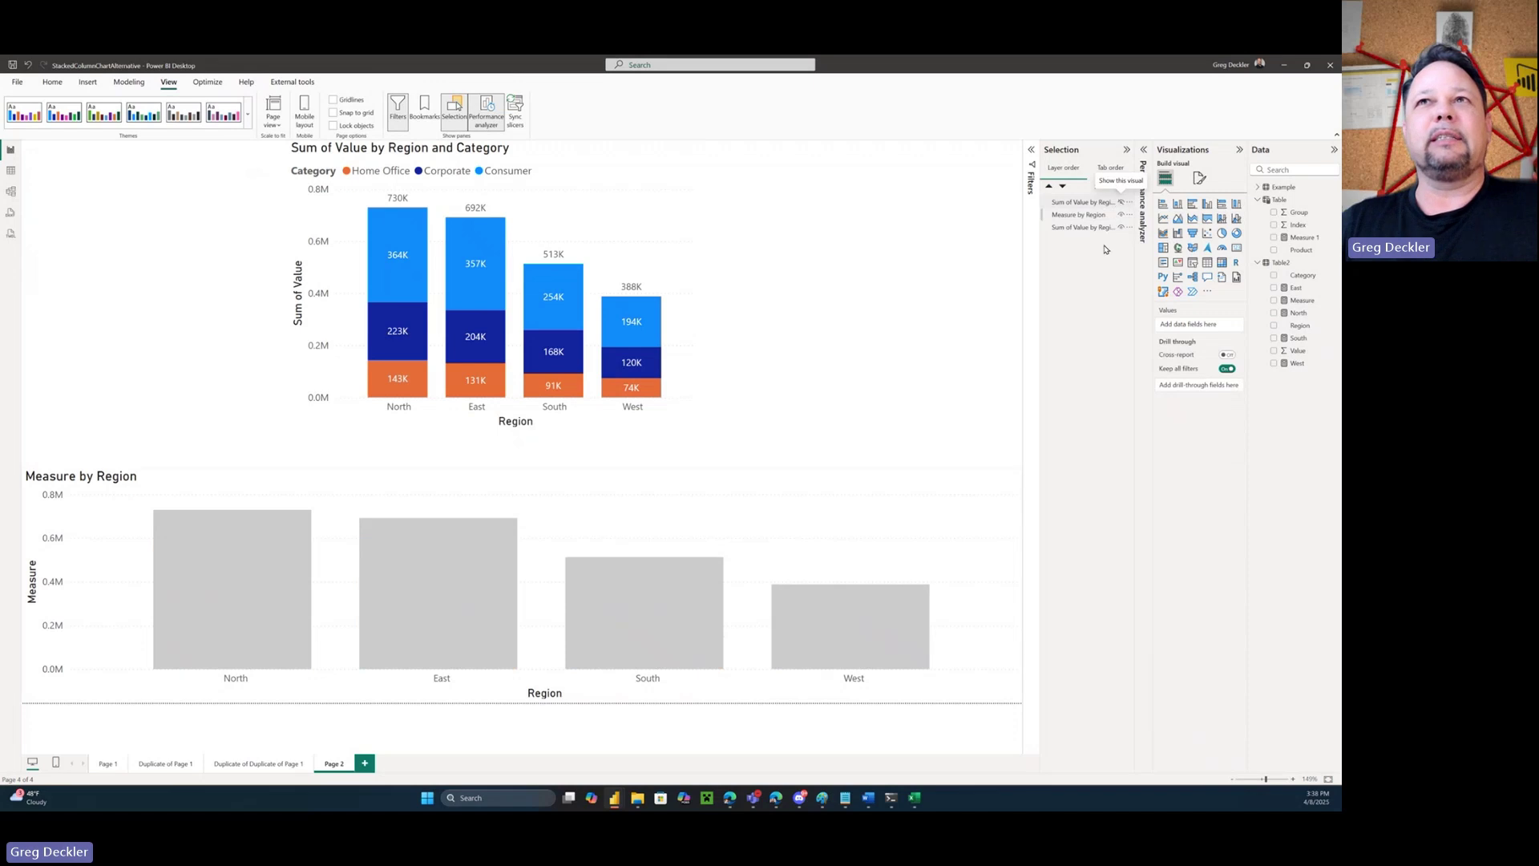
Turn on data labels for the gray Measure by Region chart and show the clustered category chart over it again
left_click(709, 490)
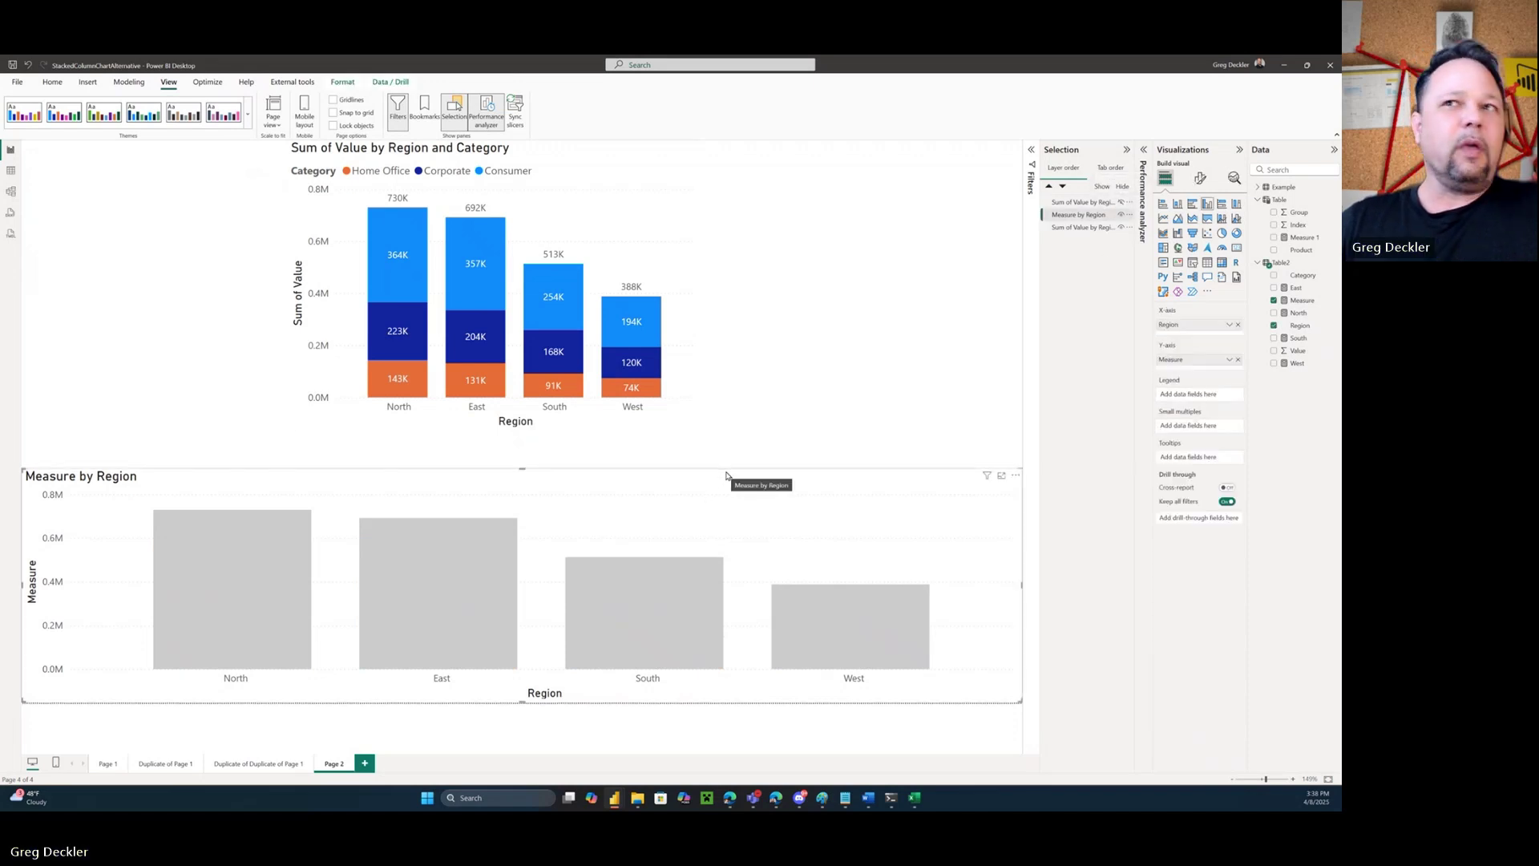
left_click(1200, 178)
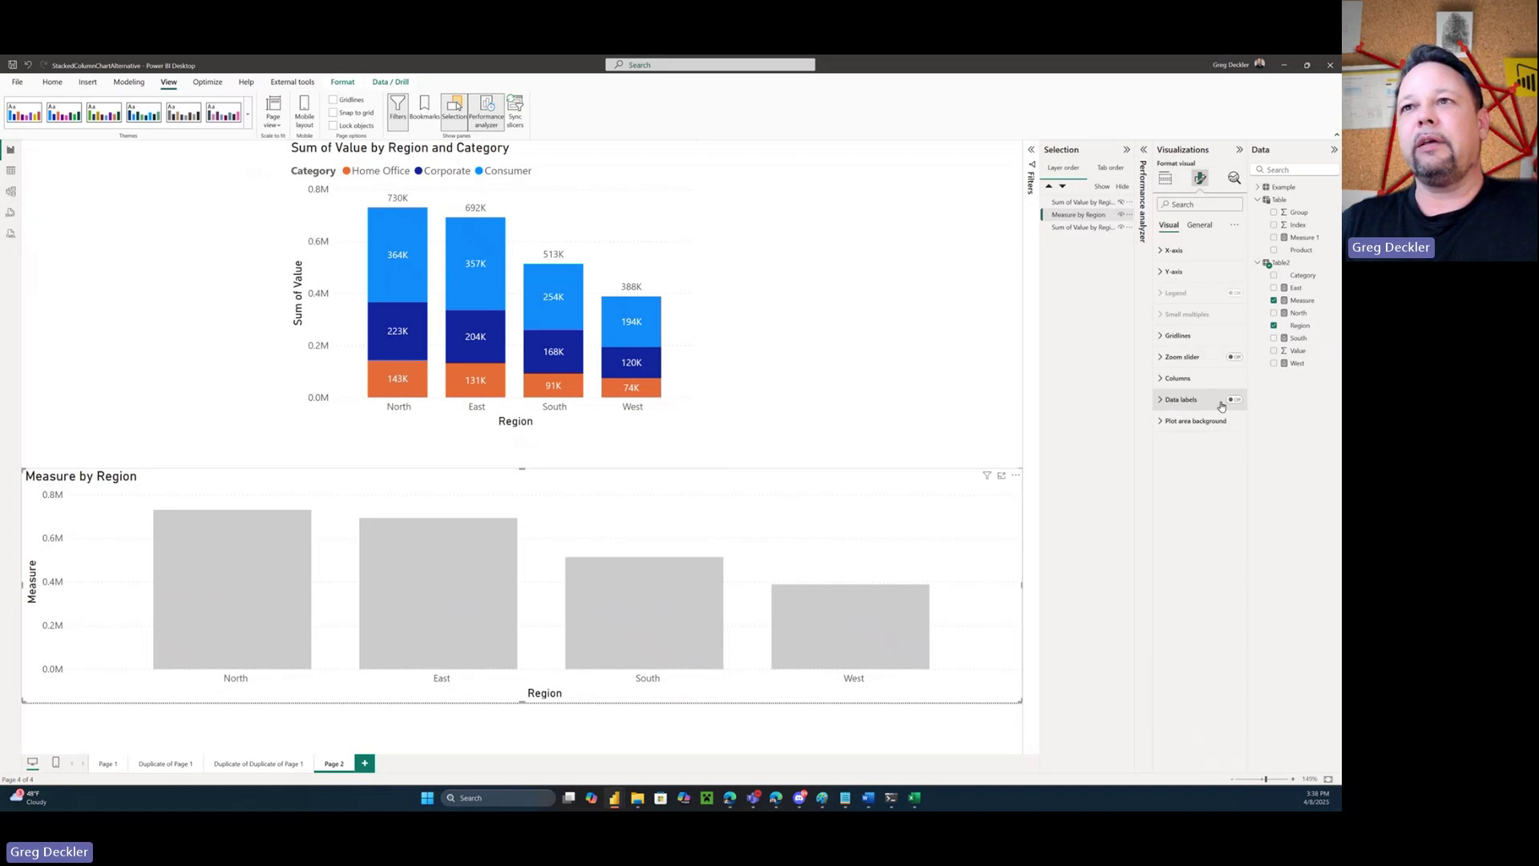
left_click(1234, 400)
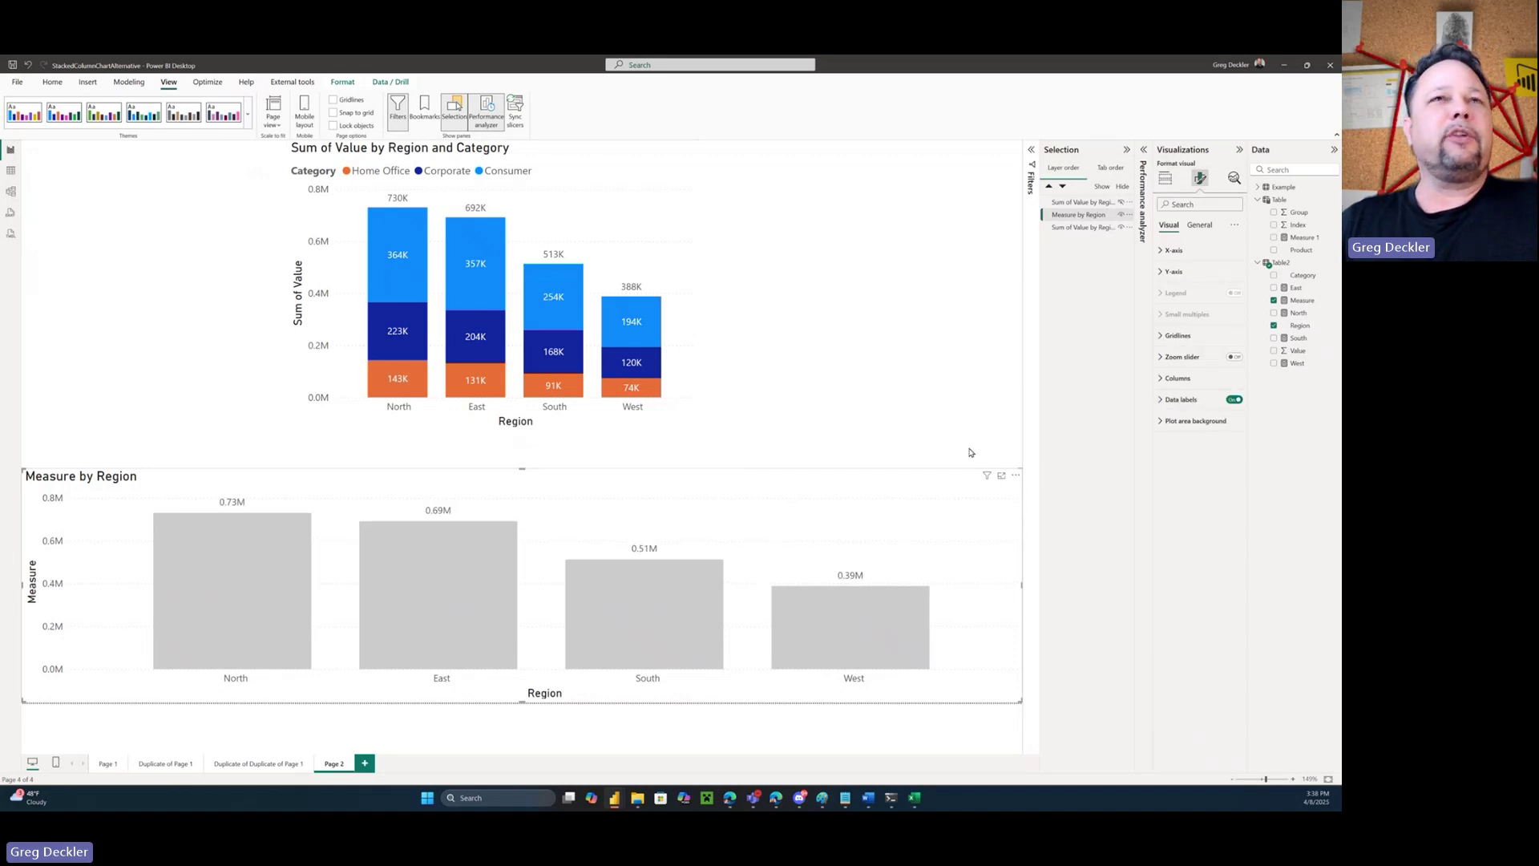
left_click(1122, 202)
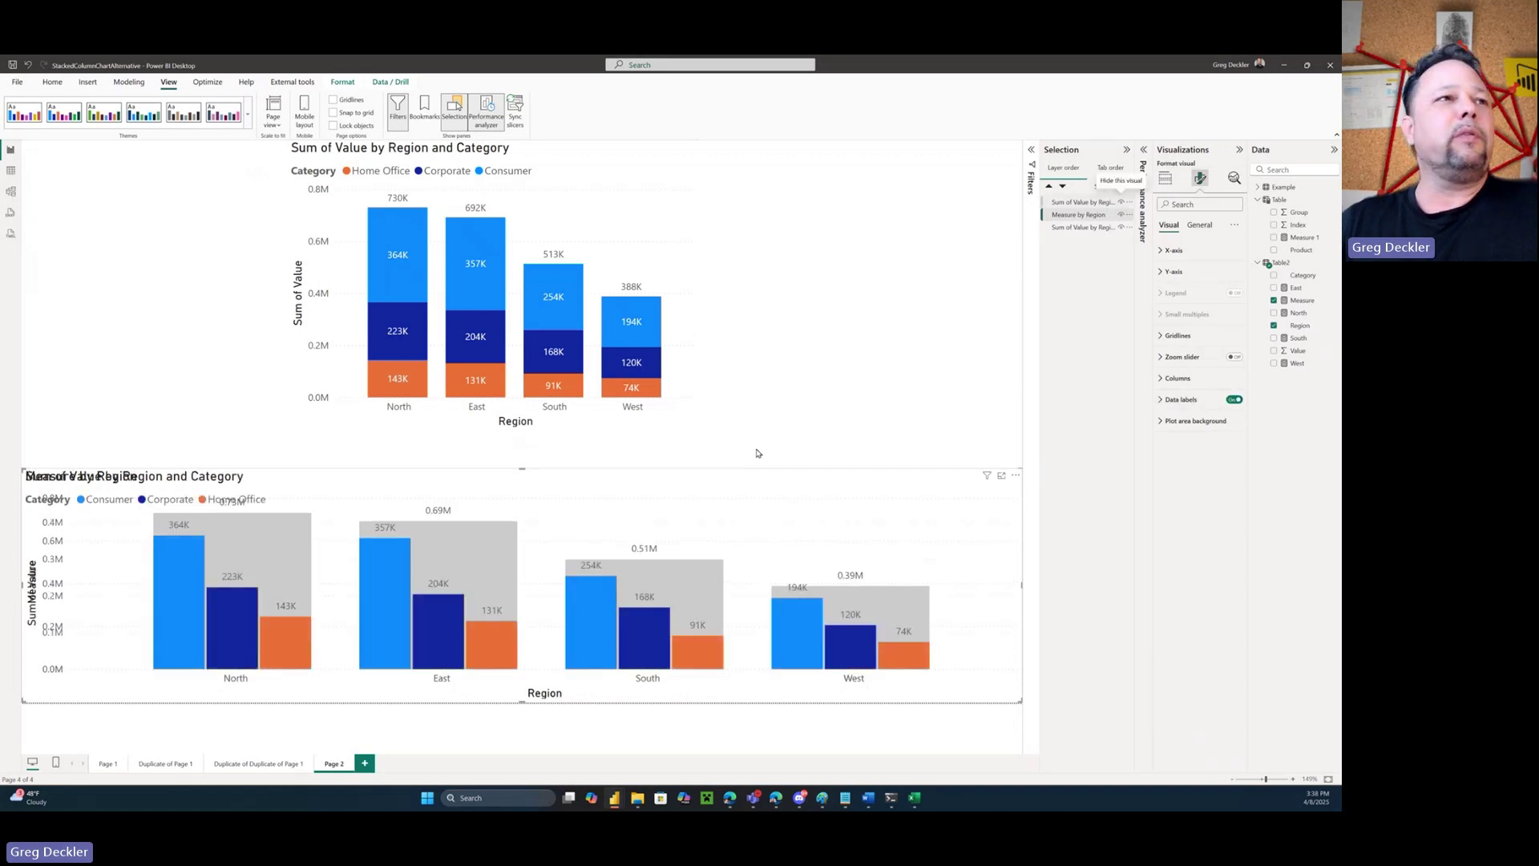
left_click(158, 376)
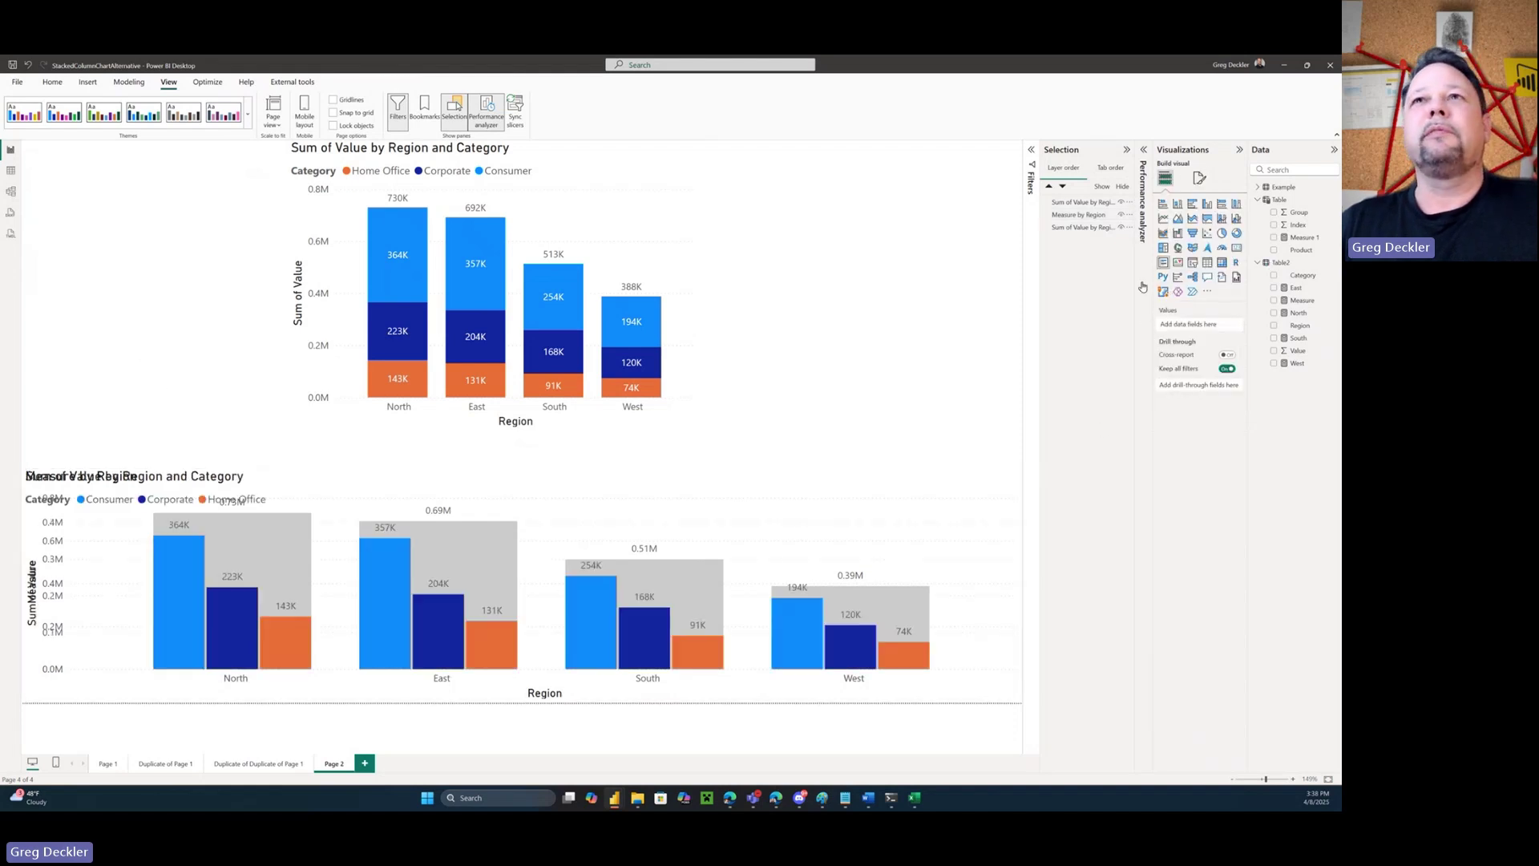
Hide the overlaying category chart again and turn off the title of the gray Measure by Region chart
left_click(1121, 203)
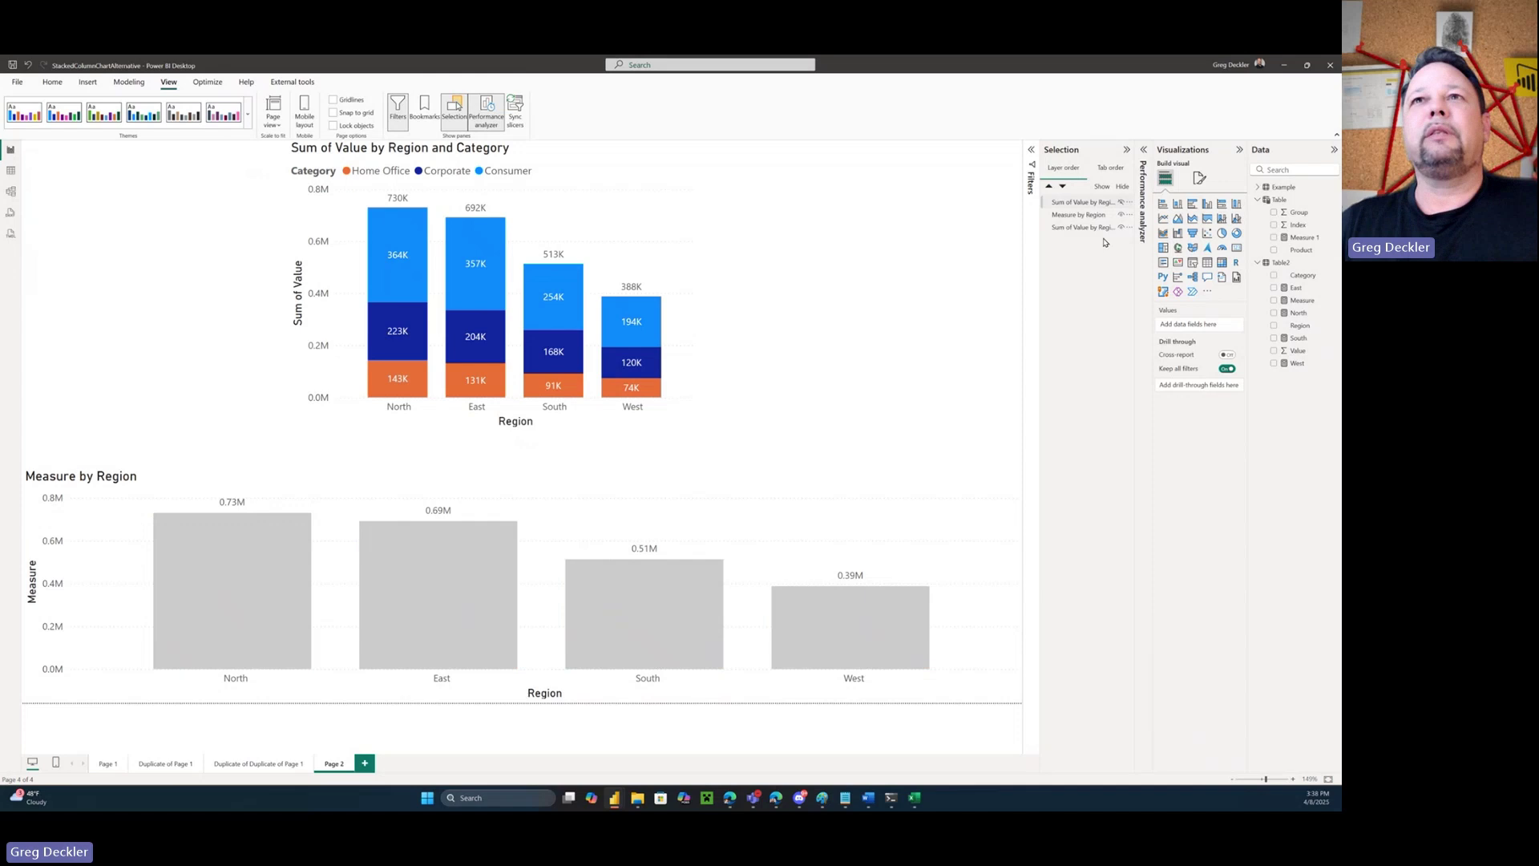
left_click(1093, 228)
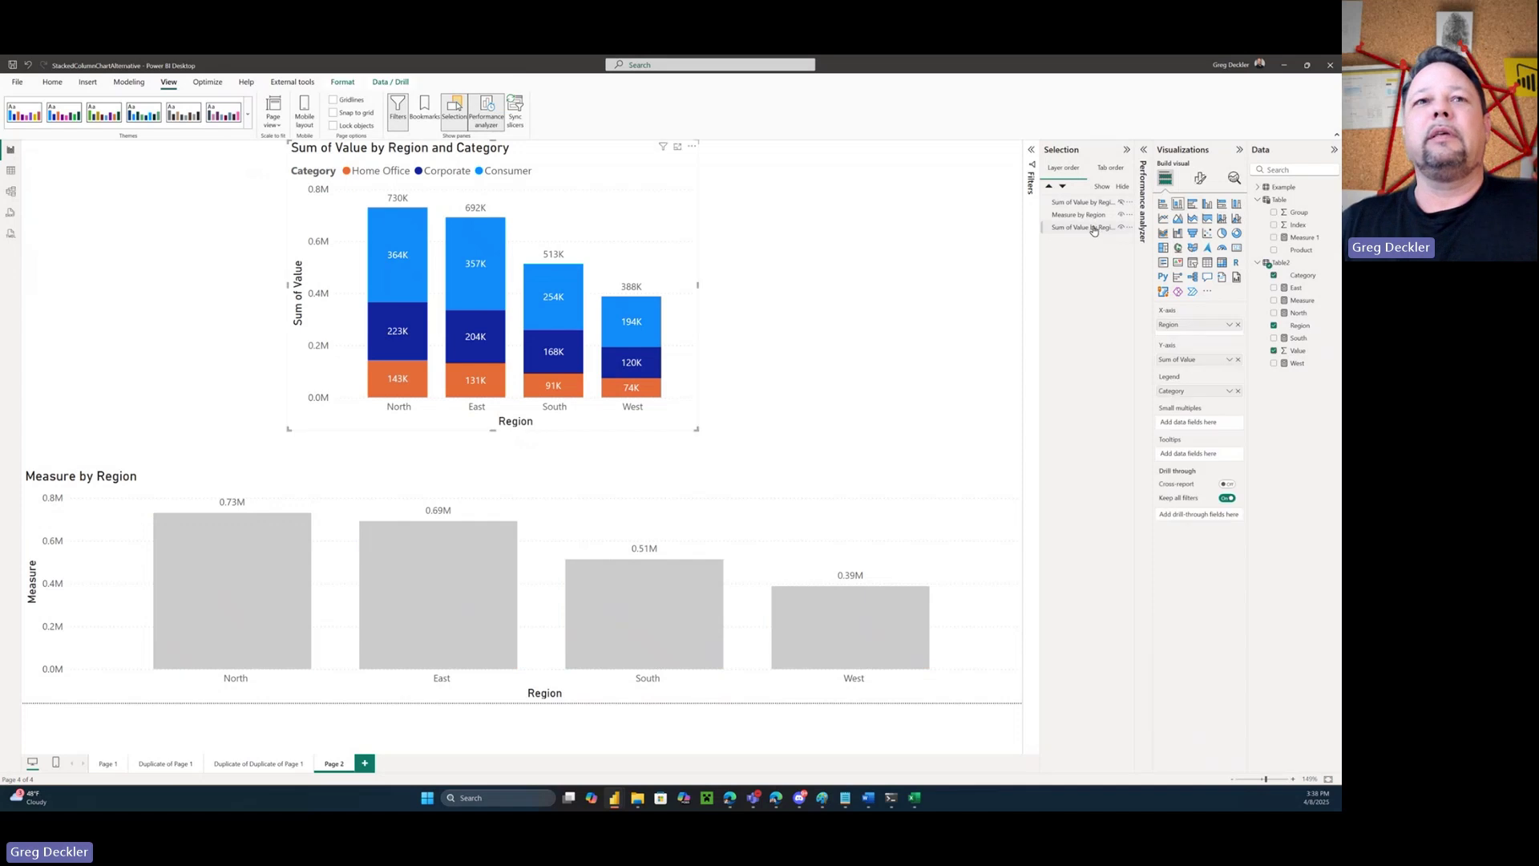
left_click(705, 490)
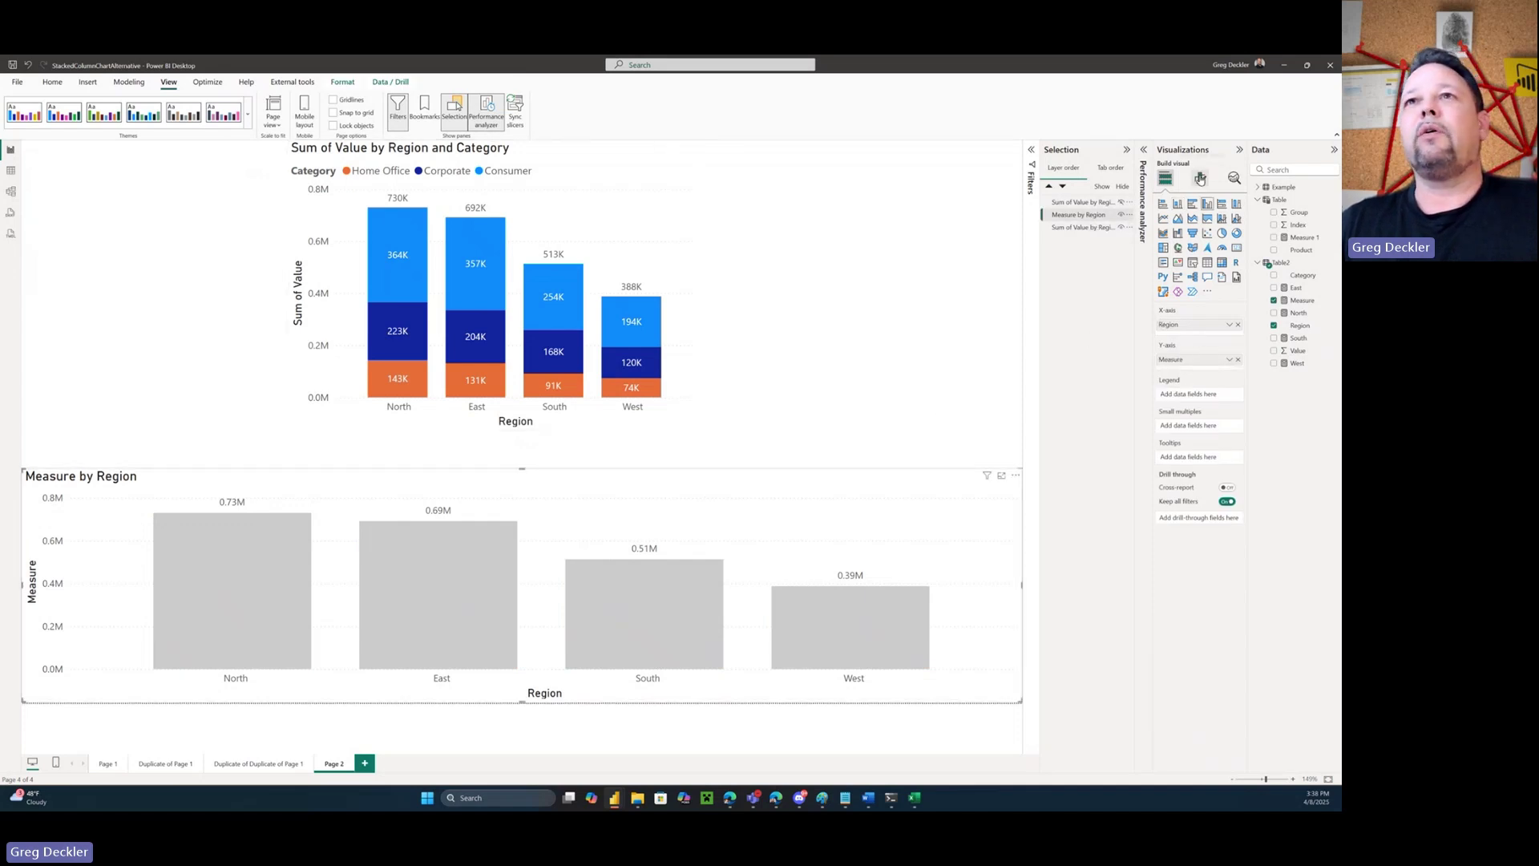
left_click(1200, 178)
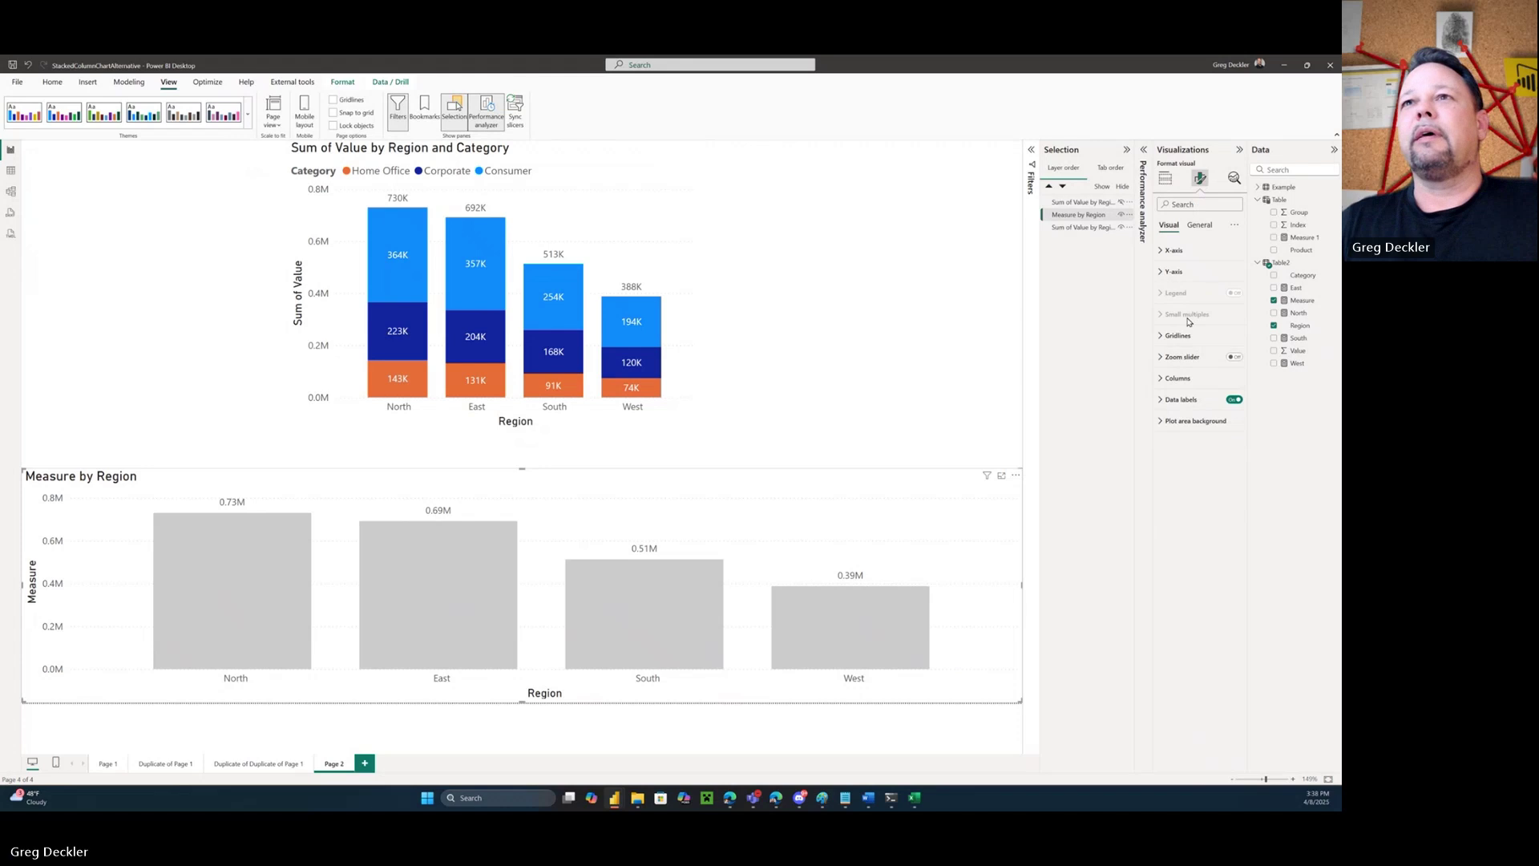
left_click(1200, 225)
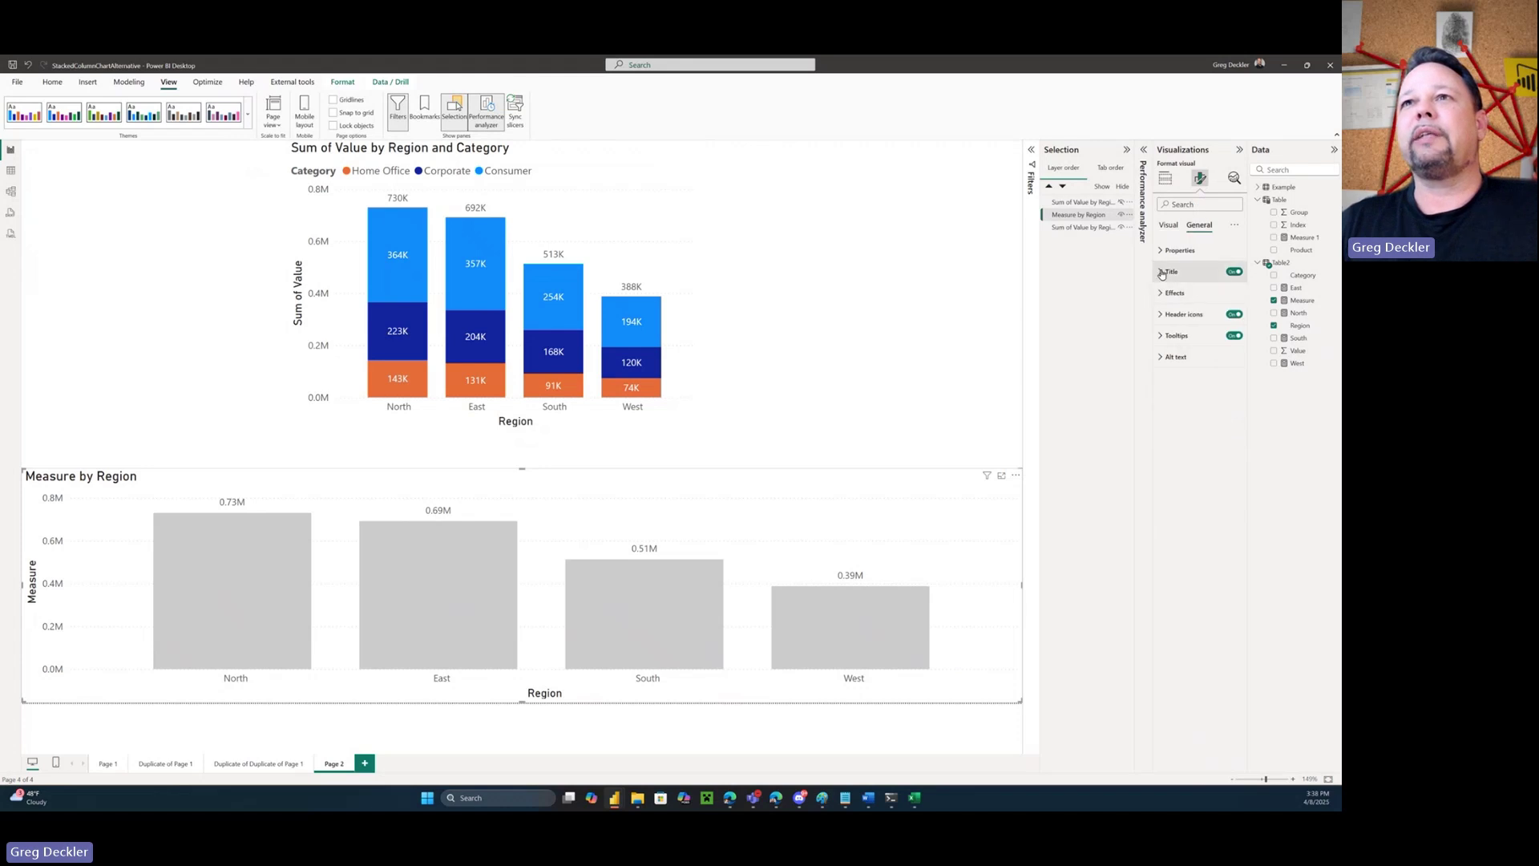
left_click(1234, 271)
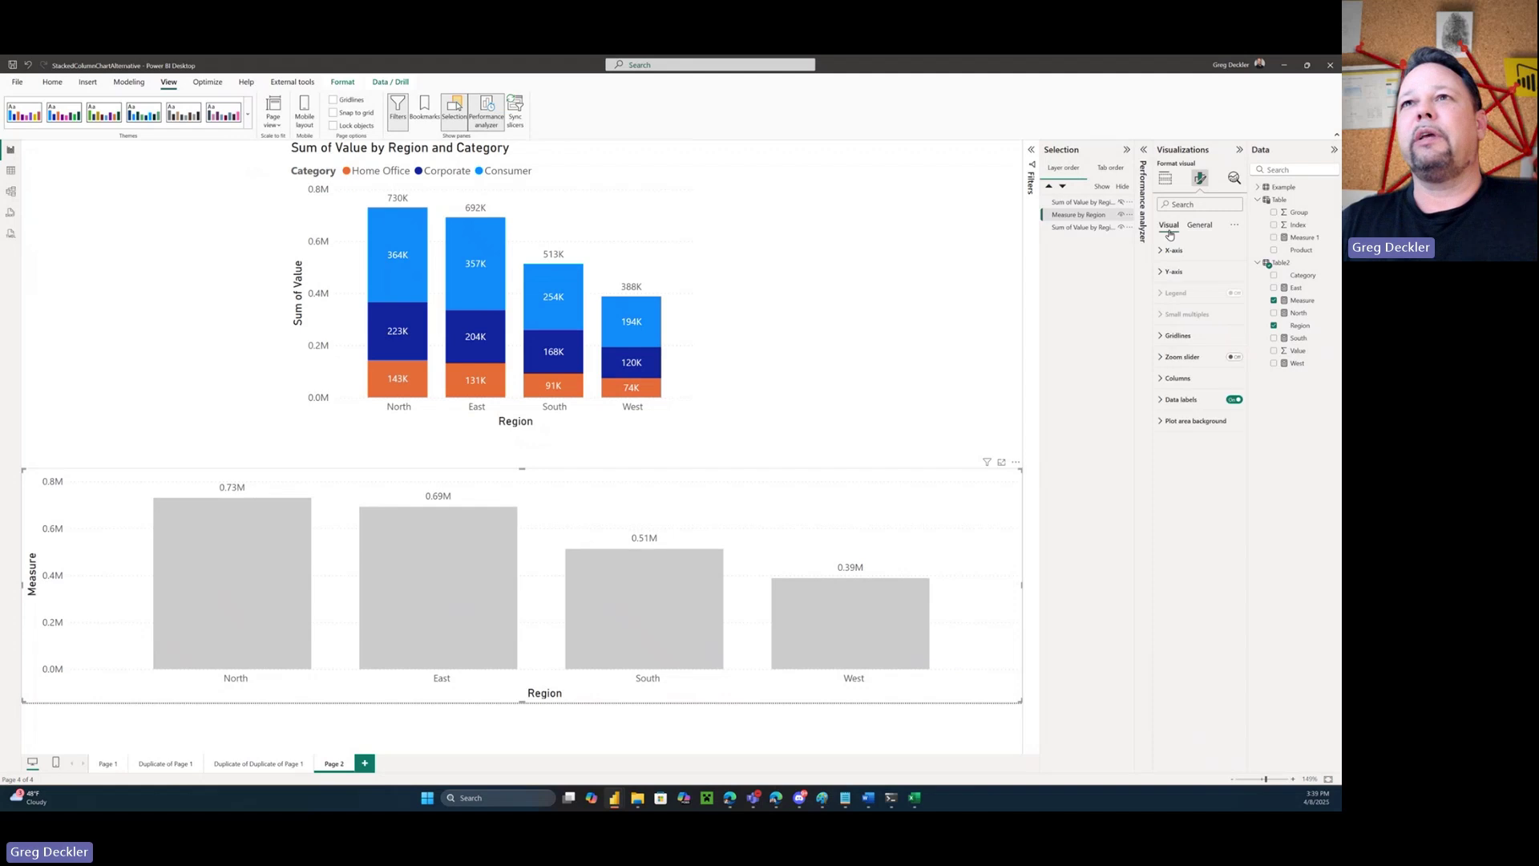
Turn off the X-axis values and the X-axis title of the gray region chart
left_click(1166, 178)
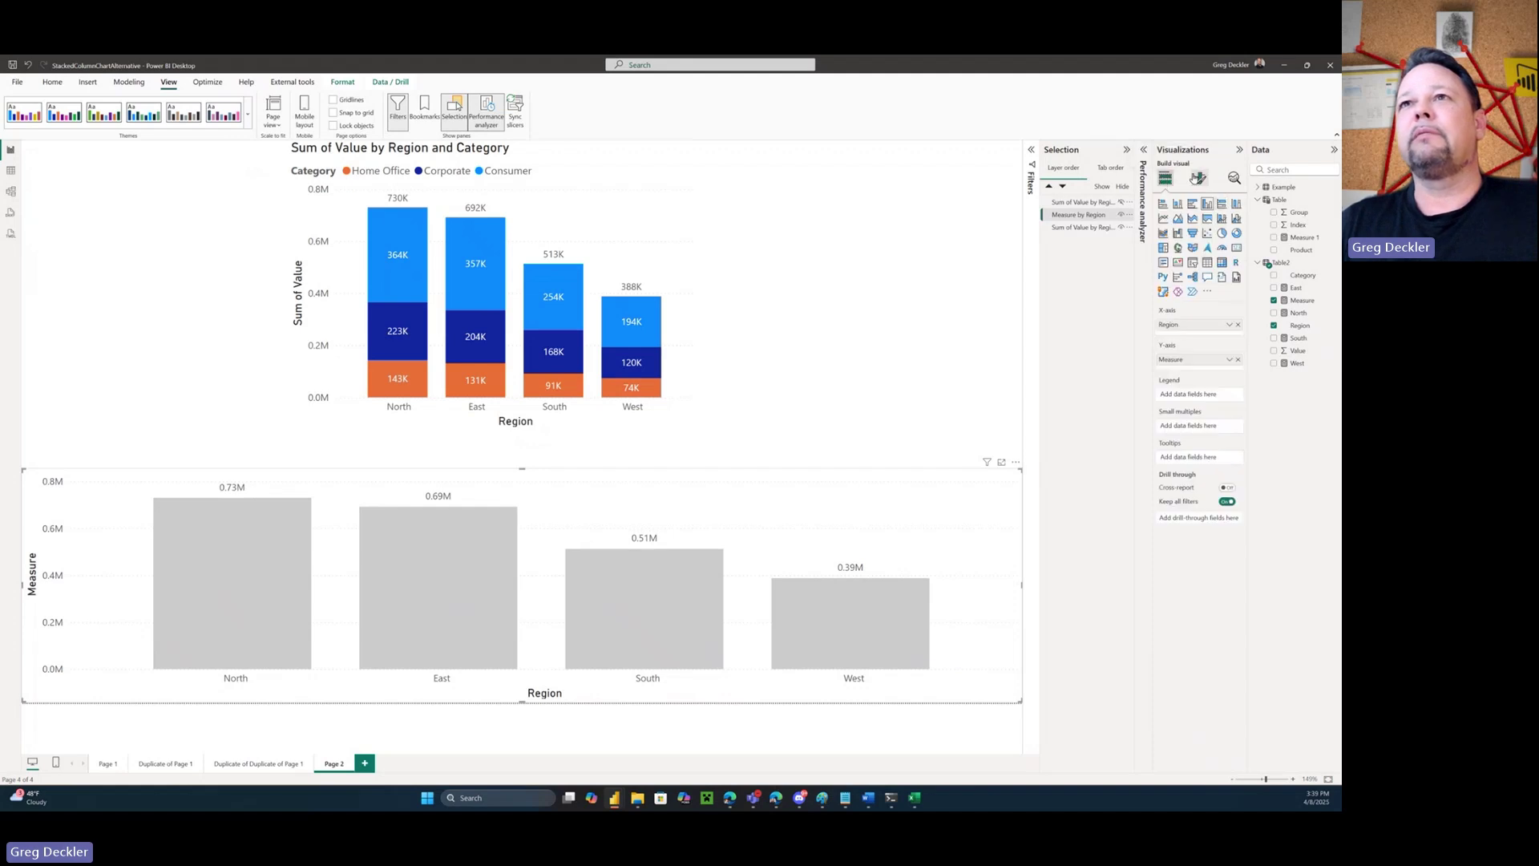
left_click(1200, 178)
left_click(1163, 252)
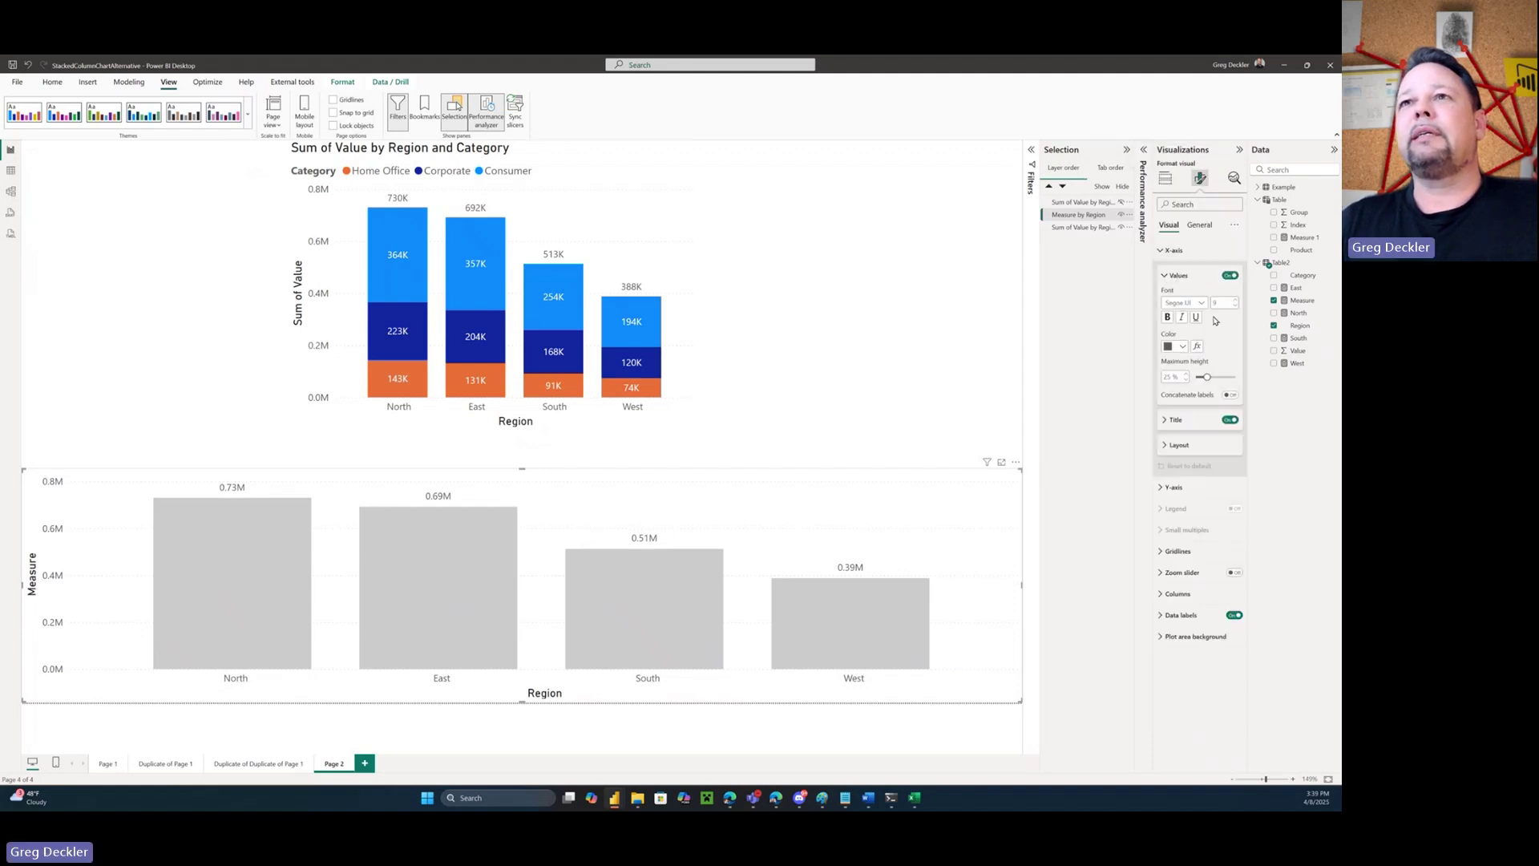
left_click(1229, 276)
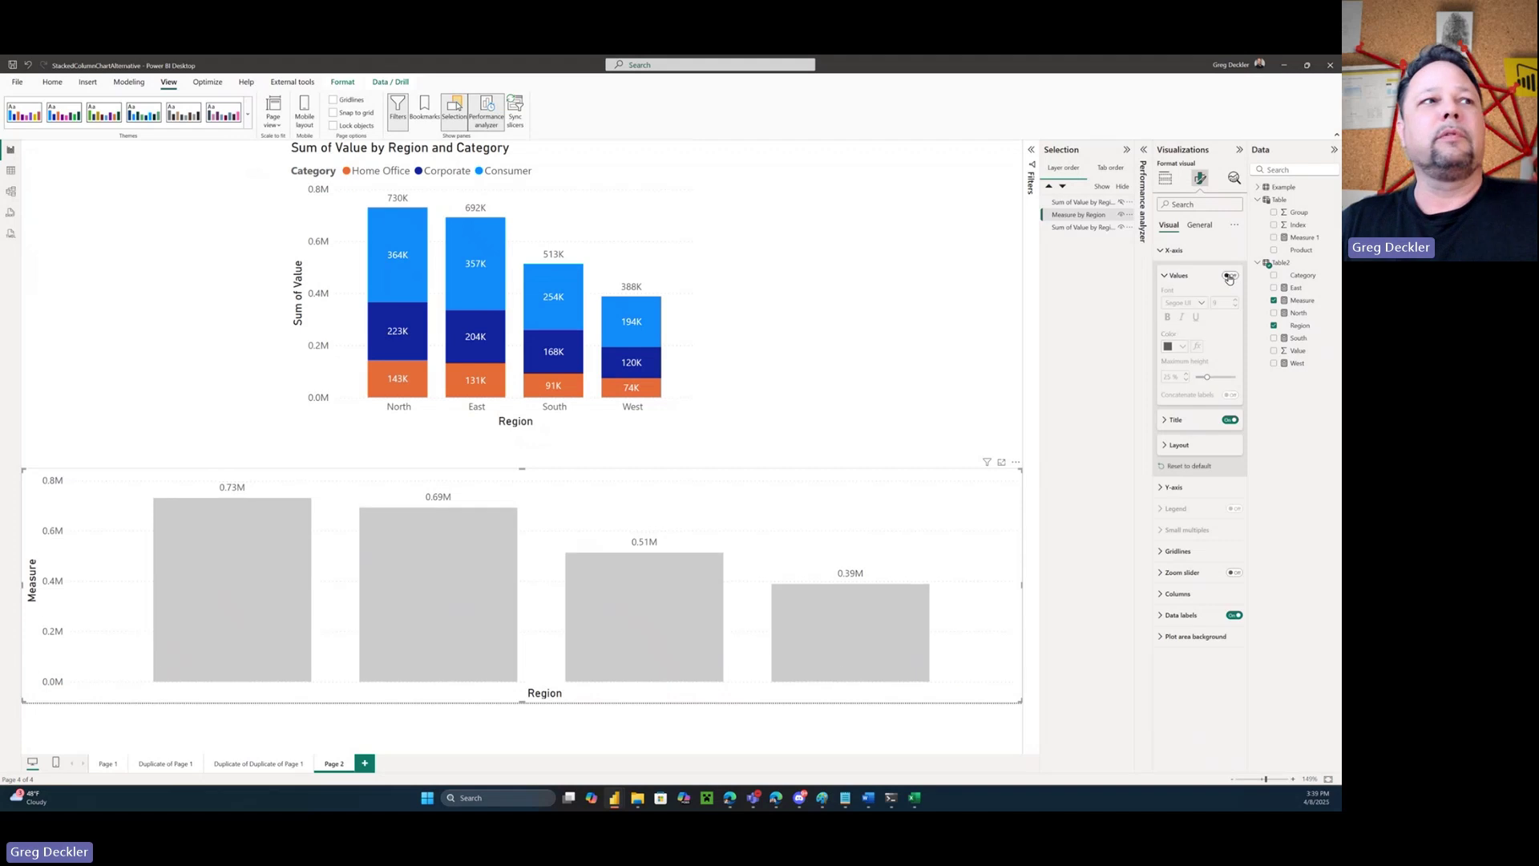
left_click(1229, 421)
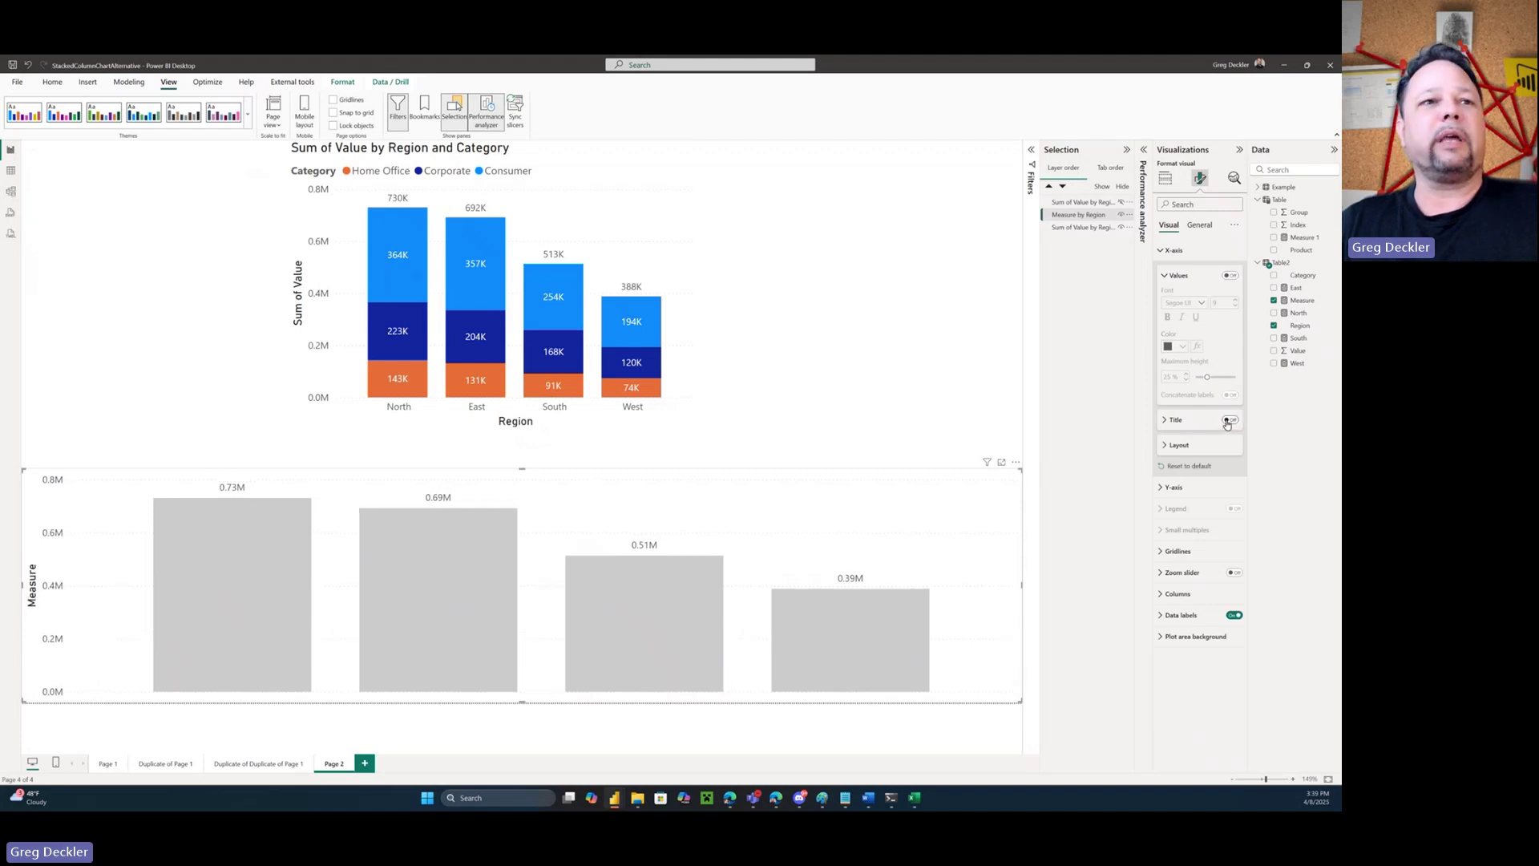
Turn off the gray region chart's Y-axis values and Y-axis title, and show the clustered category chart over it
left_click(1178, 487)
left_click(1229, 622)
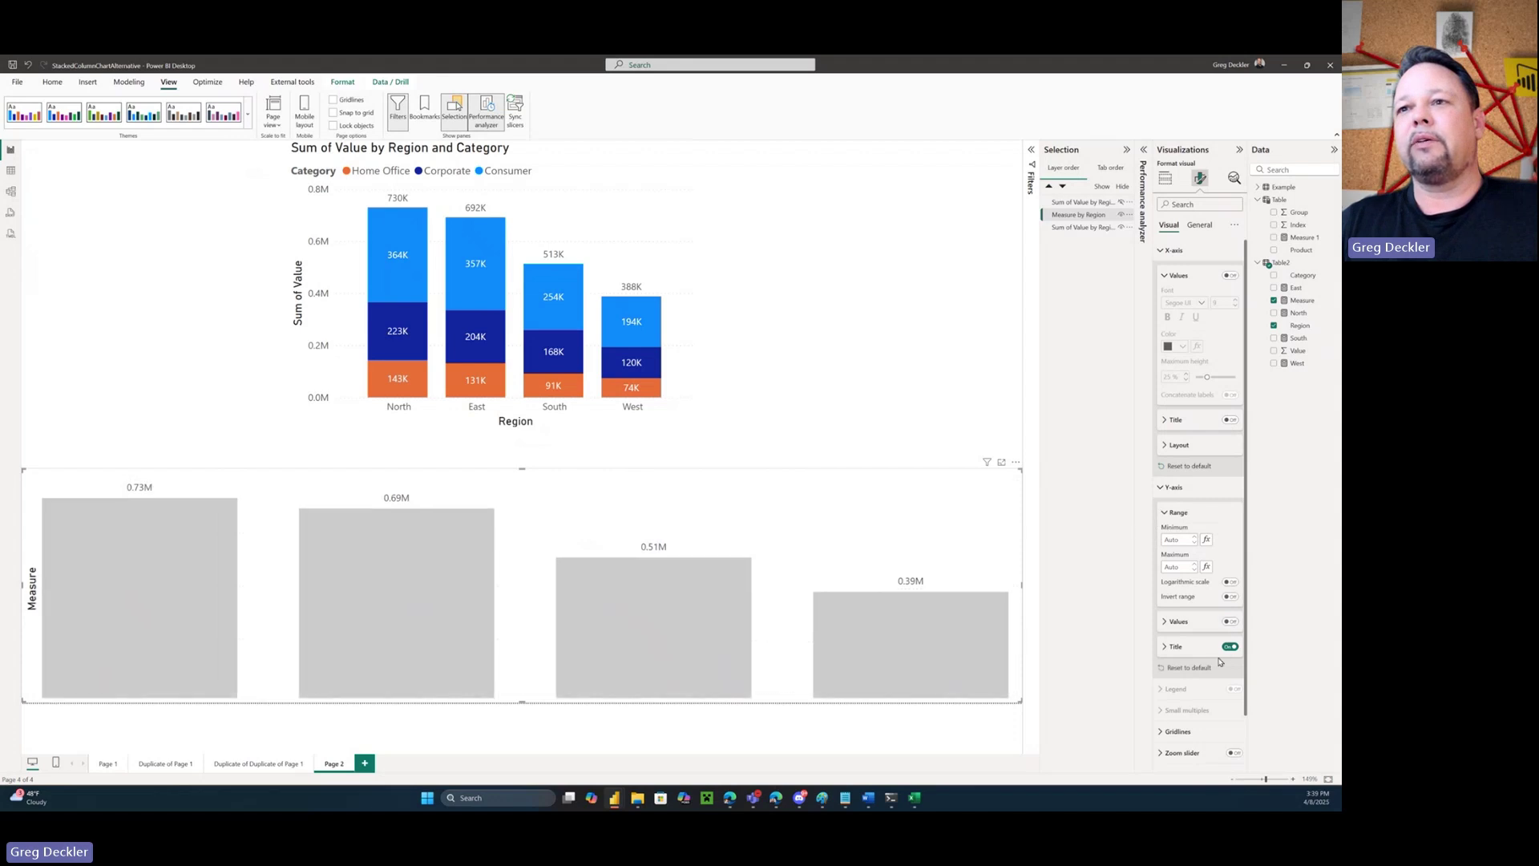
left_click(1229, 646)
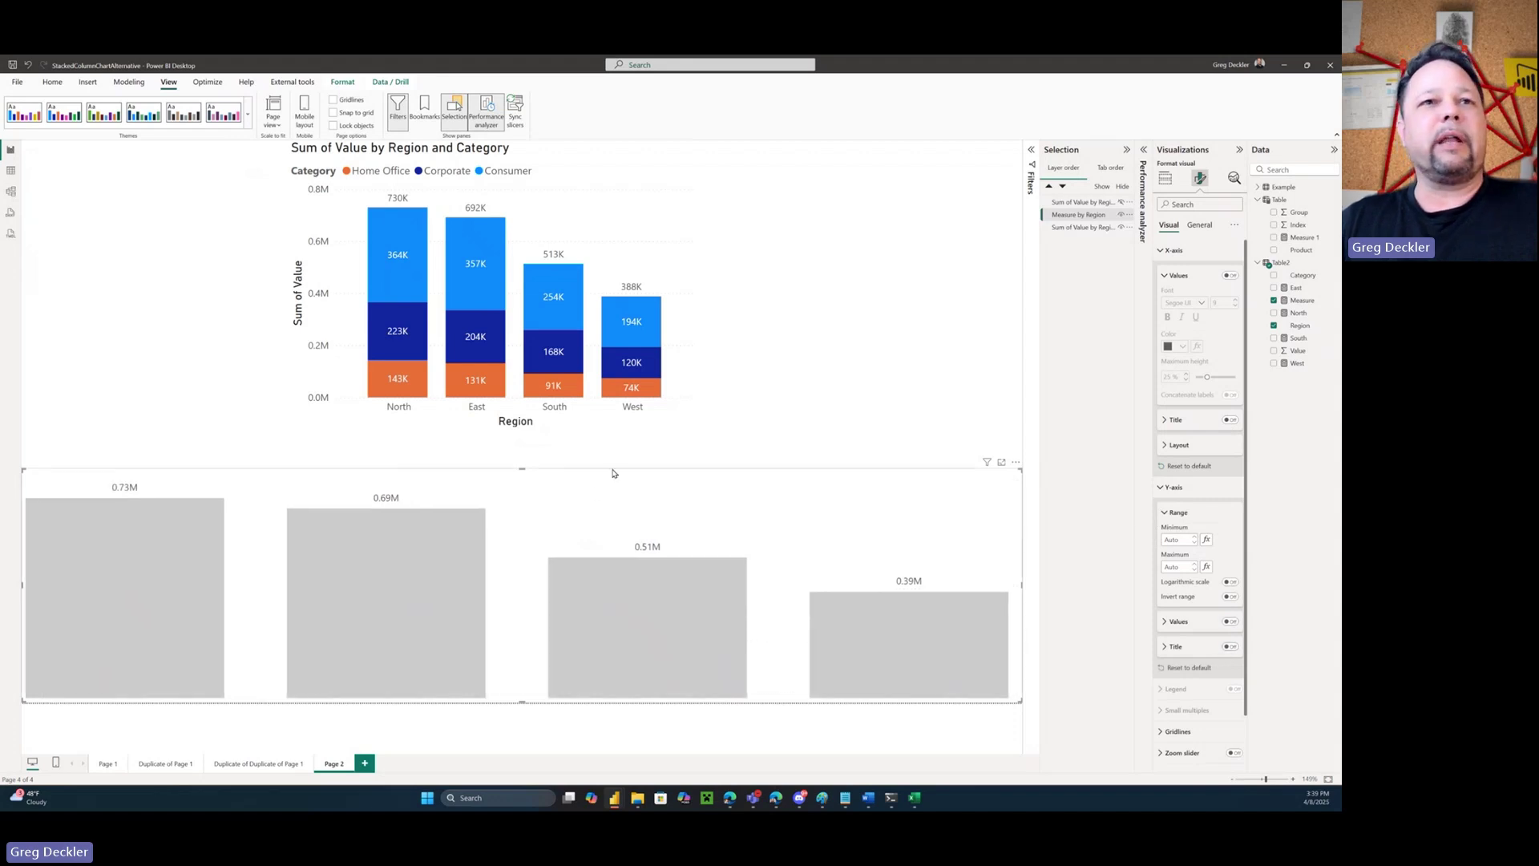
left_click(1121, 203)
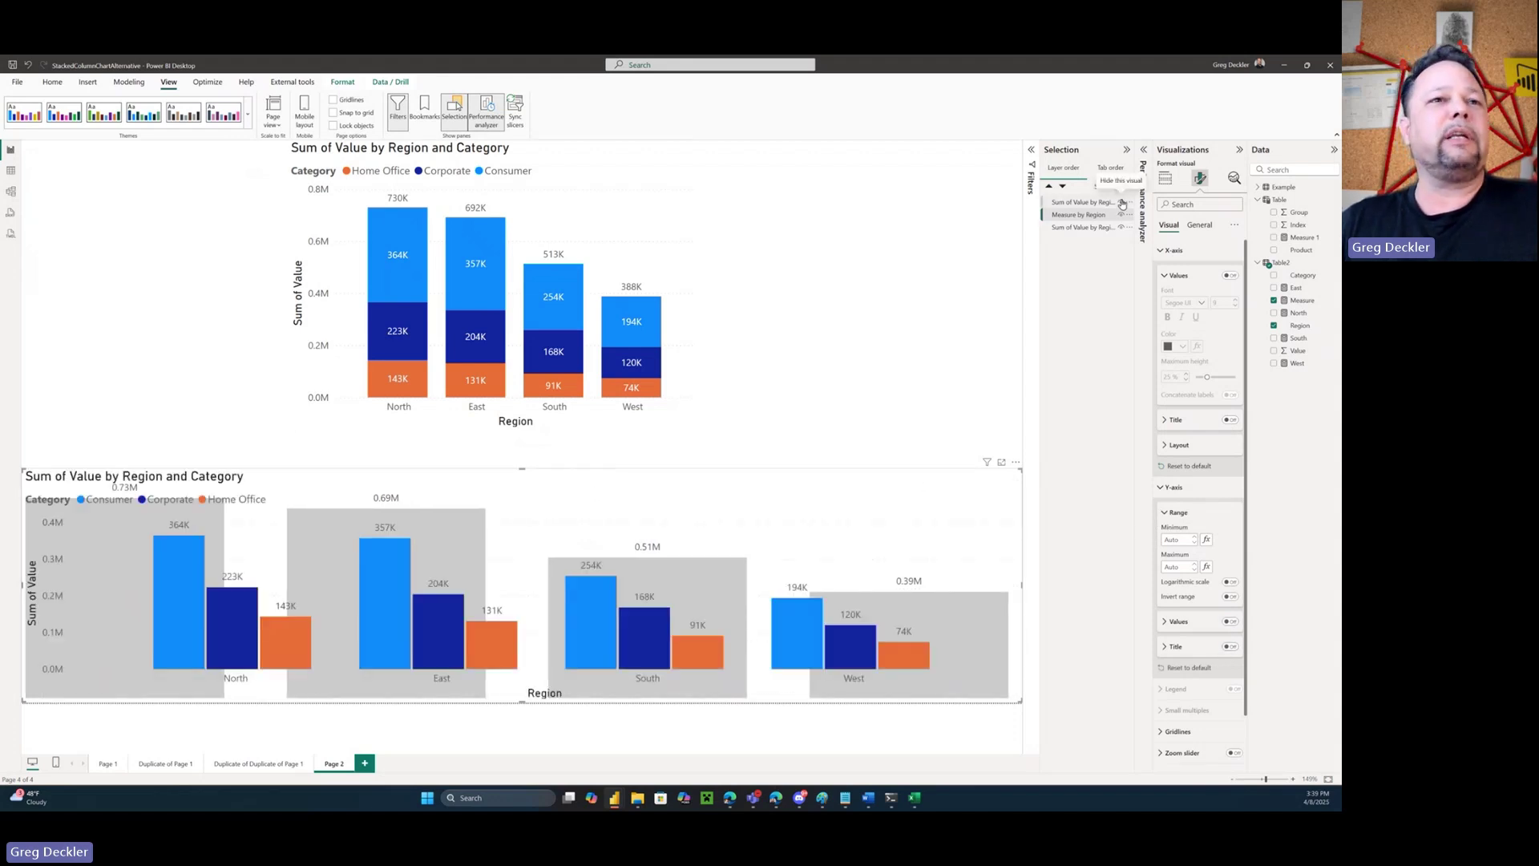
left_click(876, 244)
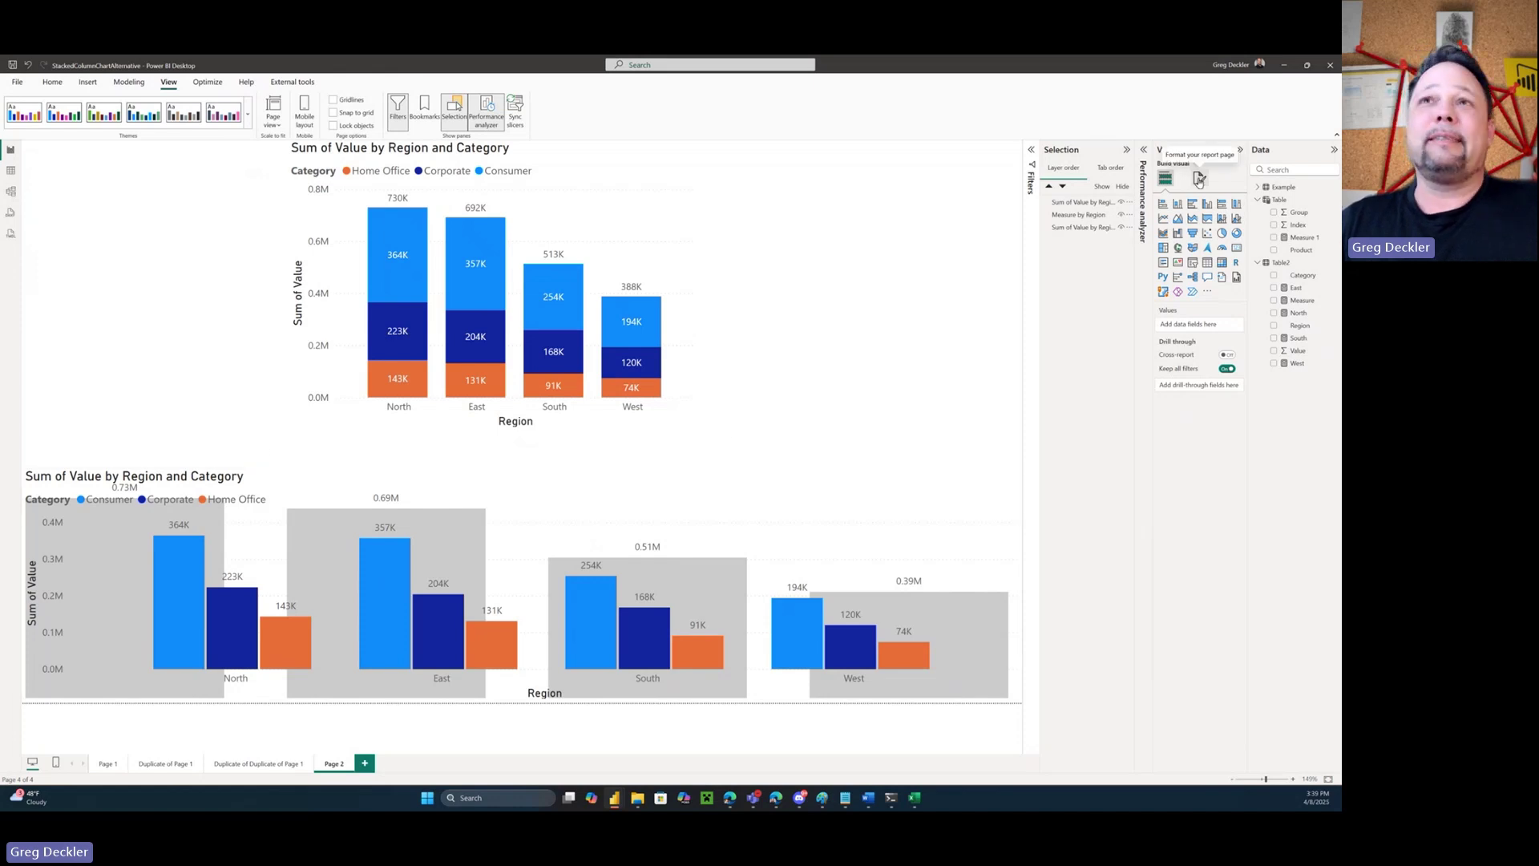
Hide the overlaying category chart and turn the gray Measure by Region chart's Y-axis title and values back on
left_click(1121, 202)
left_click(1081, 215)
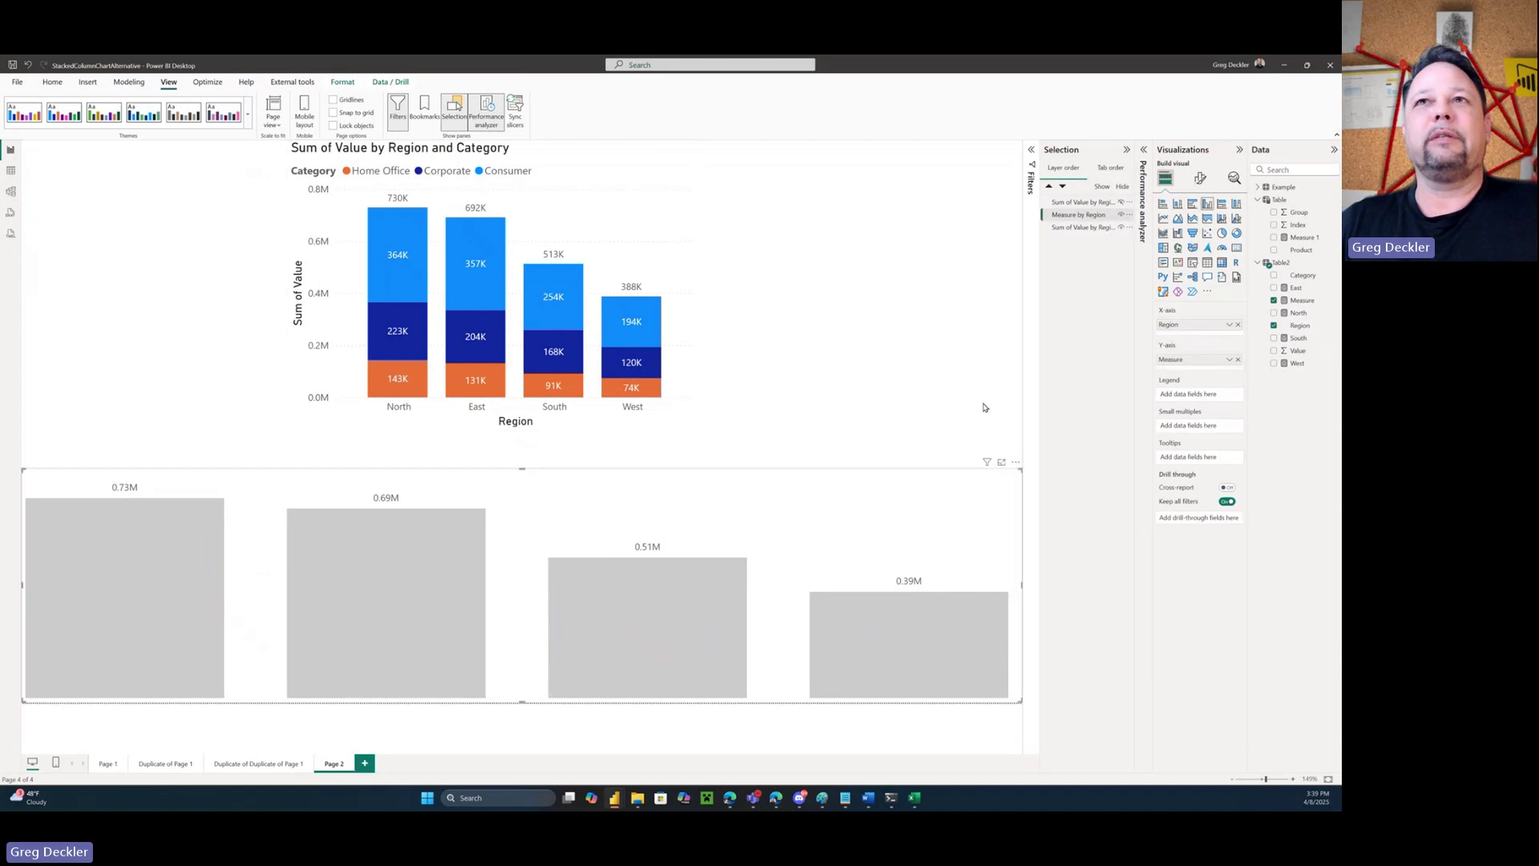
left_click(1200, 178)
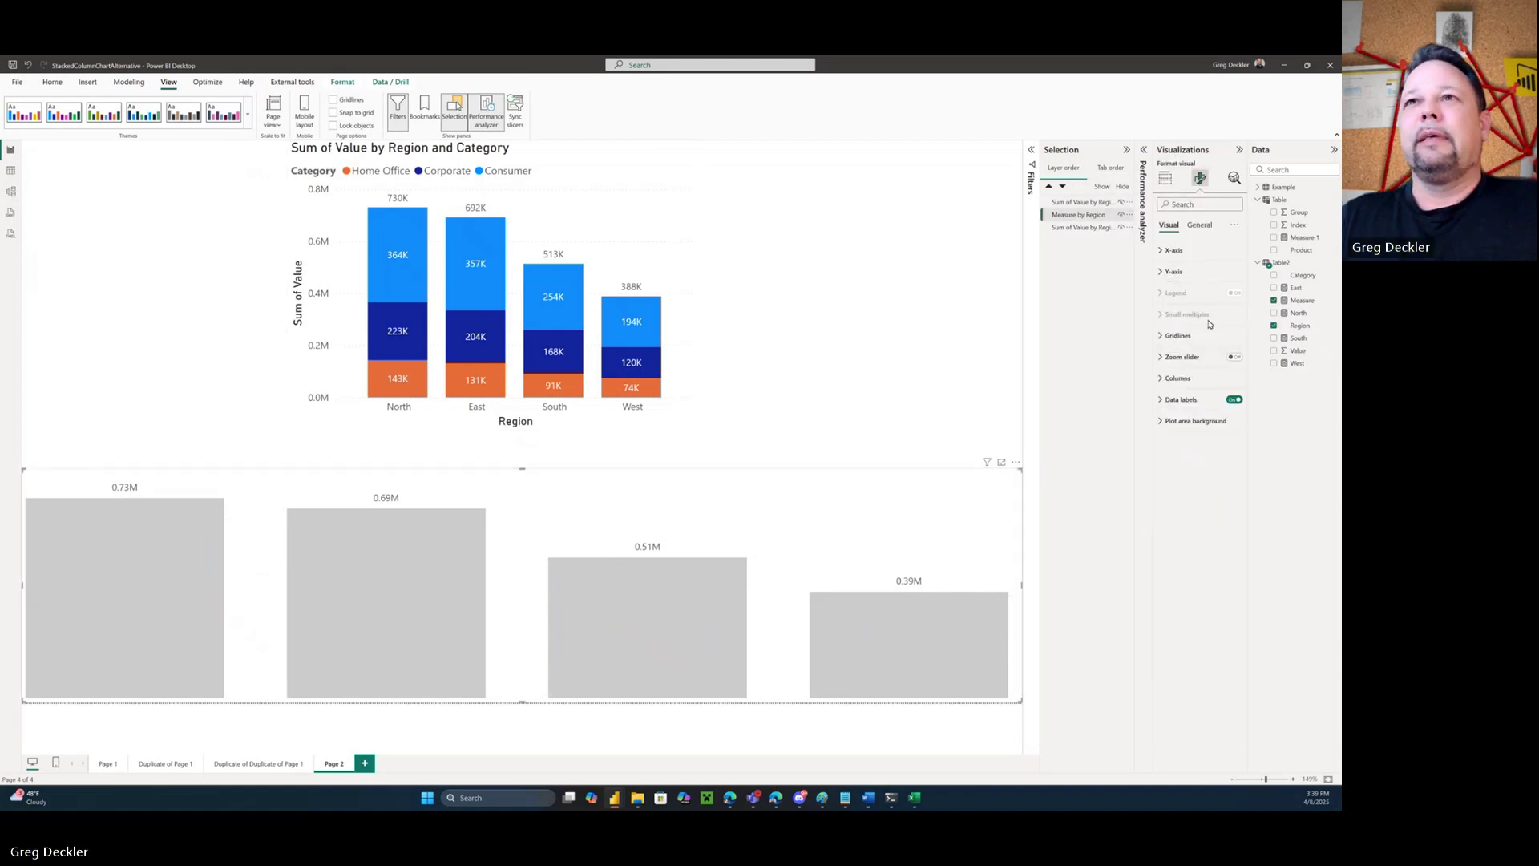
left_click(1162, 272)
left_click(1230, 431)
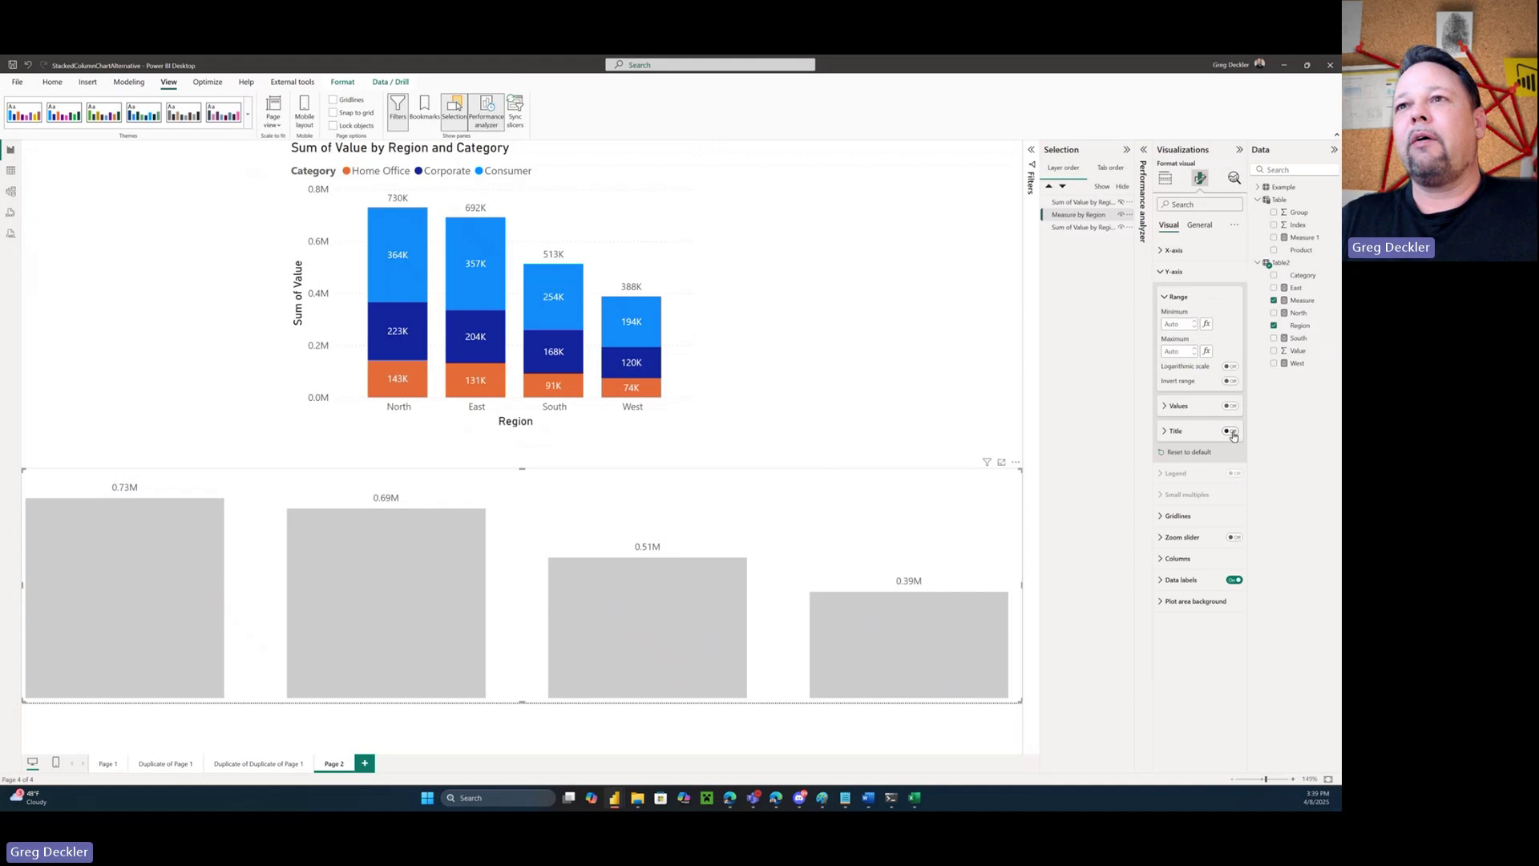
left_click(1232, 406)
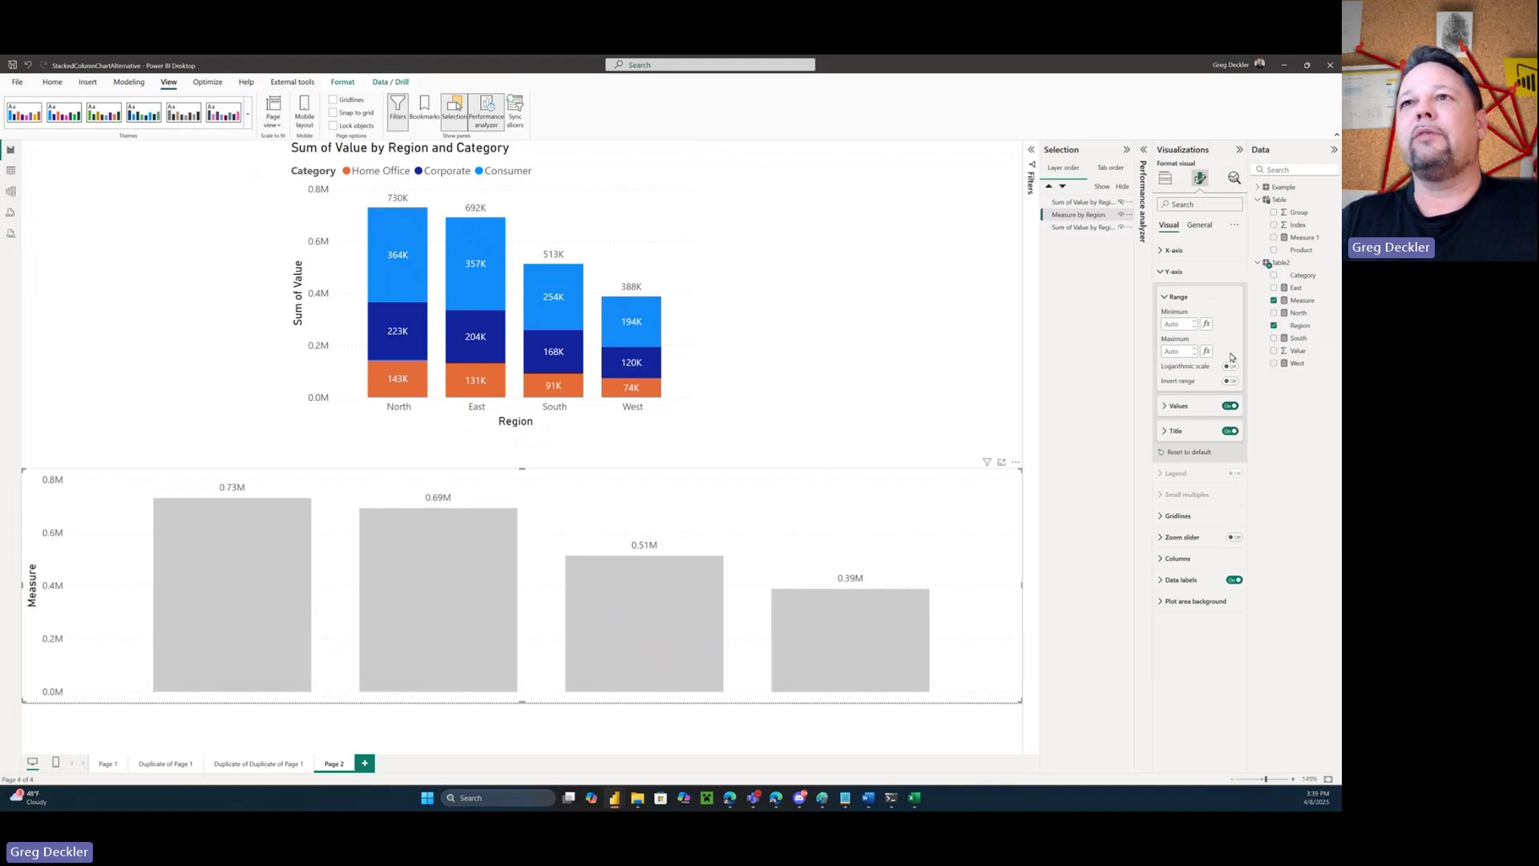
Set the color of the gray chart's Y-axis values and Y-axis title to white
left_click(1164, 407)
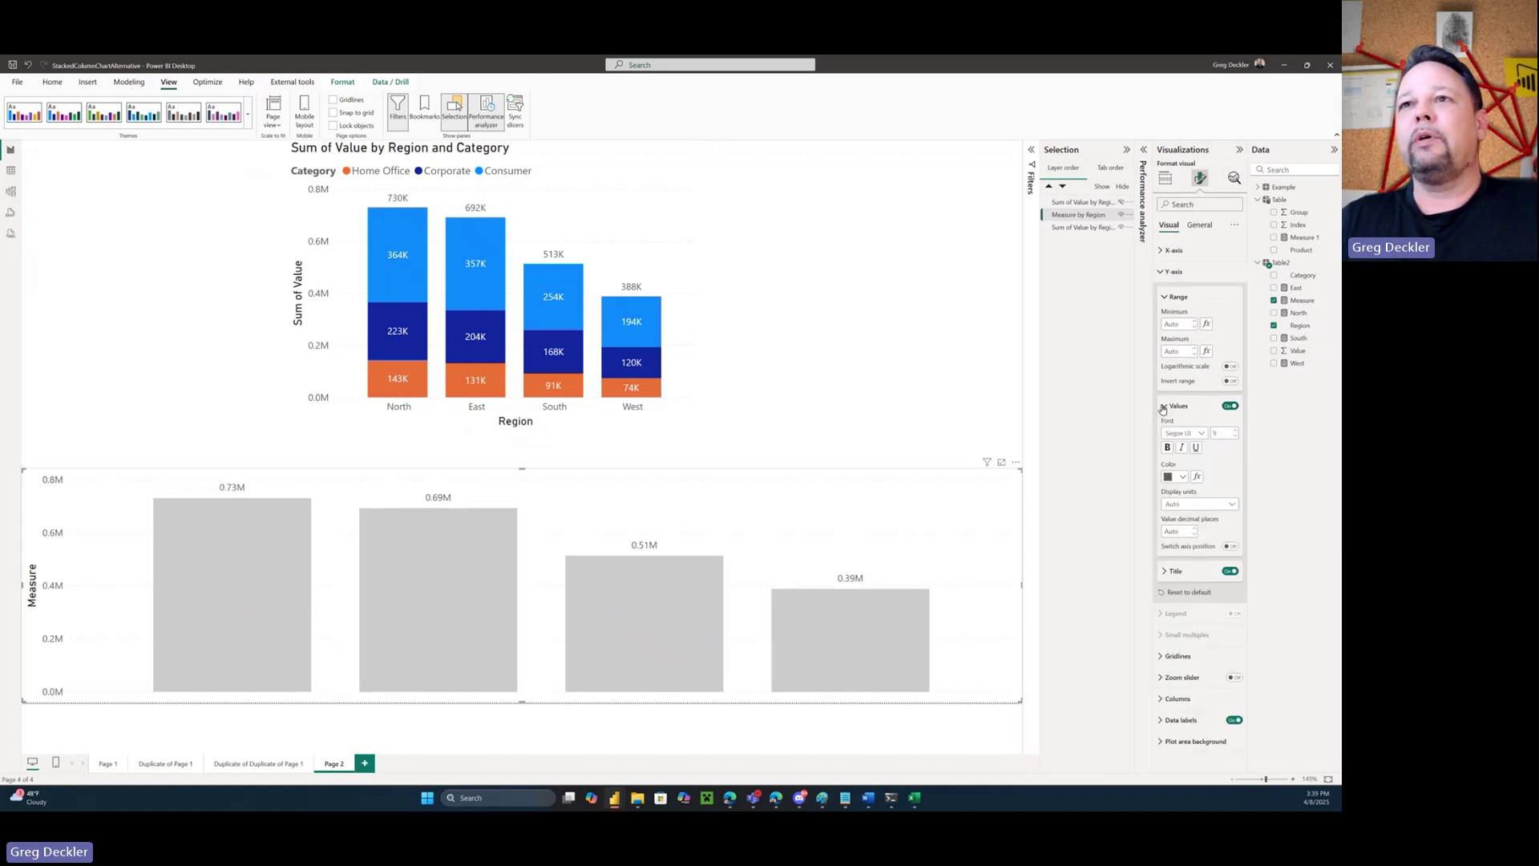
left_click(1183, 477)
left_click(1178, 526)
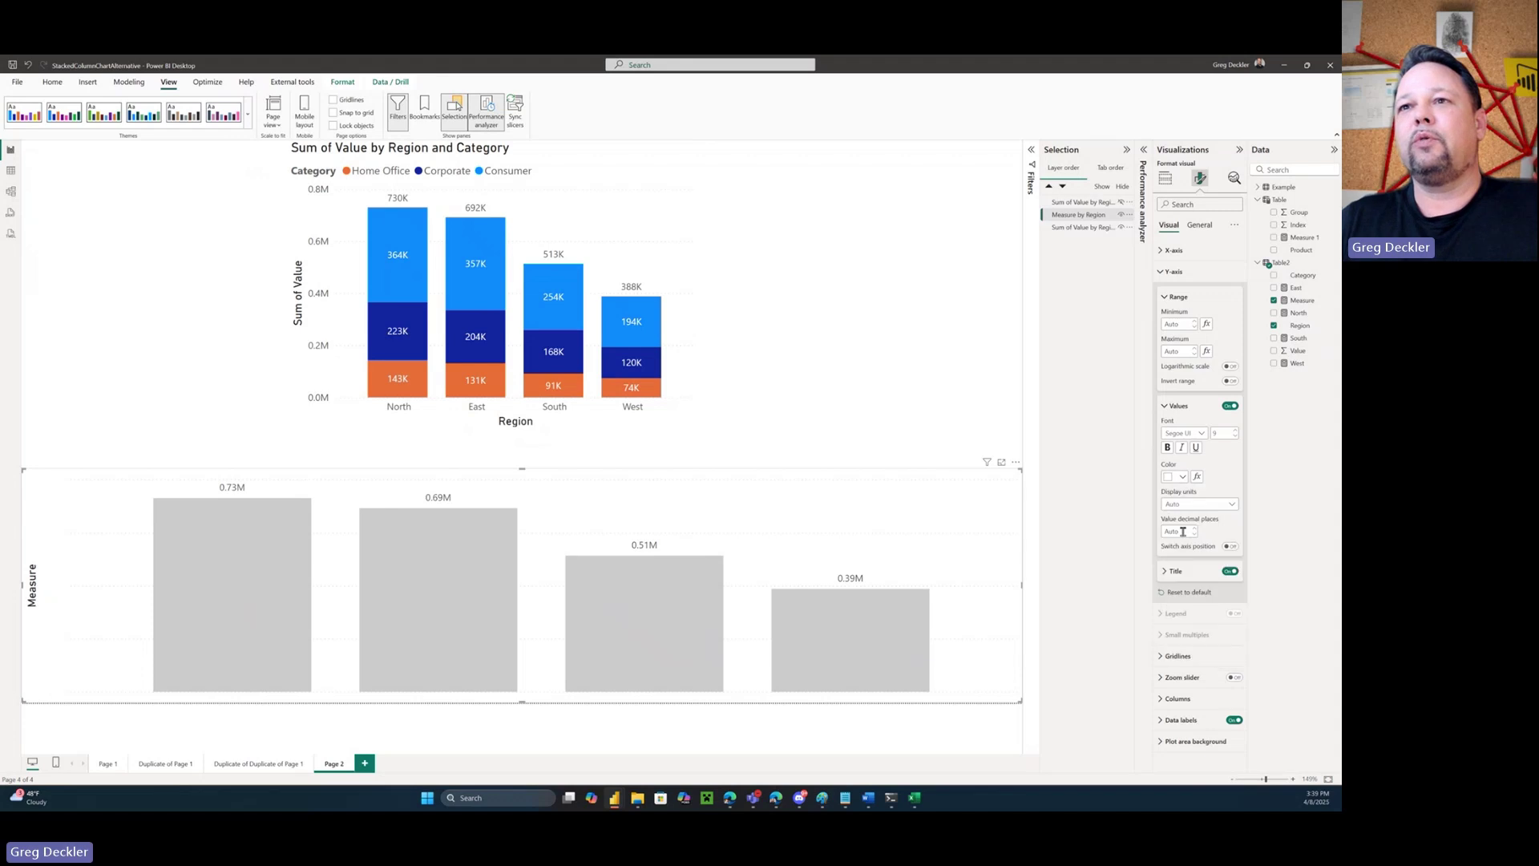
left_click(1167, 571)
left_click(1179, 697)
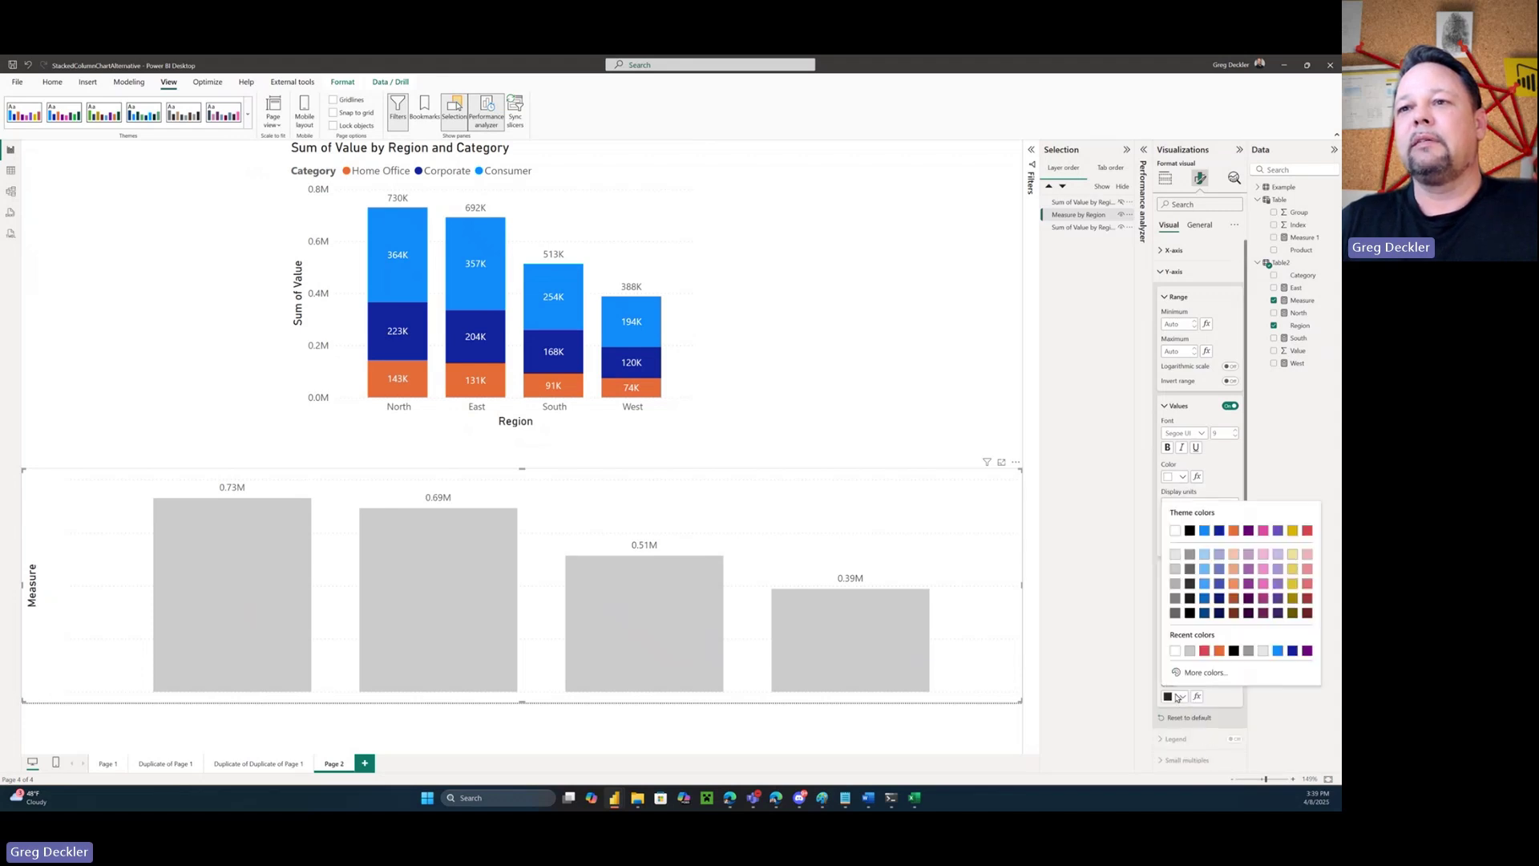
left_click(1171, 639)
Turn the gray region chart's X-axis title and X-axis values back on
left_click(1163, 255)
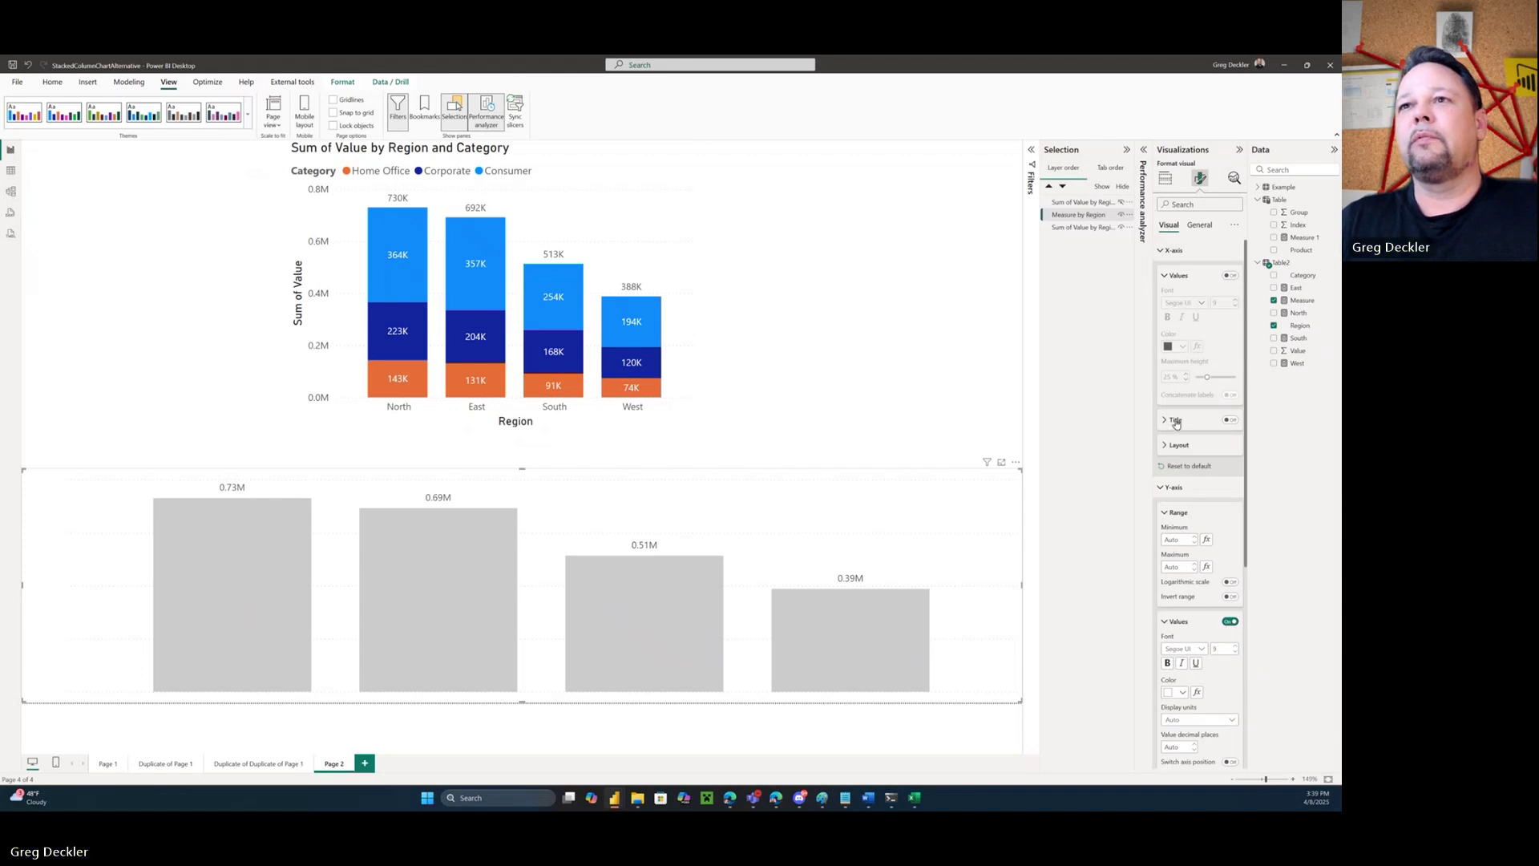
left_click(1229, 421)
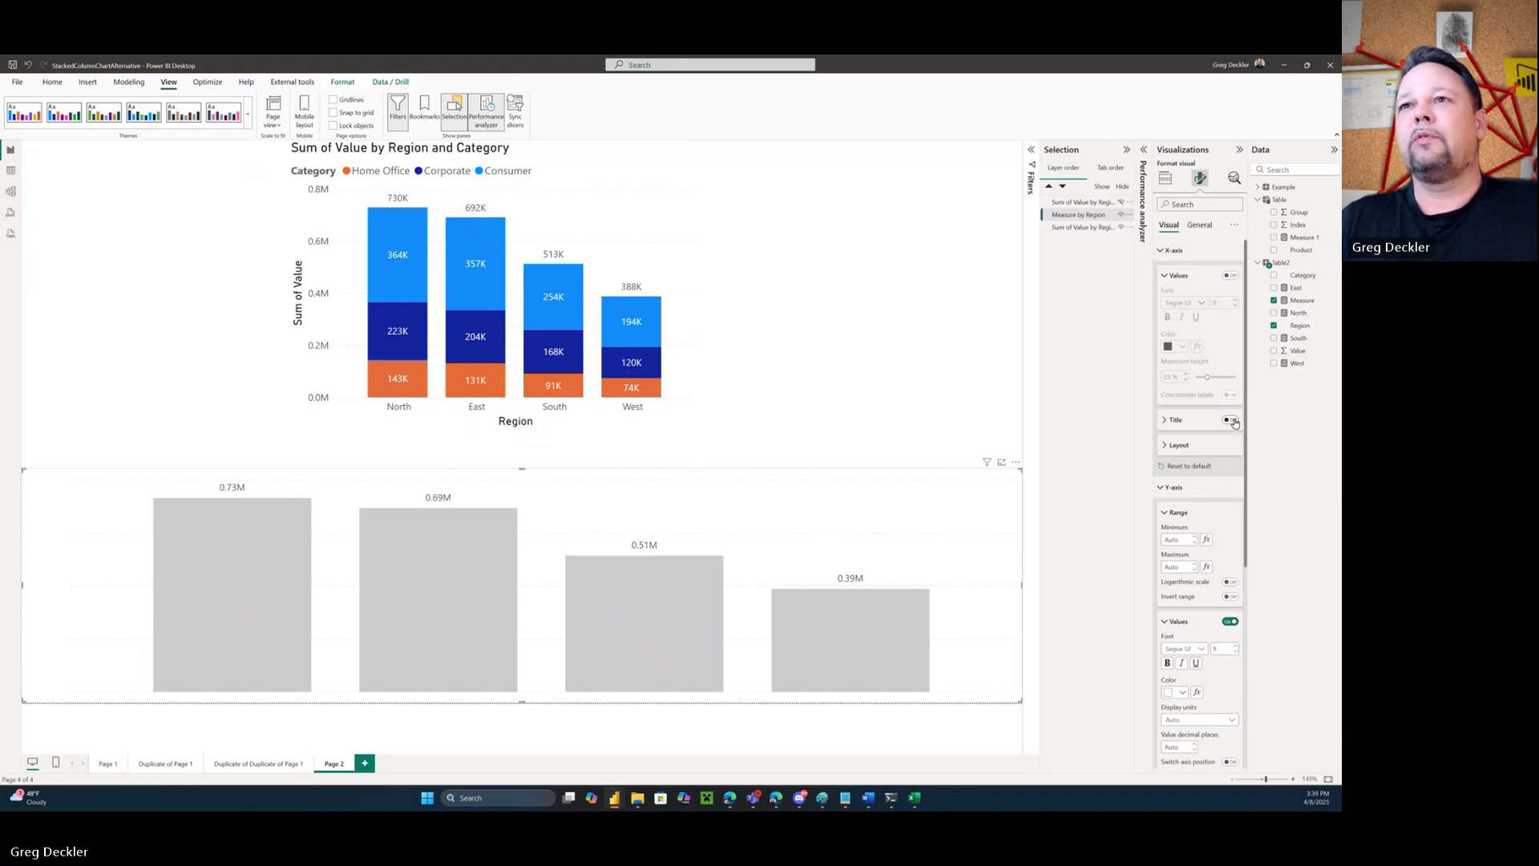
left_click(1230, 275)
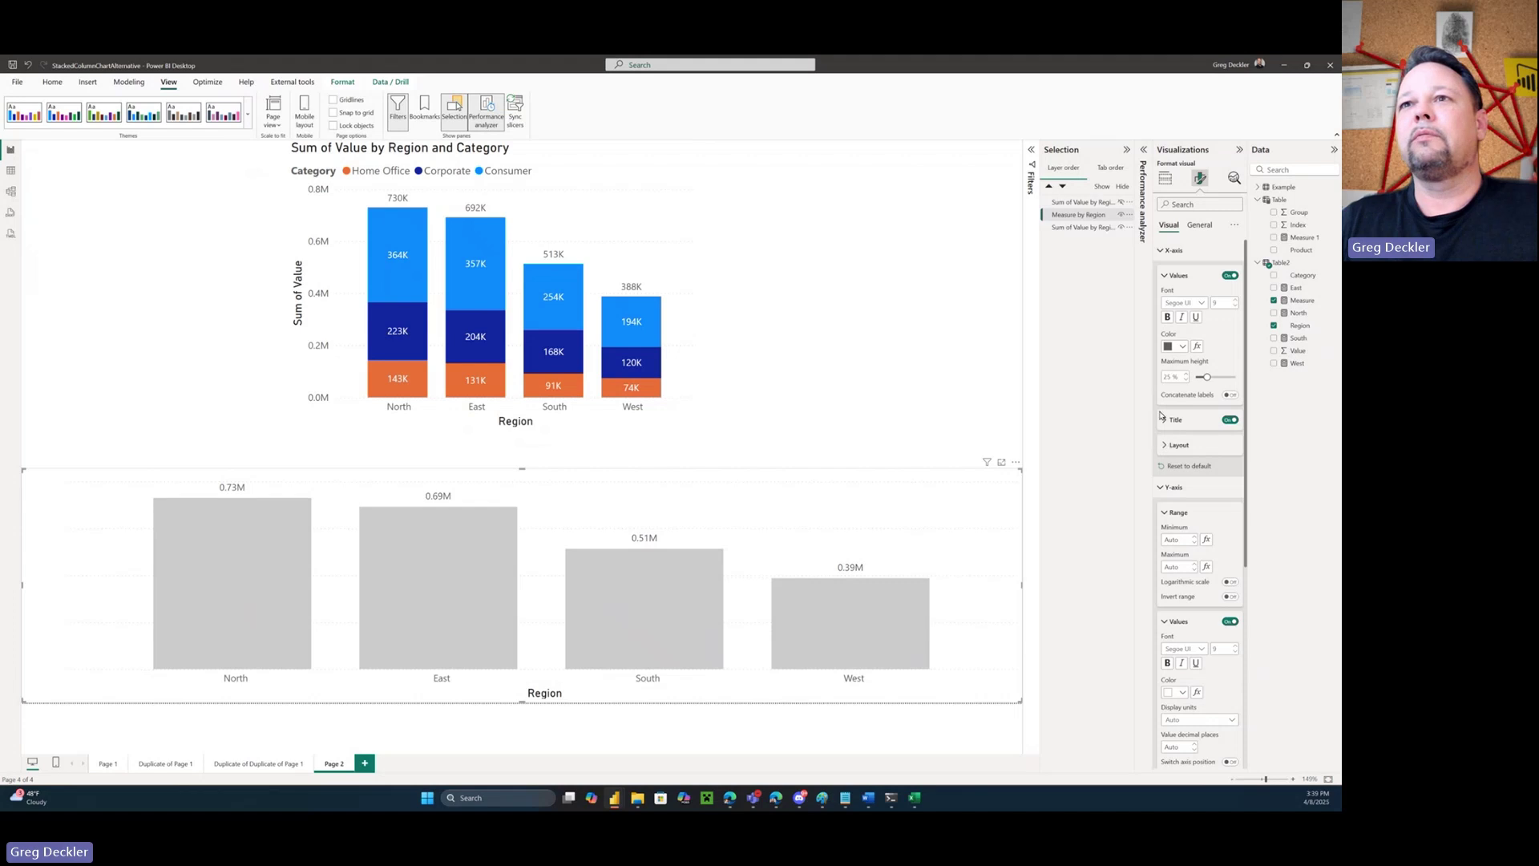
Set the color of the gray chart's X-axis title and X-axis values to white
left_click(1164, 420)
left_click(1184, 546)
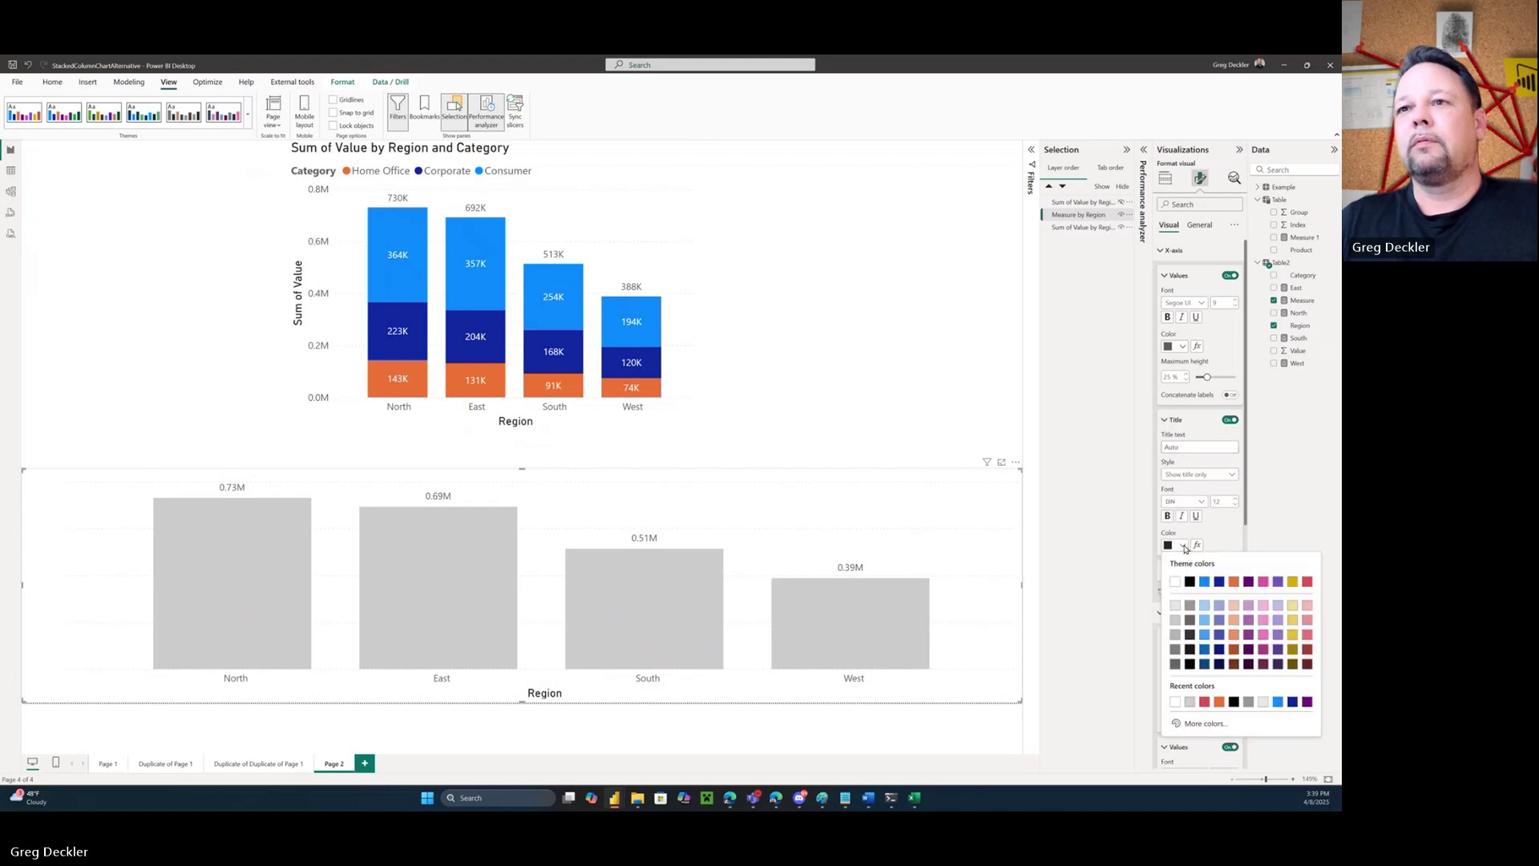
left_click(1175, 582)
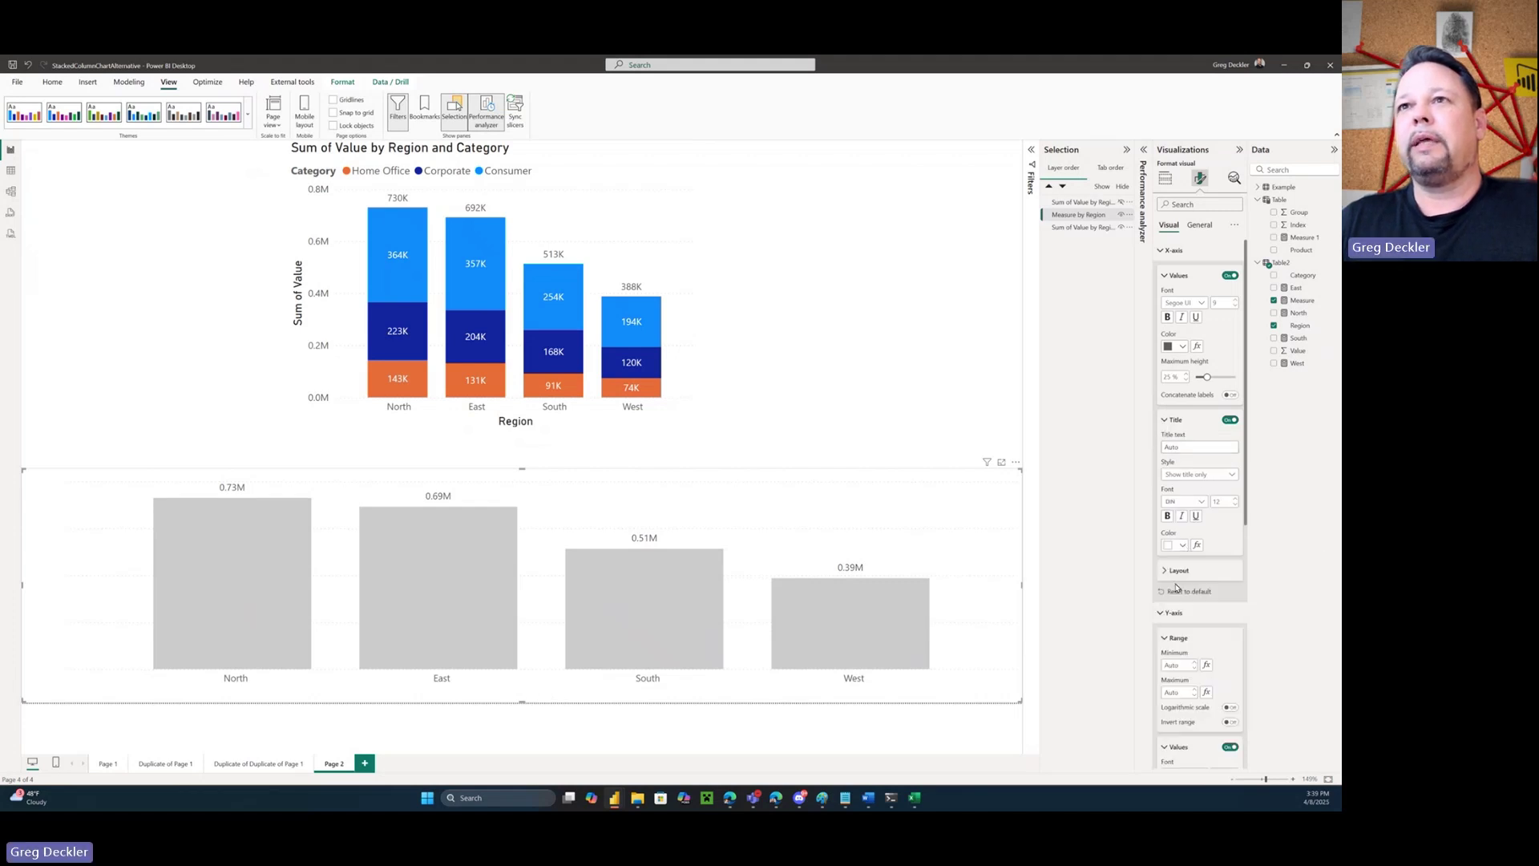
left_click(1182, 346)
left_click(1175, 383)
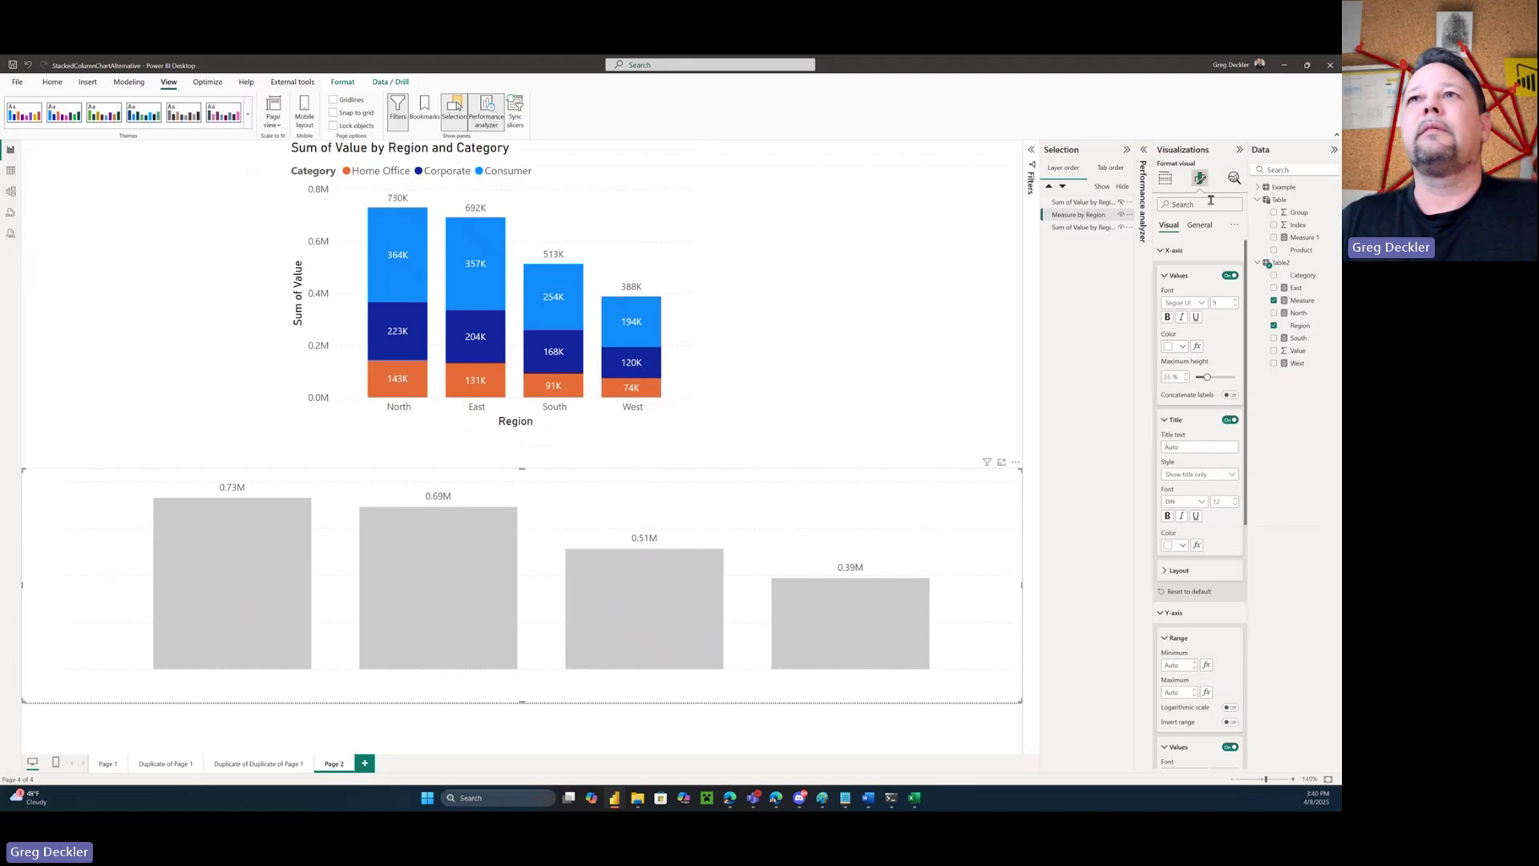
Turn the gray Measure by Region chart's title back on and set its text color to white
left_click(1199, 225)
left_click(1171, 272)
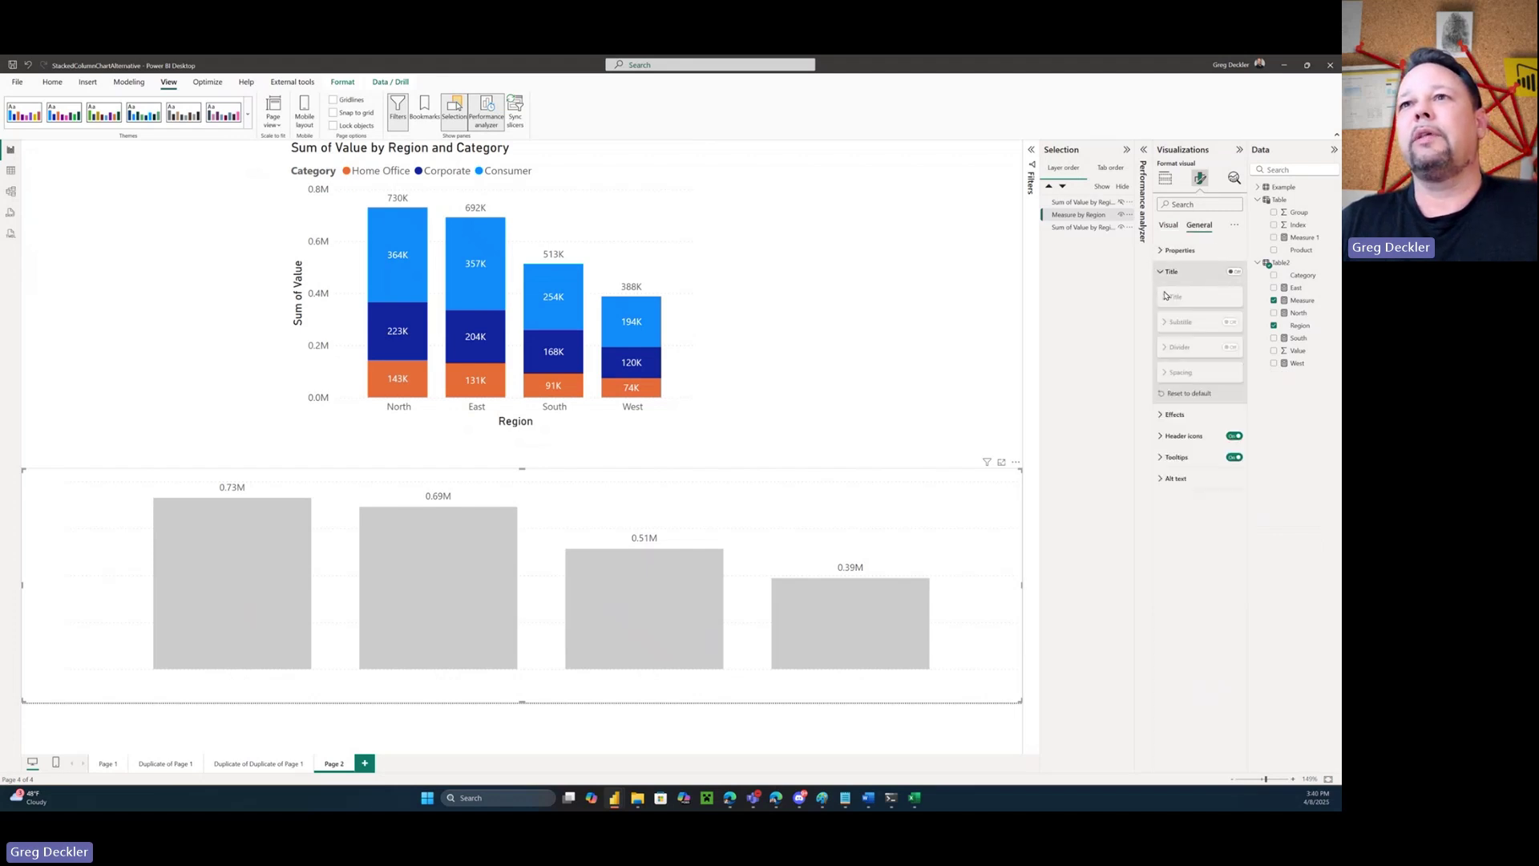
left_click(1171, 272)
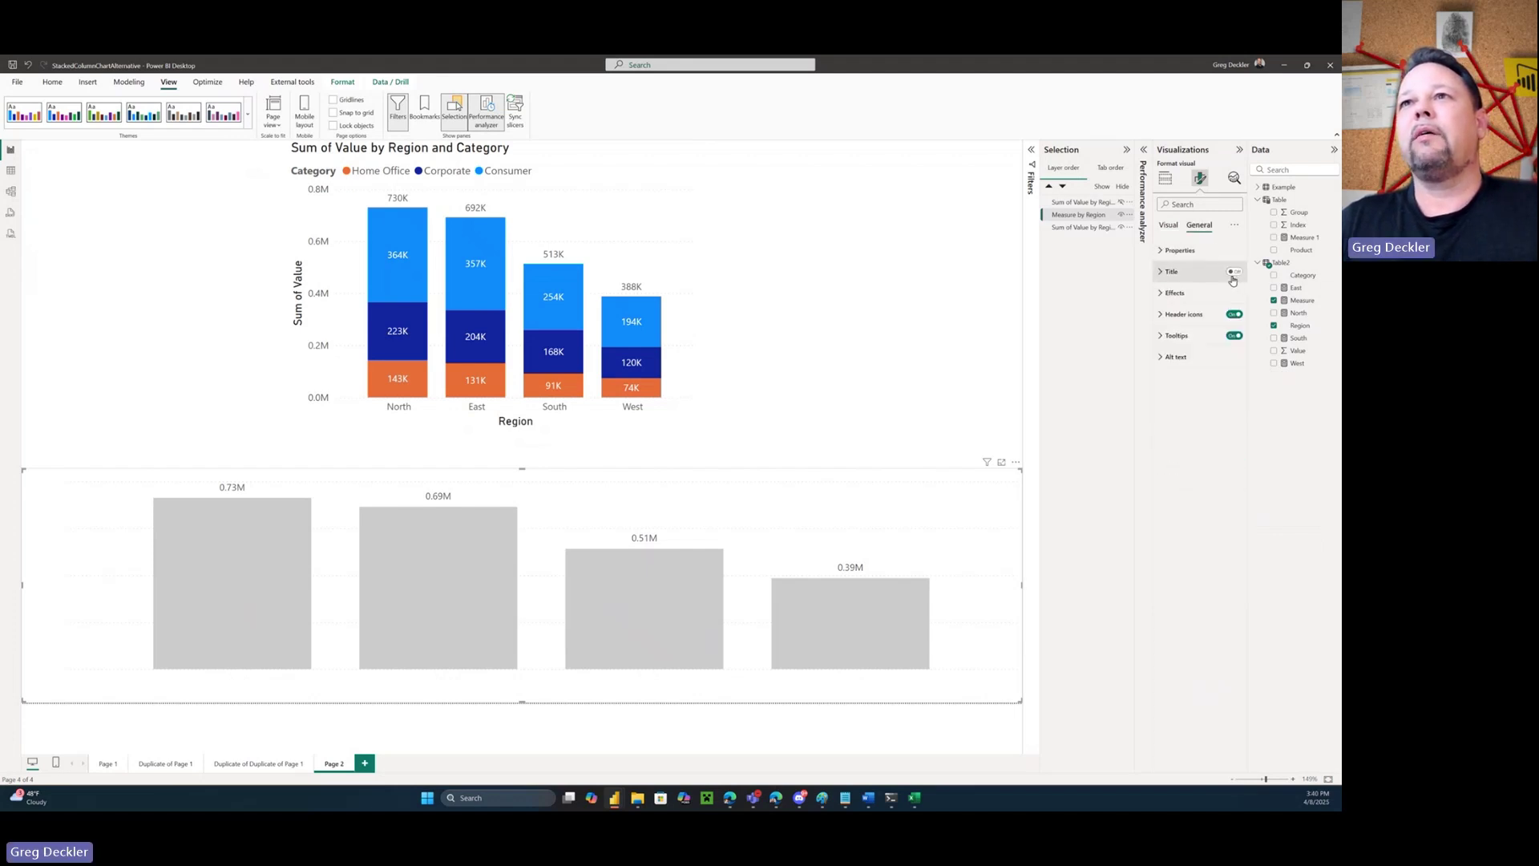
left_click(1233, 272)
left_click(1170, 272)
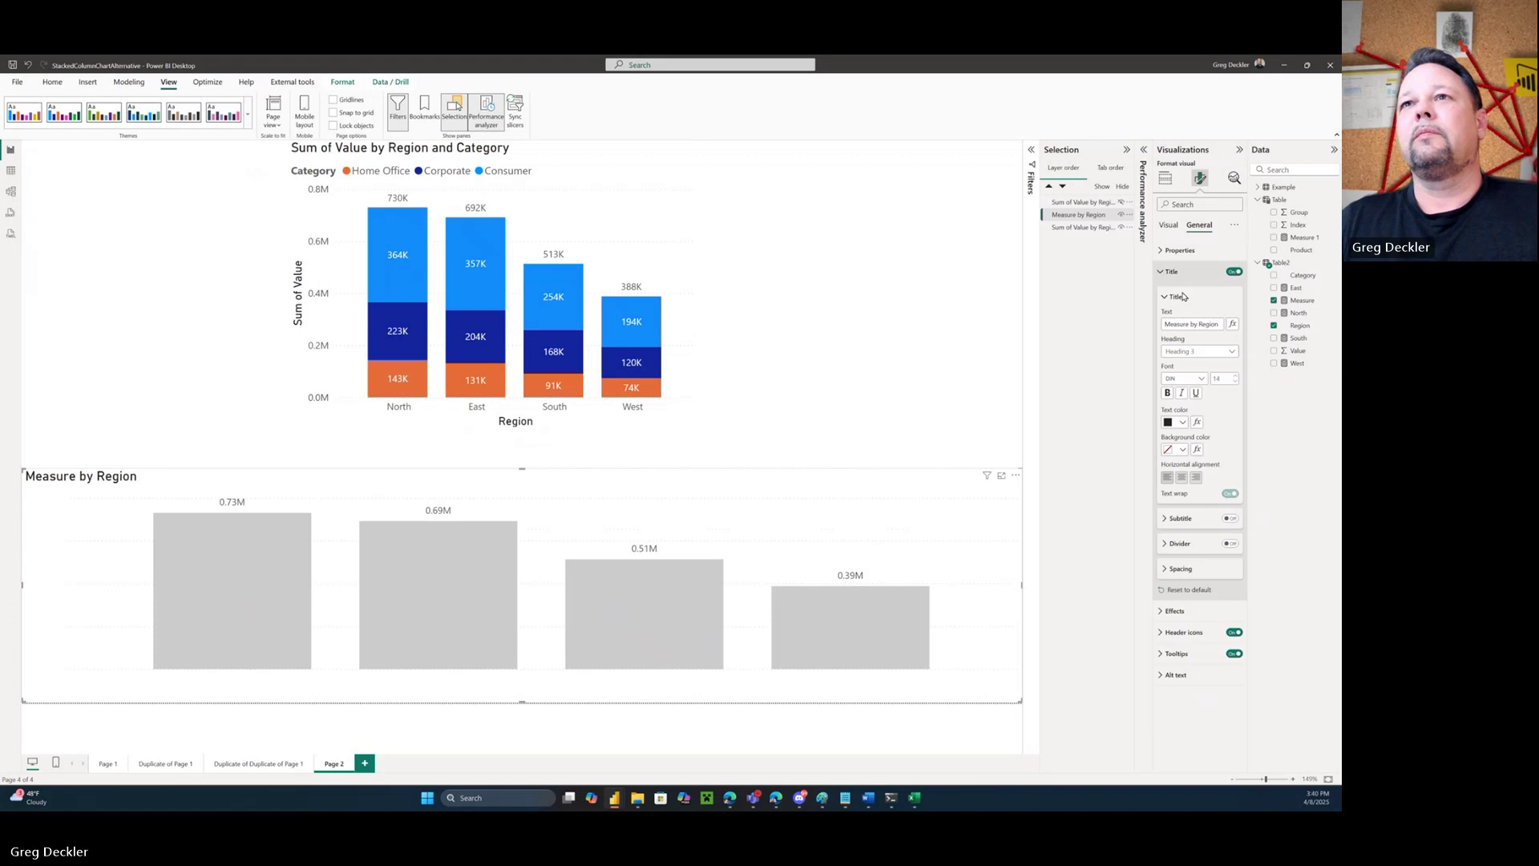
left_click(1180, 423)
left_click(1176, 464)
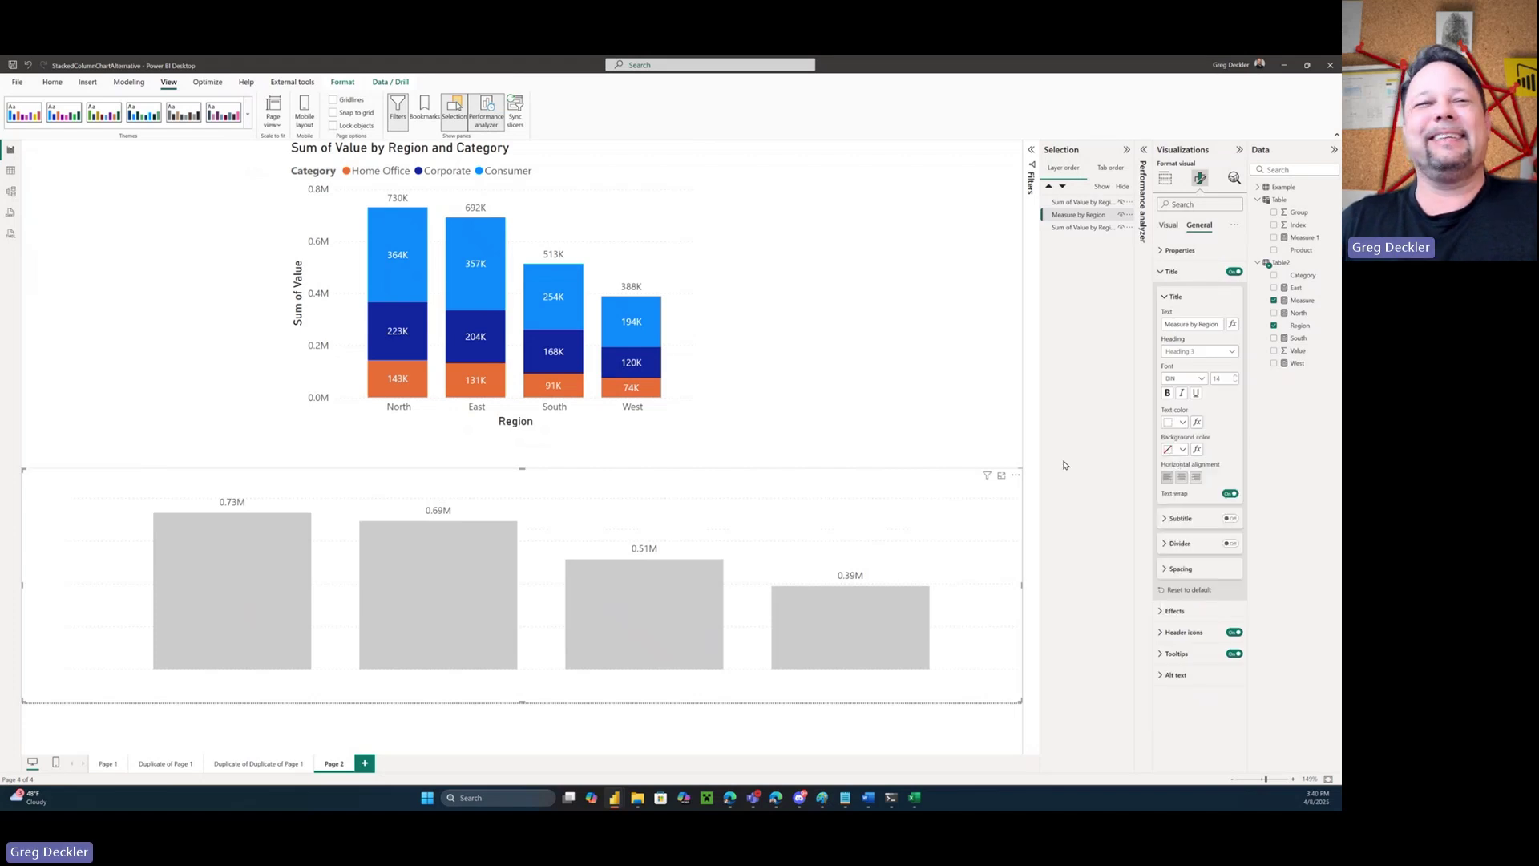
Show the clustered category chart over the gray columns to check how the two charts line up
left_click(1122, 202)
left_click(1122, 202)
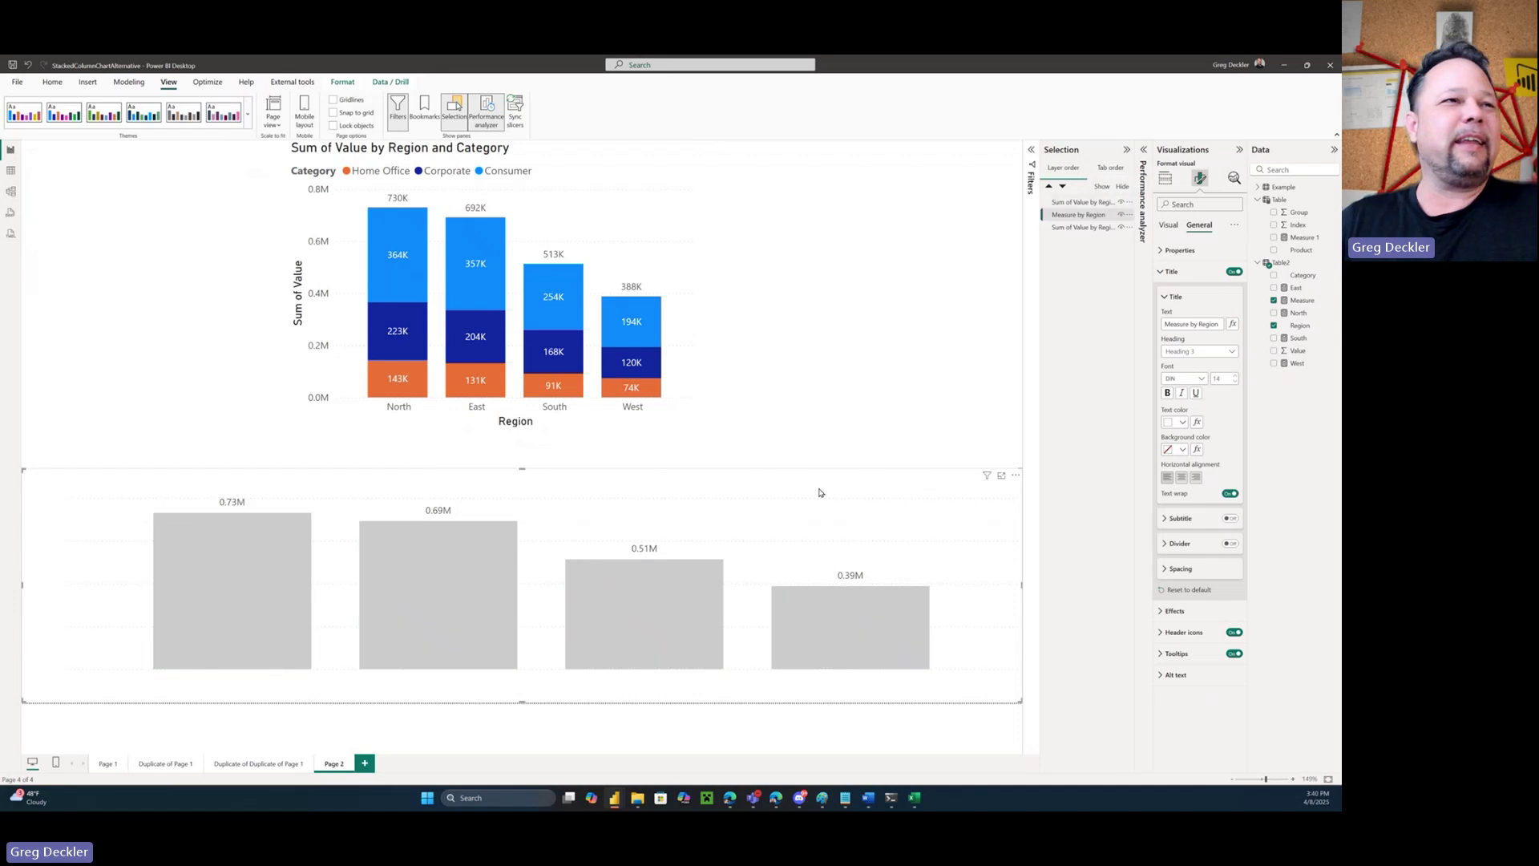
left_click(911, 340)
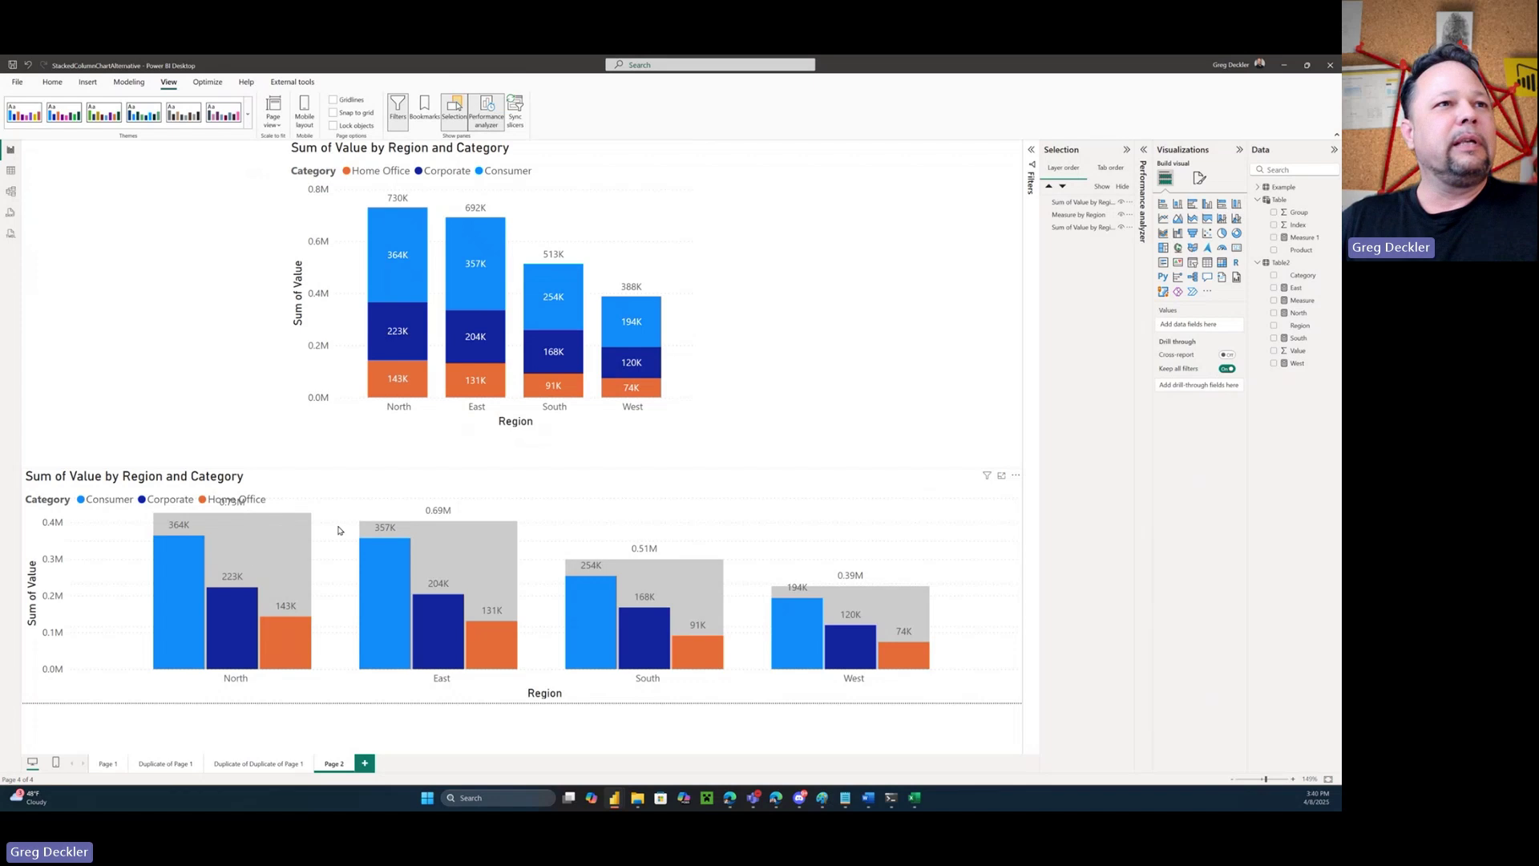
Hide the overlaying category chart and set the gray region chart's Y-axis values color to black
left_click(1121, 203)
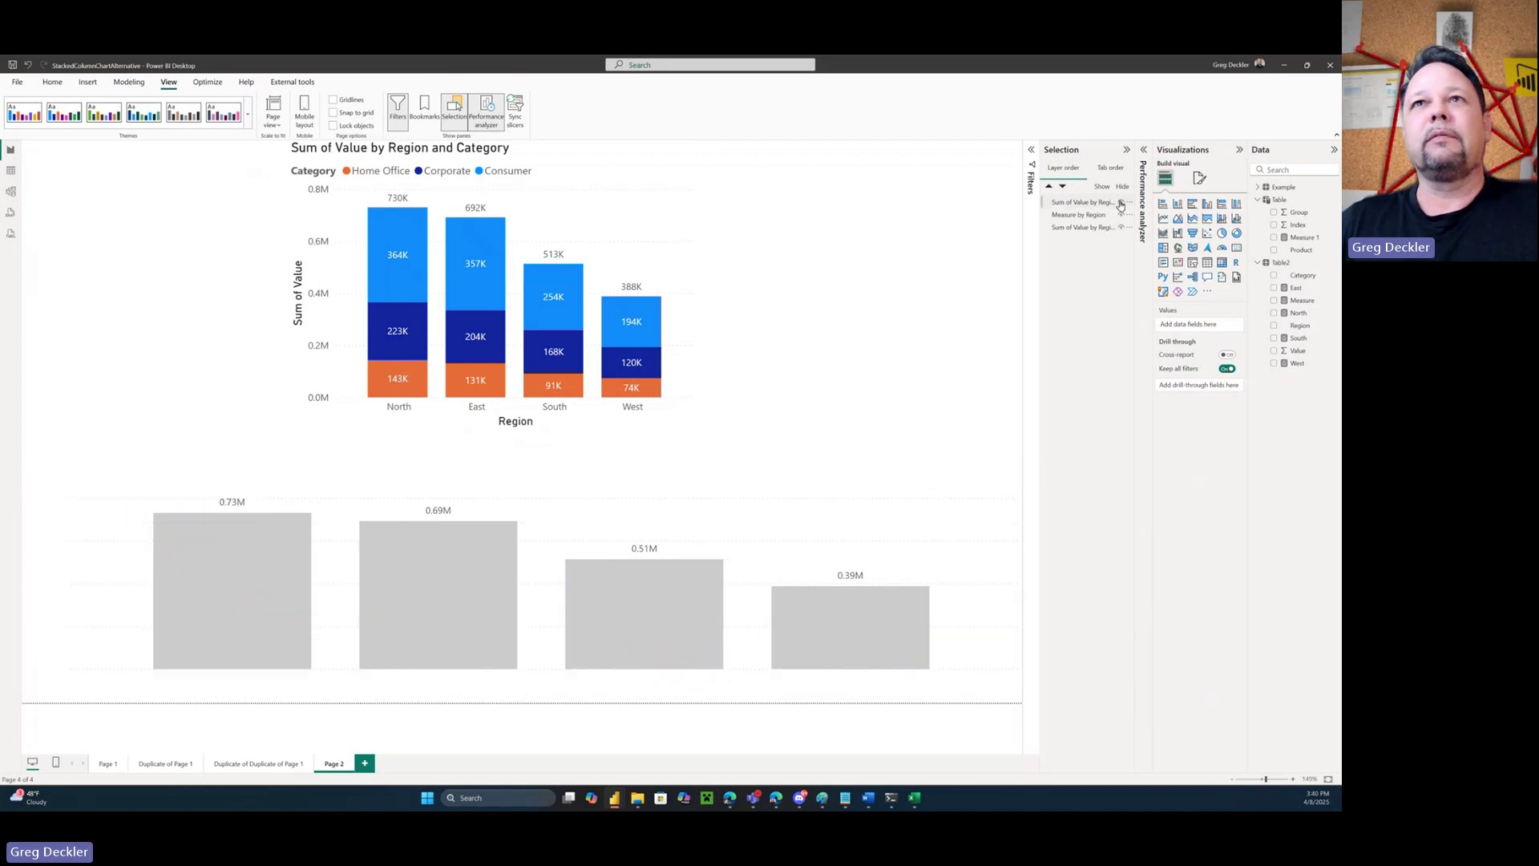
left_click(757, 512)
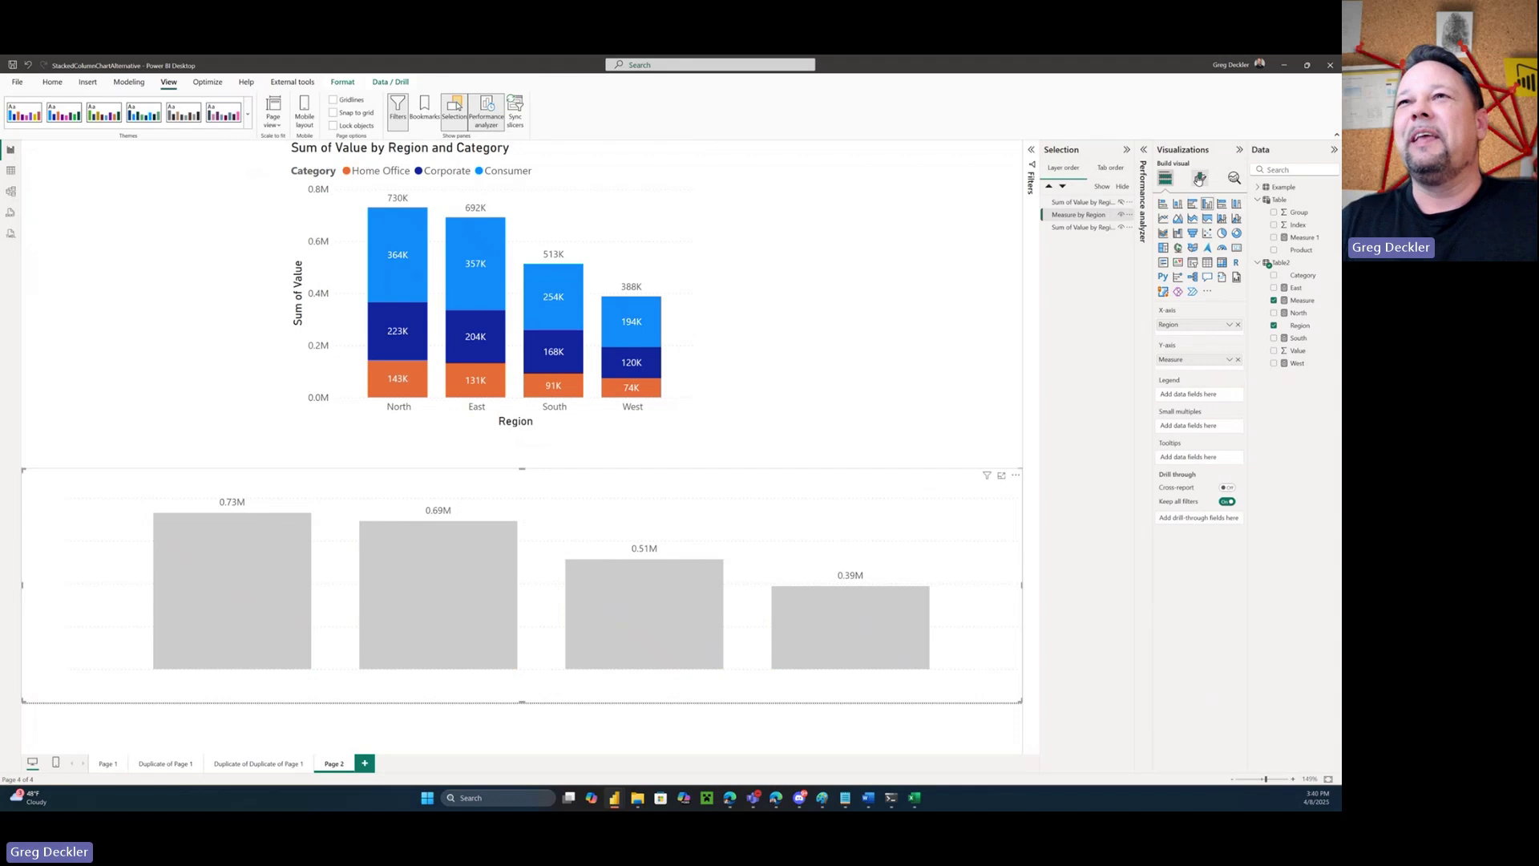
left_click(1200, 178)
left_click(1175, 272)
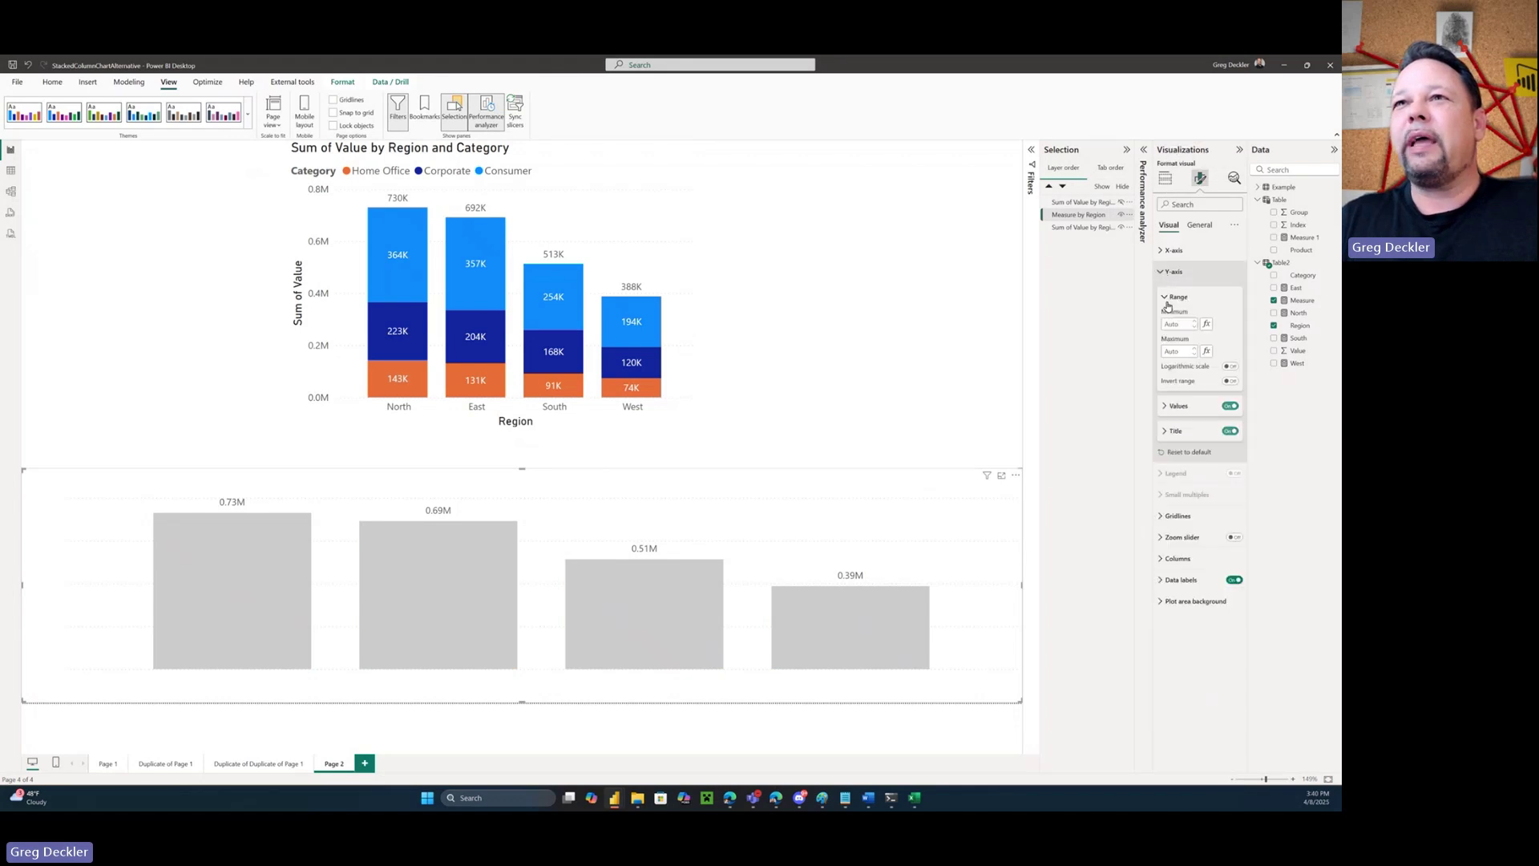
left_click(1174, 404)
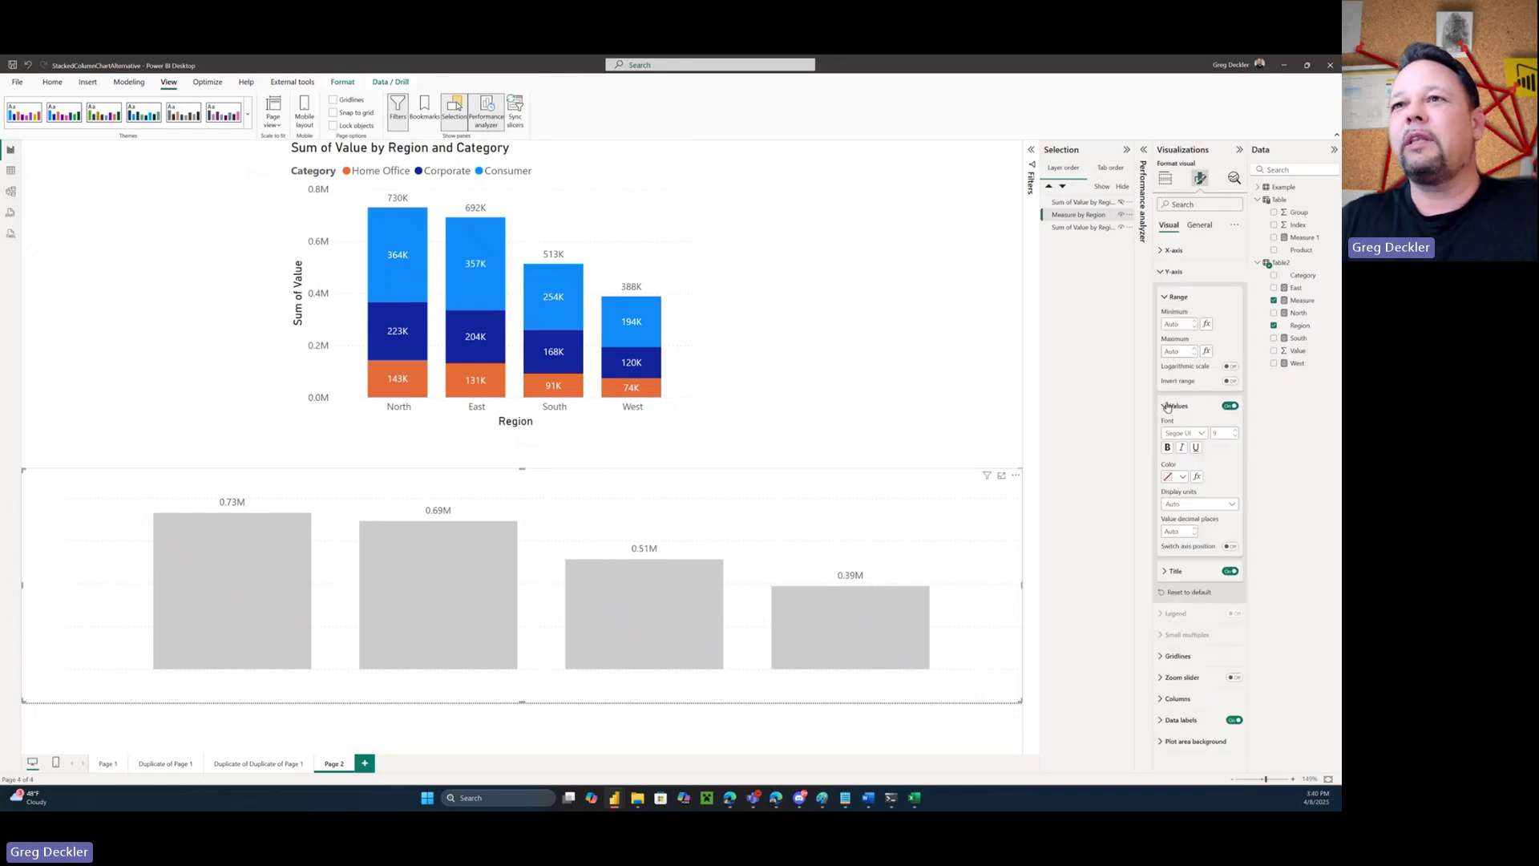
left_click(1182, 476)
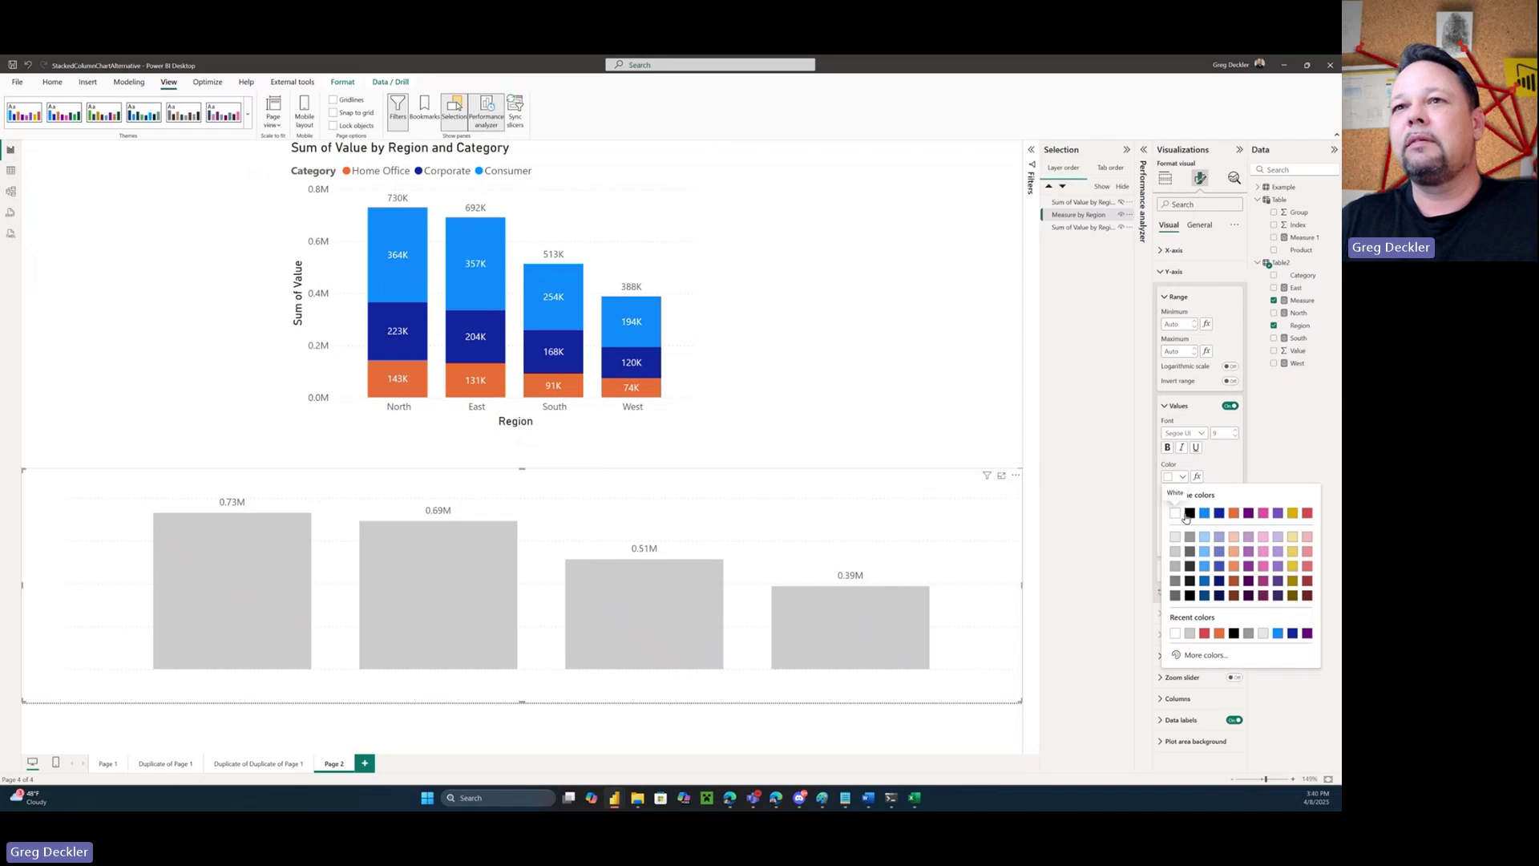
left_click(1189, 513)
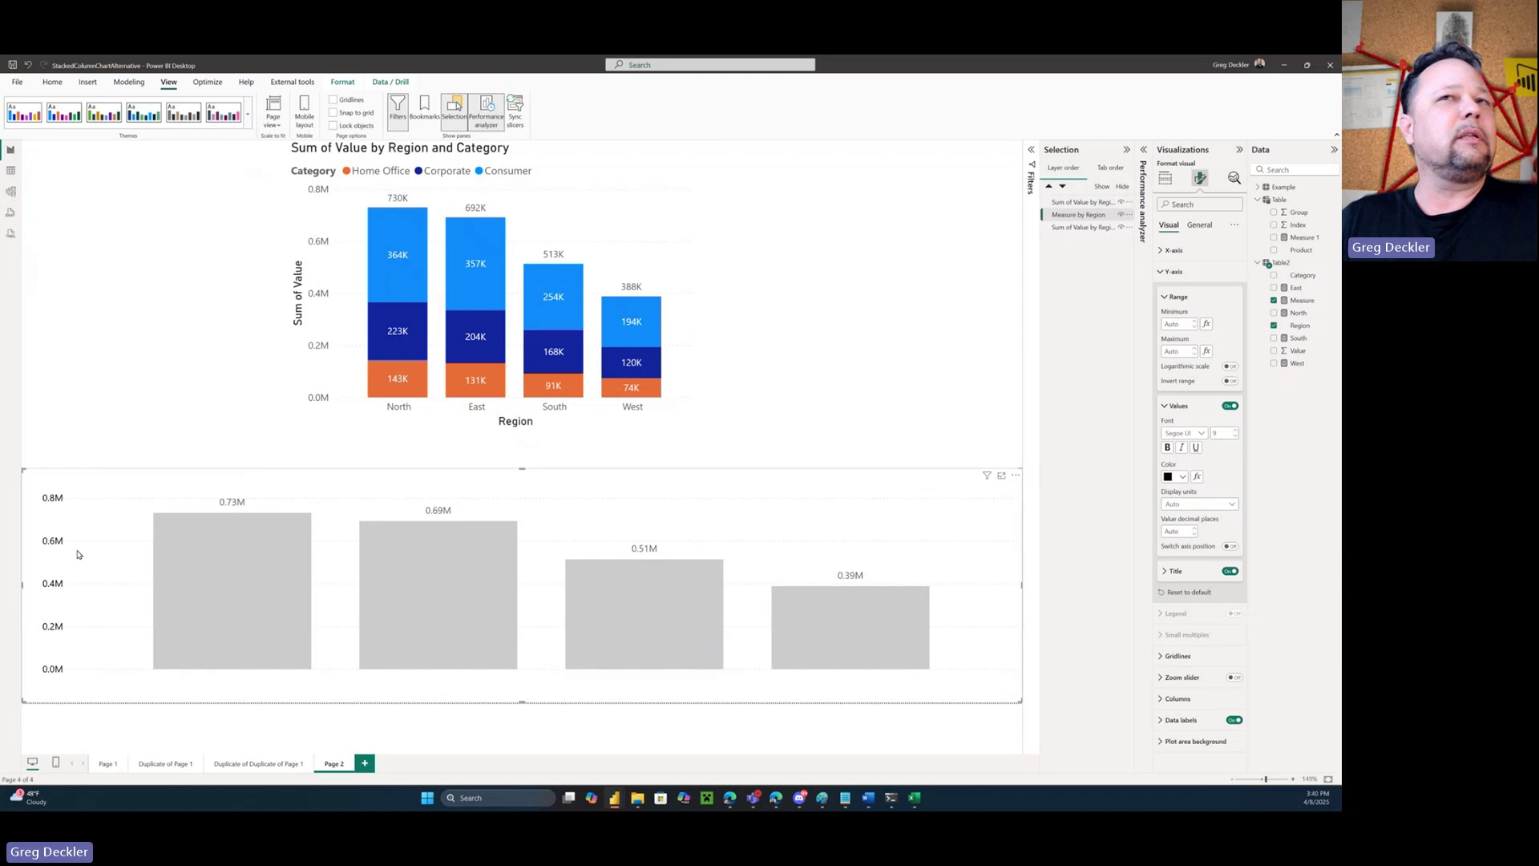
Set the clustered category chart's Y-axis range to a minimum of 0 and a maximum of 100000
left_click(720, 440)
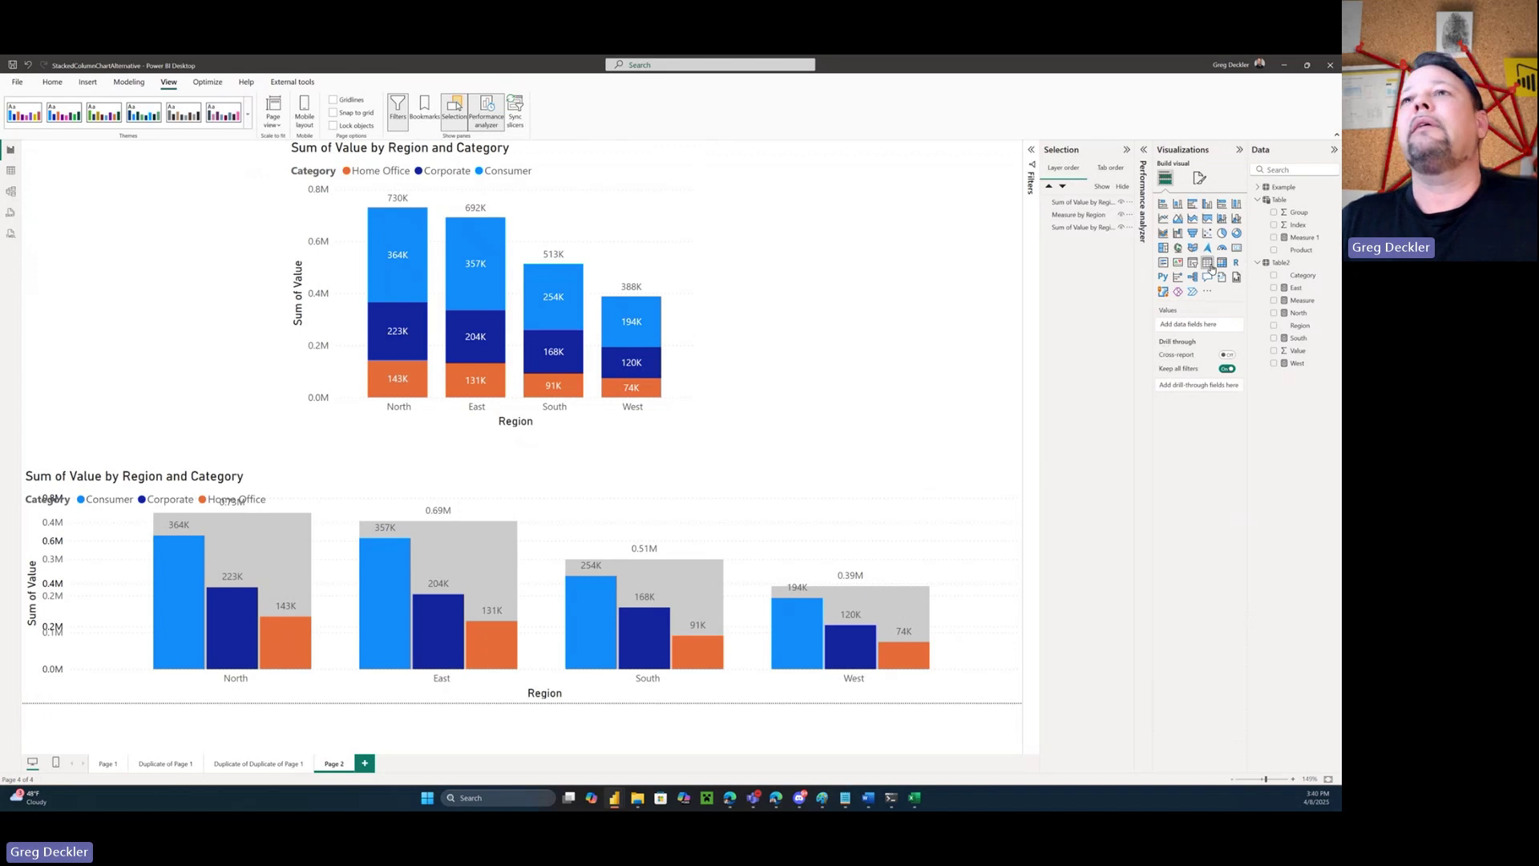
left_click(1199, 178)
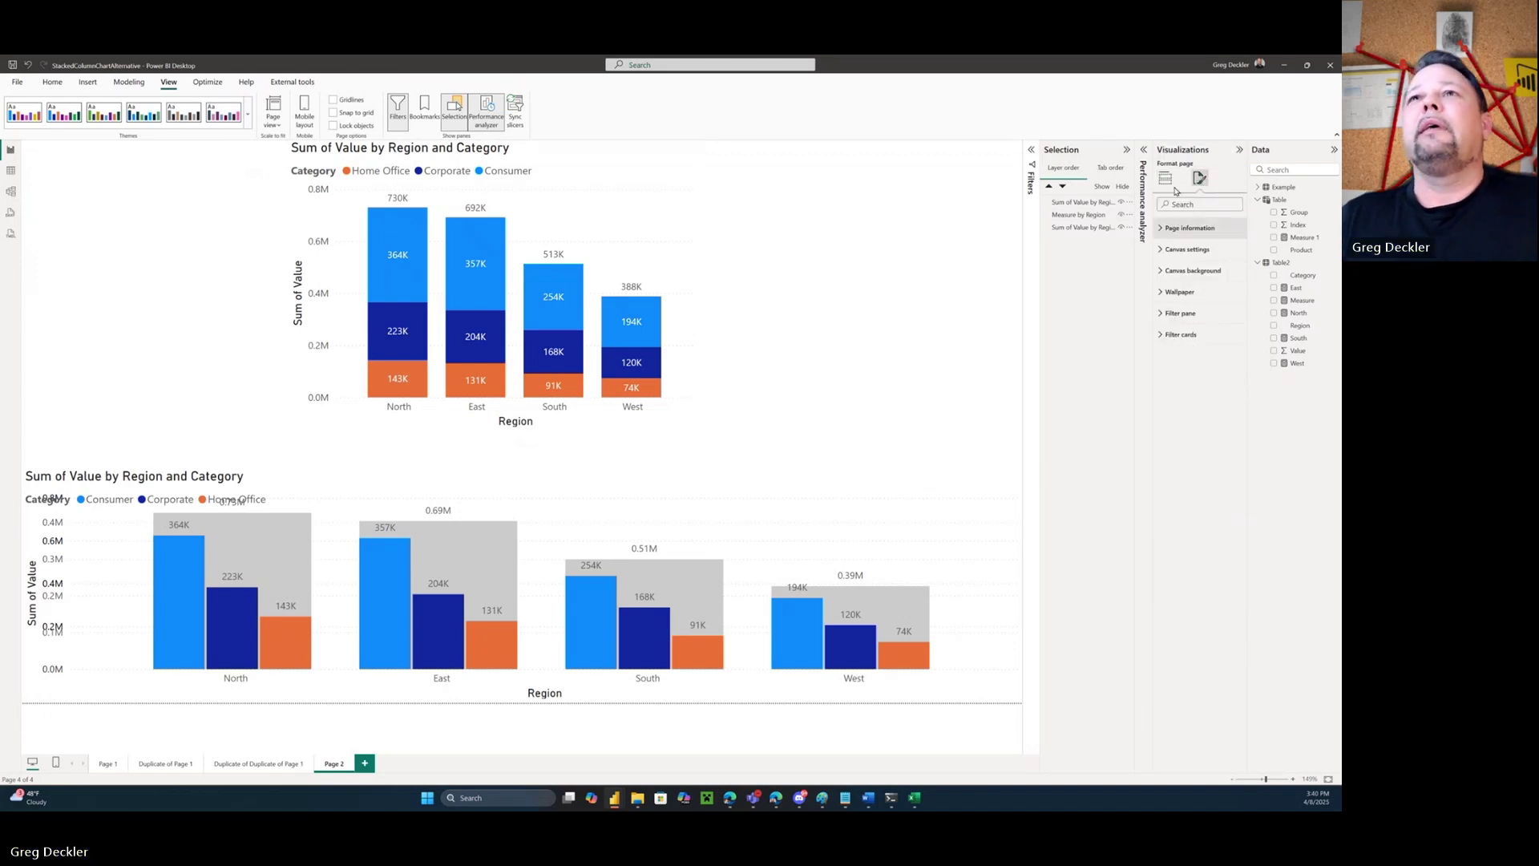
left_click(1167, 179)
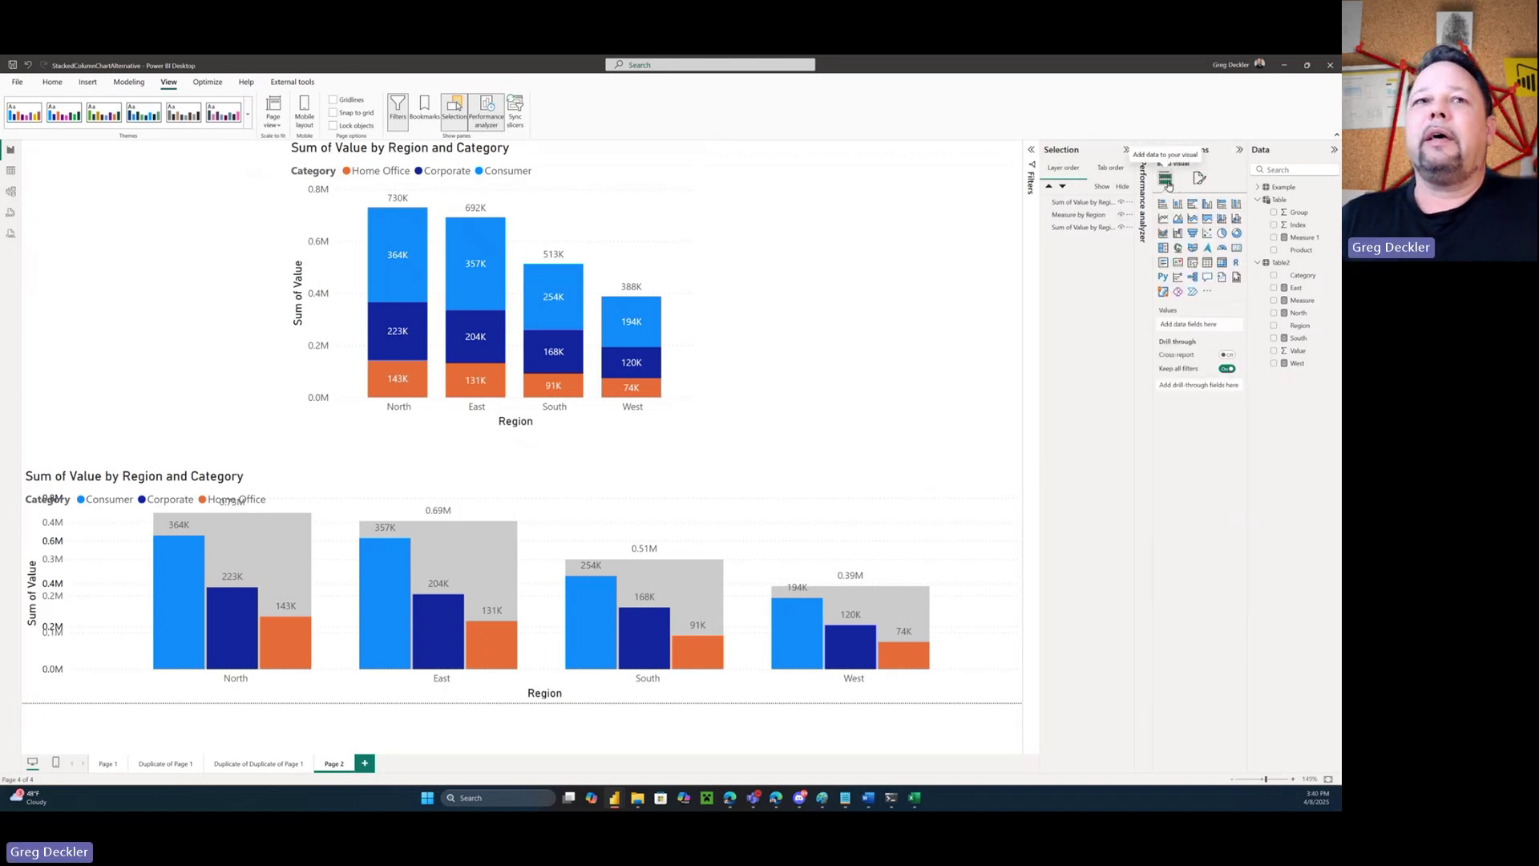
left_click(784, 497)
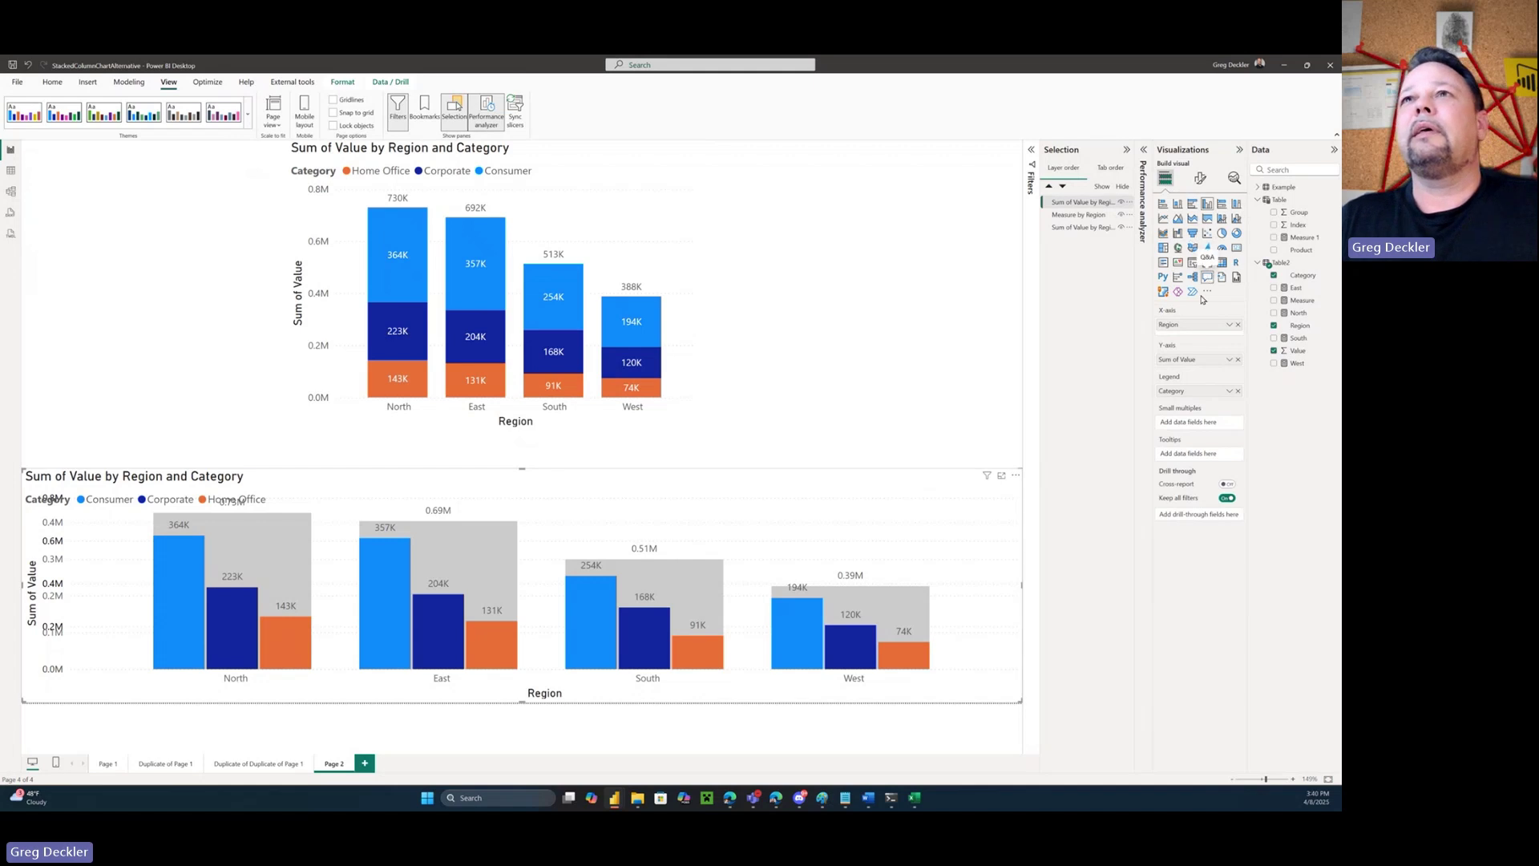
left_click(1201, 178)
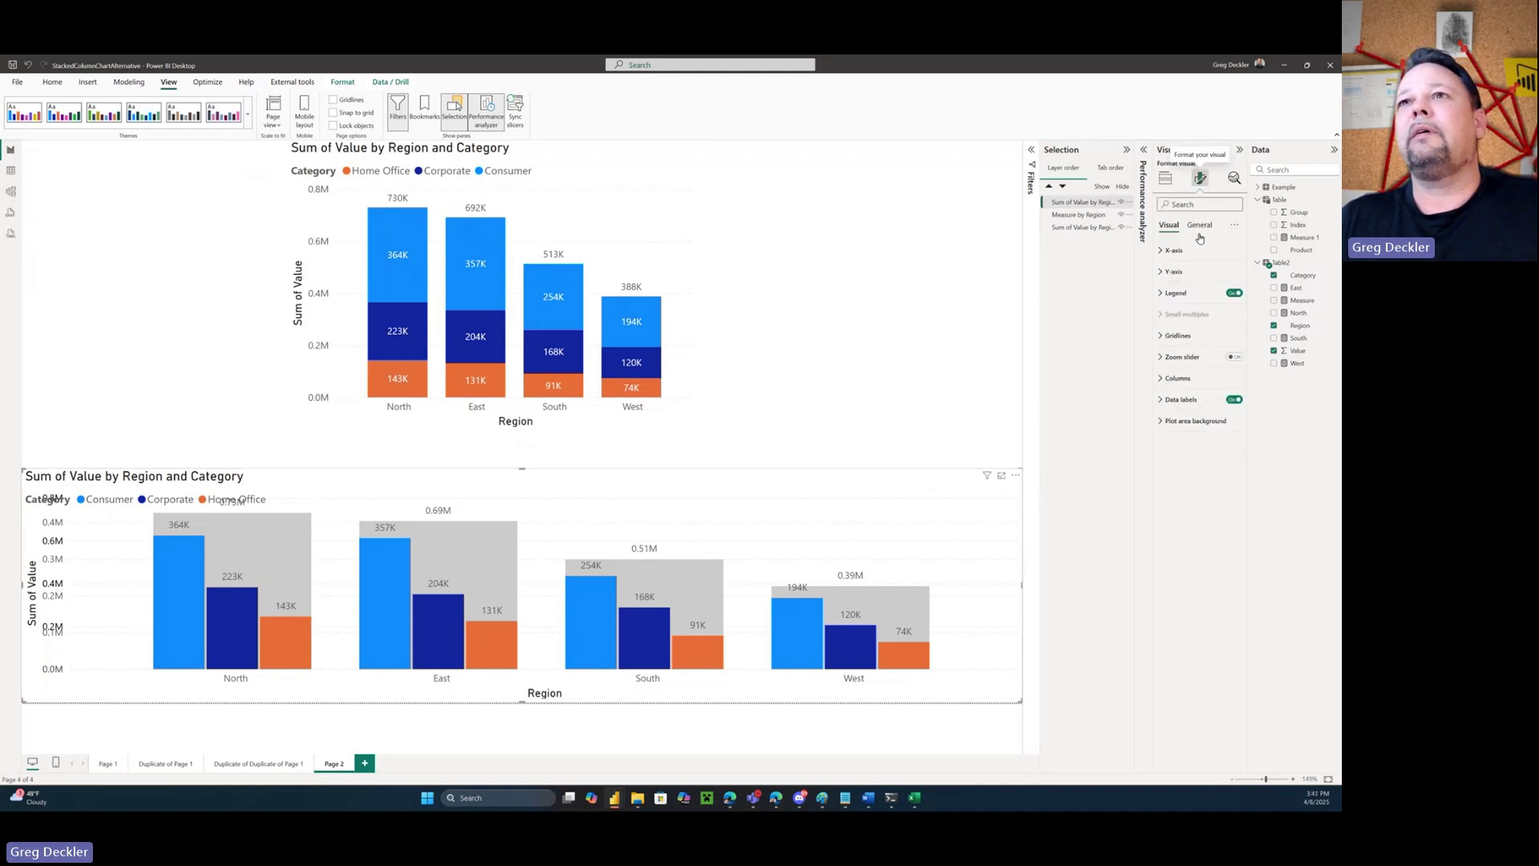
left_click(1159, 272)
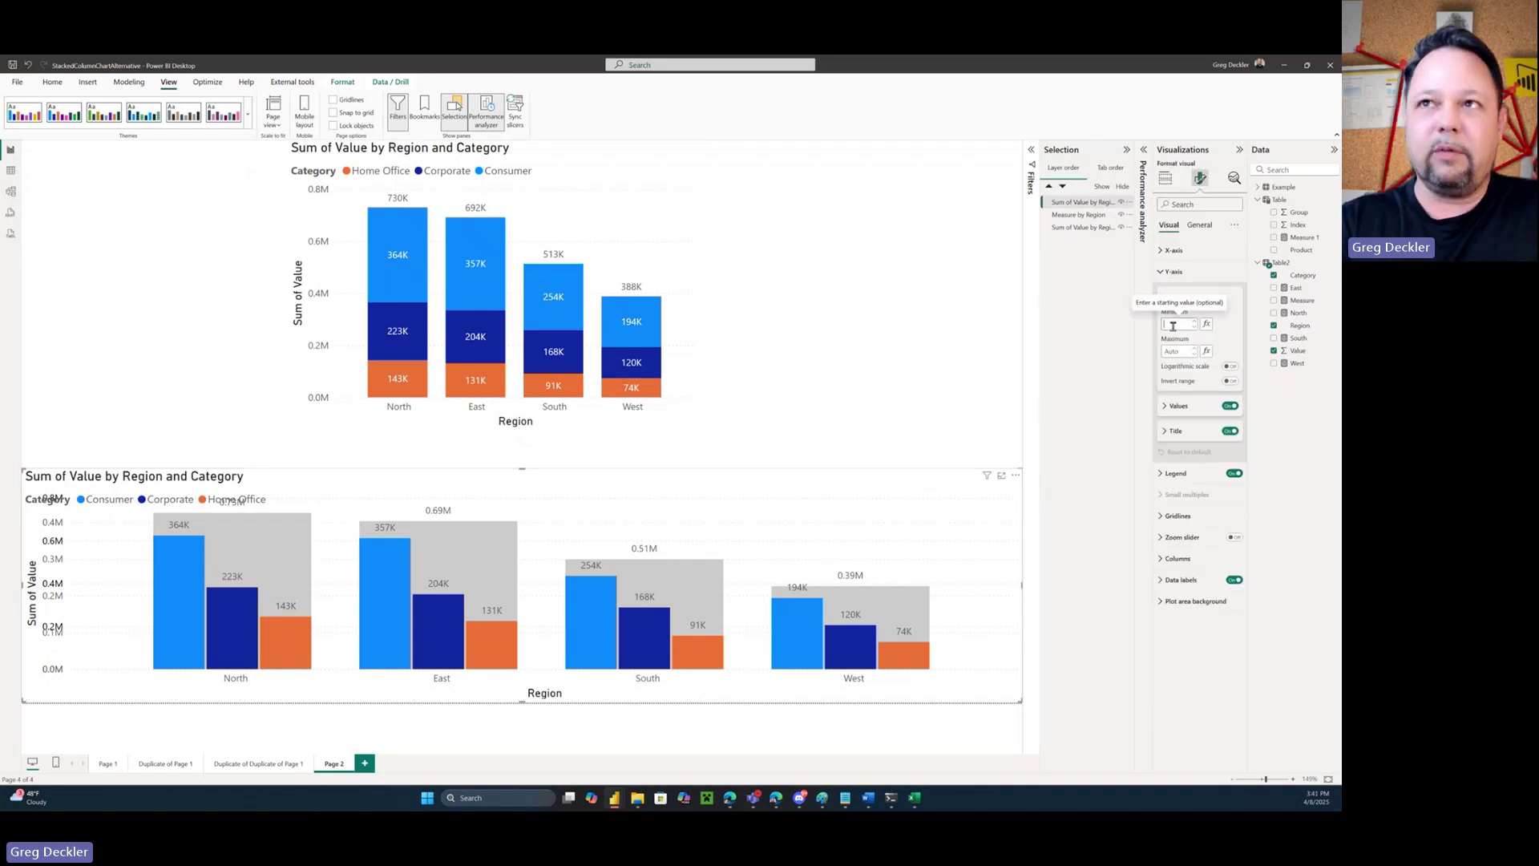
type("0")
key("Tab")
key("Tab")
type("100")
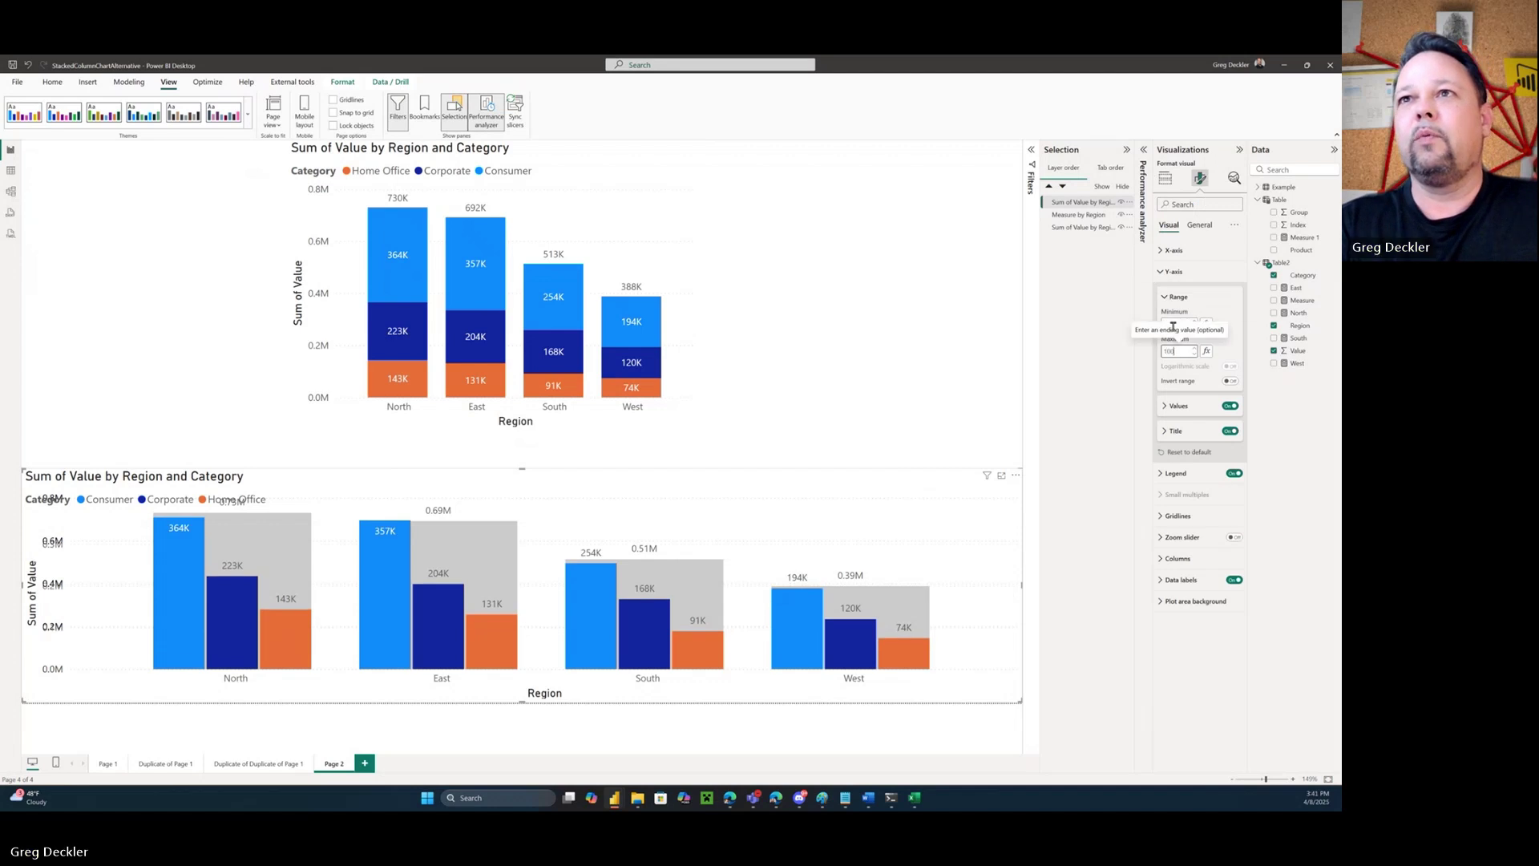
type("0")
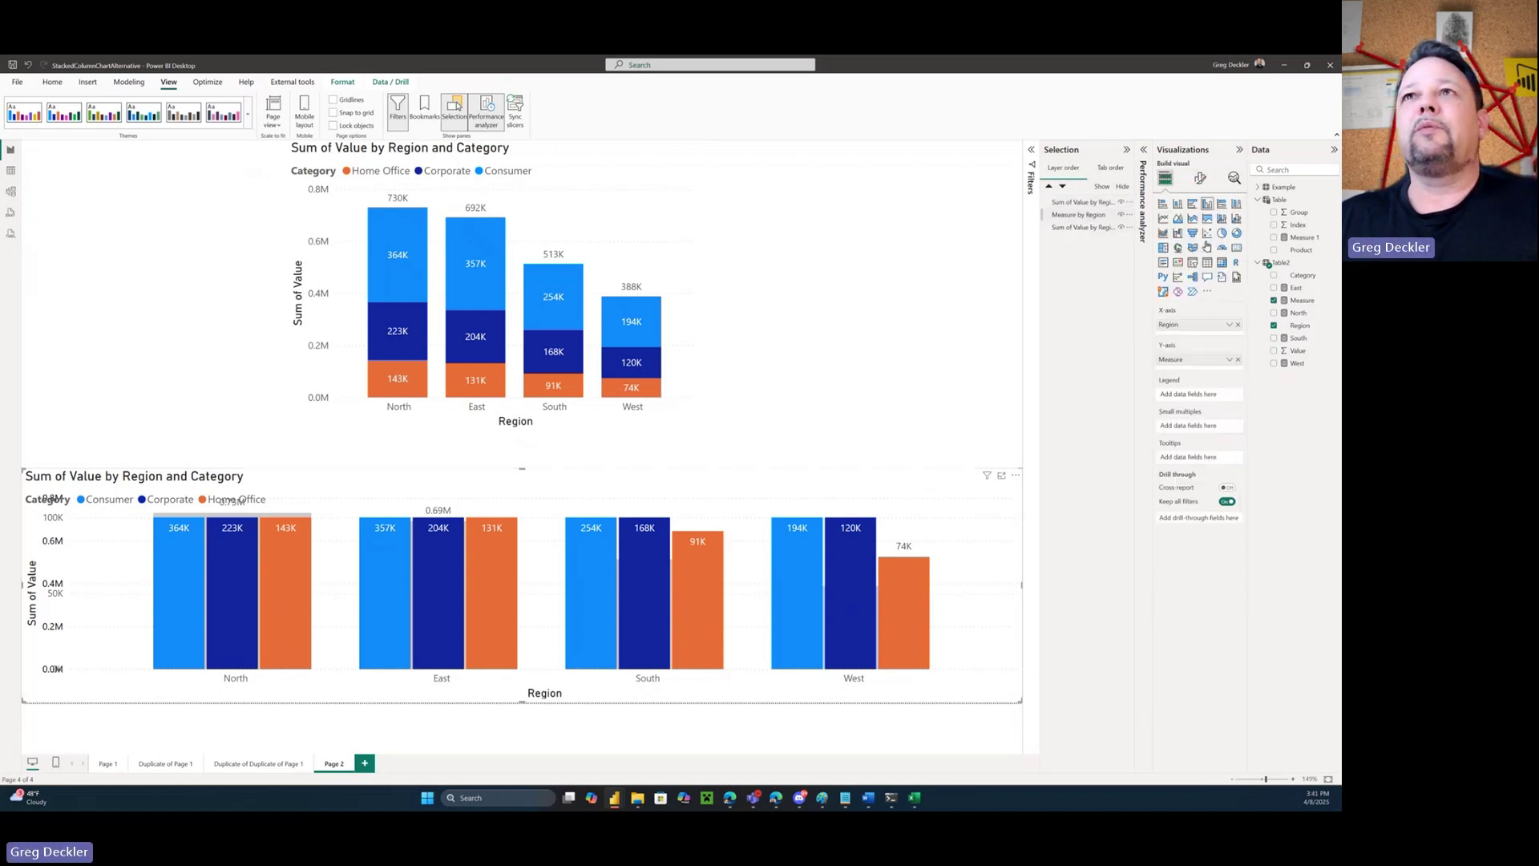
Set the color of the gray Measure by Region chart's Y-axis values to white
left_click(1089, 215)
left_click(1164, 272)
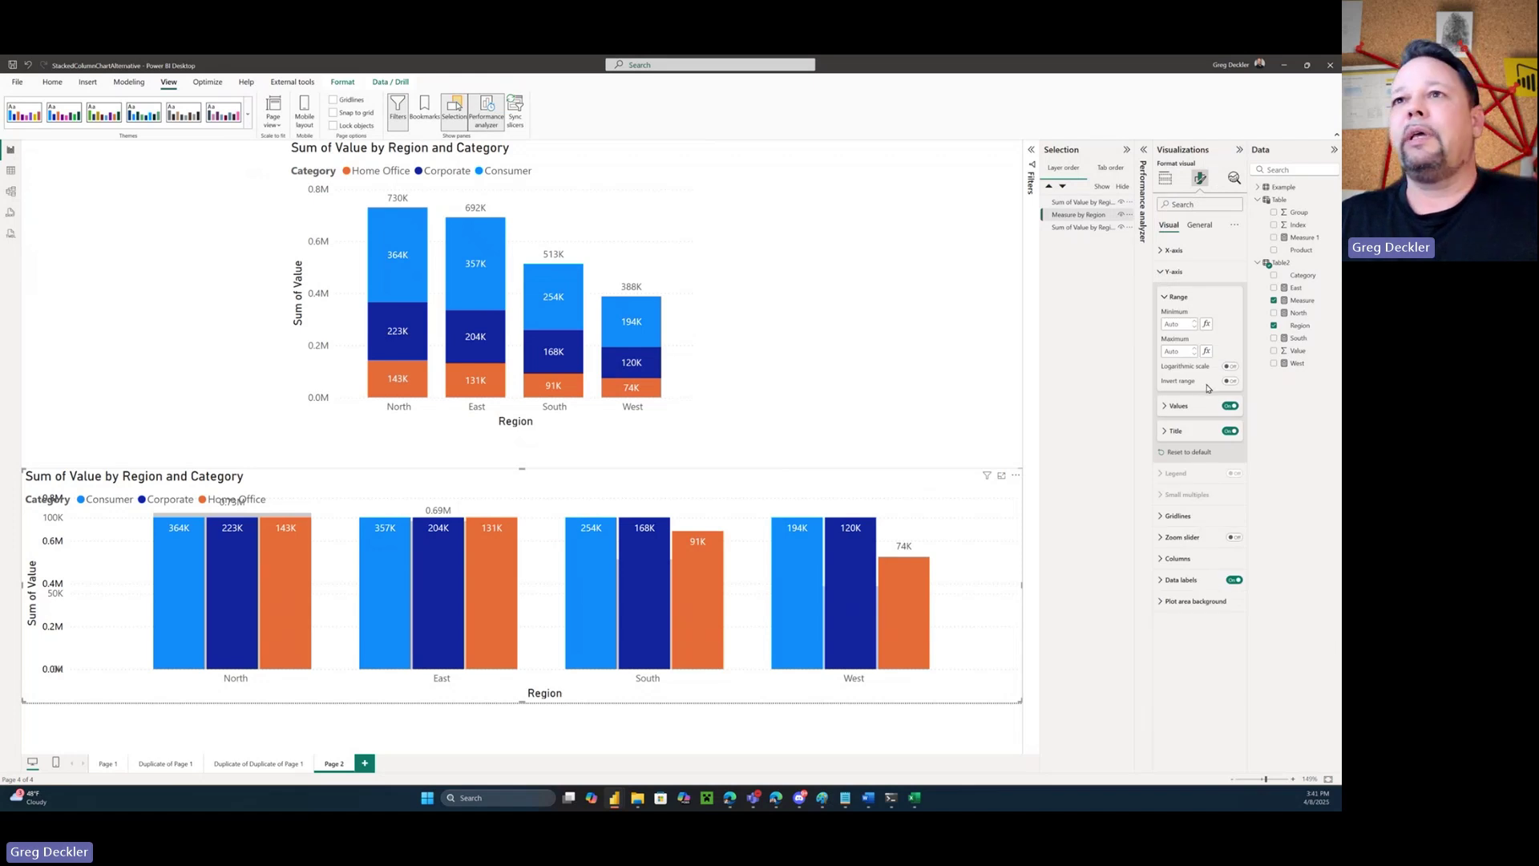
left_click(1172, 406)
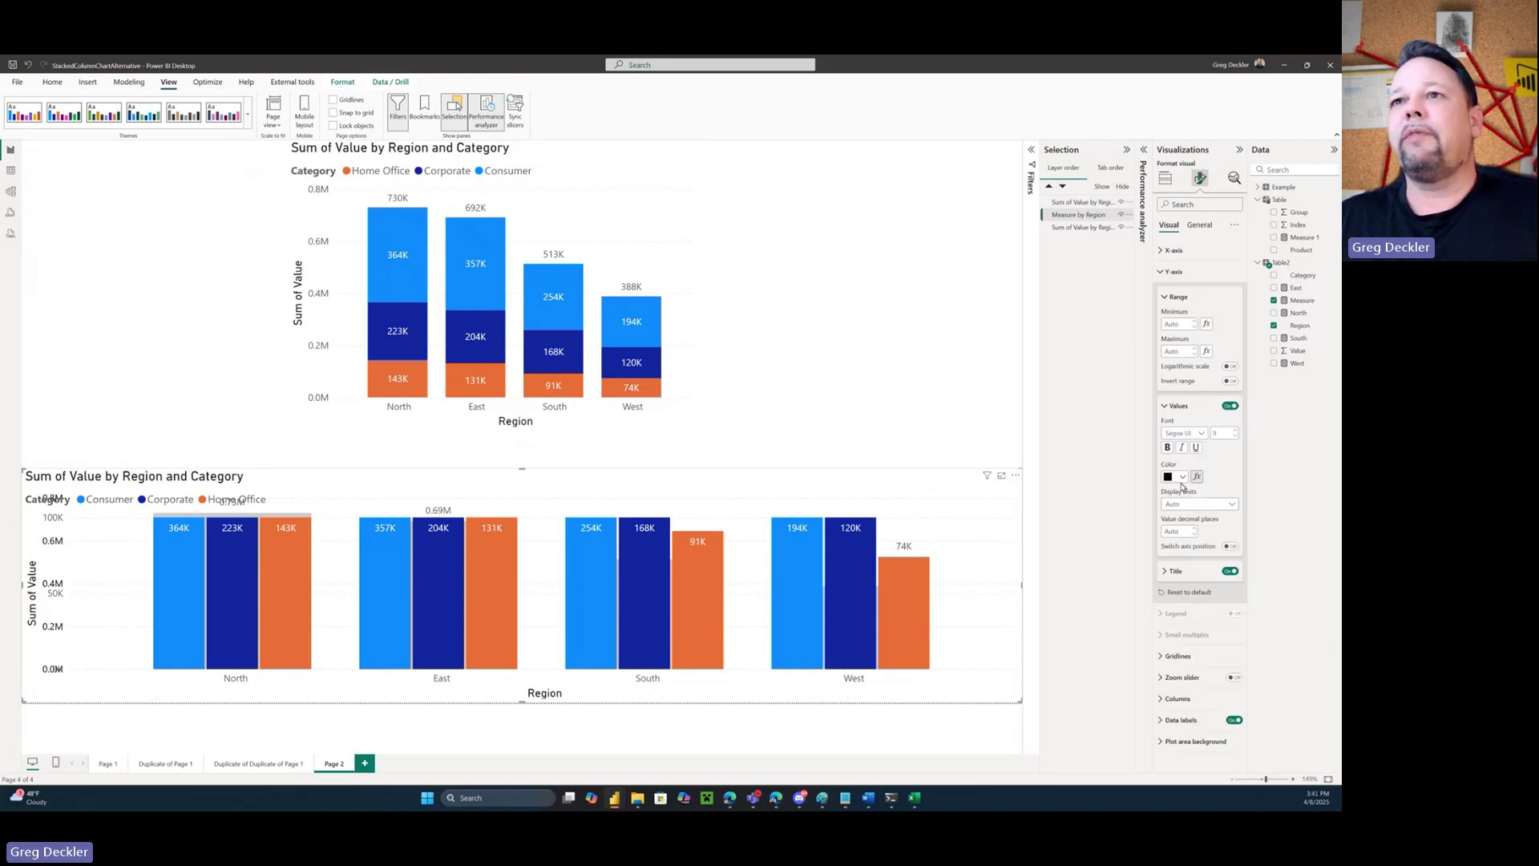
left_click(1186, 477)
left_click(1176, 513)
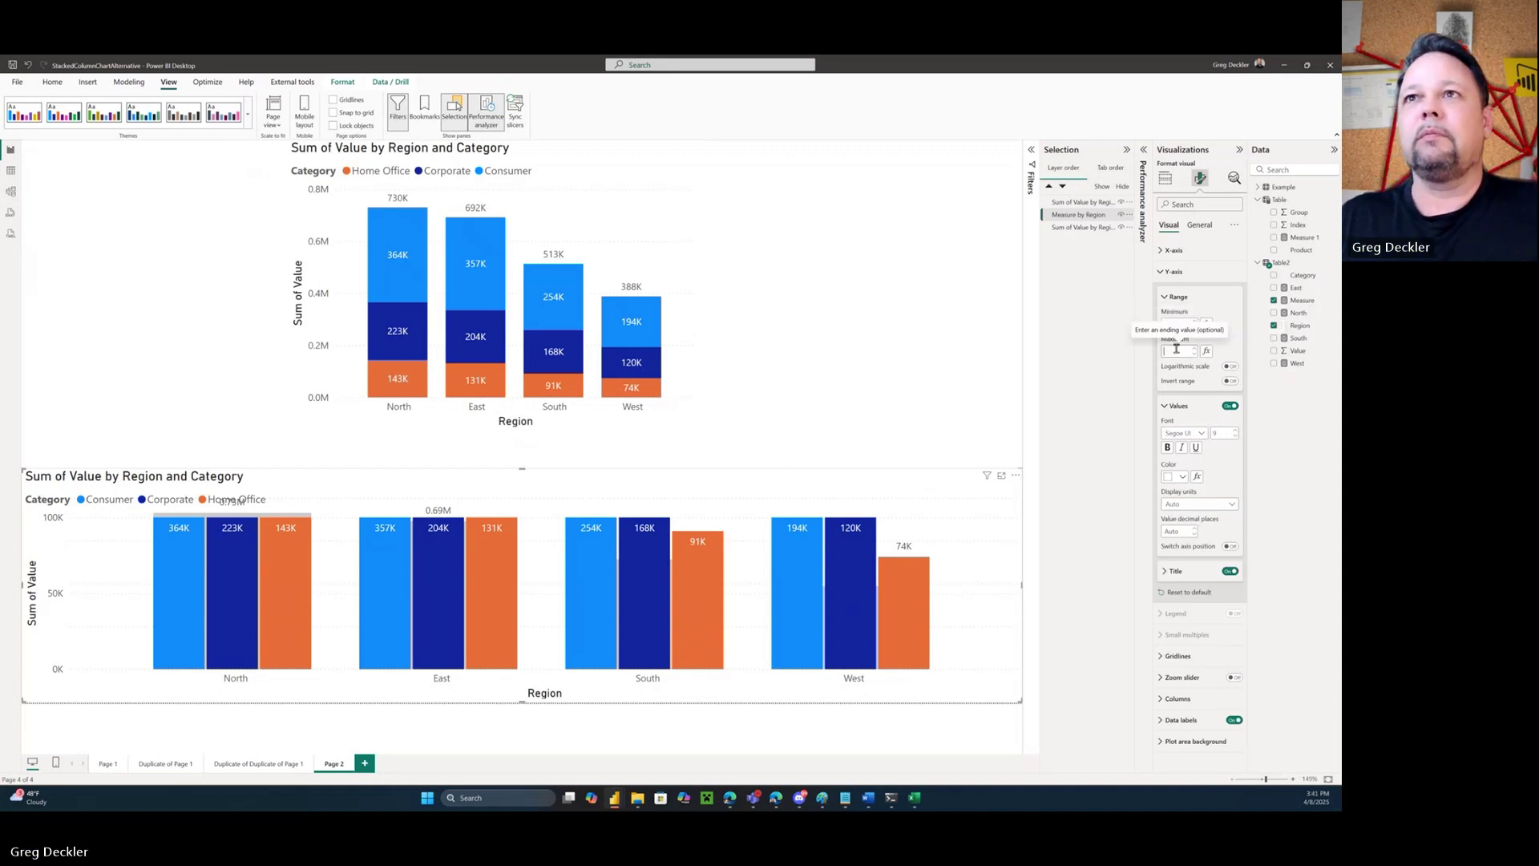
Set the gray region chart's Y-axis range to a minimum of 0 and a maximum of 1000000
left_click(1181, 325)
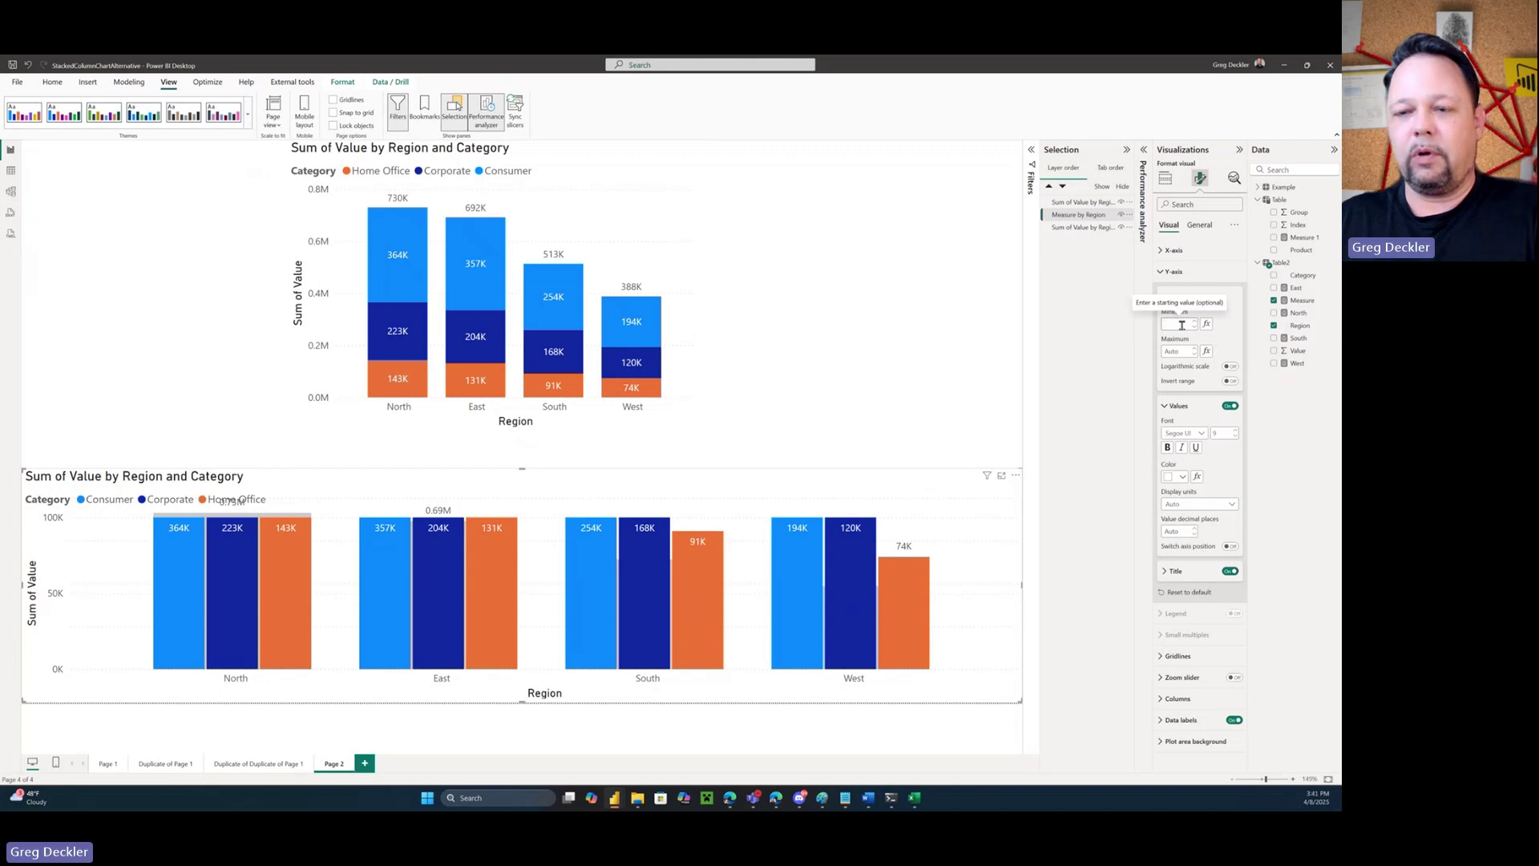
left_click(1178, 351)
type("1")
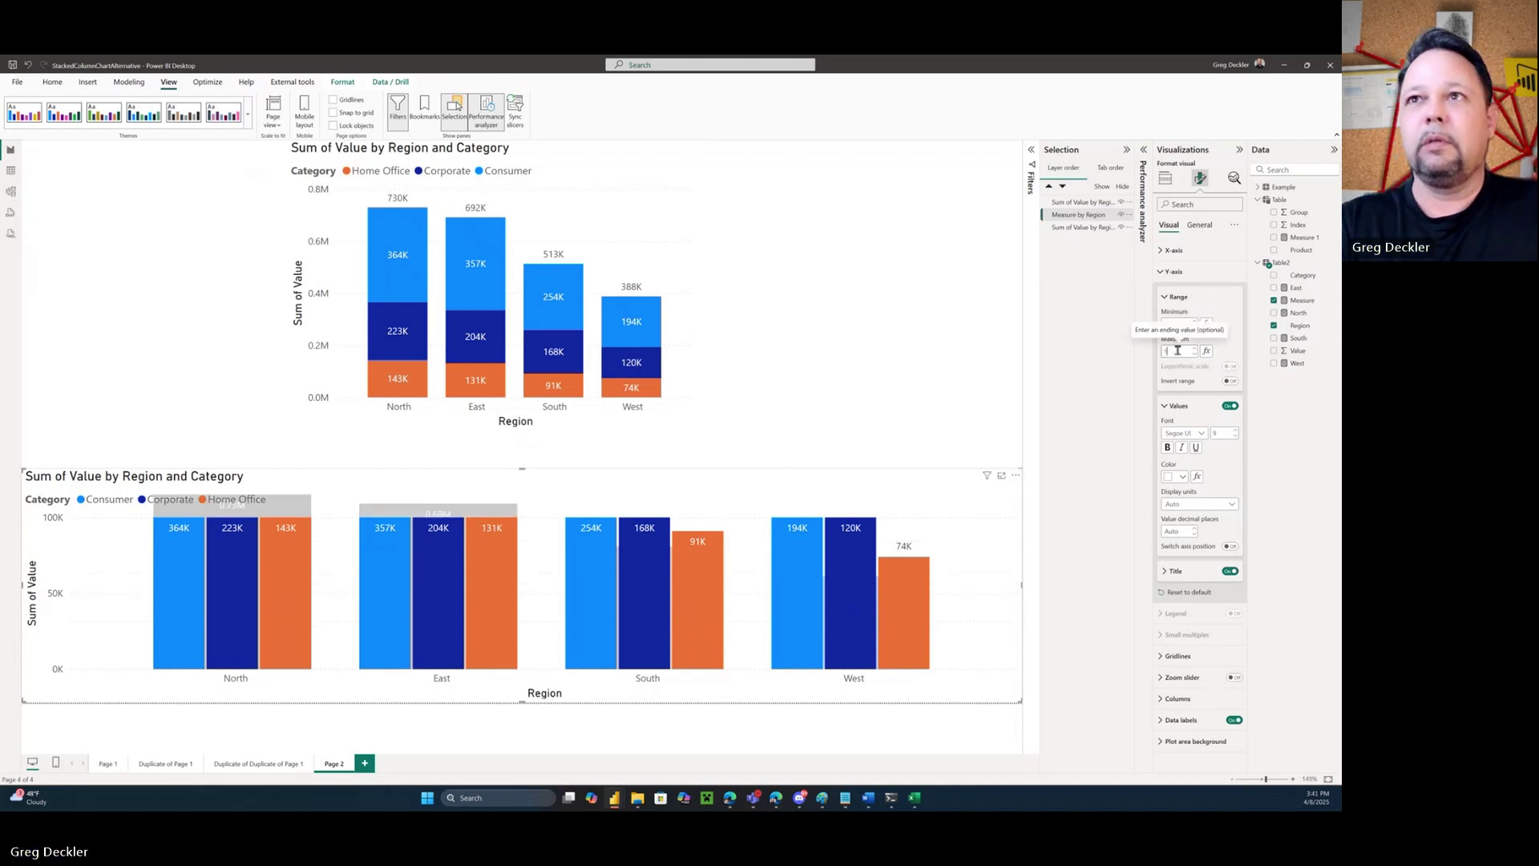
type("000")
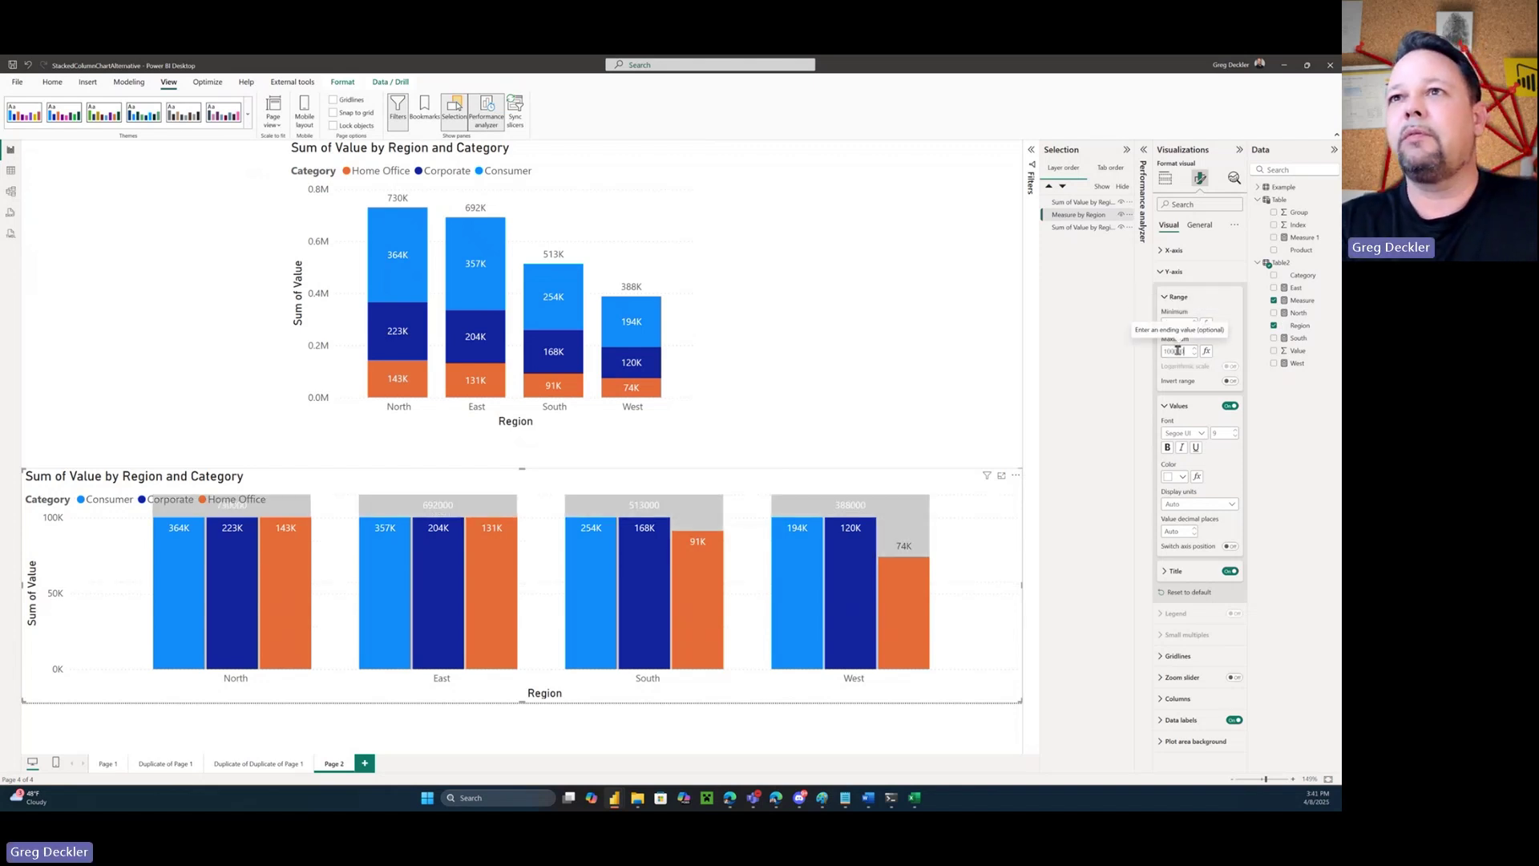
type("00")
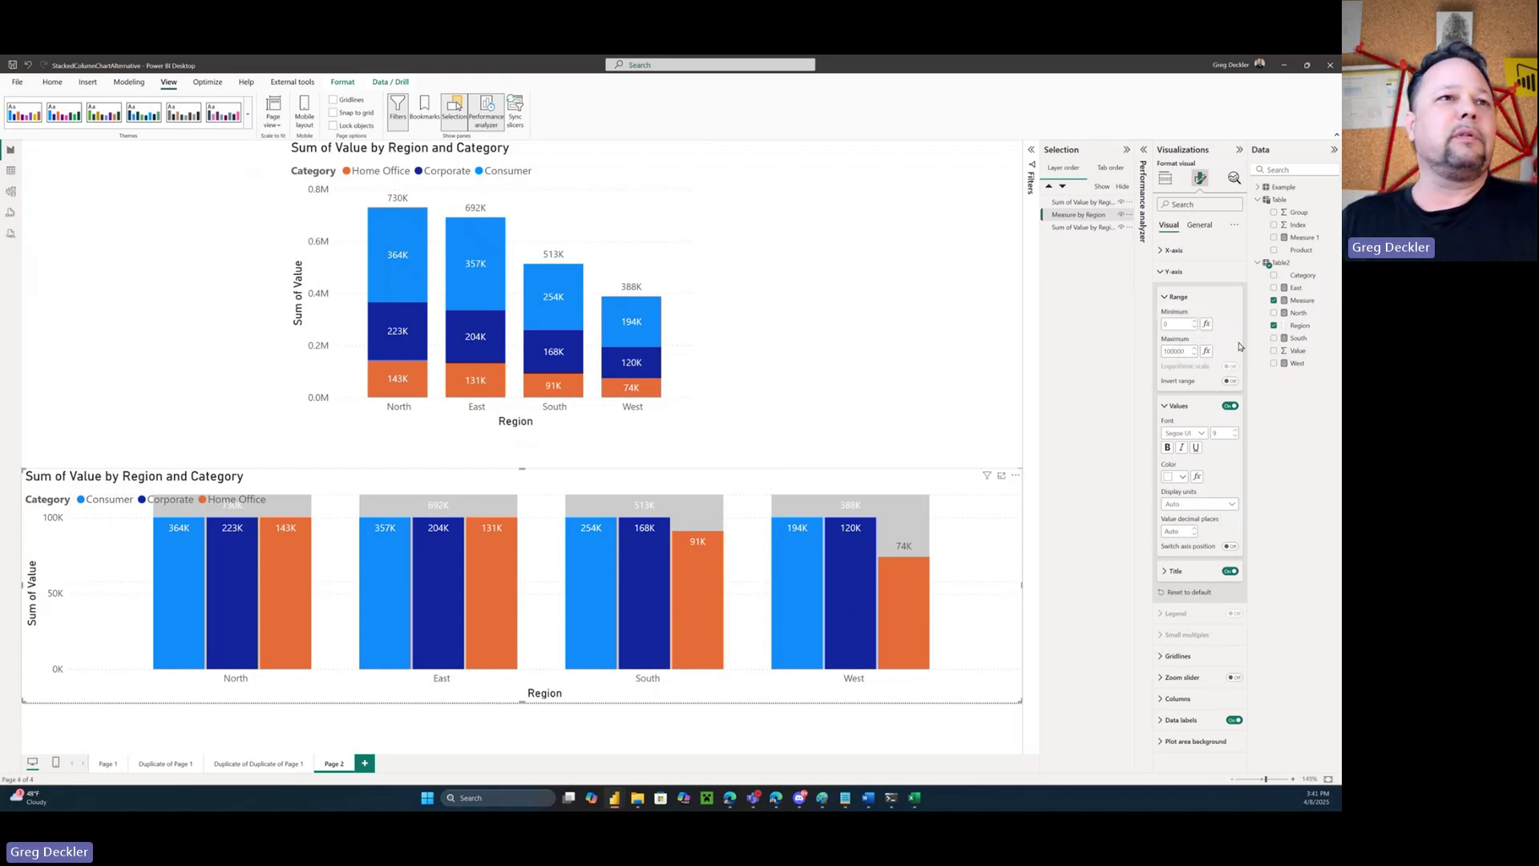
double_click(1184, 353)
left_click(1184, 353)
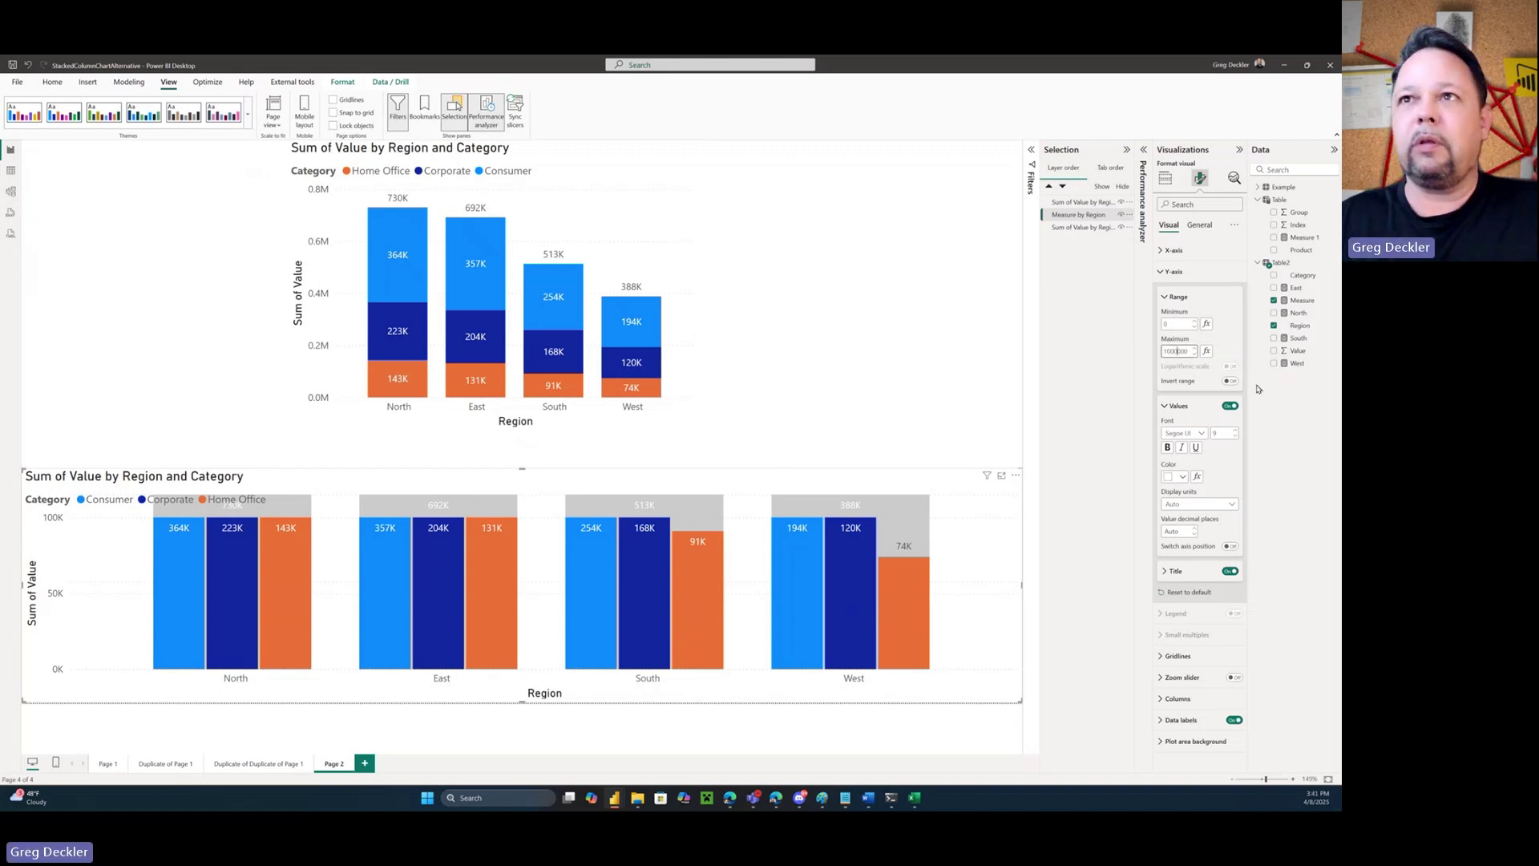
type("0")
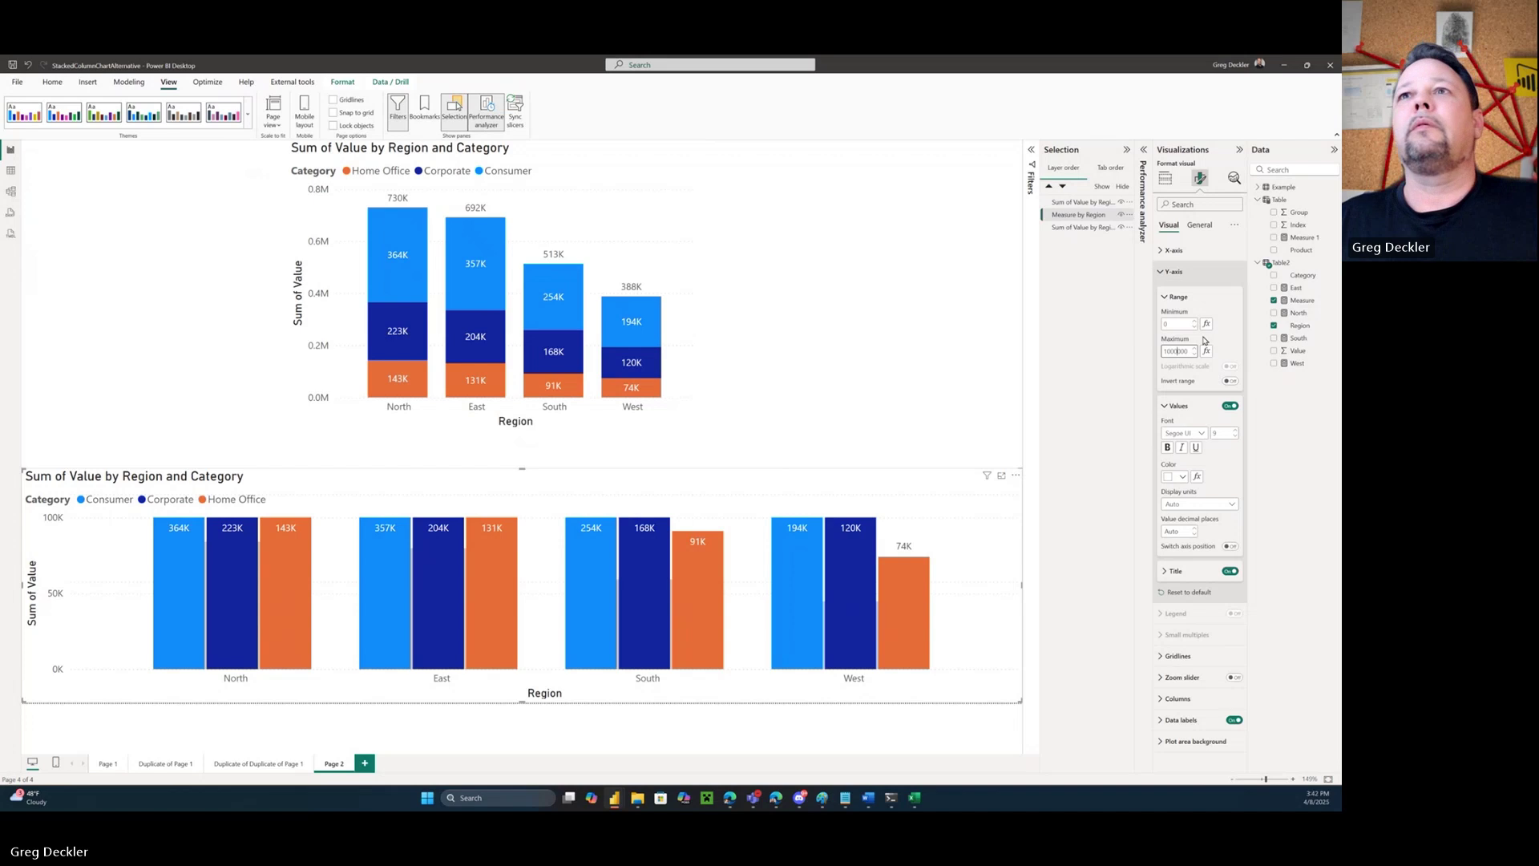
double_click(1175, 350)
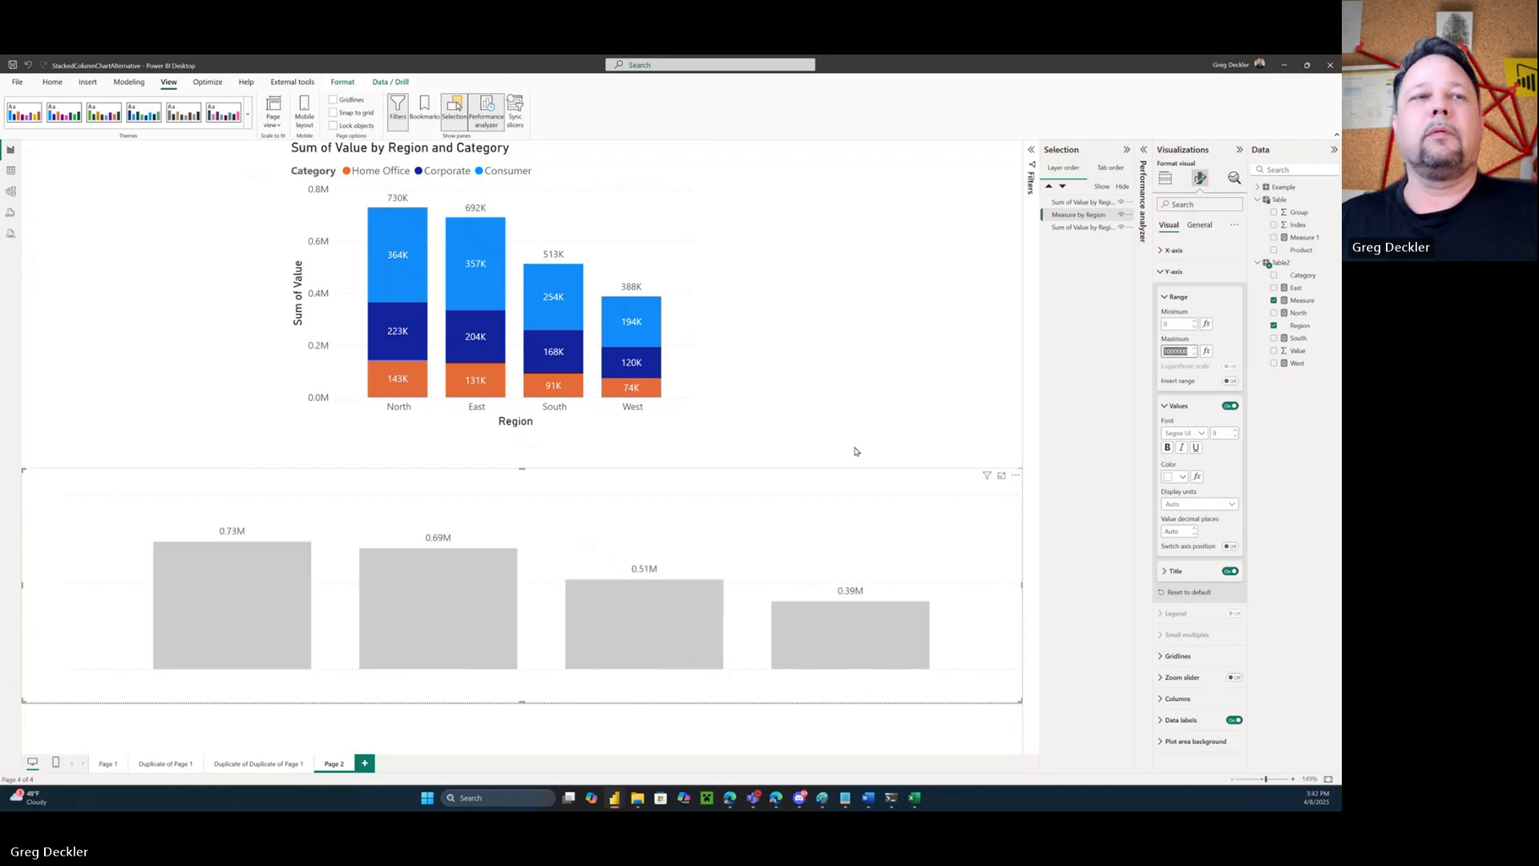
Raise the clustered category chart's Y-axis maximum to 1000000
left_click(1088, 205)
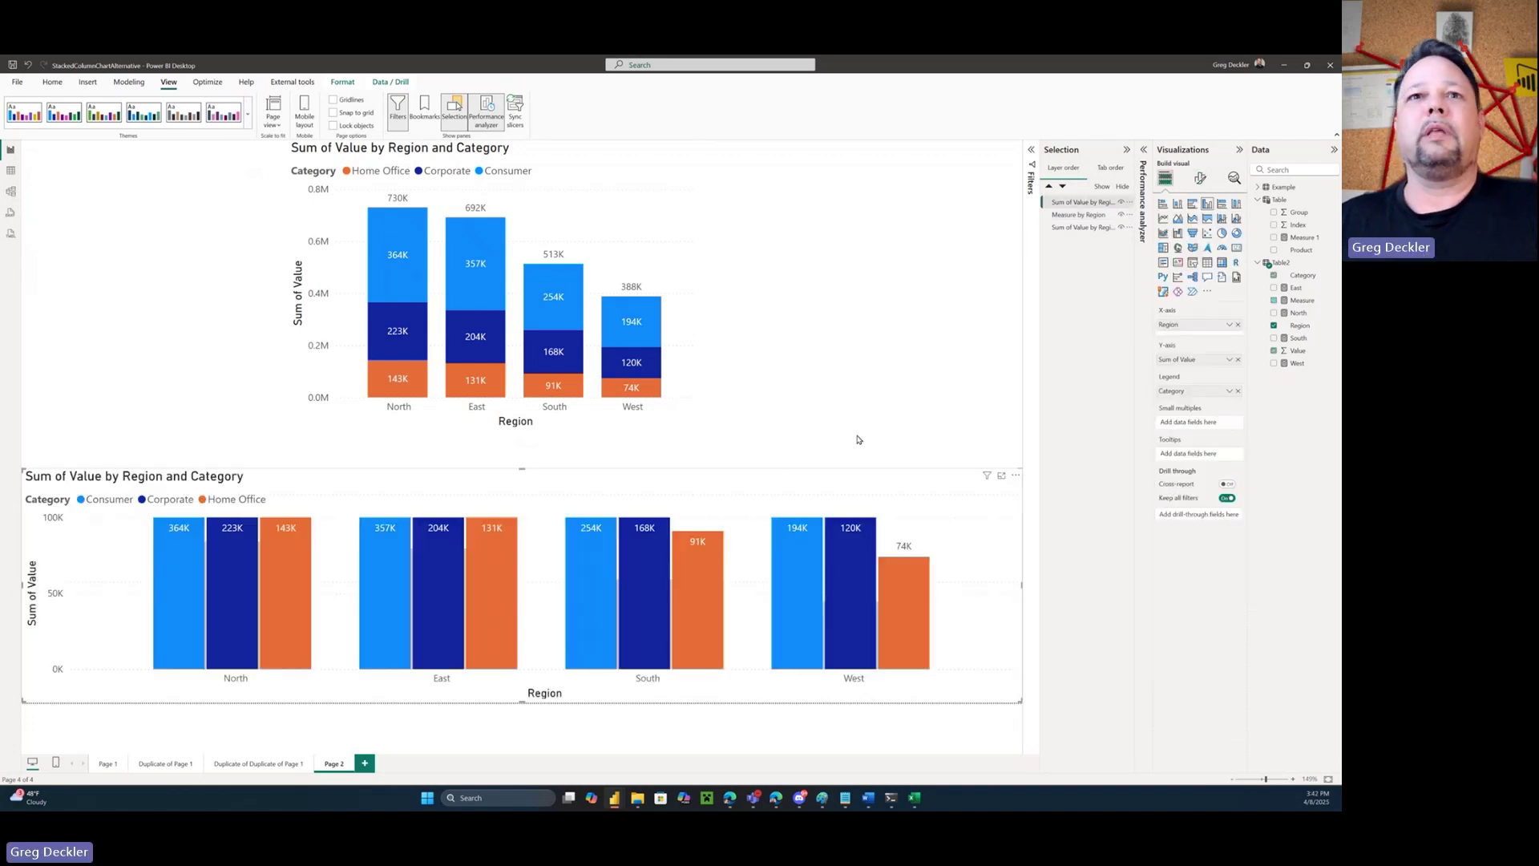
left_click(1200, 178)
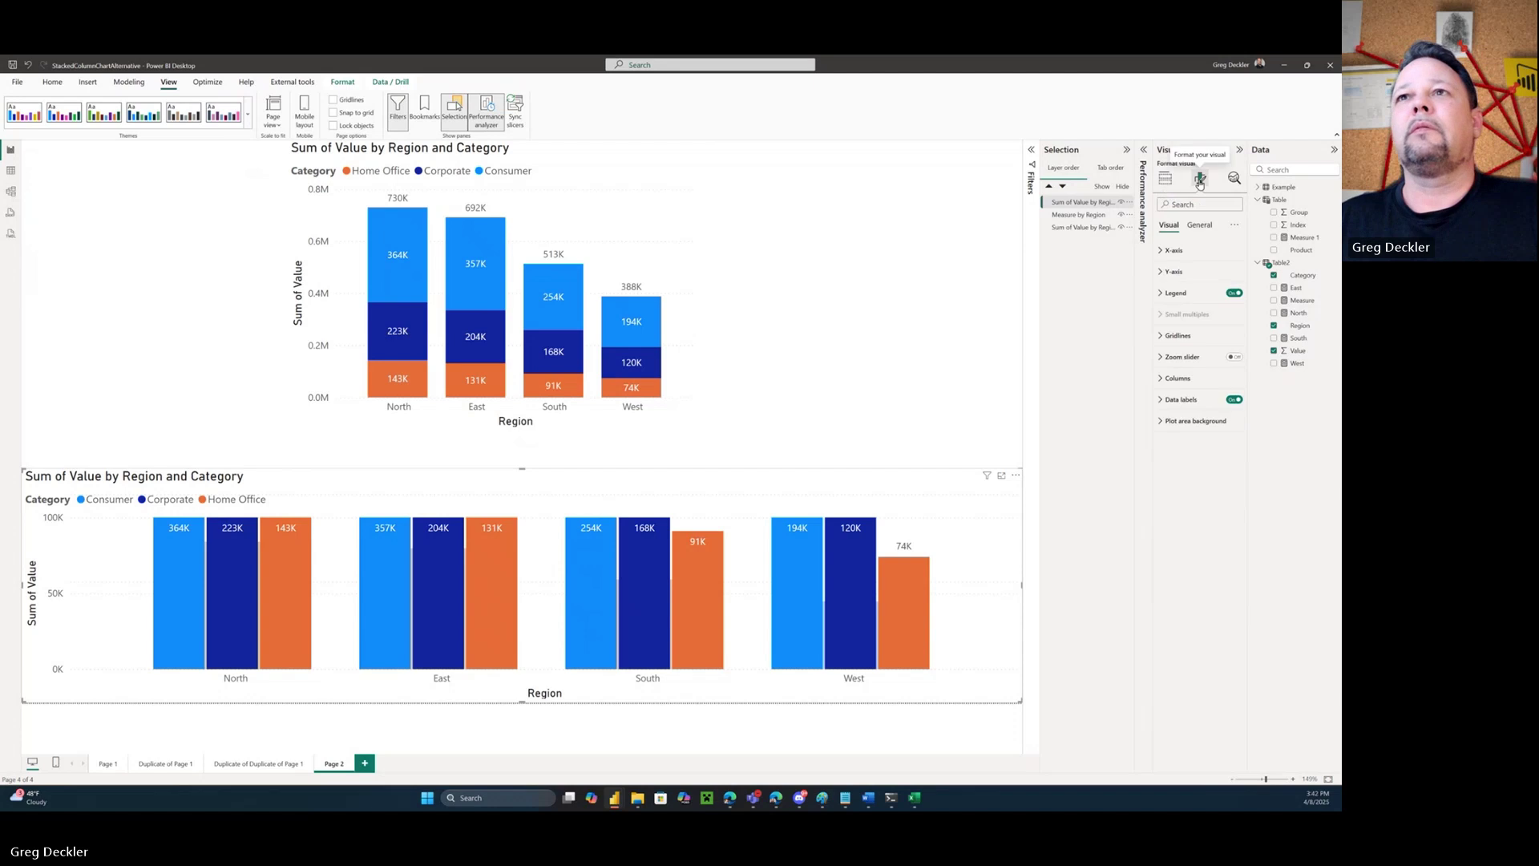
left_click(1173, 273)
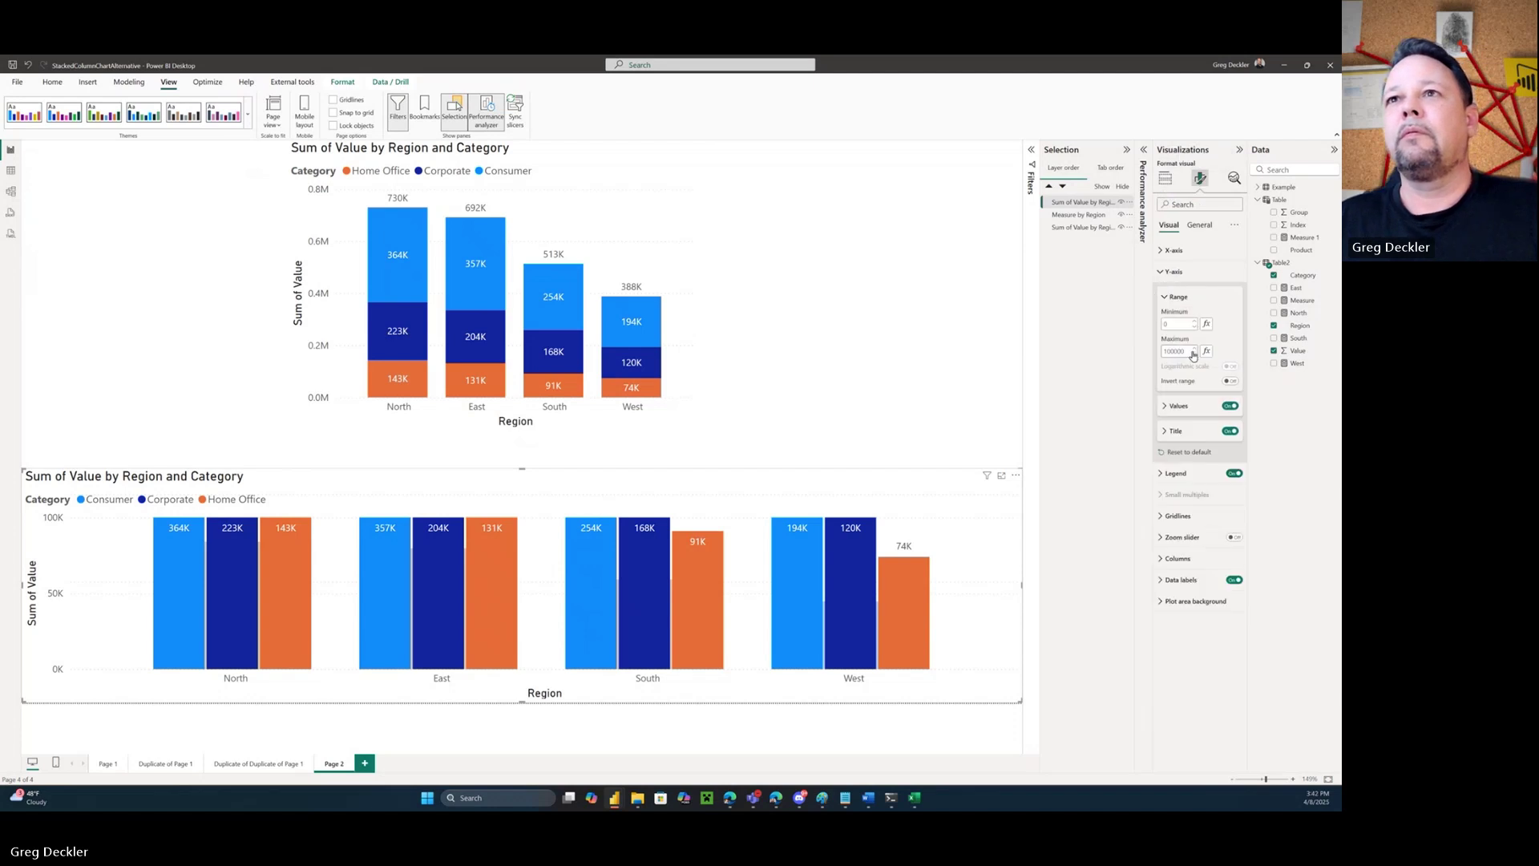
left_click(1189, 353)
type("0")
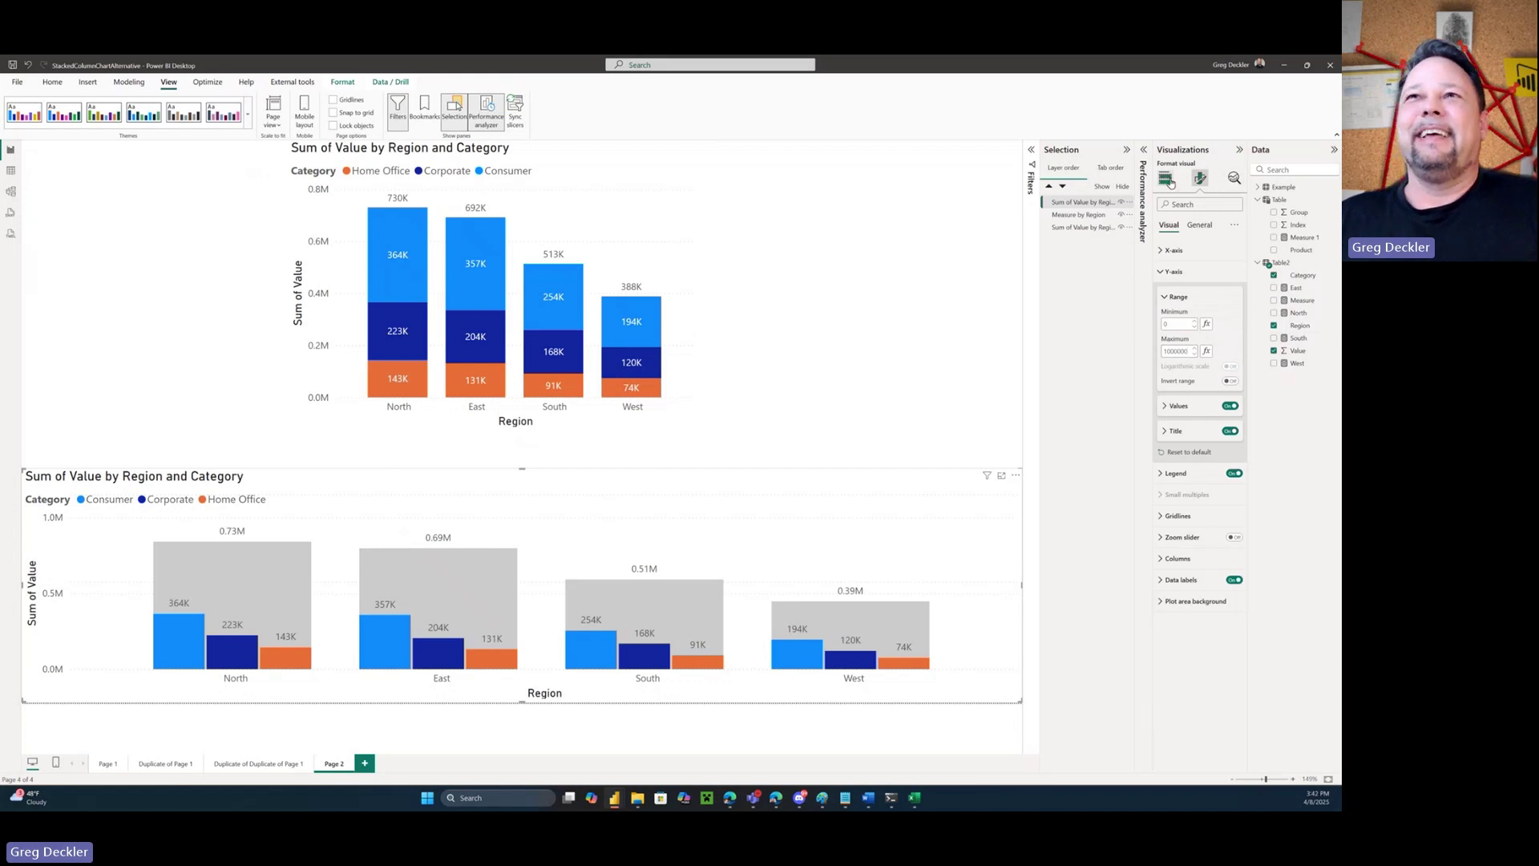
left_click(1167, 180)
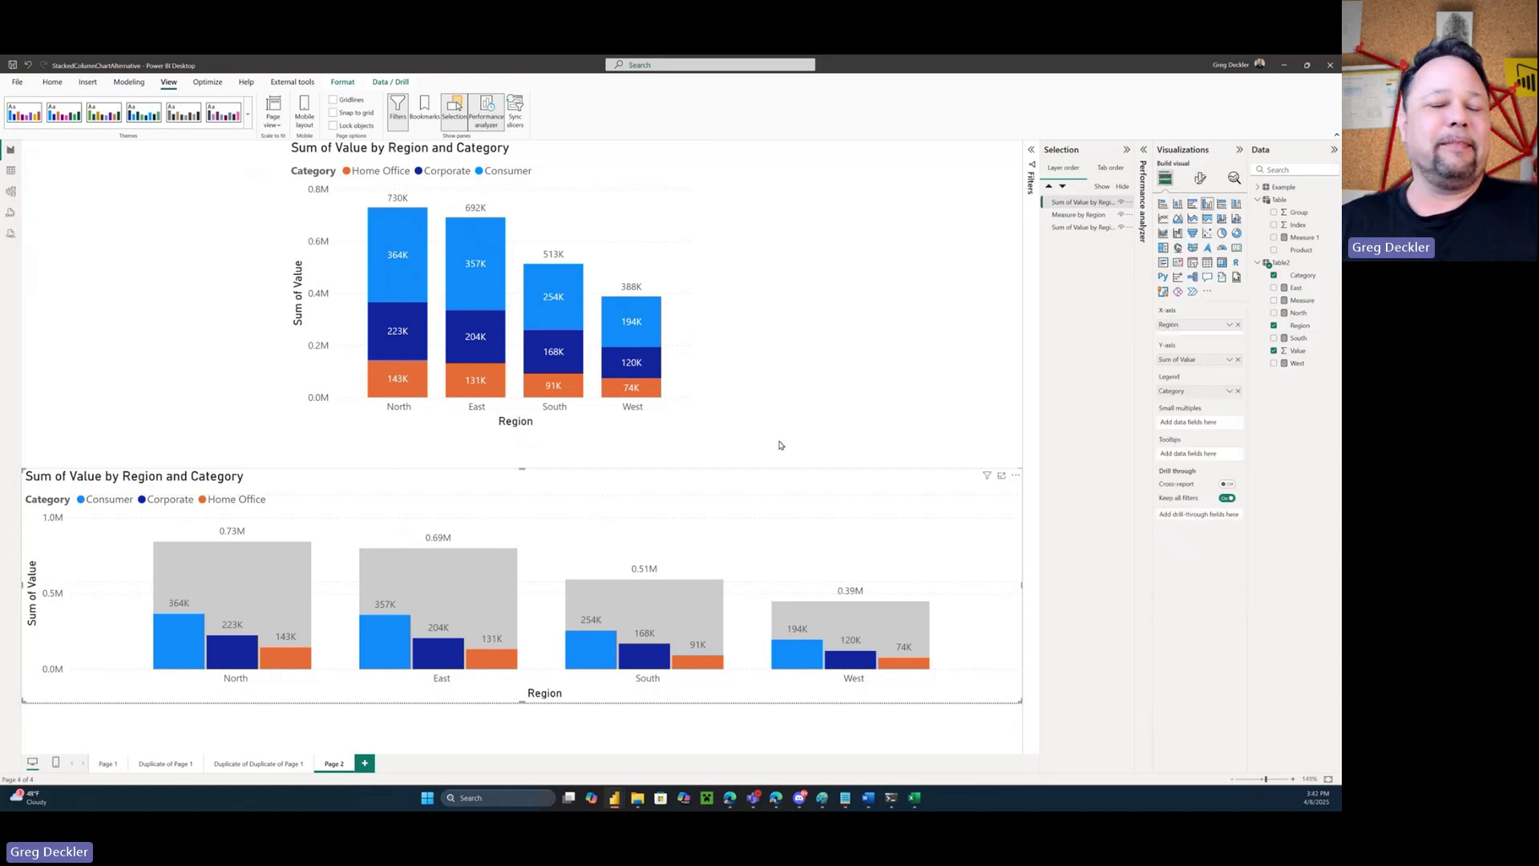
Reduce the space between categories to 4% in the column layout of the gray region chart
left_click(1200, 179)
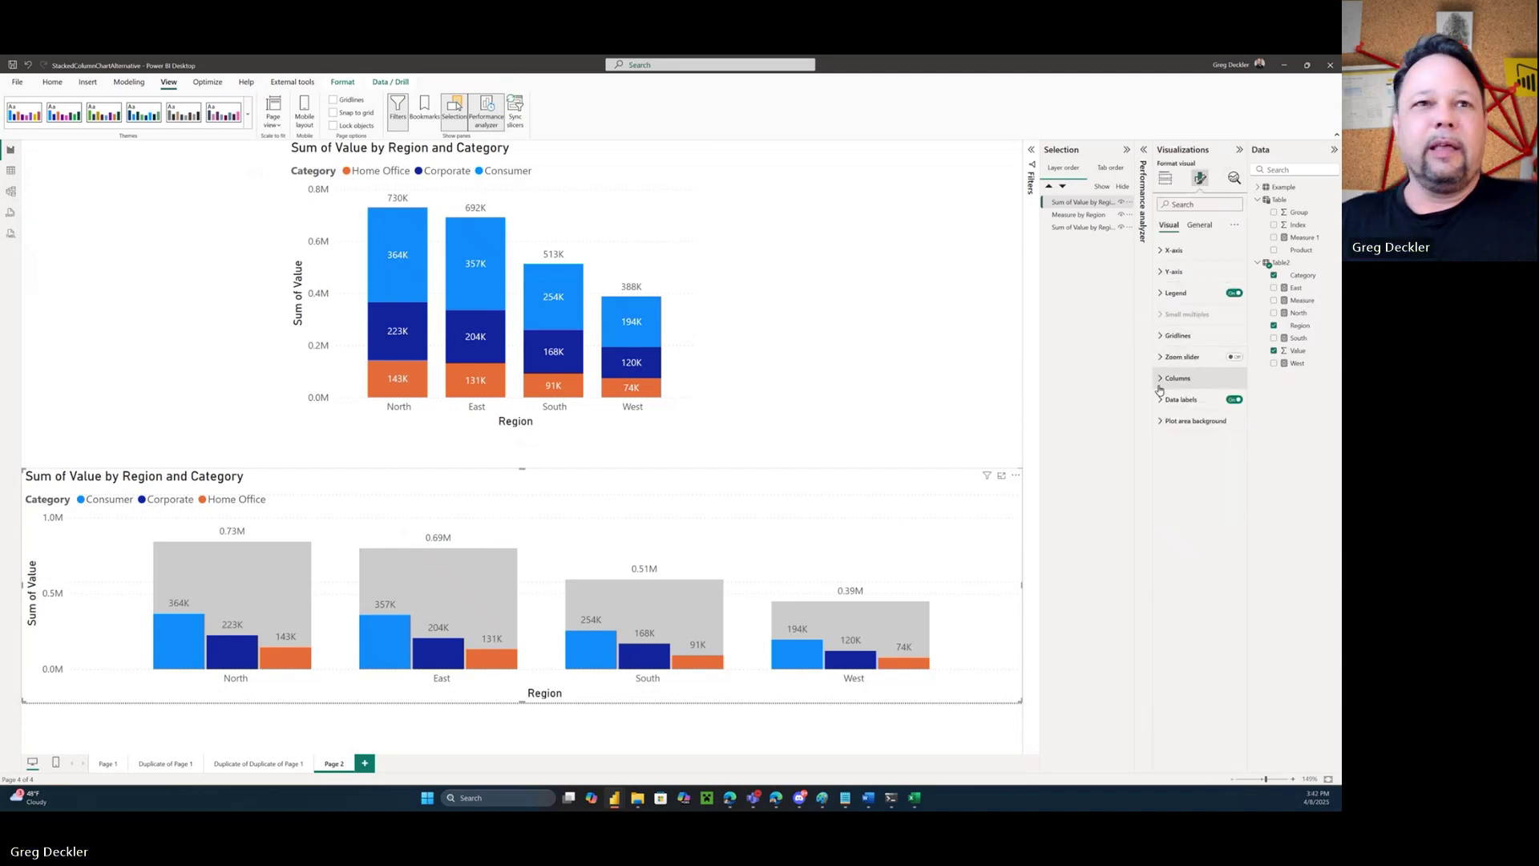
left_click(1080, 215)
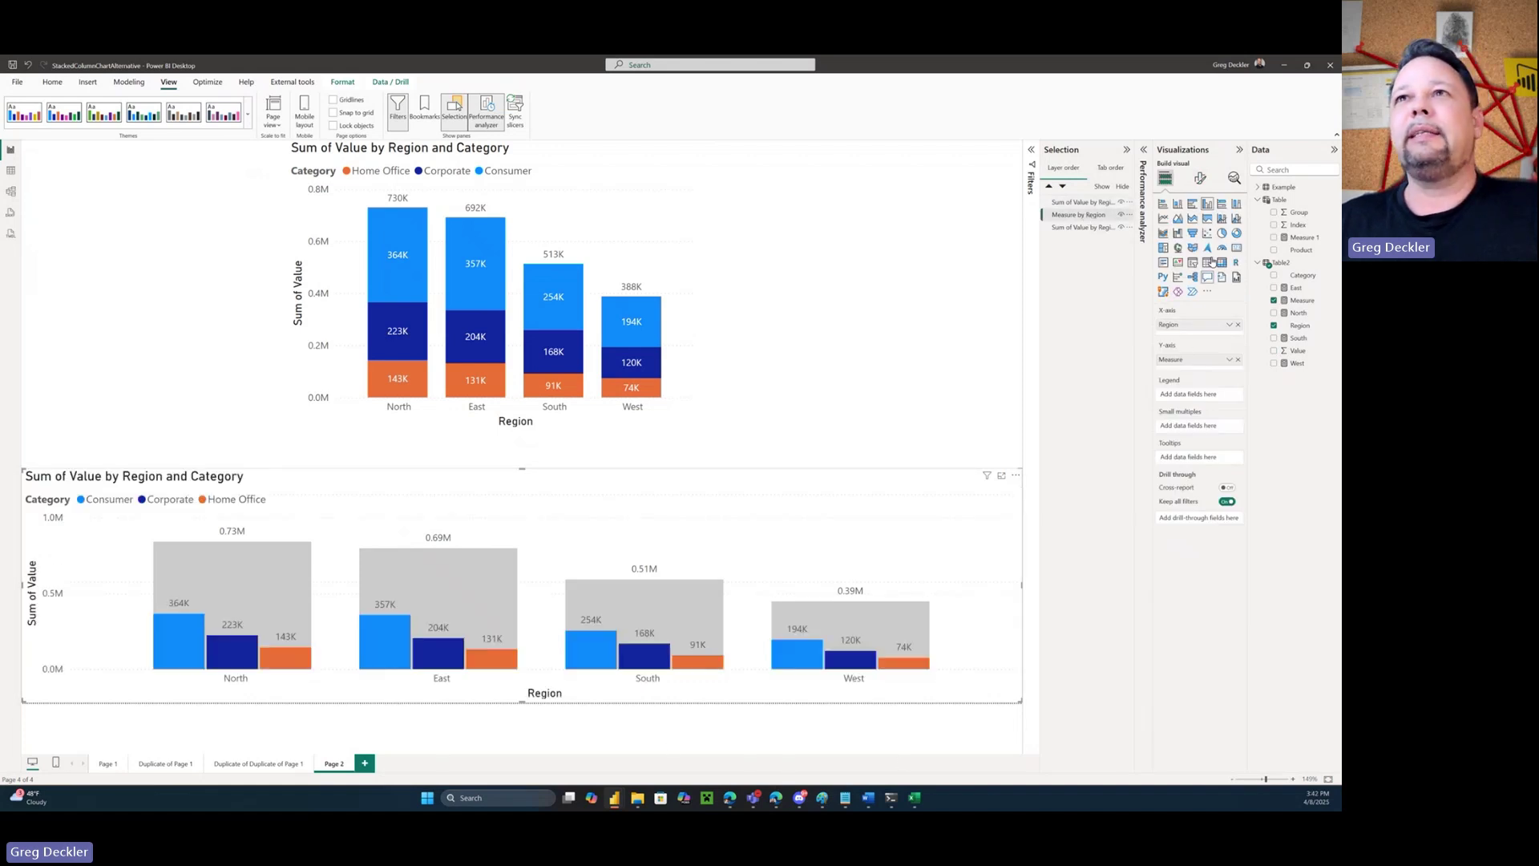
left_click(1200, 178)
left_click(1175, 379)
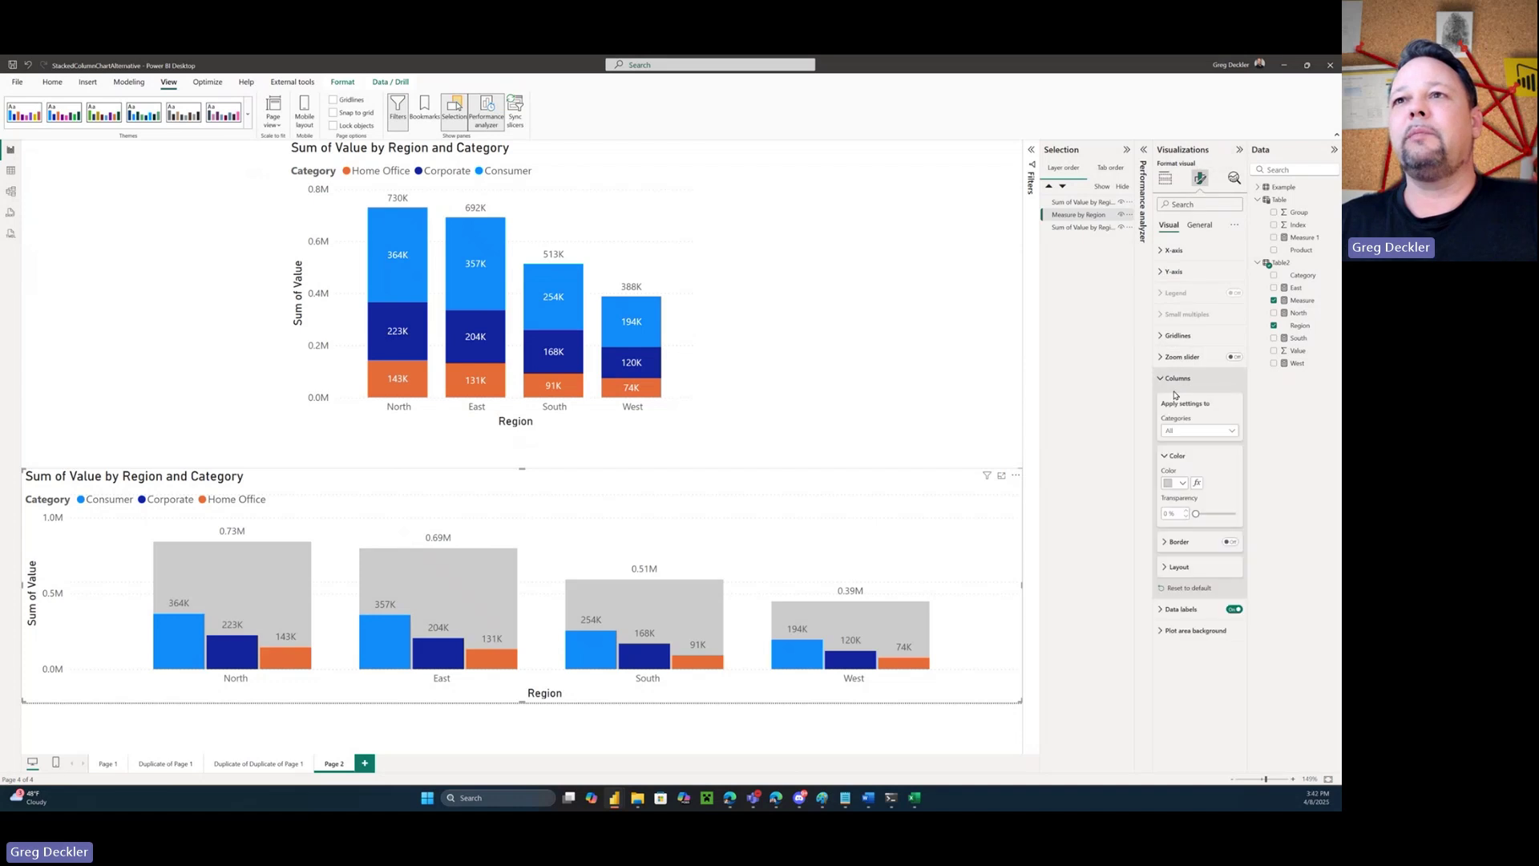
left_click(1162, 568)
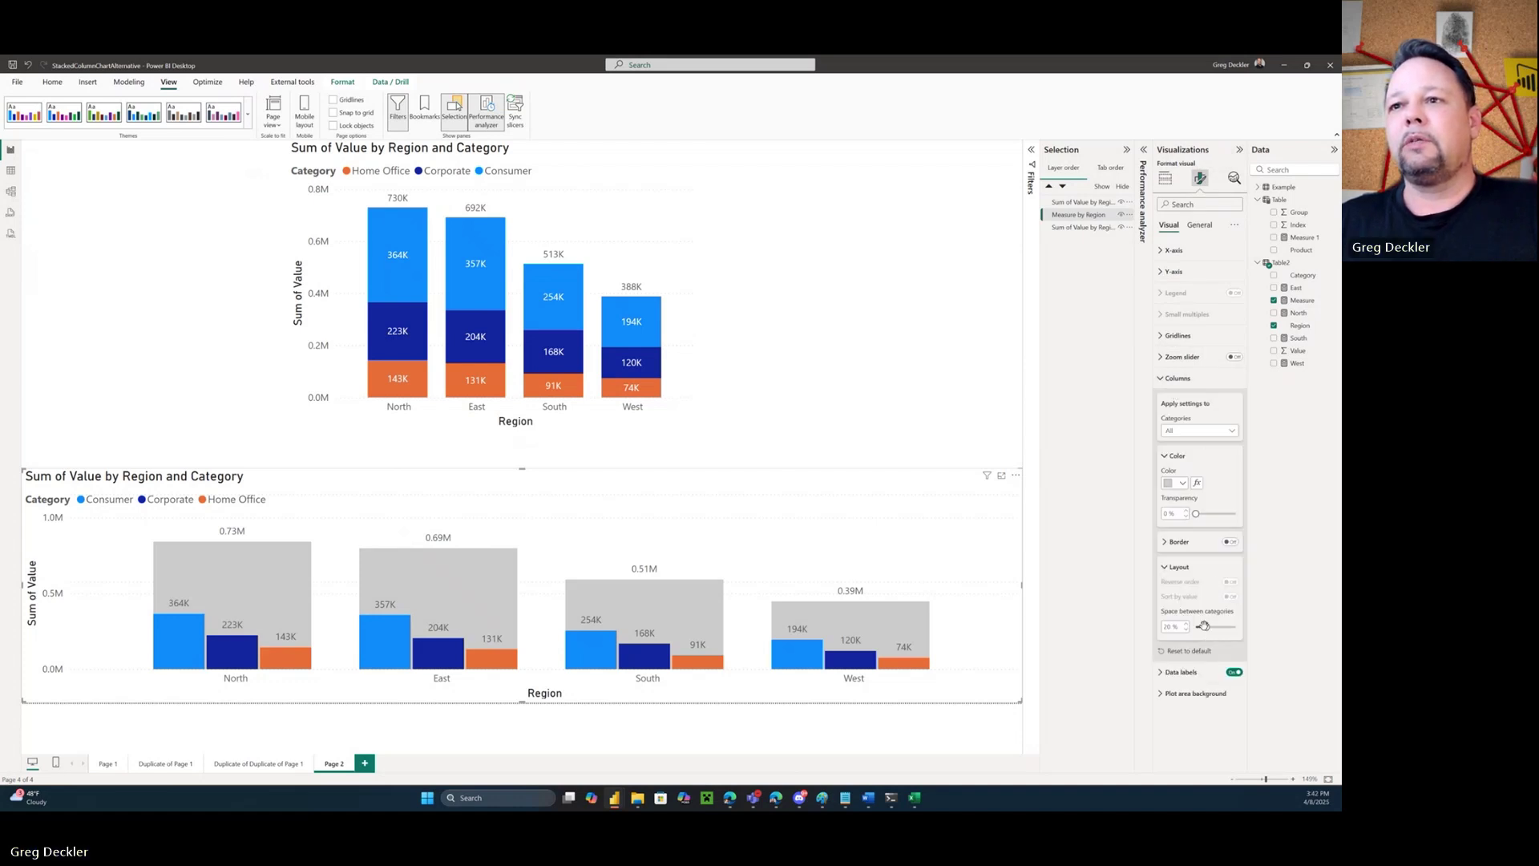
left_click_drag(1207, 627, 1198, 627)
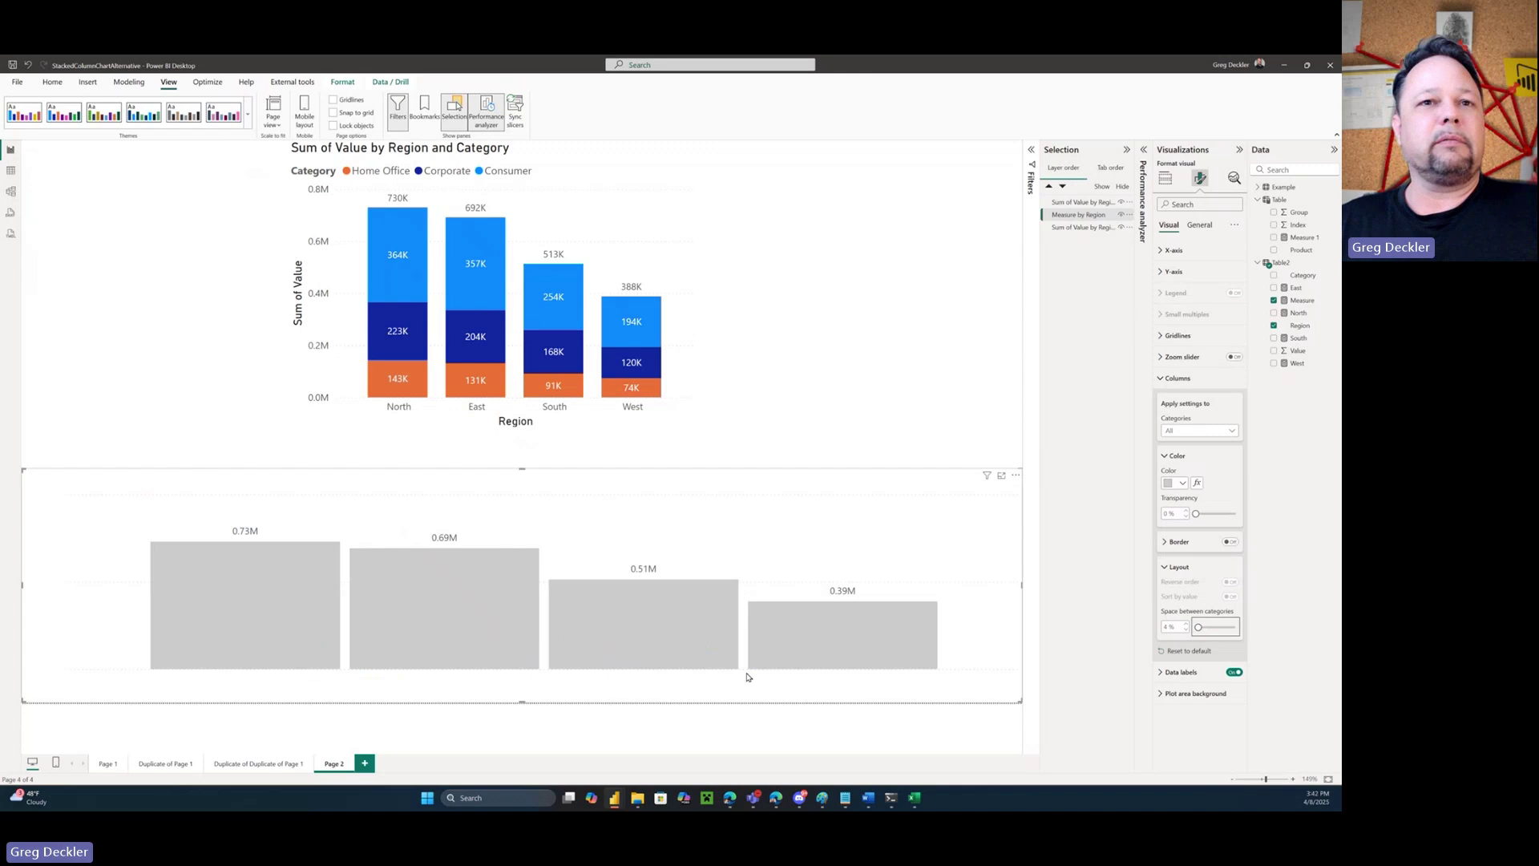
Compare the overlaid charts on Page 2 with the nested column version on Page 1
left_click(993, 374)
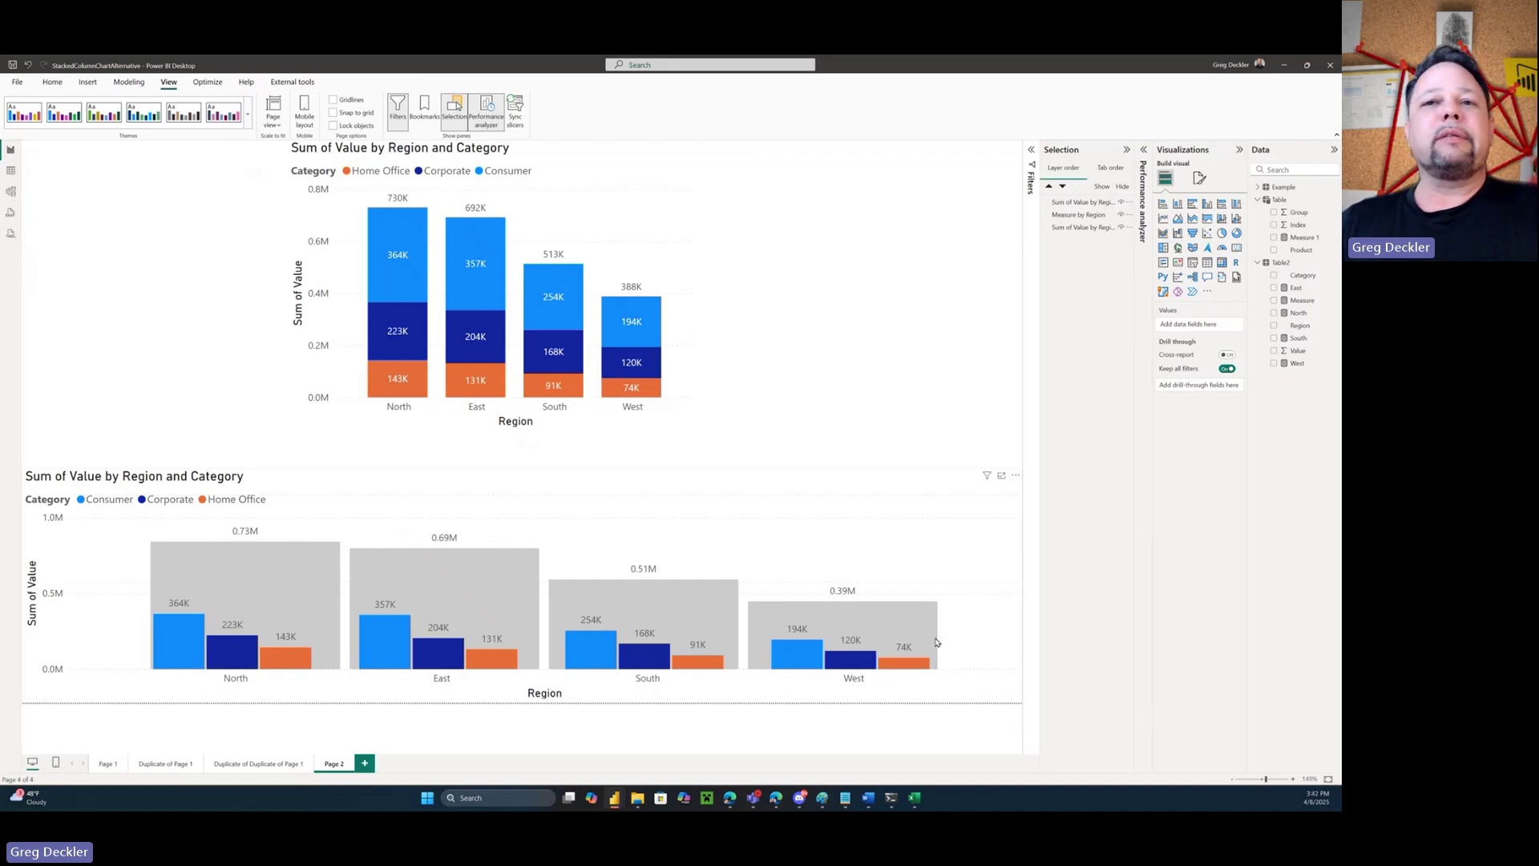
left_click(106, 764)
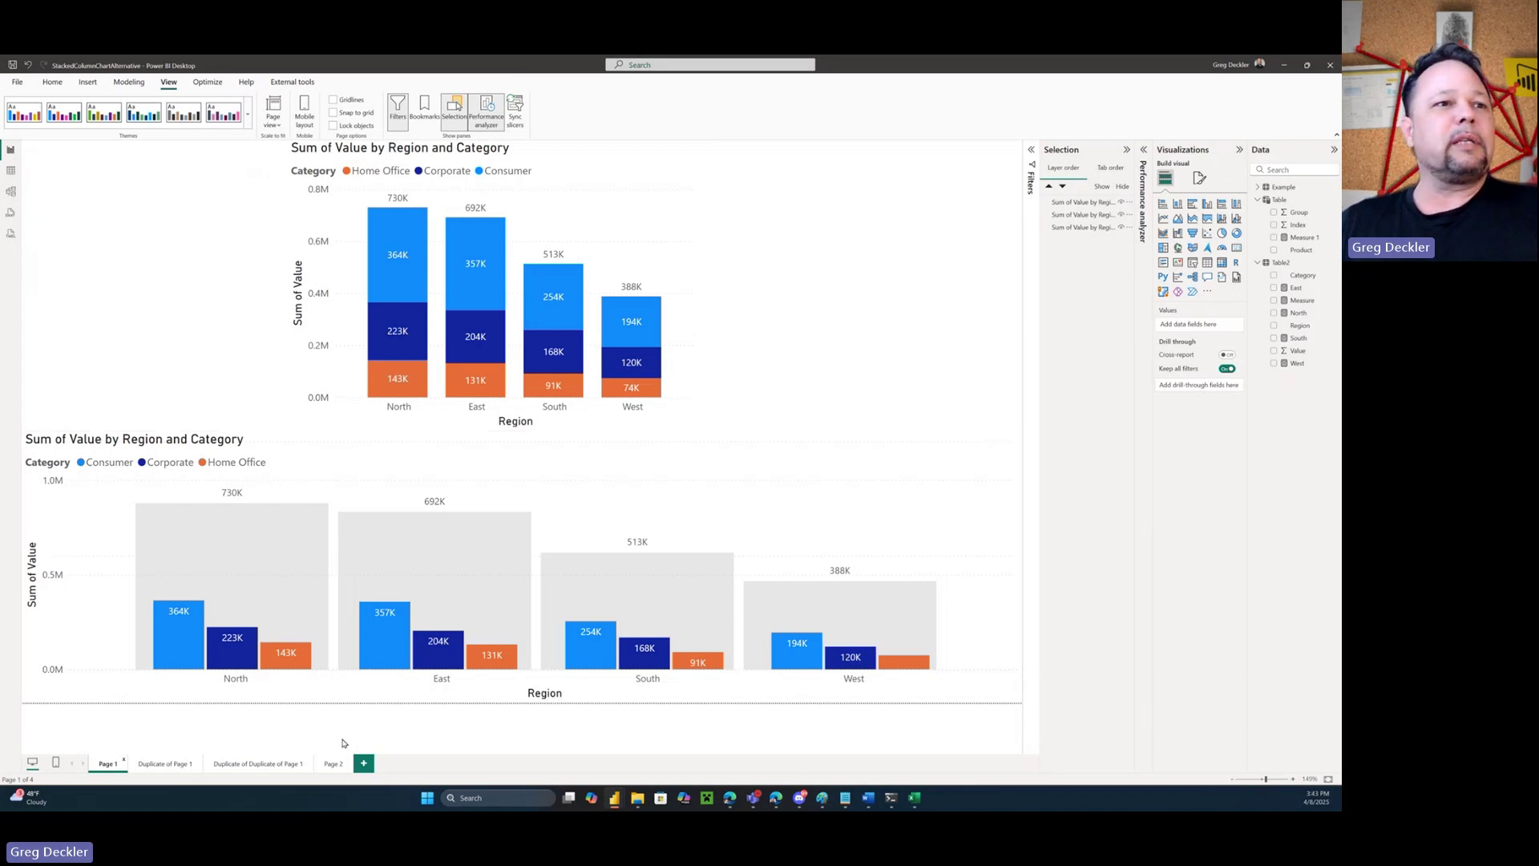
left_click(330, 764)
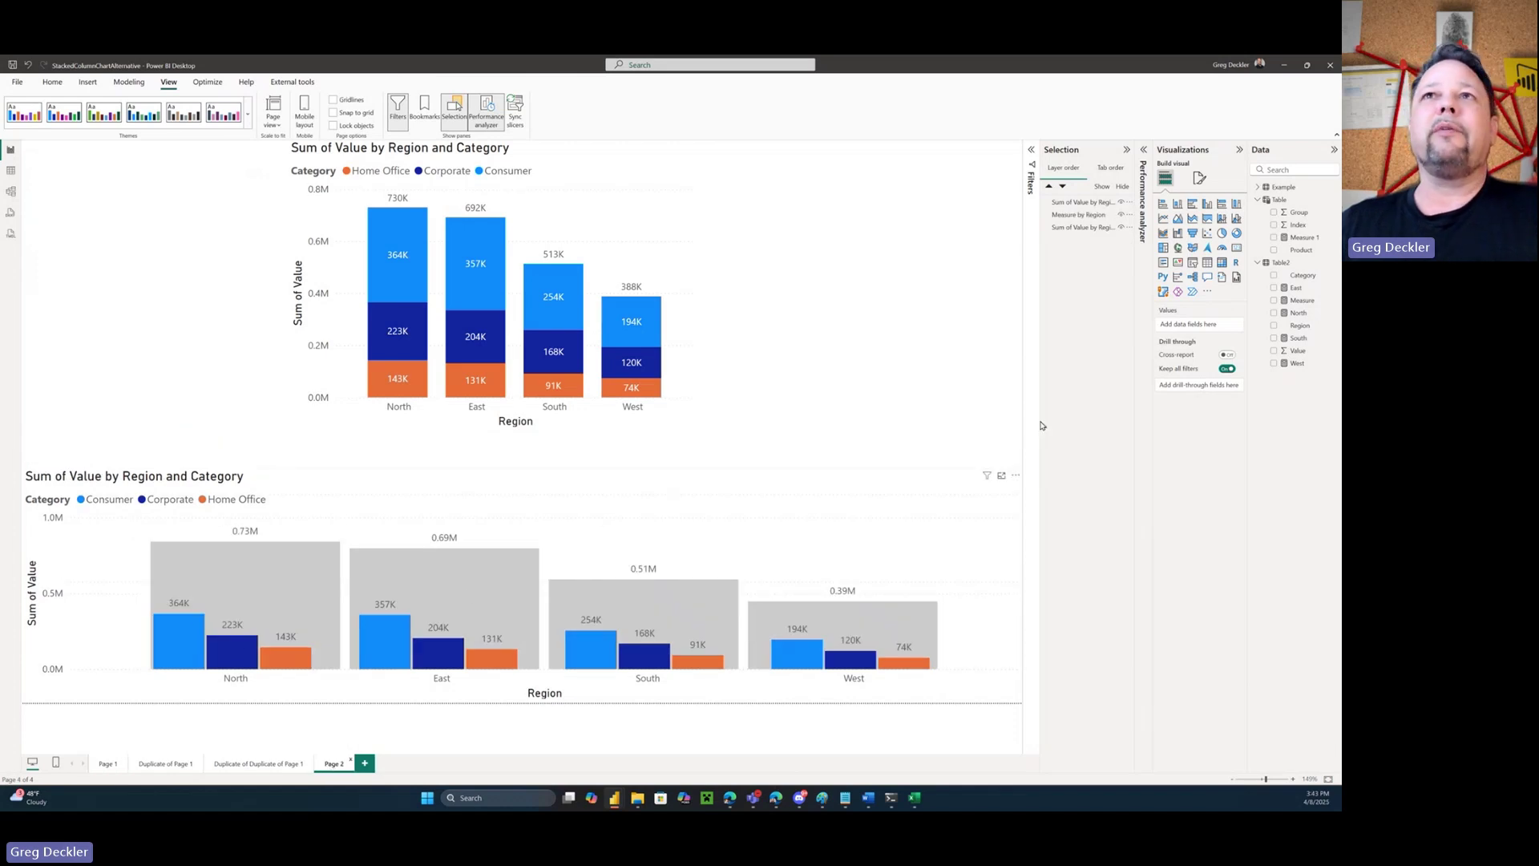
Set the display units of the gray region chart's data label values to Thousands
left_click(1085, 214)
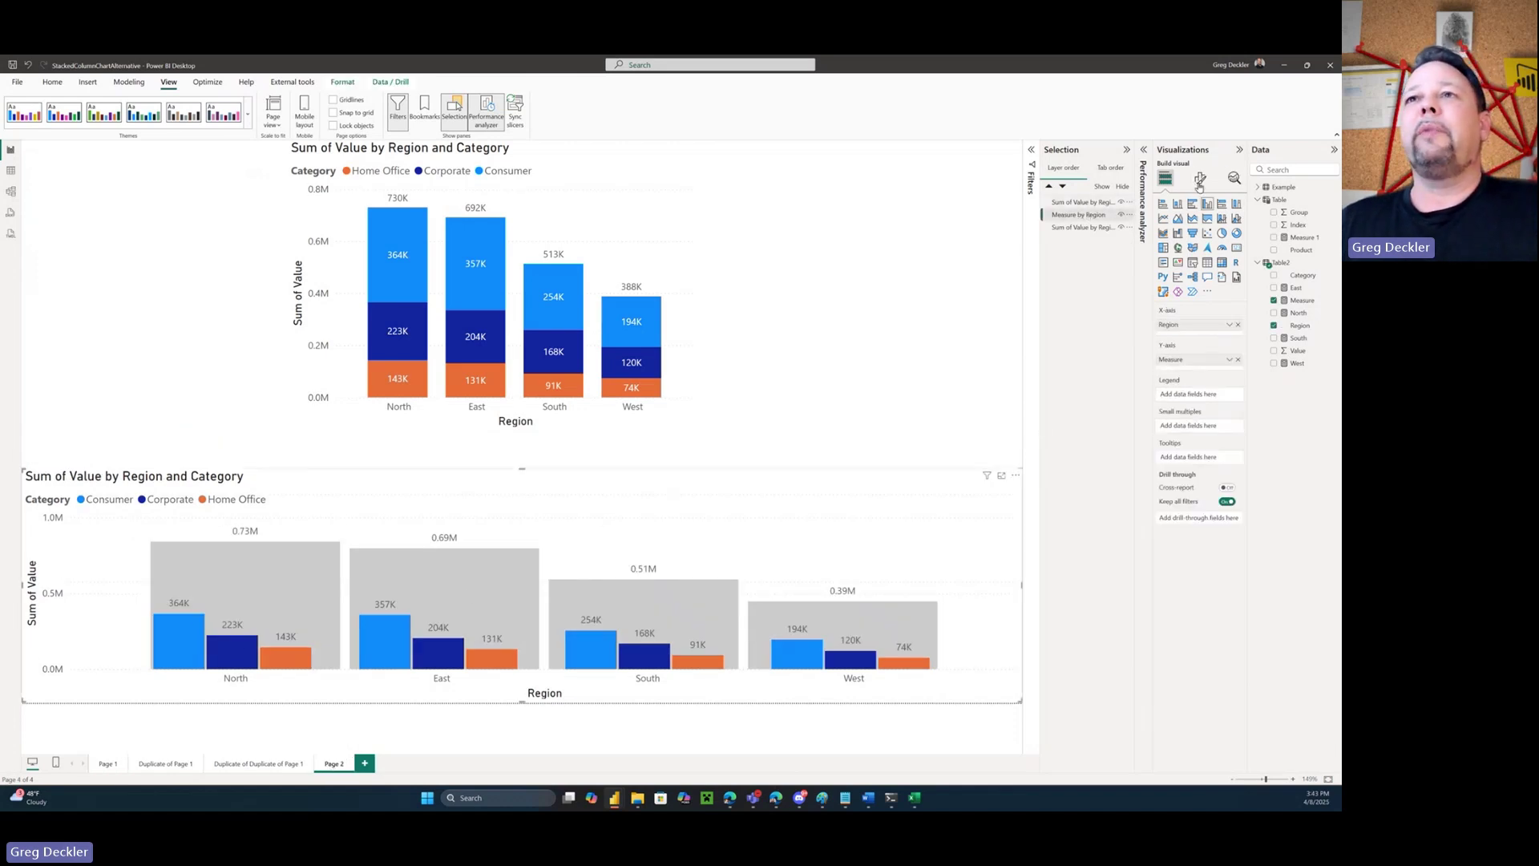
left_click(1200, 178)
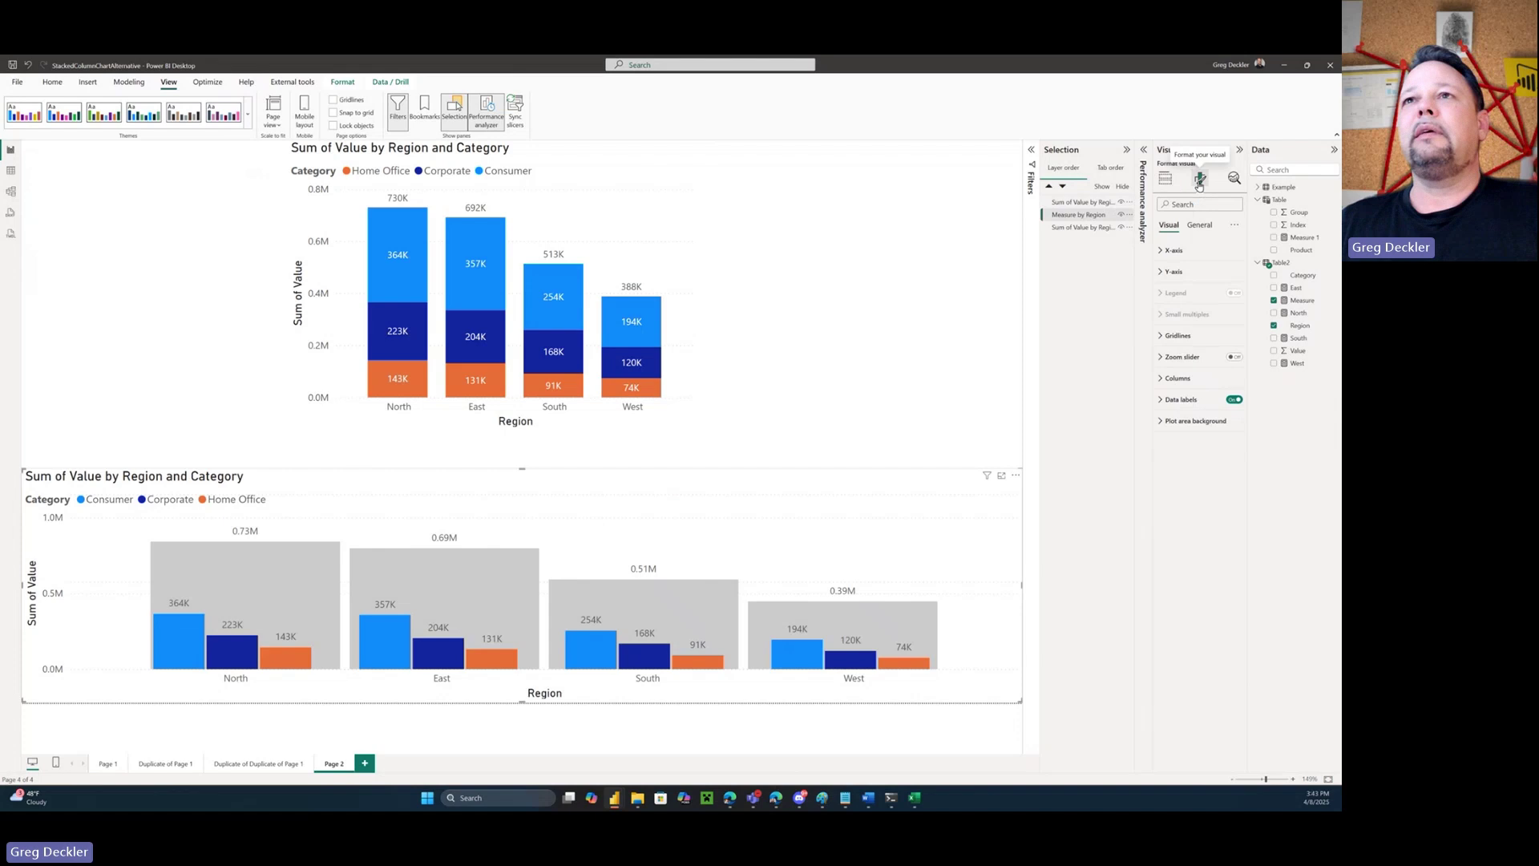
left_click(1179, 399)
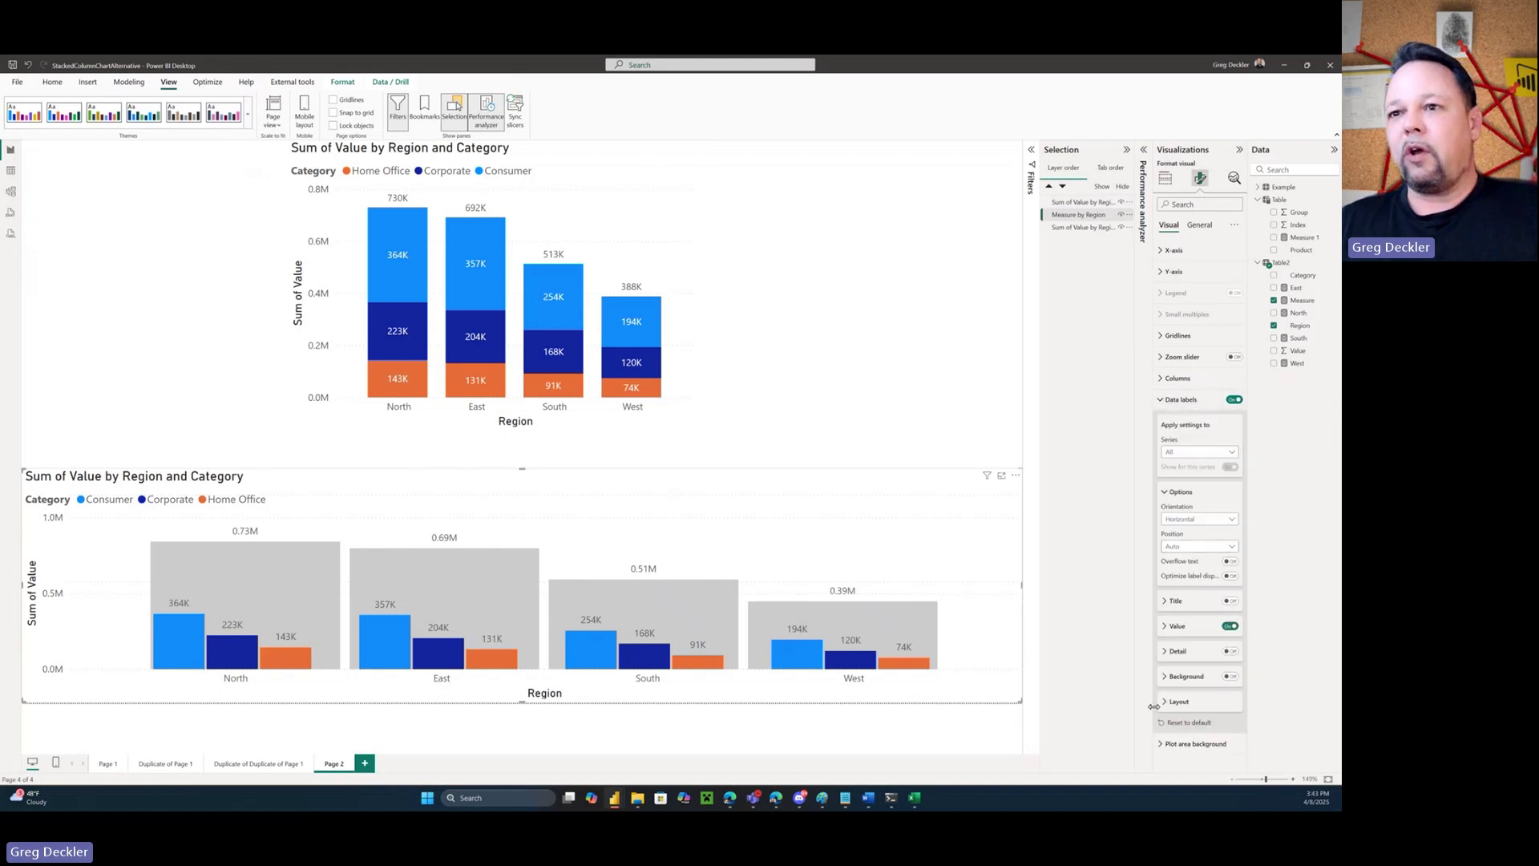
left_click(1167, 633)
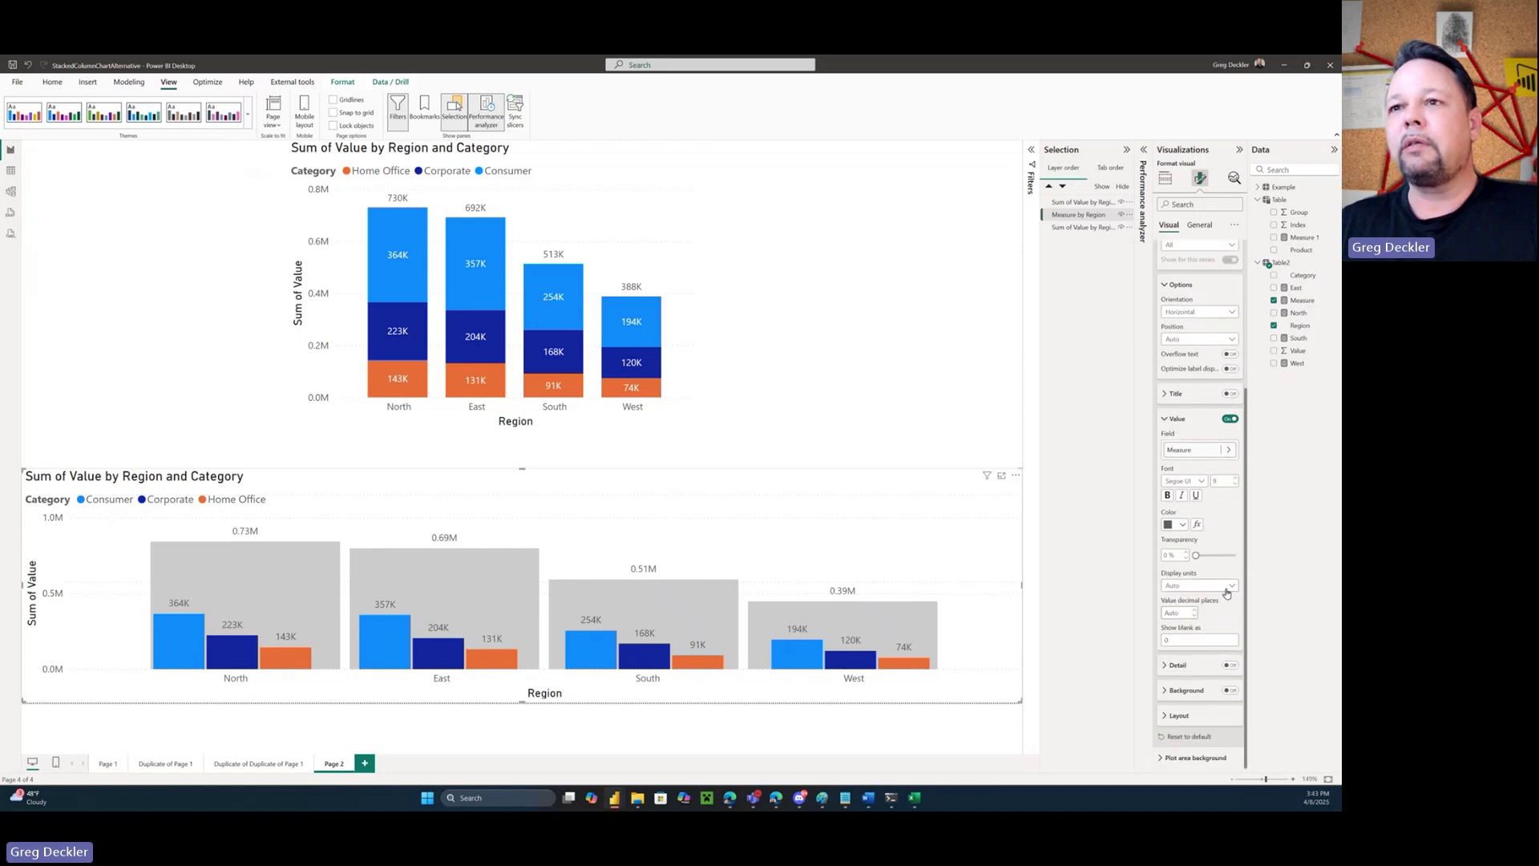
left_click(1226, 588)
left_click(1181, 625)
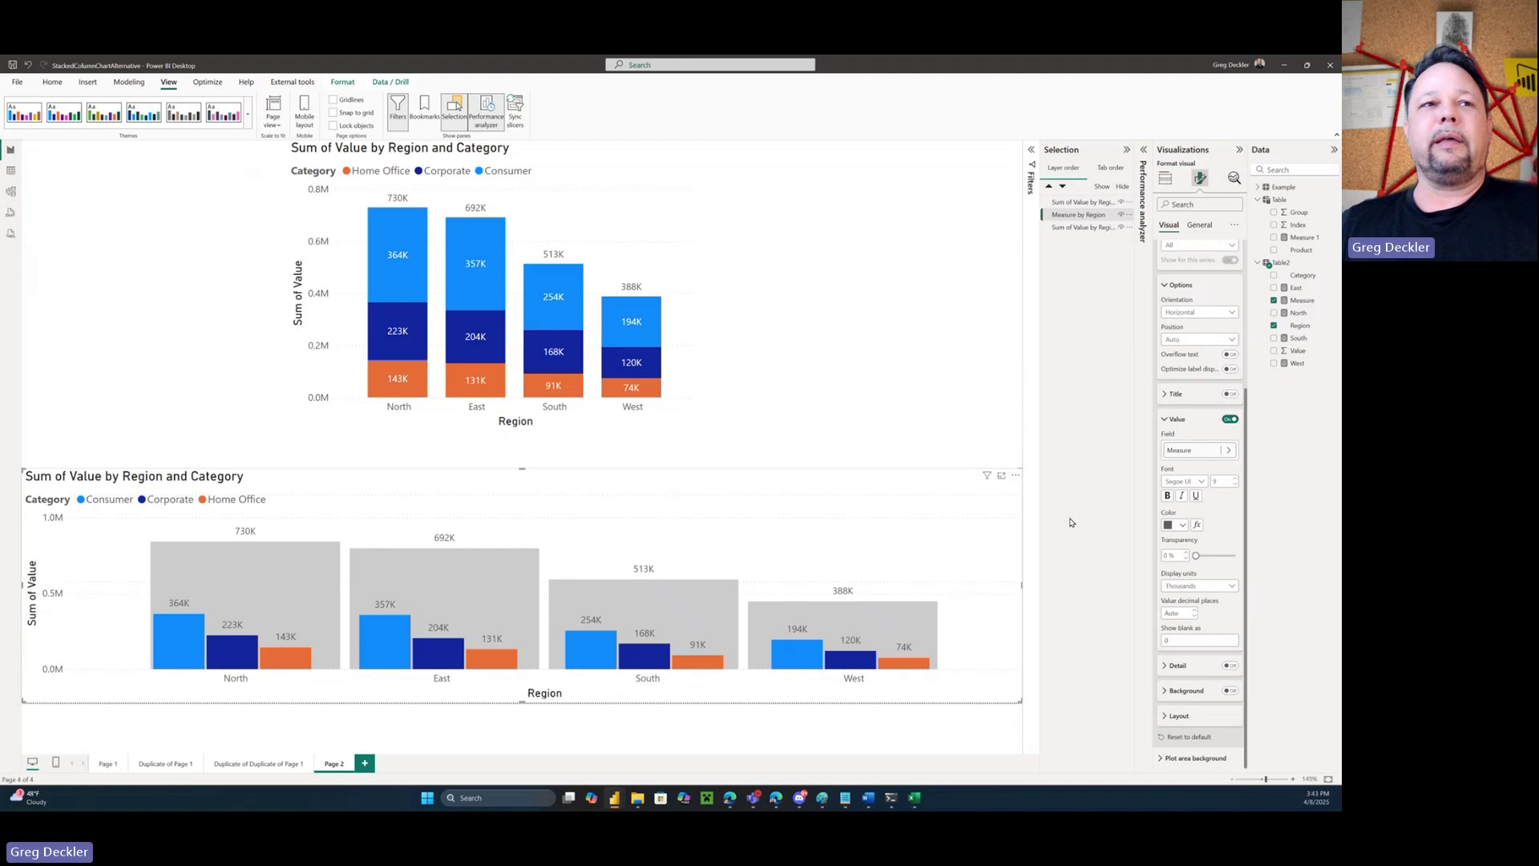
Try Millions and Billions as display units for the region total labels, returning them to Auto
left_click(1231, 585)
left_click(1185, 636)
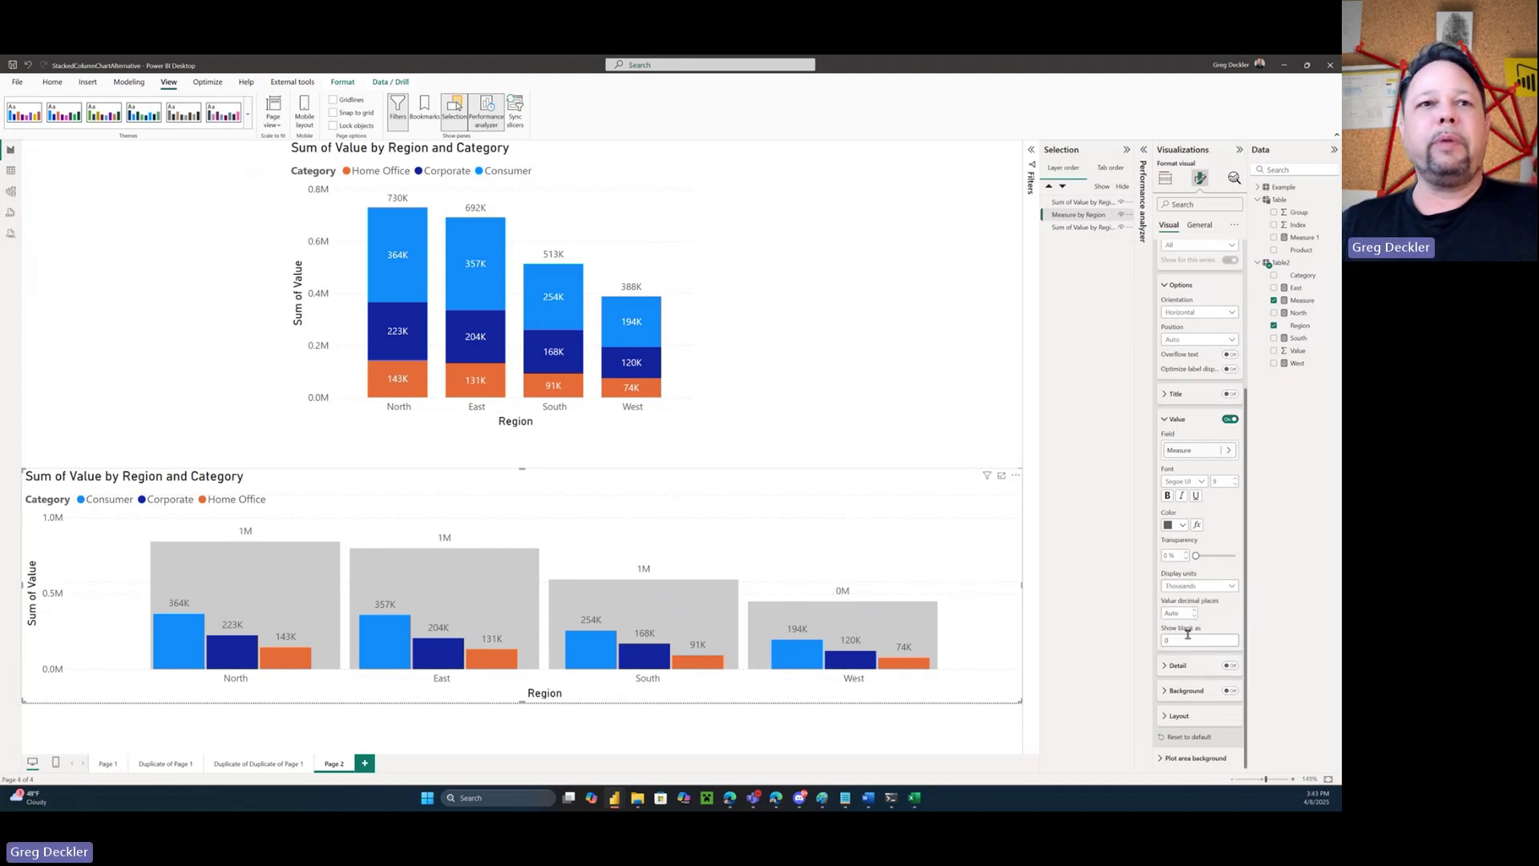
left_click(1231, 586)
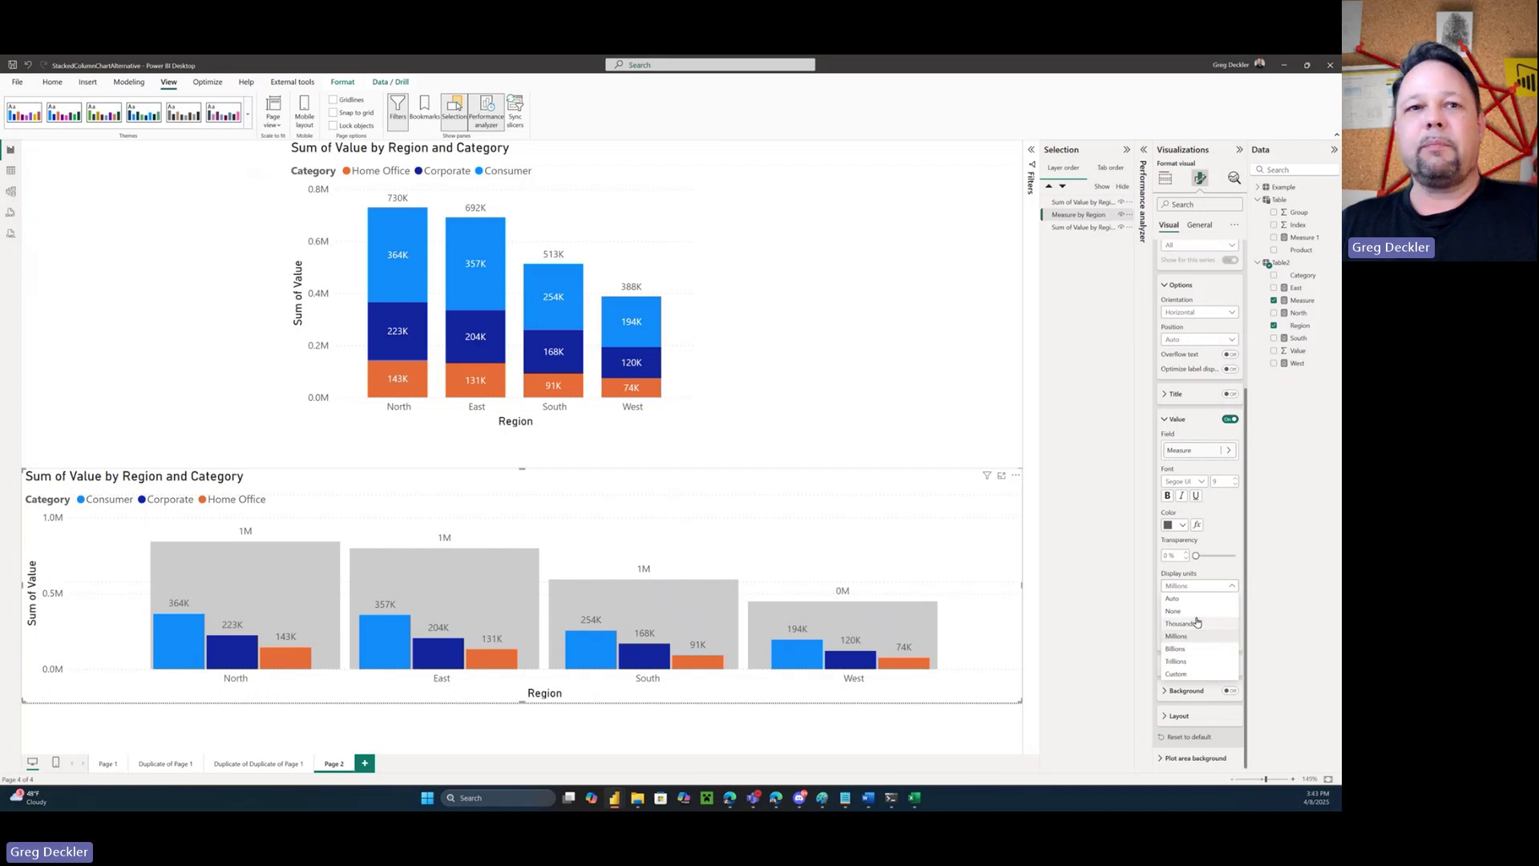
left_click(1185, 649)
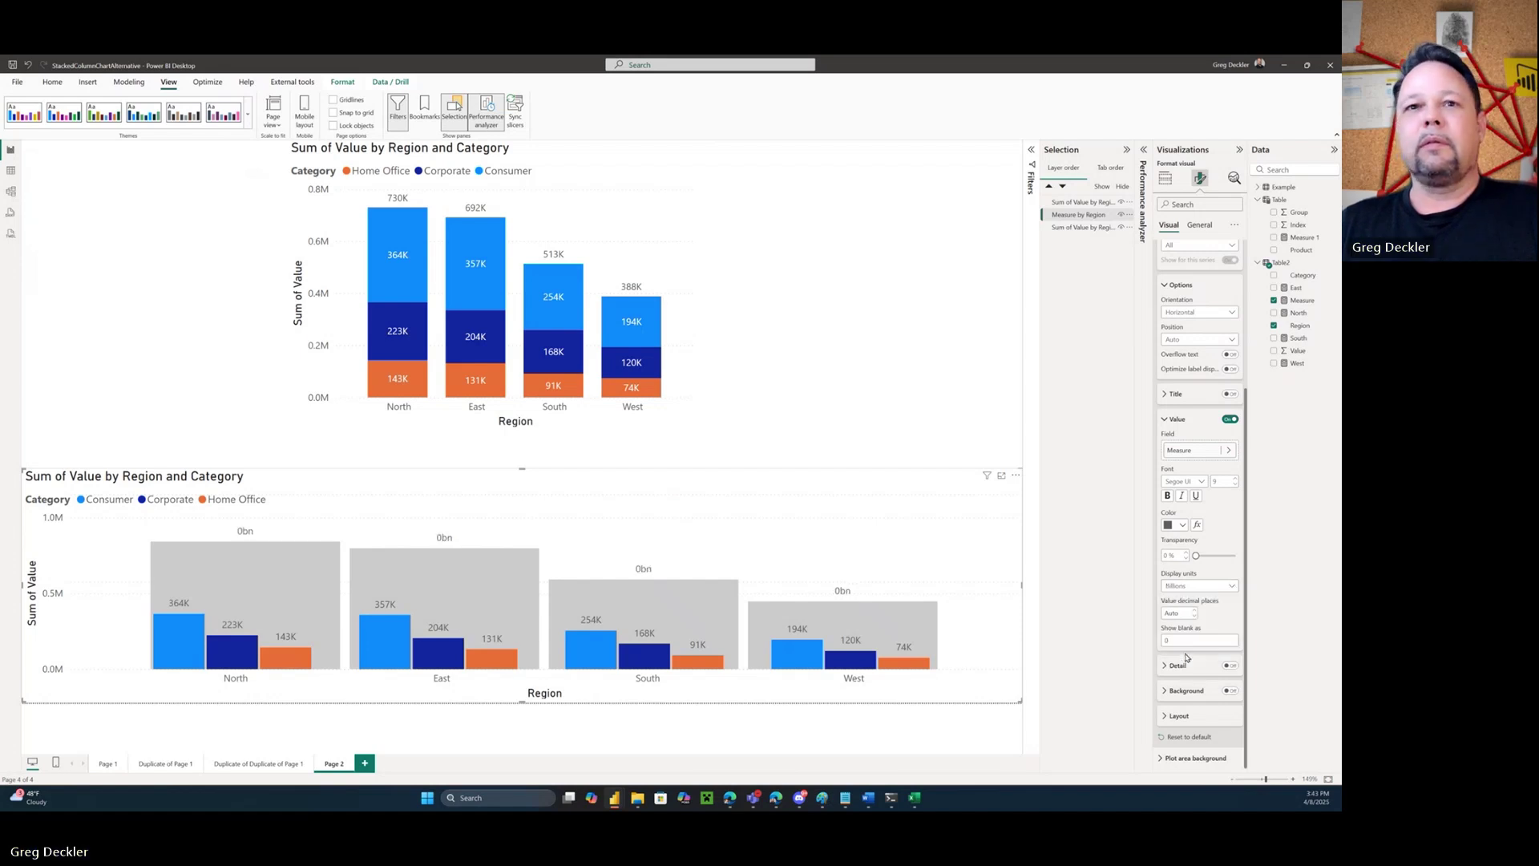
left_click(1227, 587)
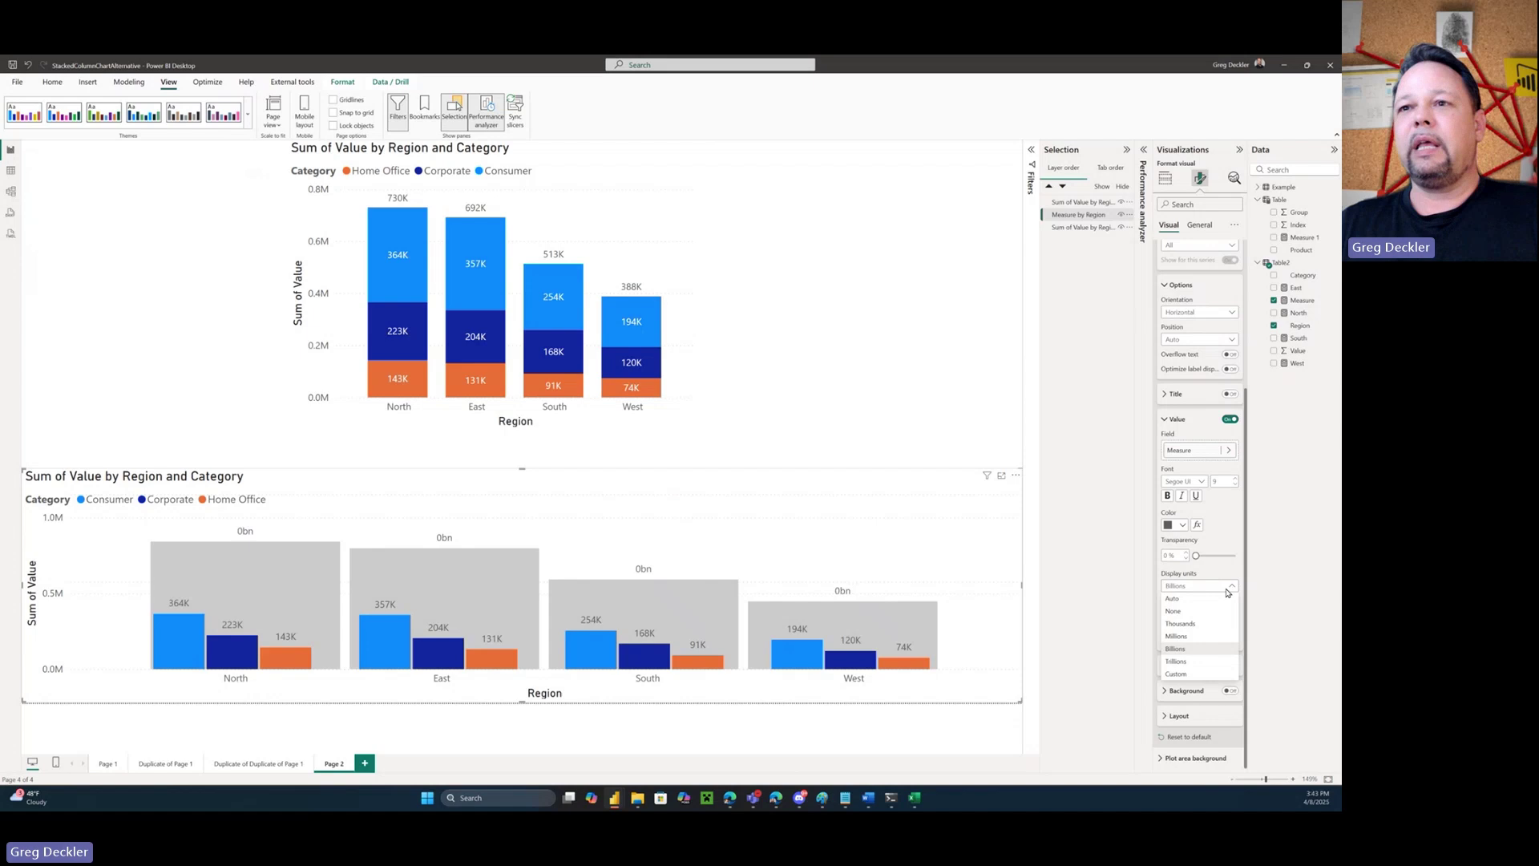
left_click(1181, 601)
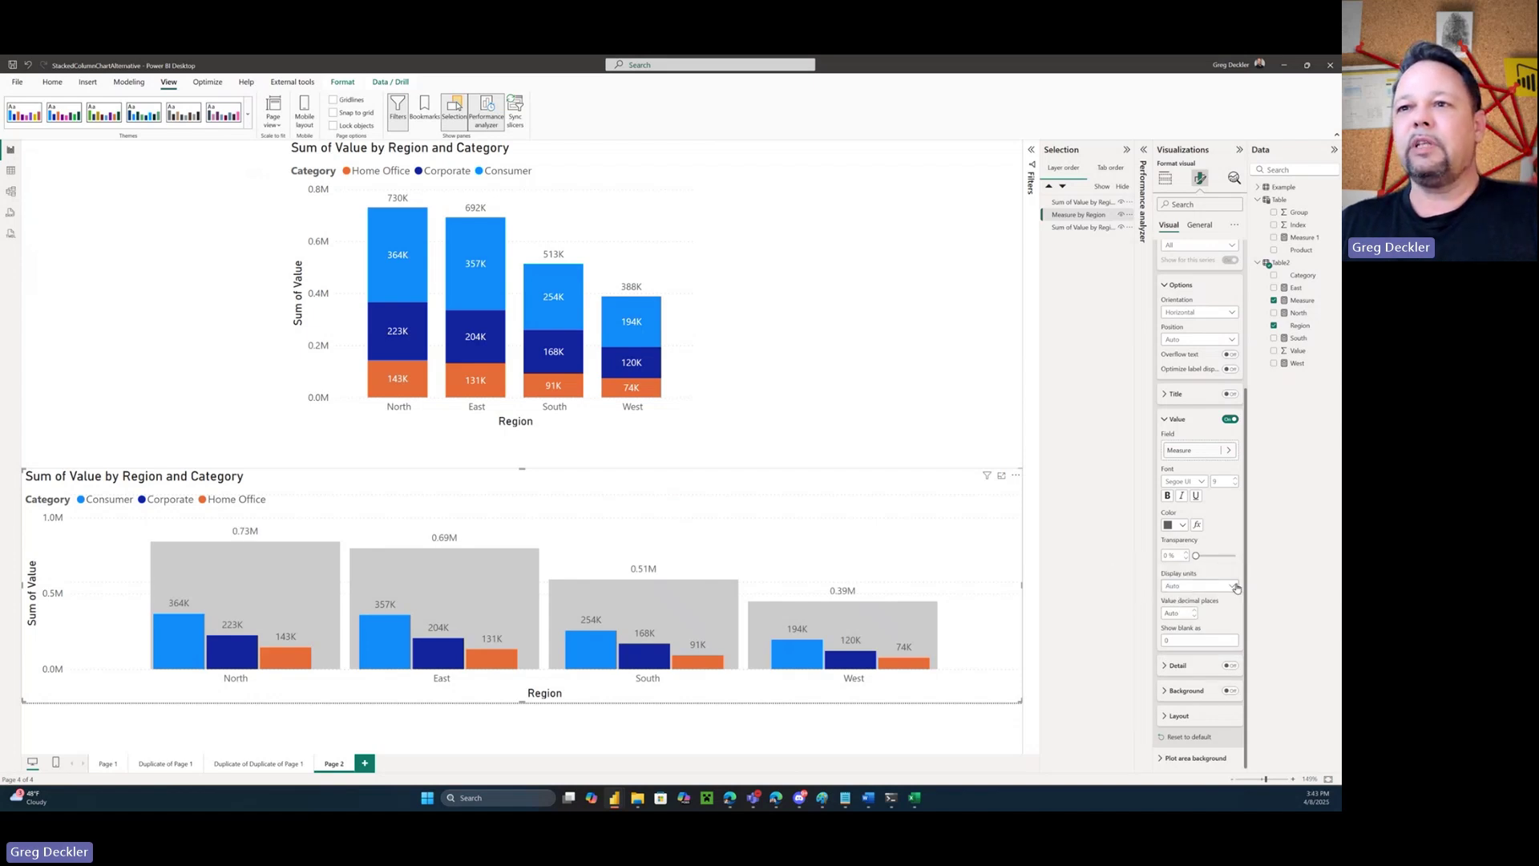
left_click(1236, 588)
left_click(1182, 642)
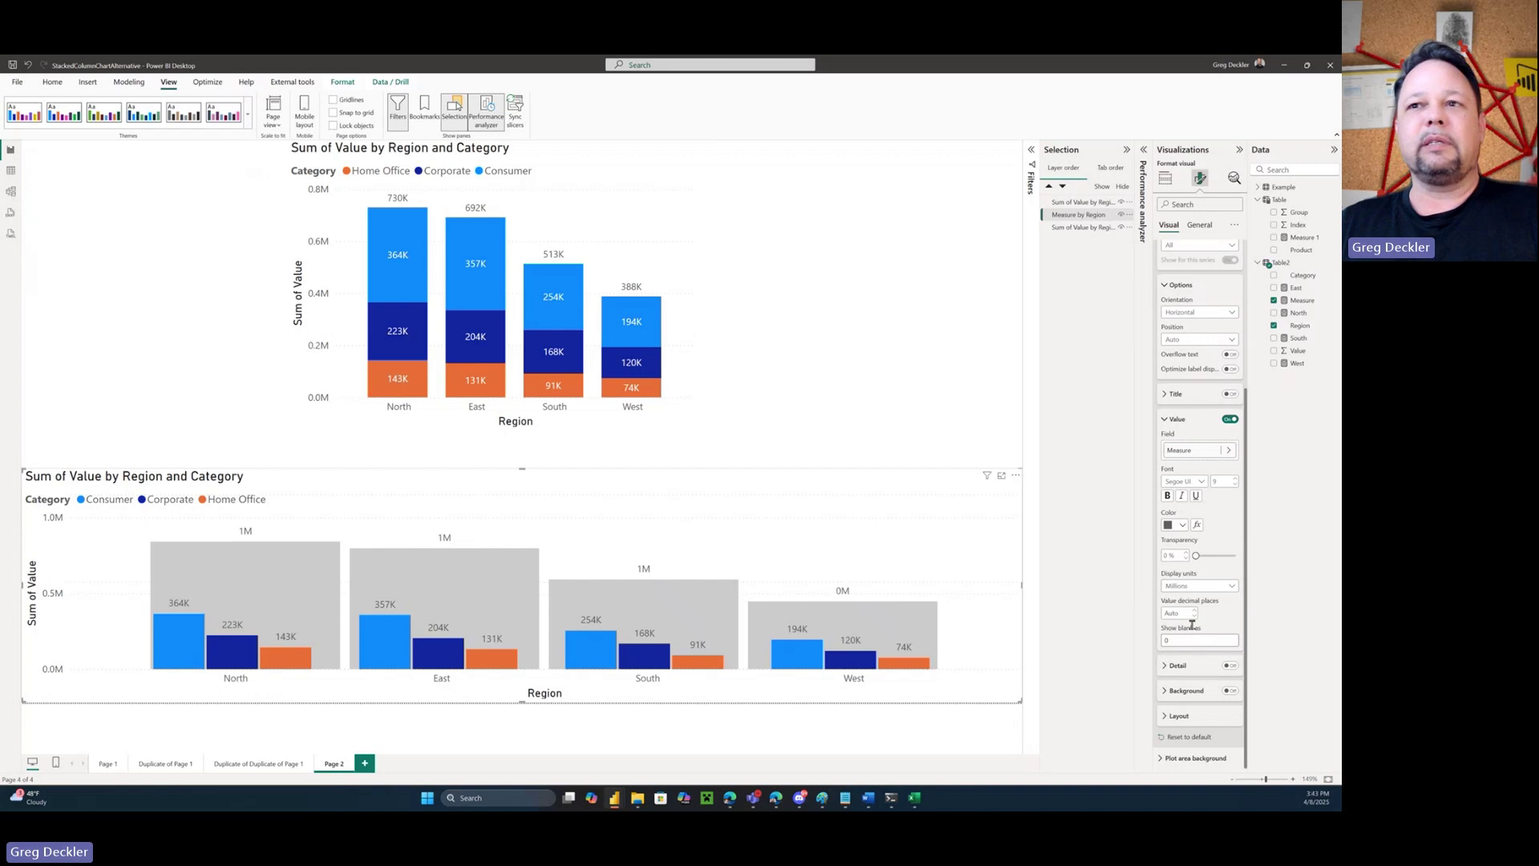
left_click(1233, 589)
left_click(1184, 599)
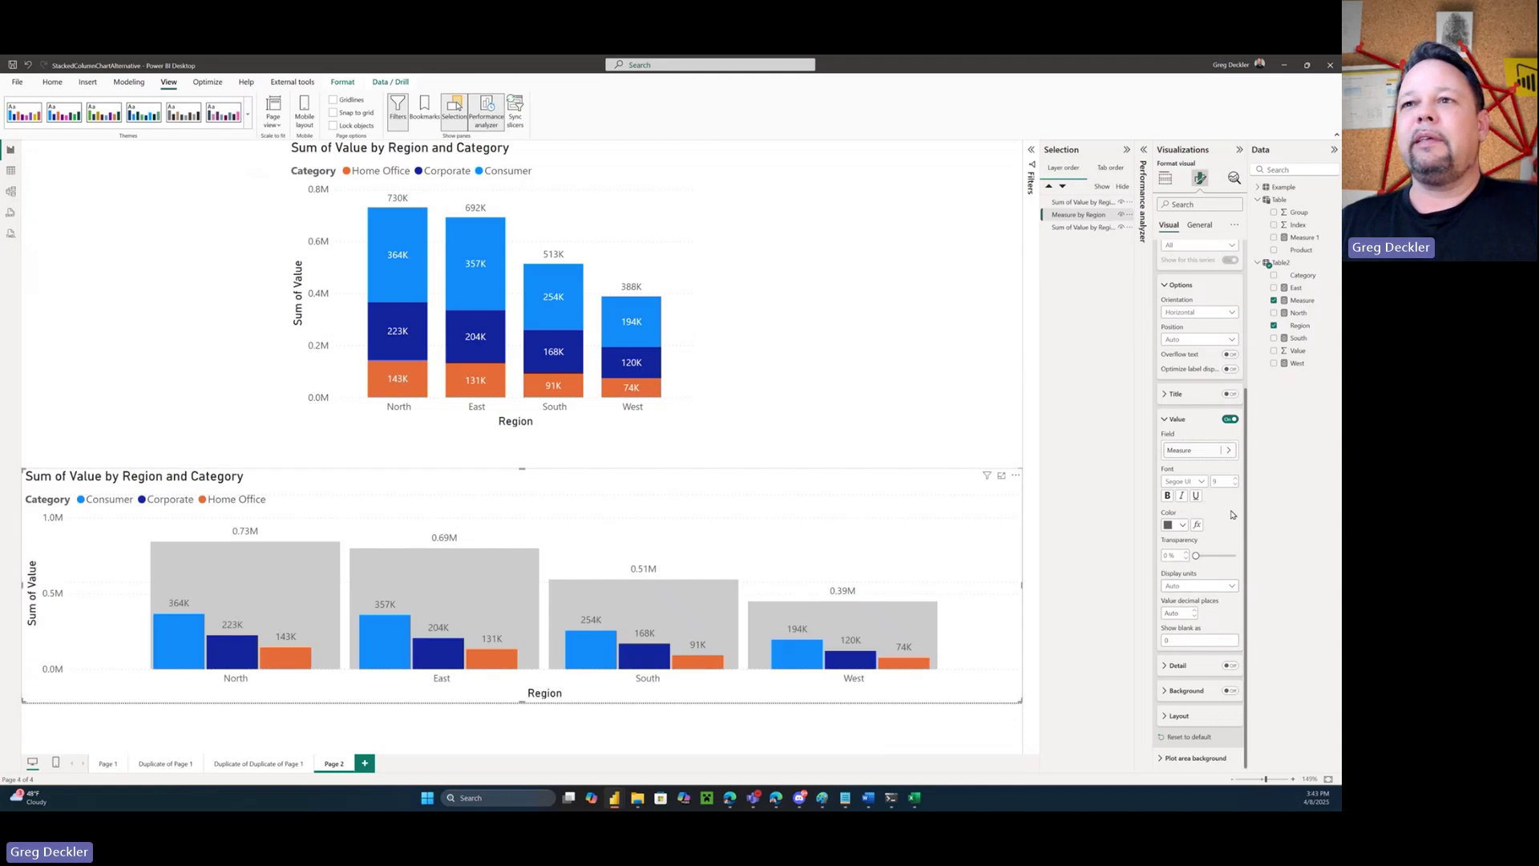
Switch the region total labels from Auto back to Thousands and deselect the gray chart
left_click(1227, 586)
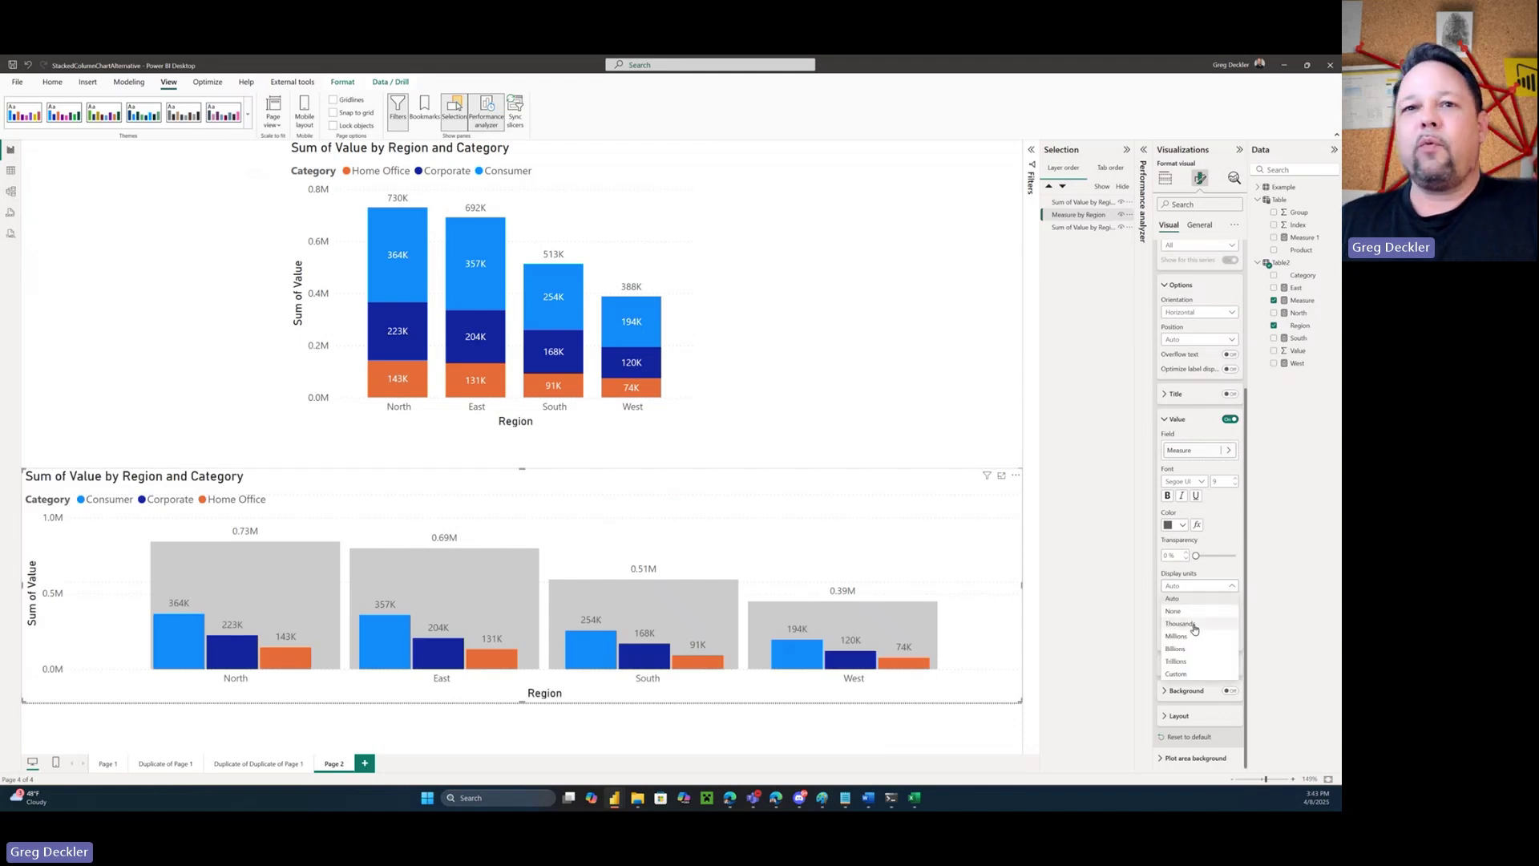
left_click(1180, 628)
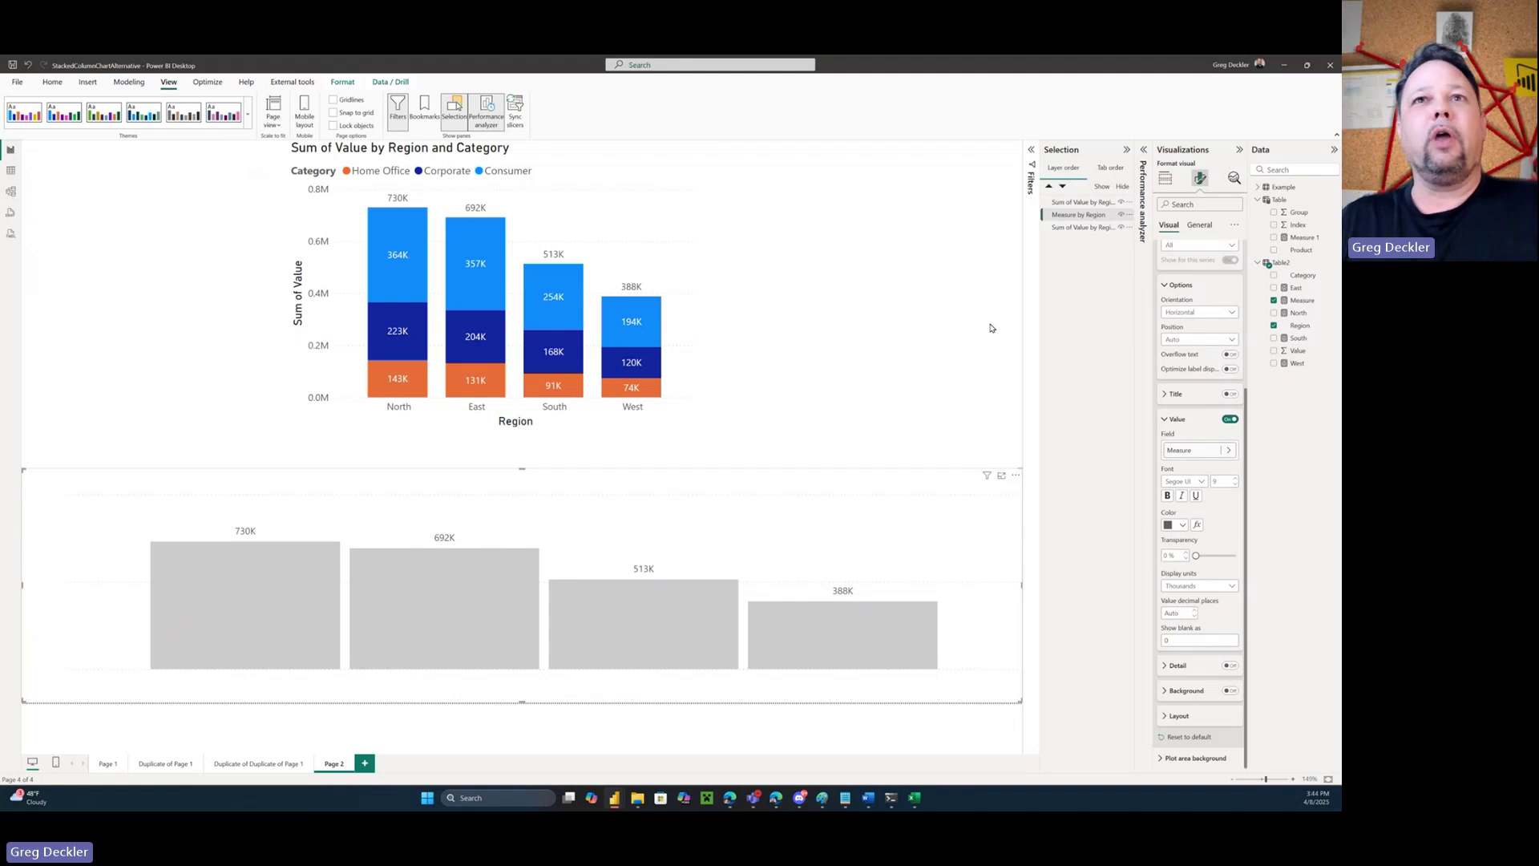
left_click(896, 328)
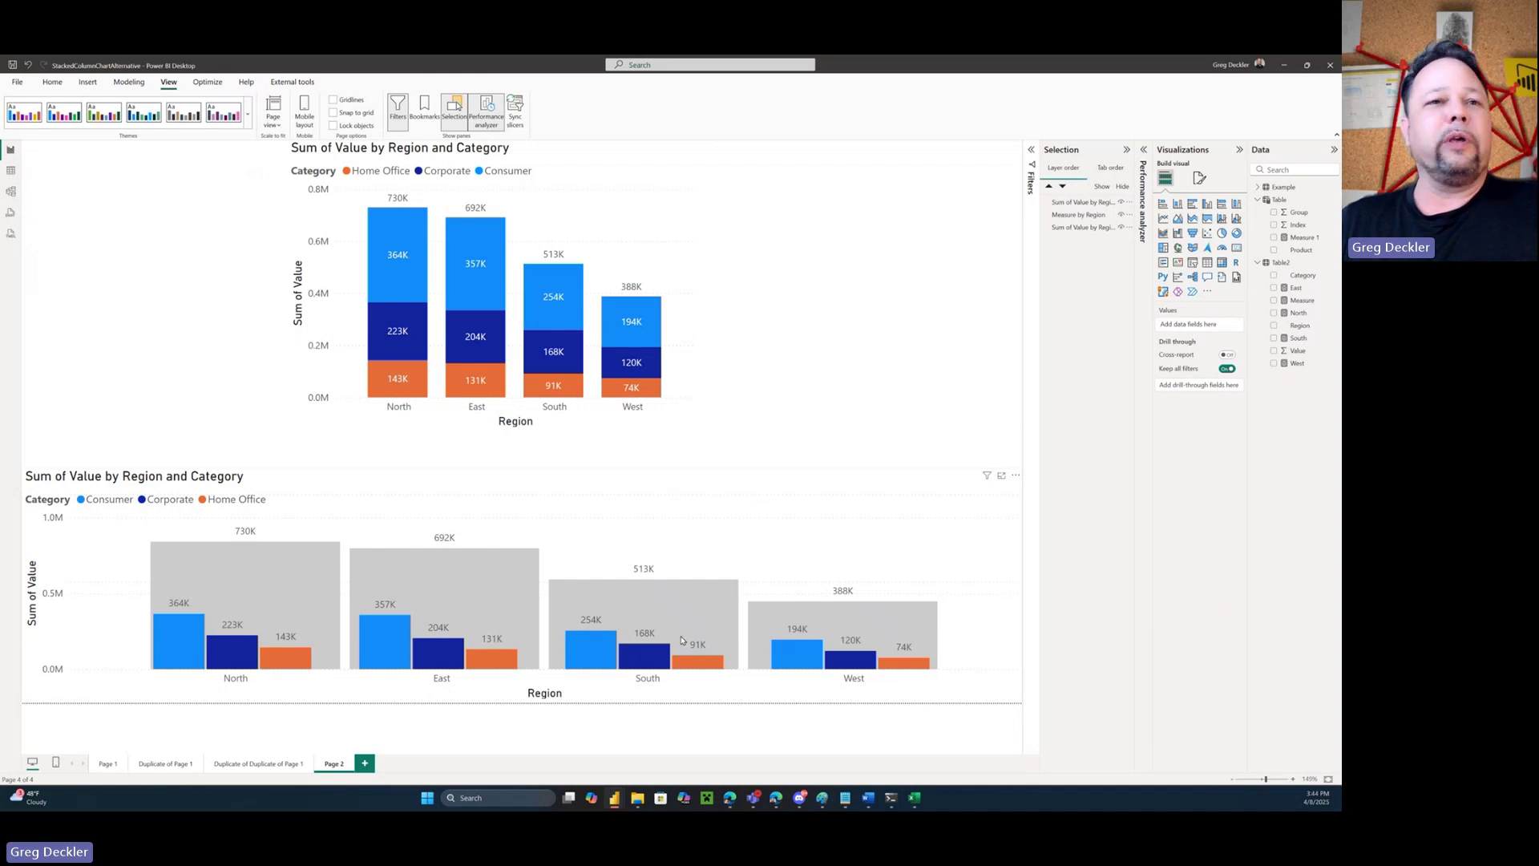
Test cross-highlighting by repeatedly selecting and clearing South's Corporate column in the clustered category chart
left_click(651, 659)
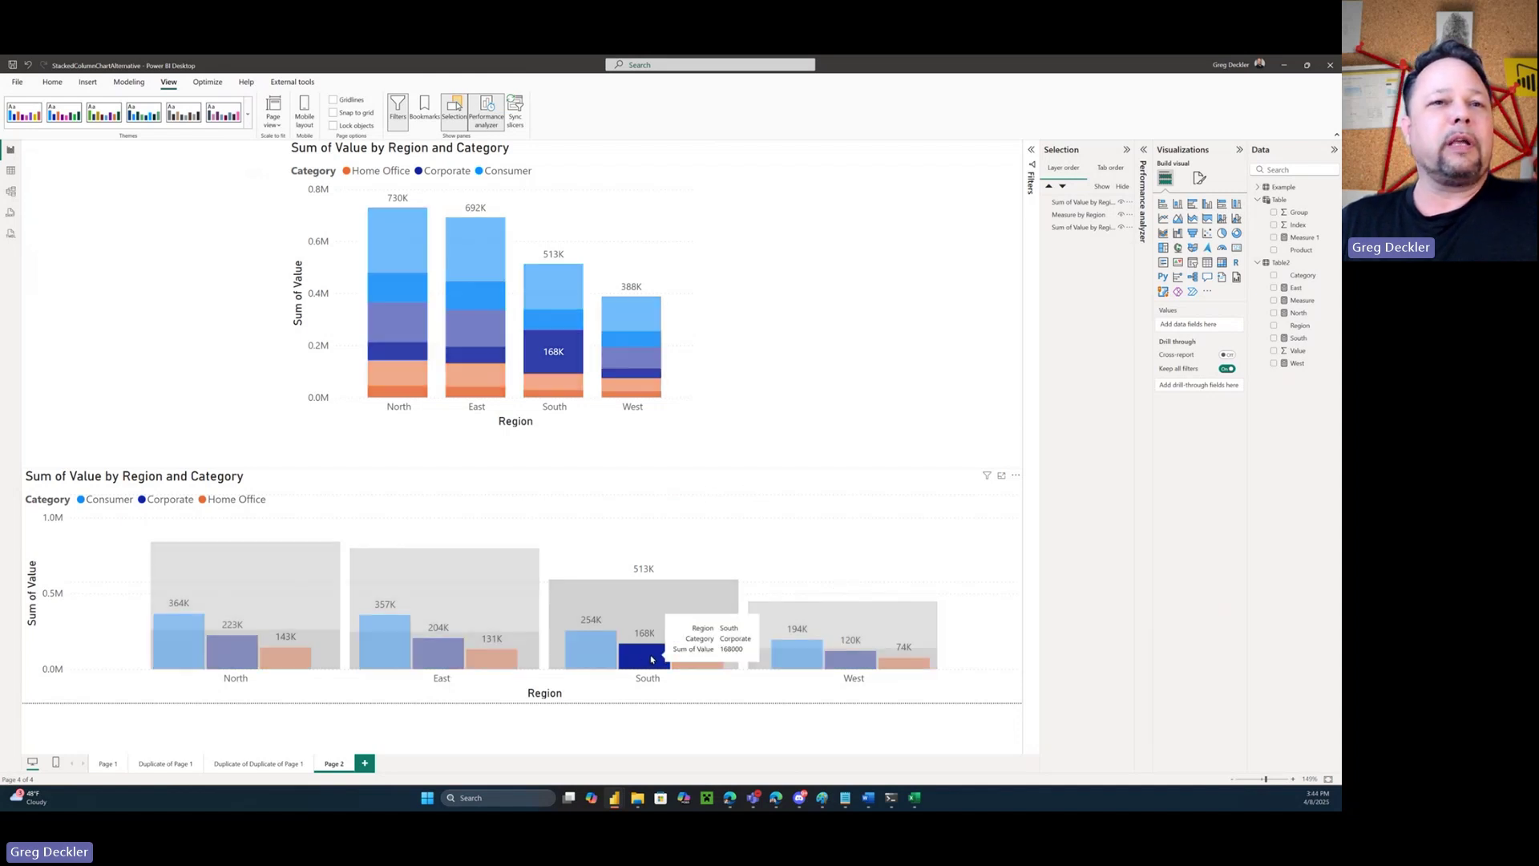
left_click(651, 659)
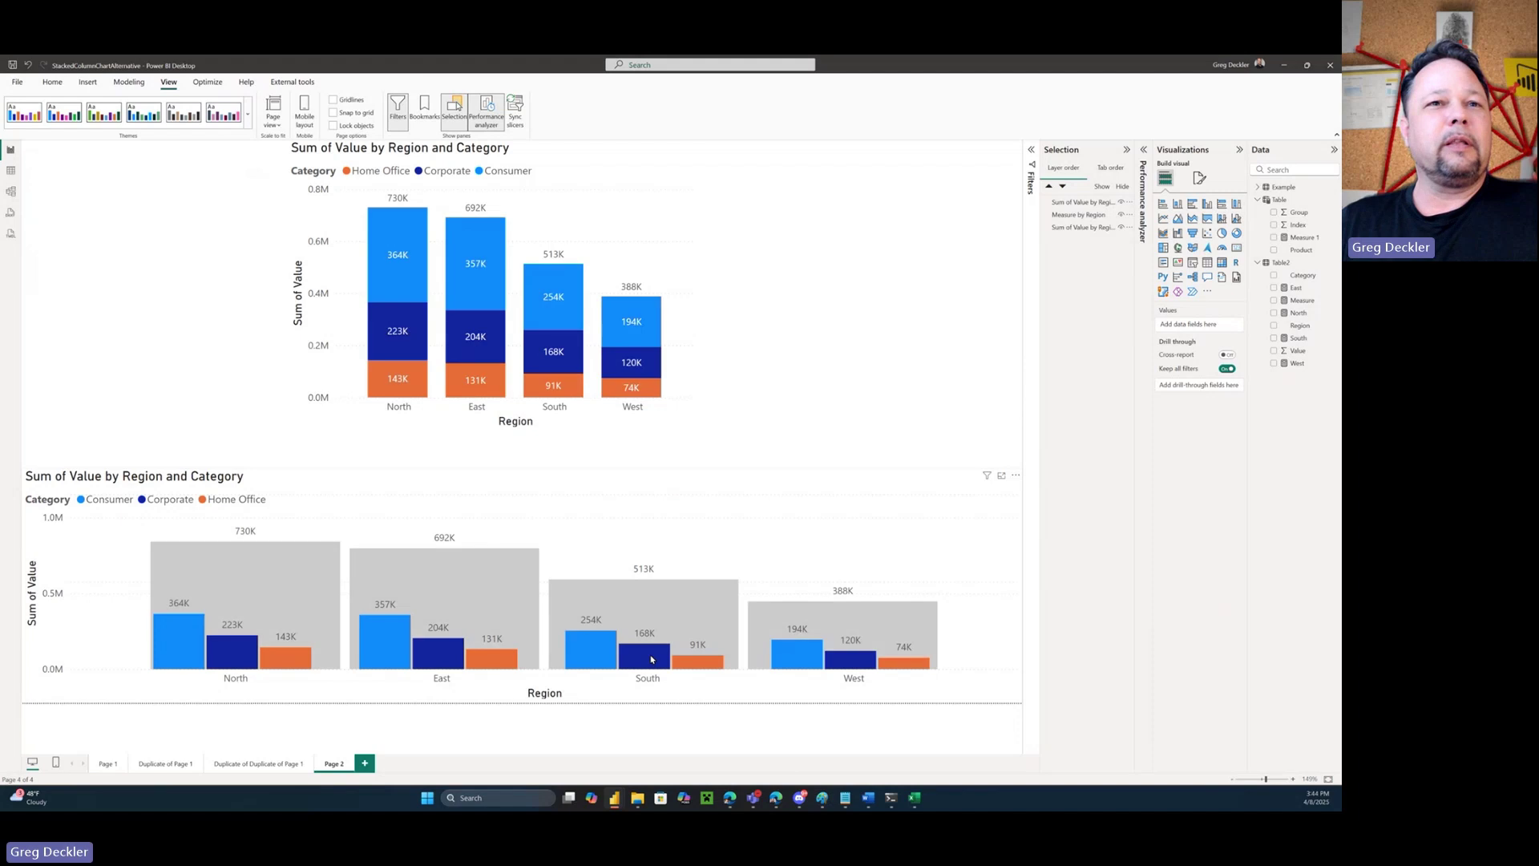
left_click(651, 659)
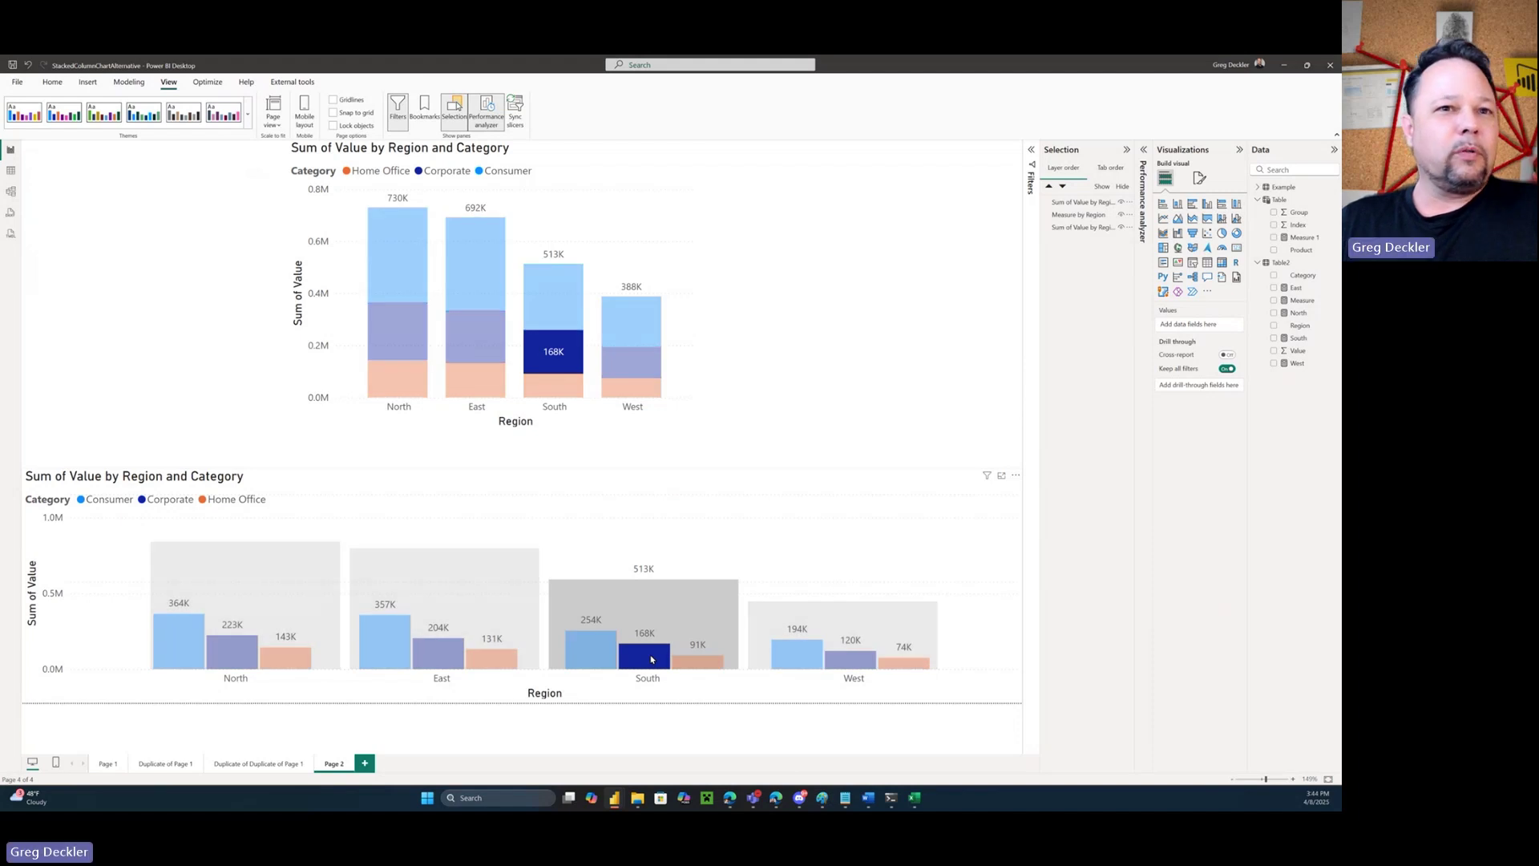
left_click(651, 659)
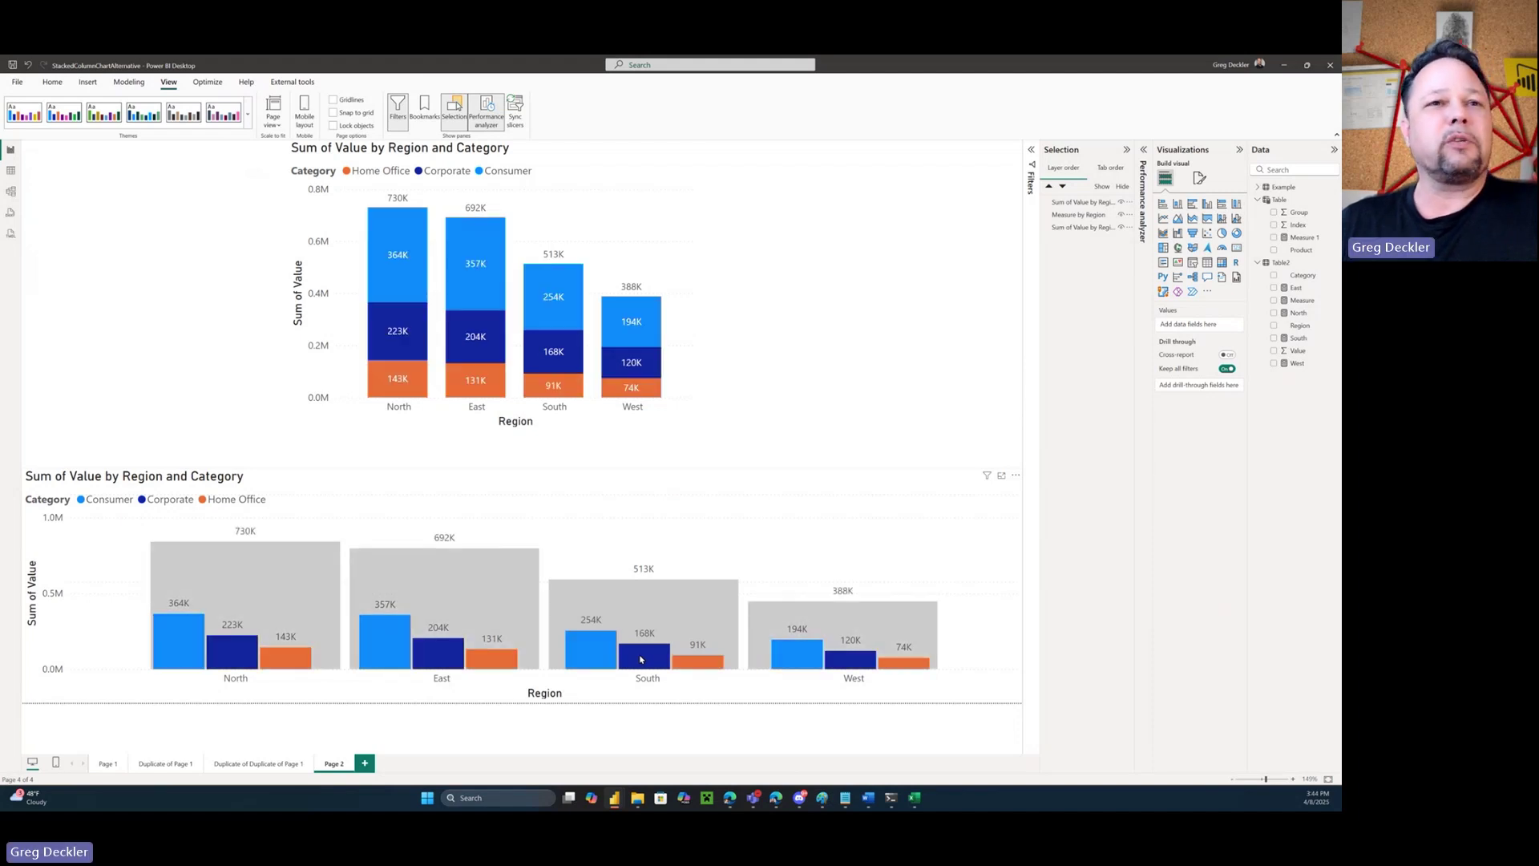
Check how the other charts respond to selecting and clearing South's Consumer and Home Office columns
left_click(594, 646)
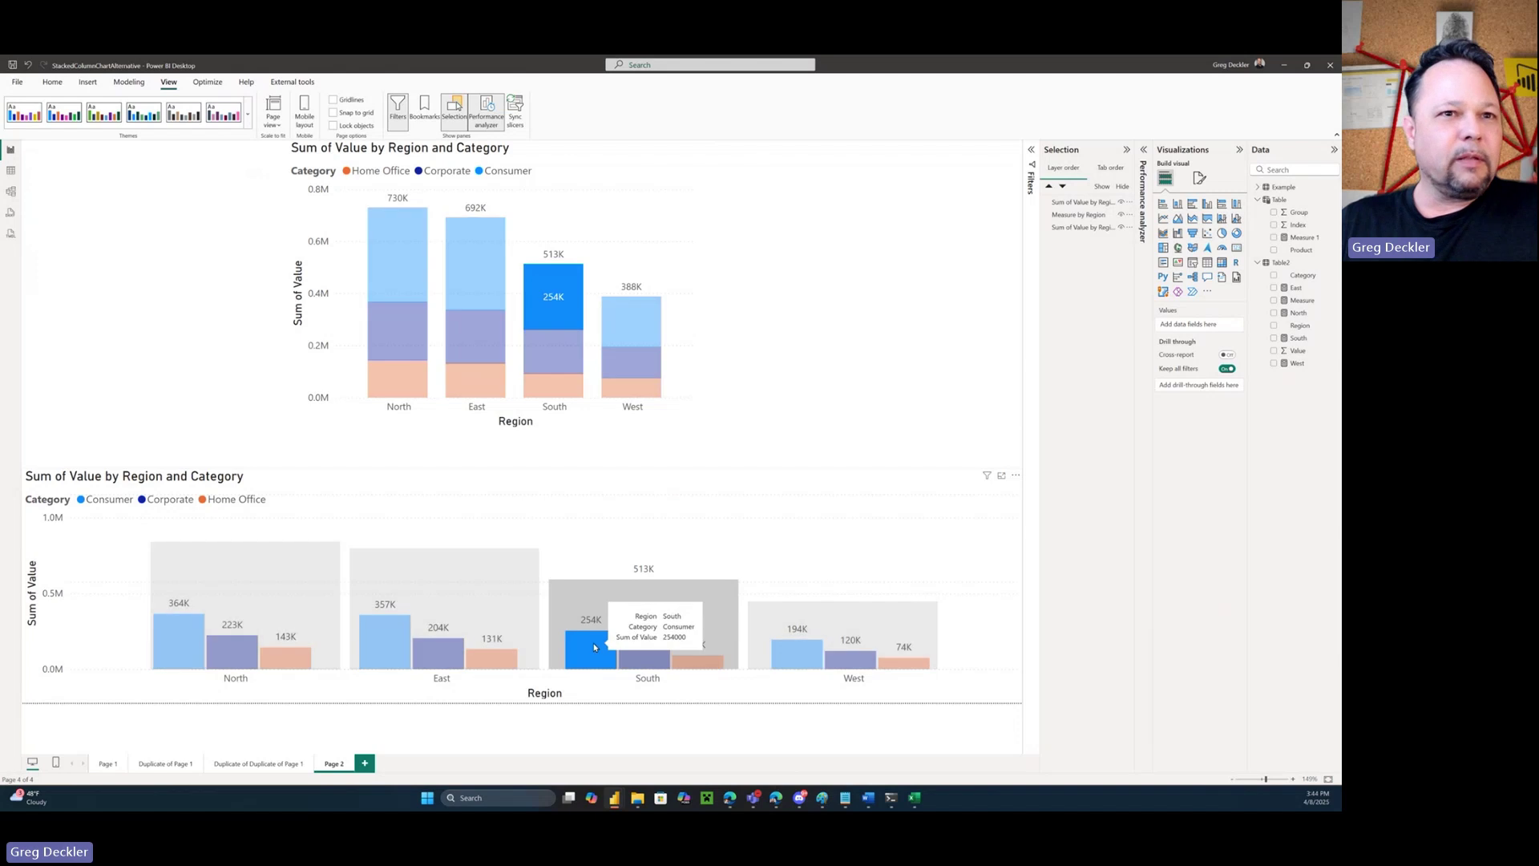
left_click(595, 646)
left_click(594, 646)
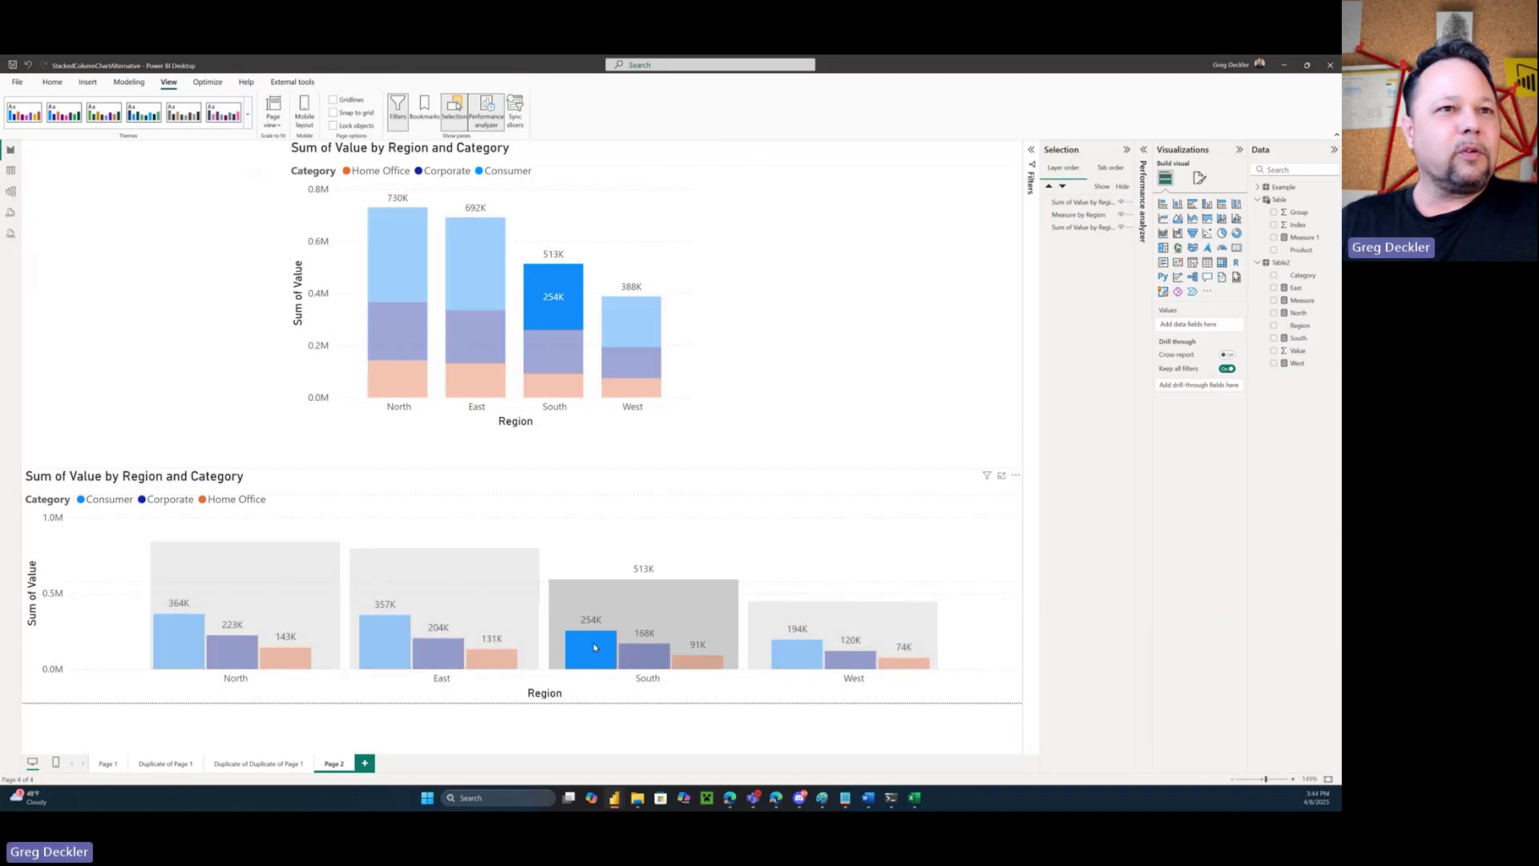
left_click(588, 647)
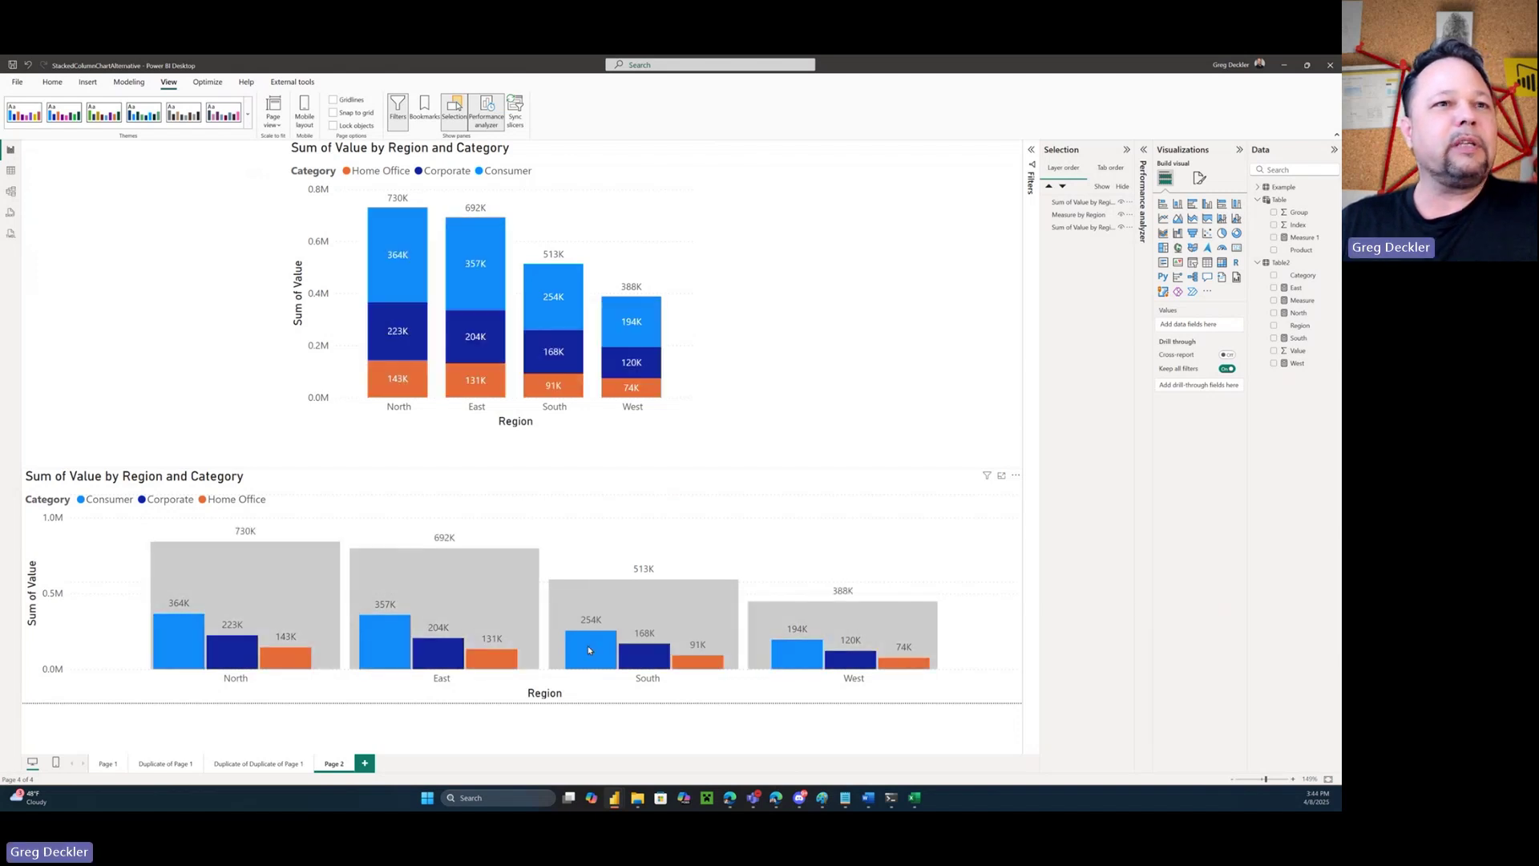
left_click(588, 646)
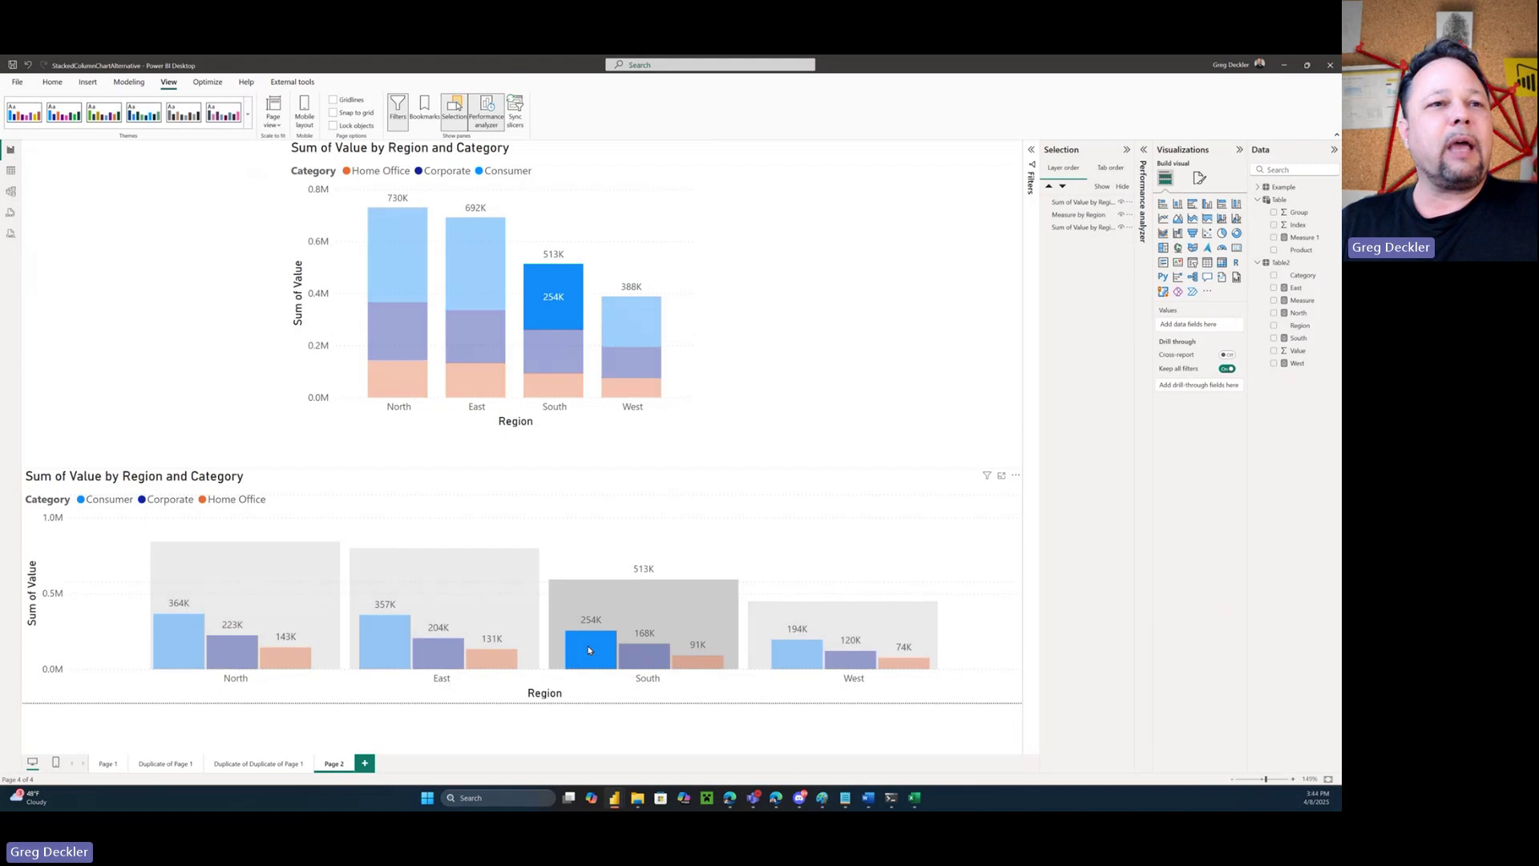
left_click(588, 647)
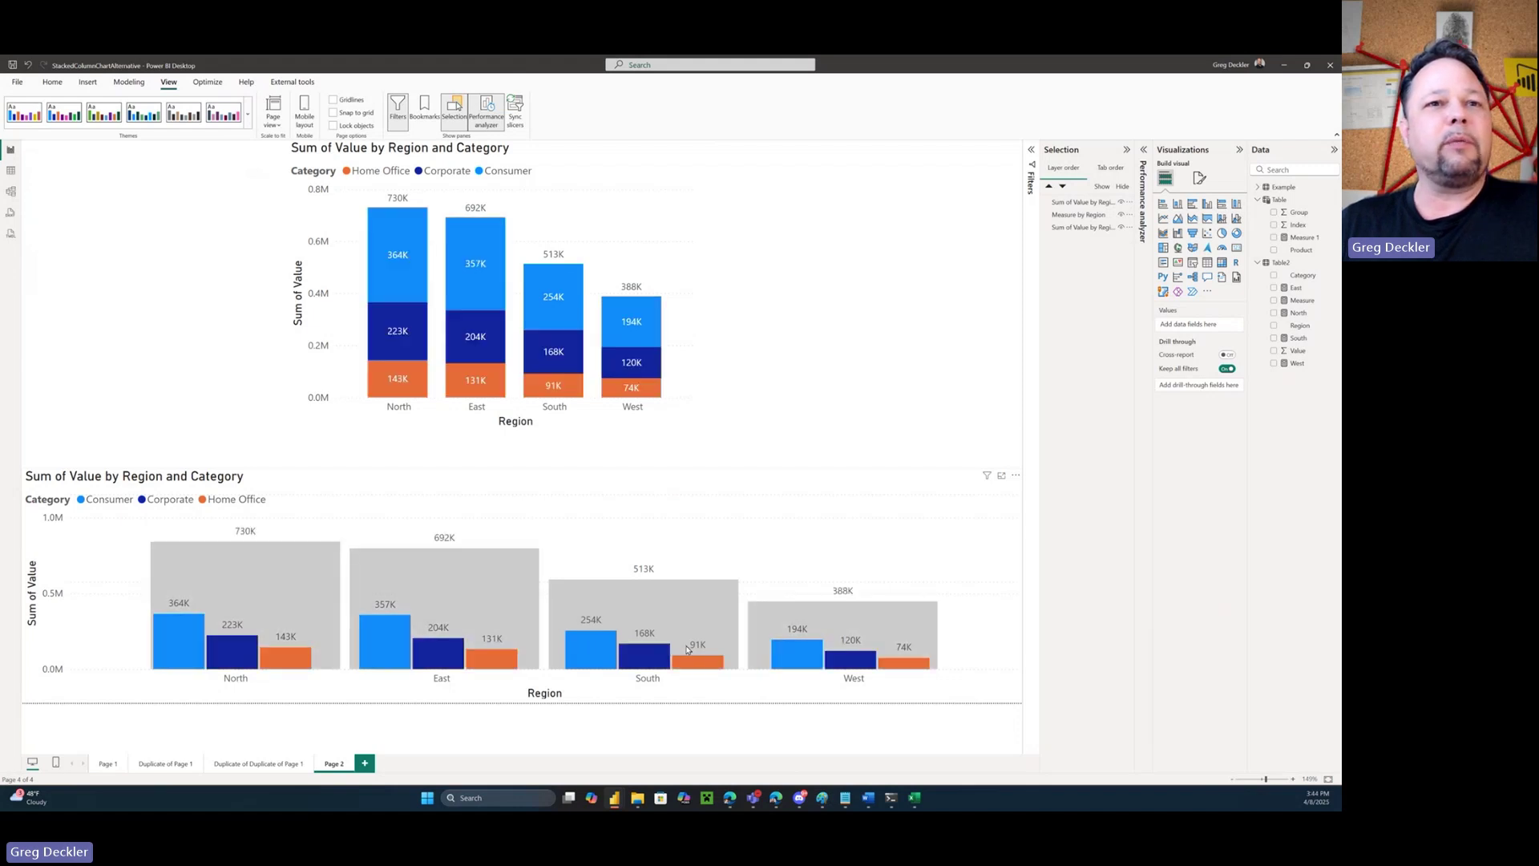
left_click(601, 648)
left_click(600, 649)
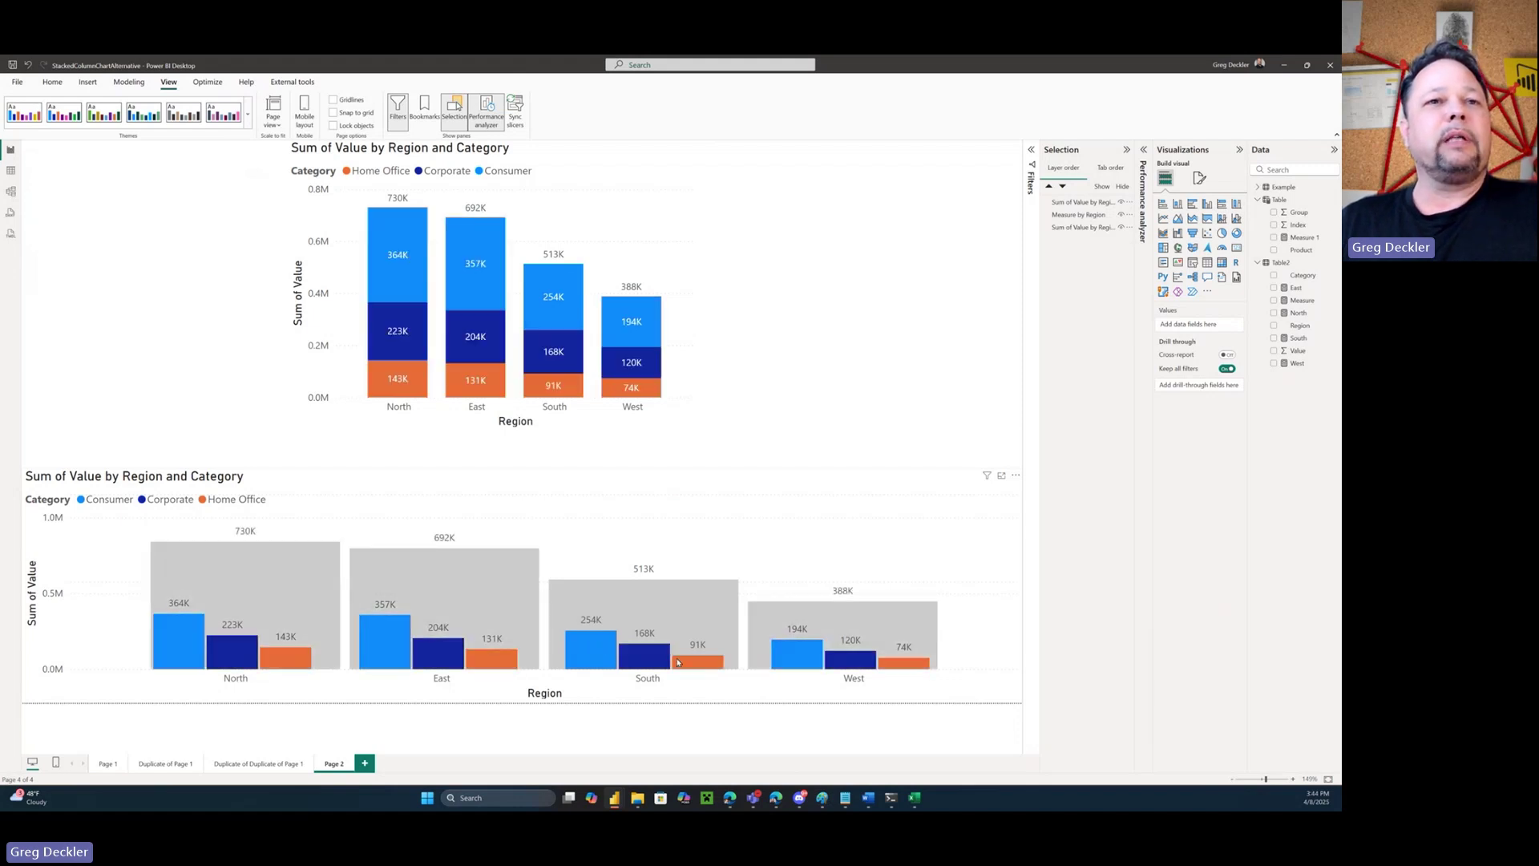
left_click(698, 662)
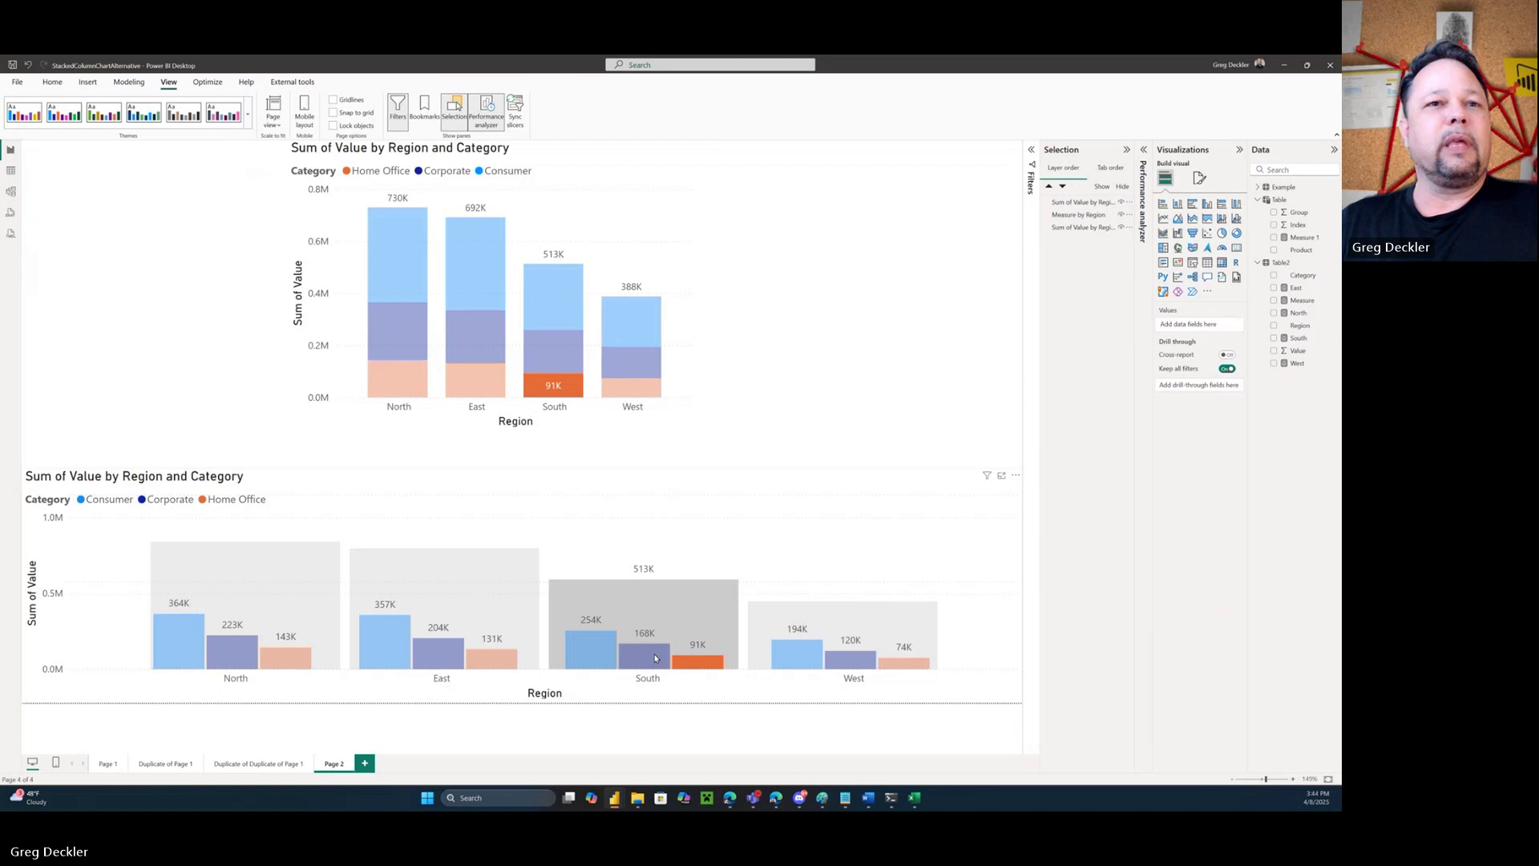
left_click(696, 664)
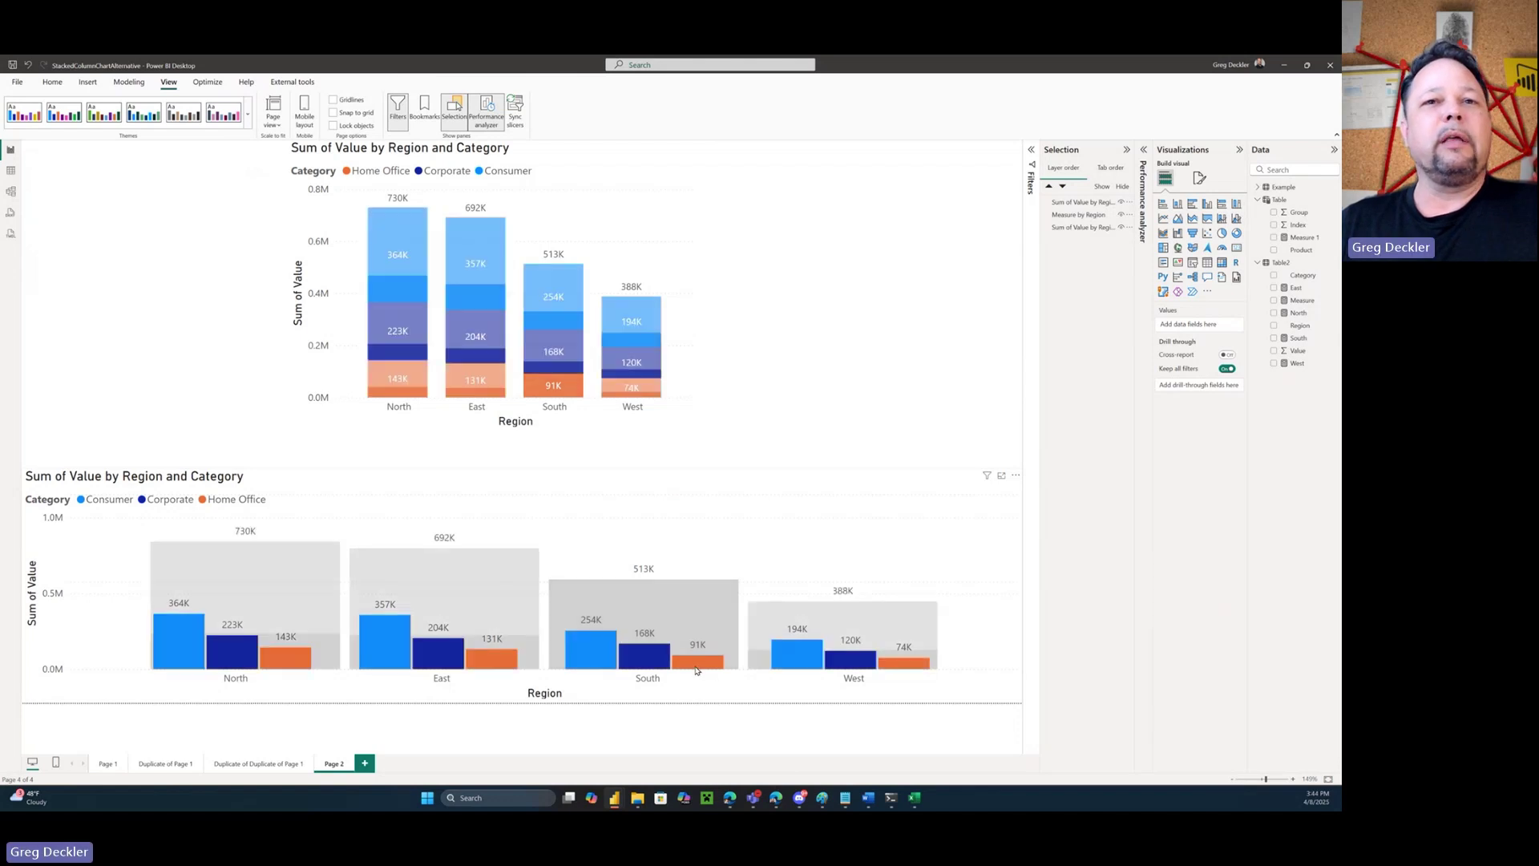
Select the clustered category chart and turn on interaction editing for it
left_click(893, 481)
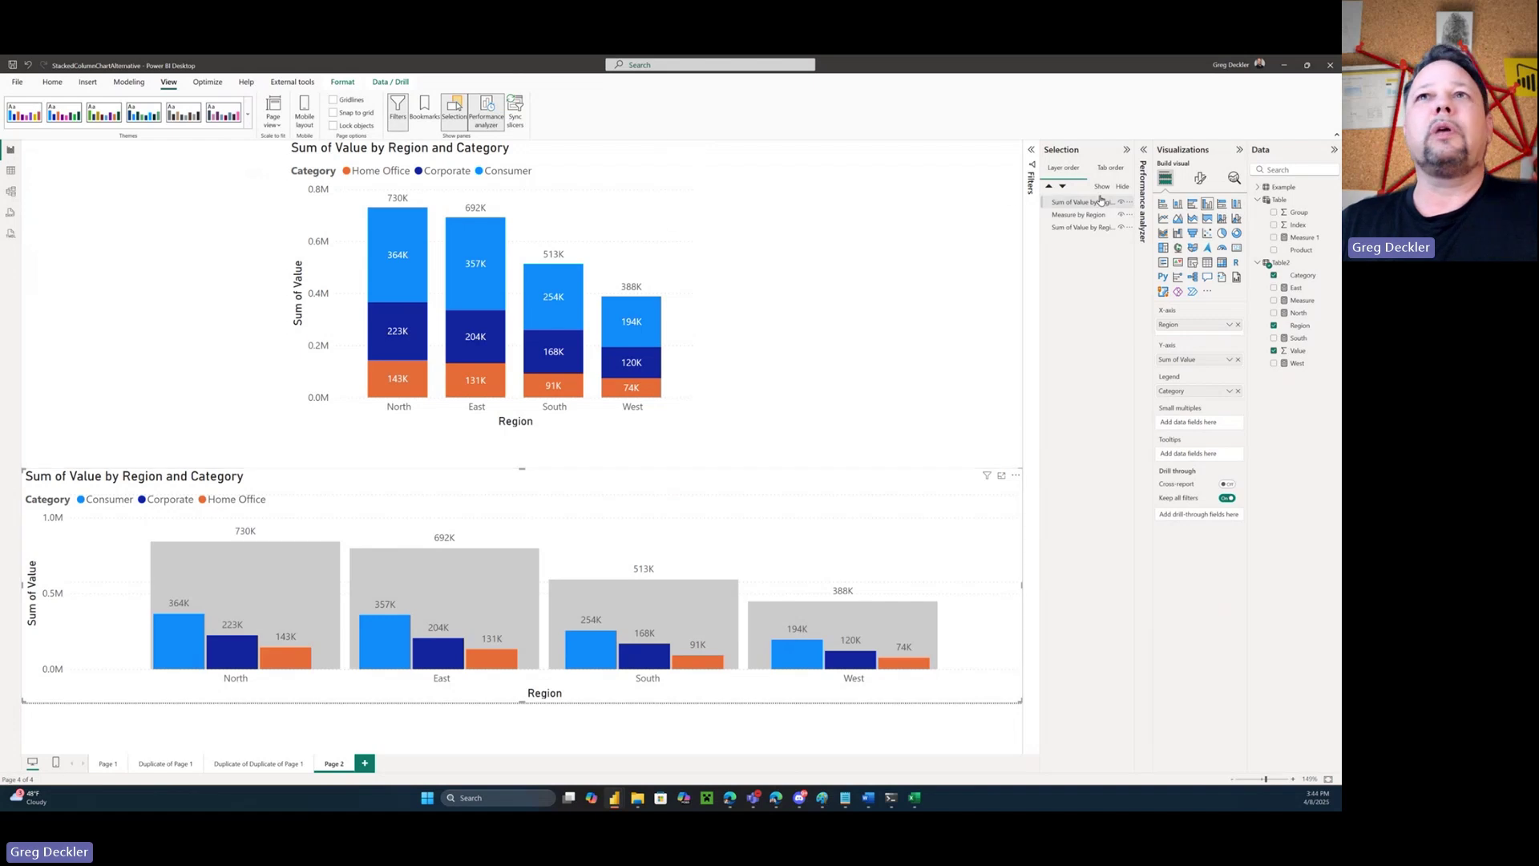
left_click(342, 83)
left_click(23, 106)
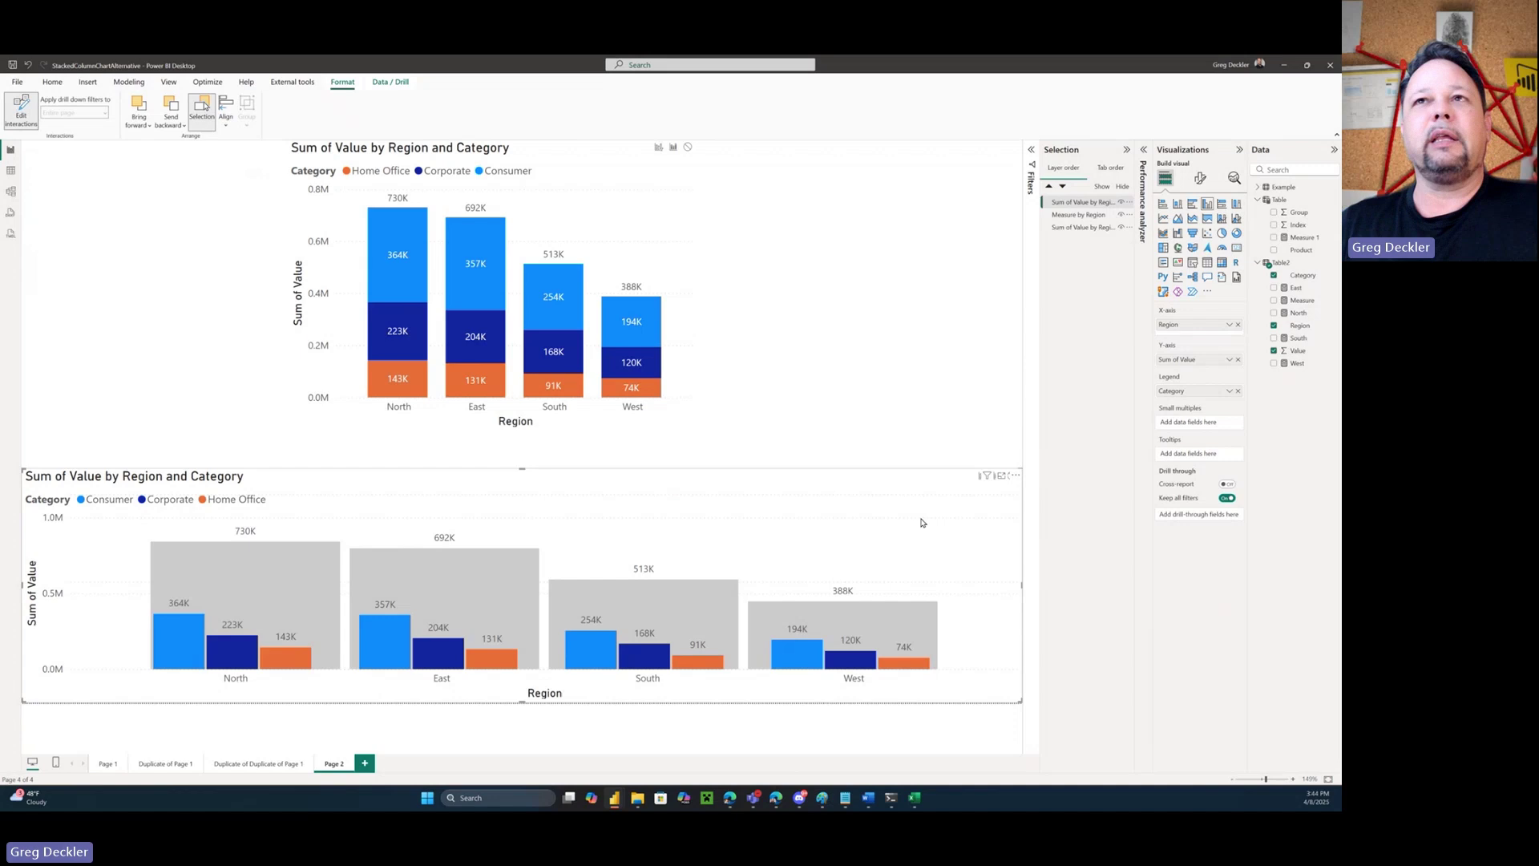
Move the clustered category chart aside to set its interaction with the gray region chart to None, and return it over the gray columns
left_click(1121, 202)
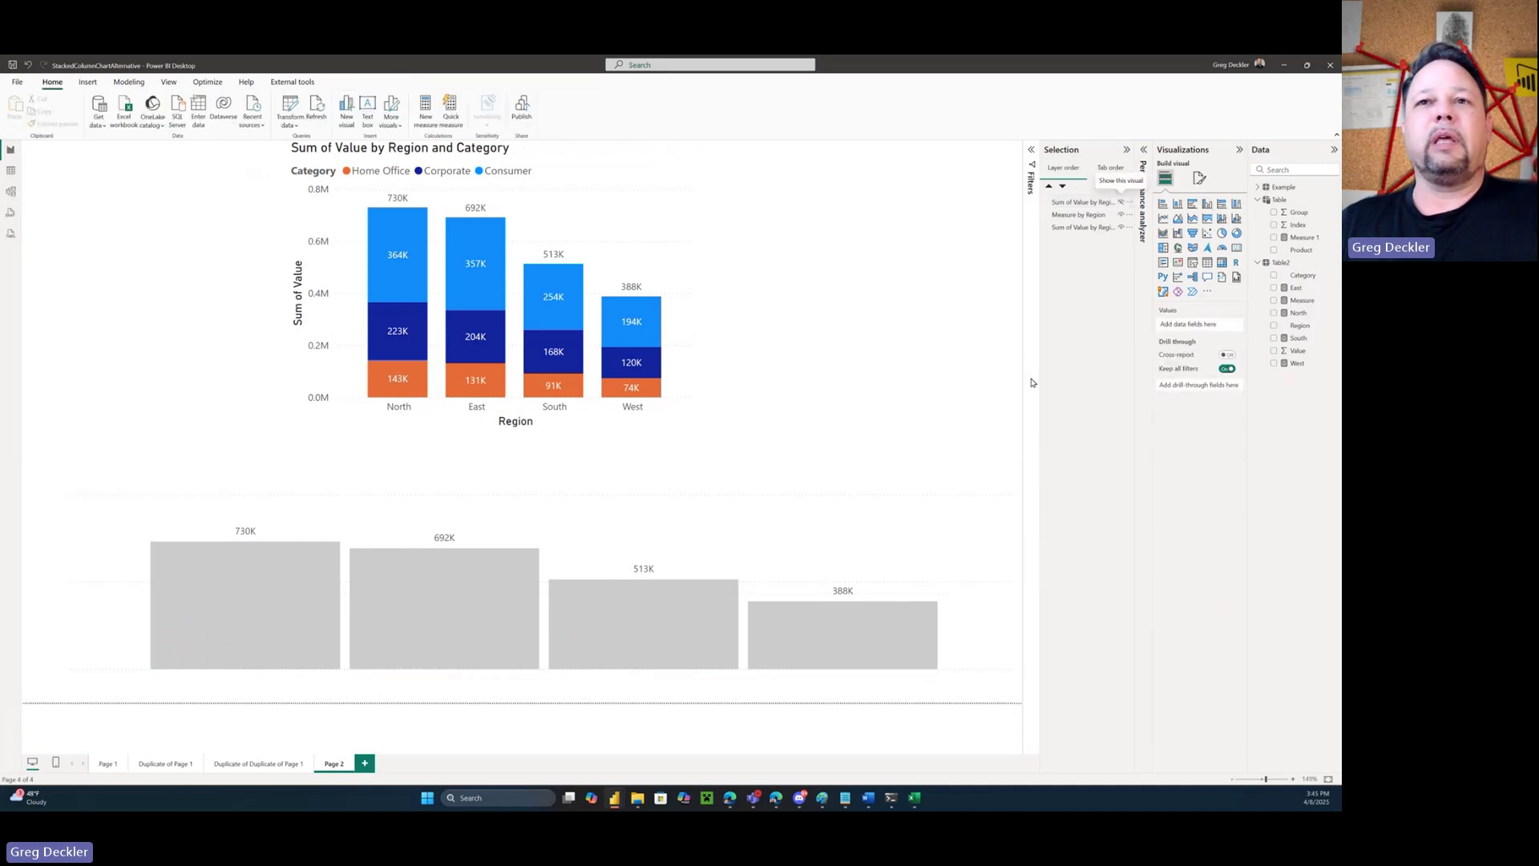
left_click(1121, 202)
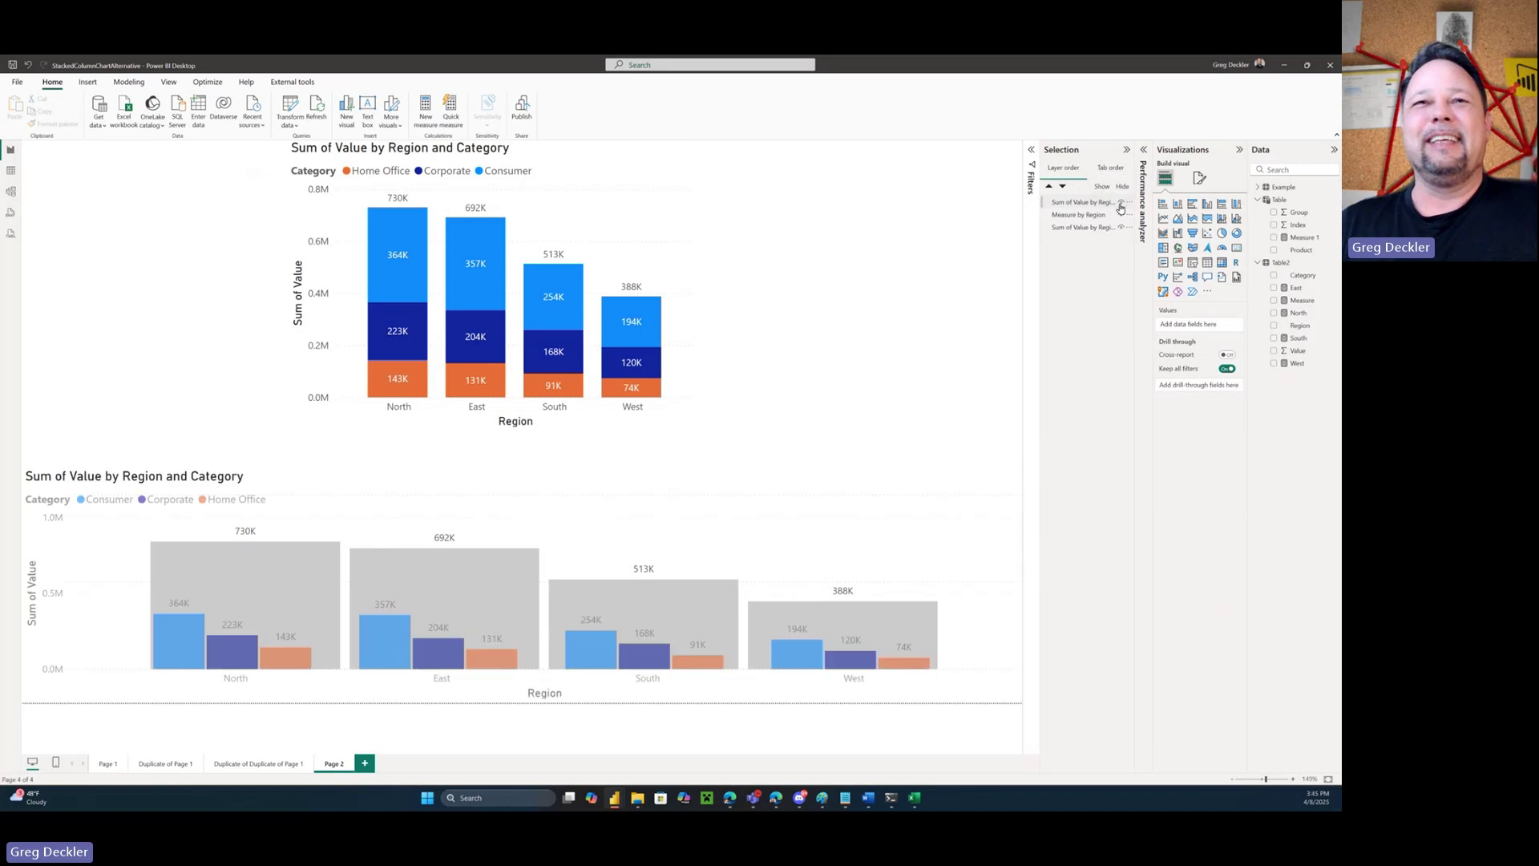
left_click(780, 494)
left_click_drag(782, 481, 801, 155)
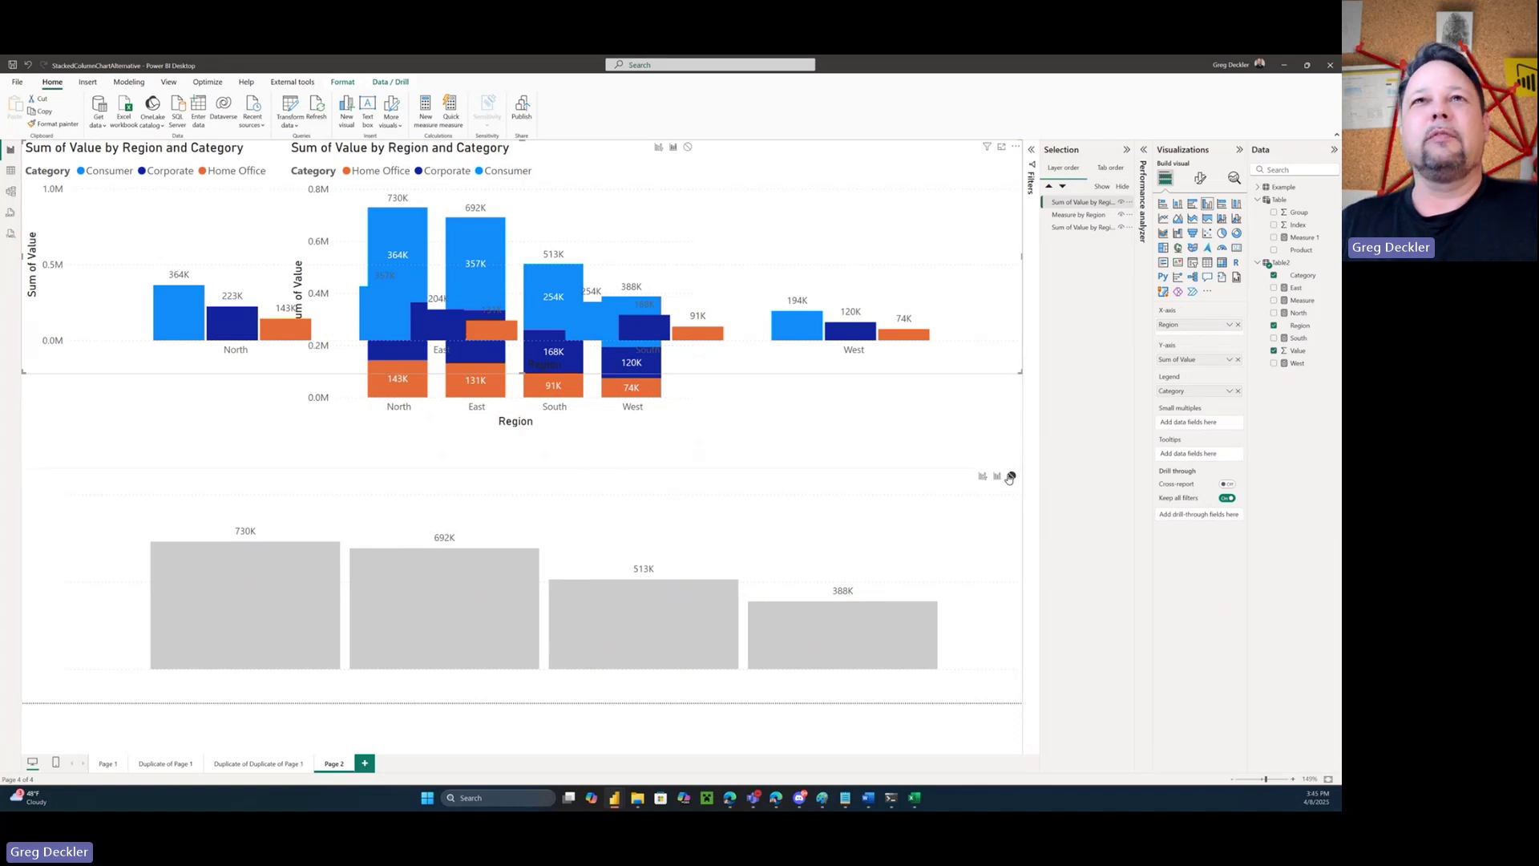
left_click_drag(834, 196, 835, 530)
left_click(865, 423)
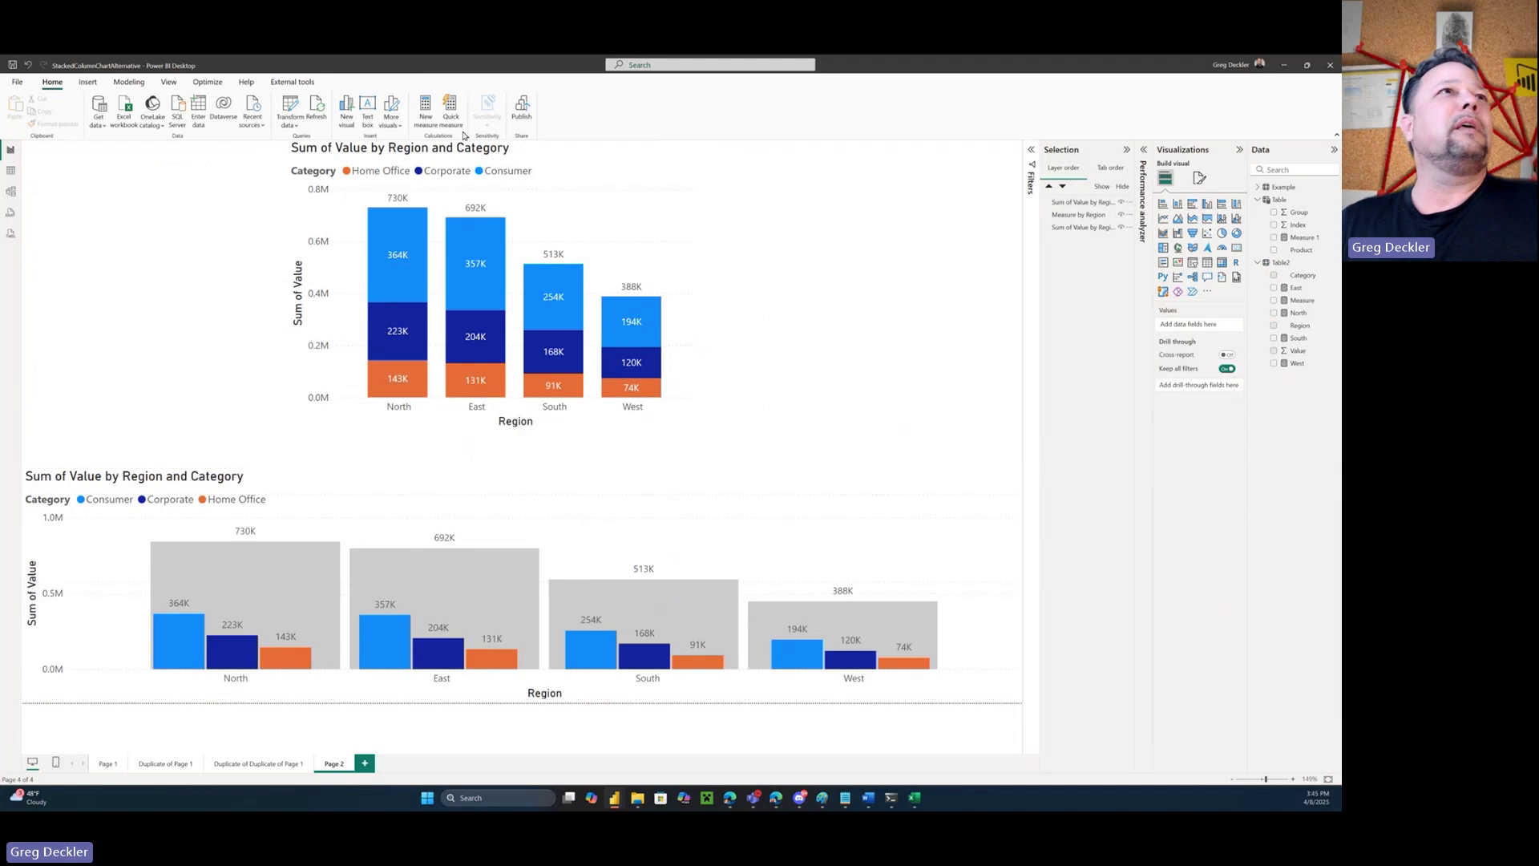
Turn off interaction editing and test the clustered category chart by selecting West's Consumer column
left_click(874, 521)
left_click(345, 83)
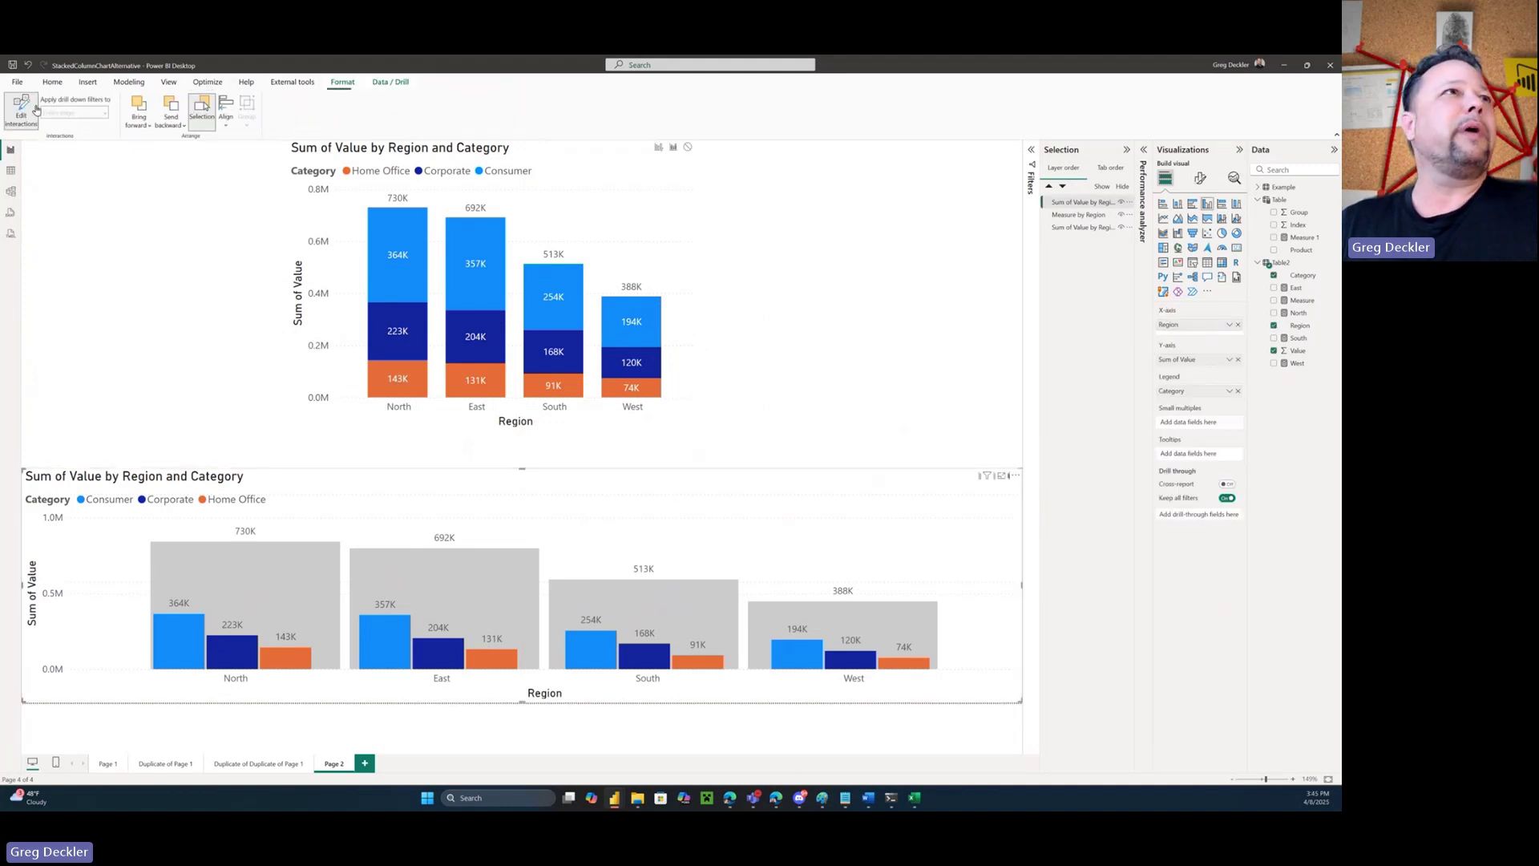
left_click(798, 653)
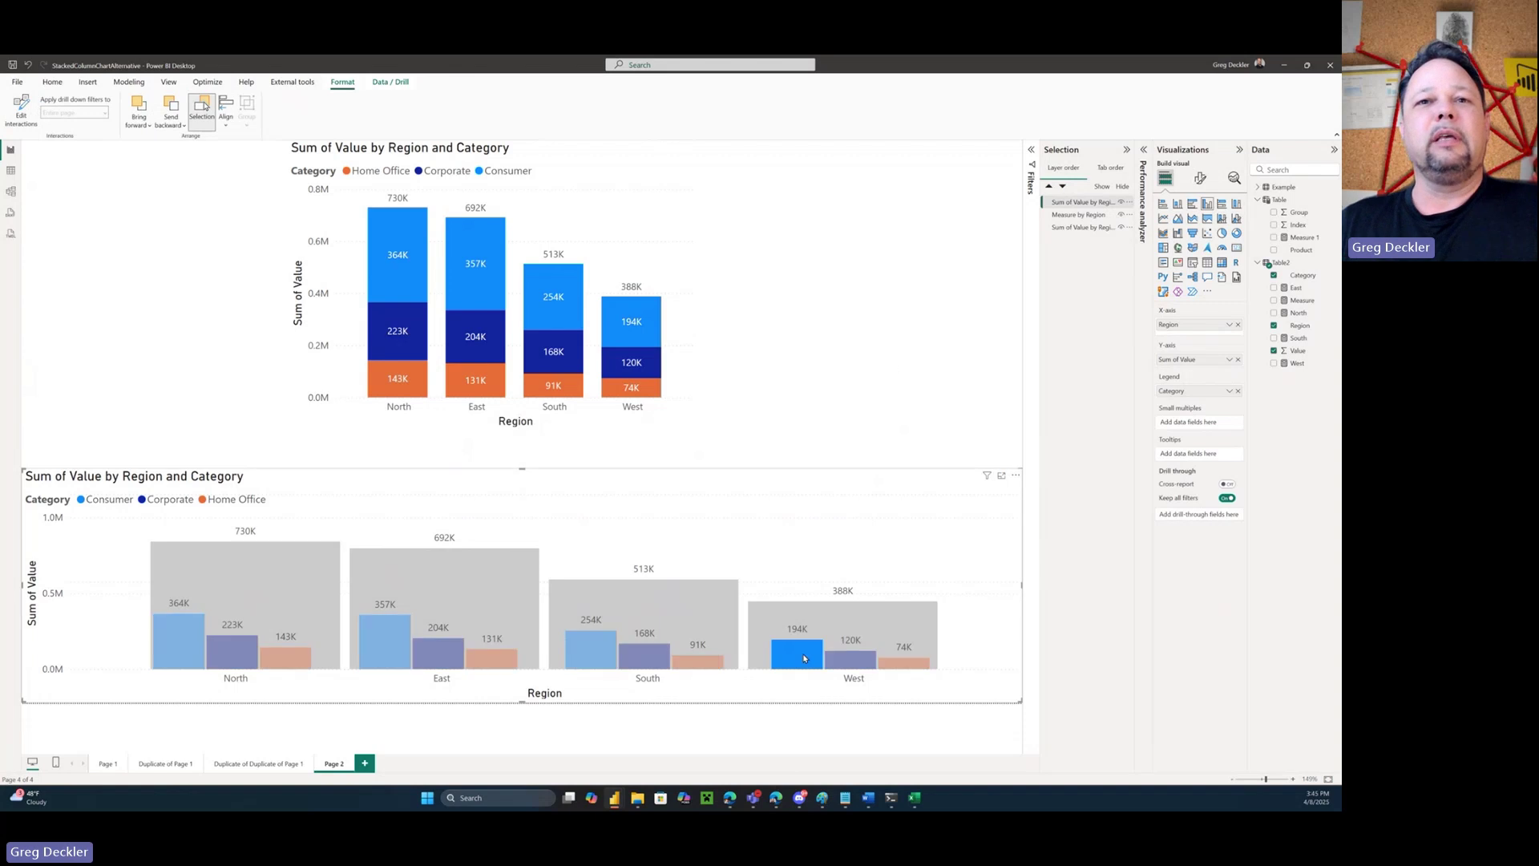
Check how the stacked and gray charts respond to selecting individual category columns of South, West and East
left_click(646, 656)
left_click(588, 657)
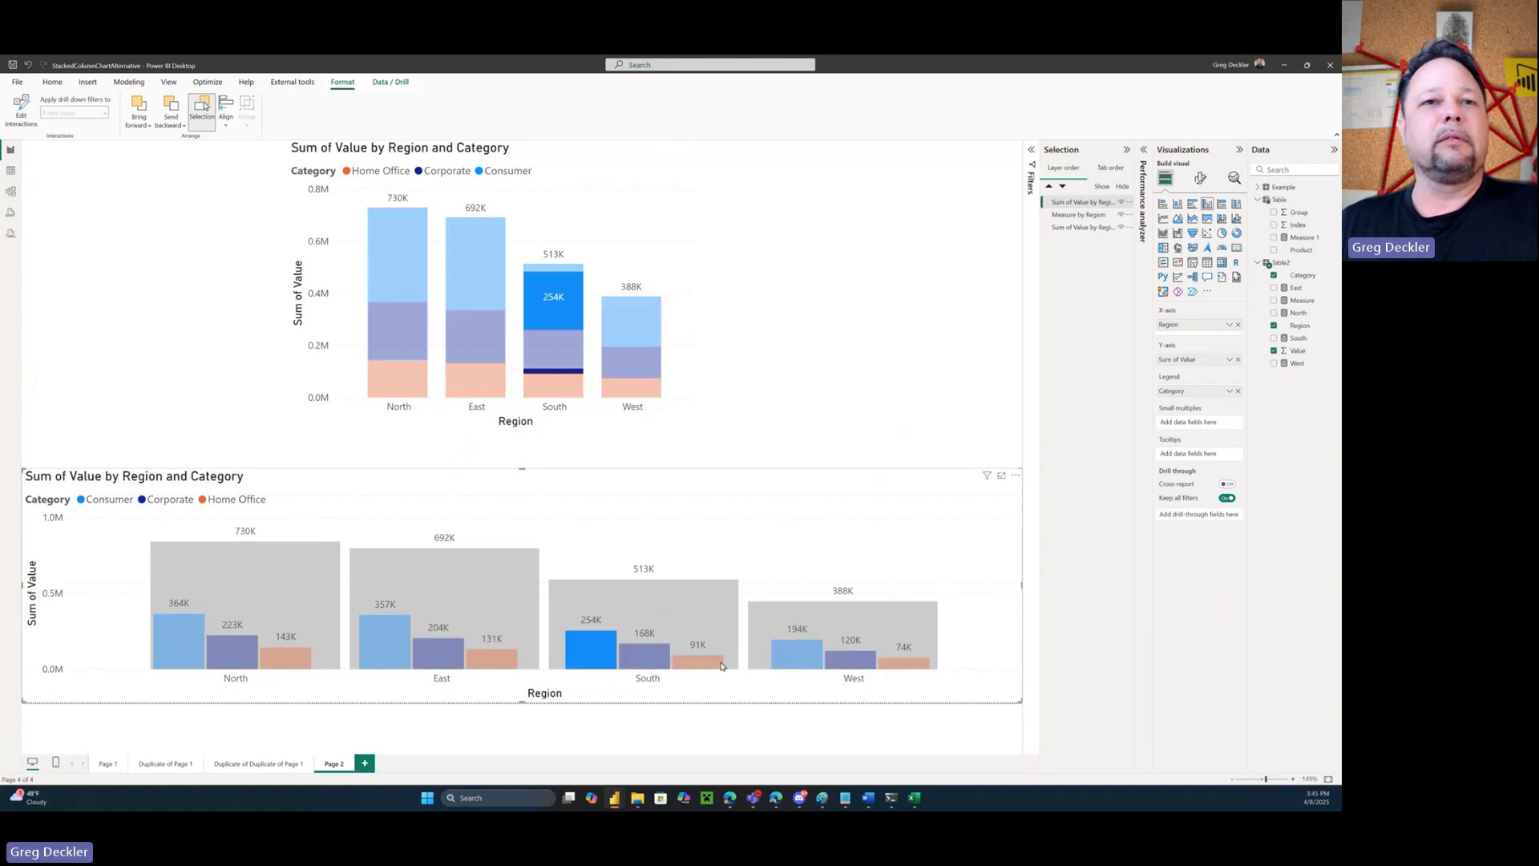
left_click(896, 666)
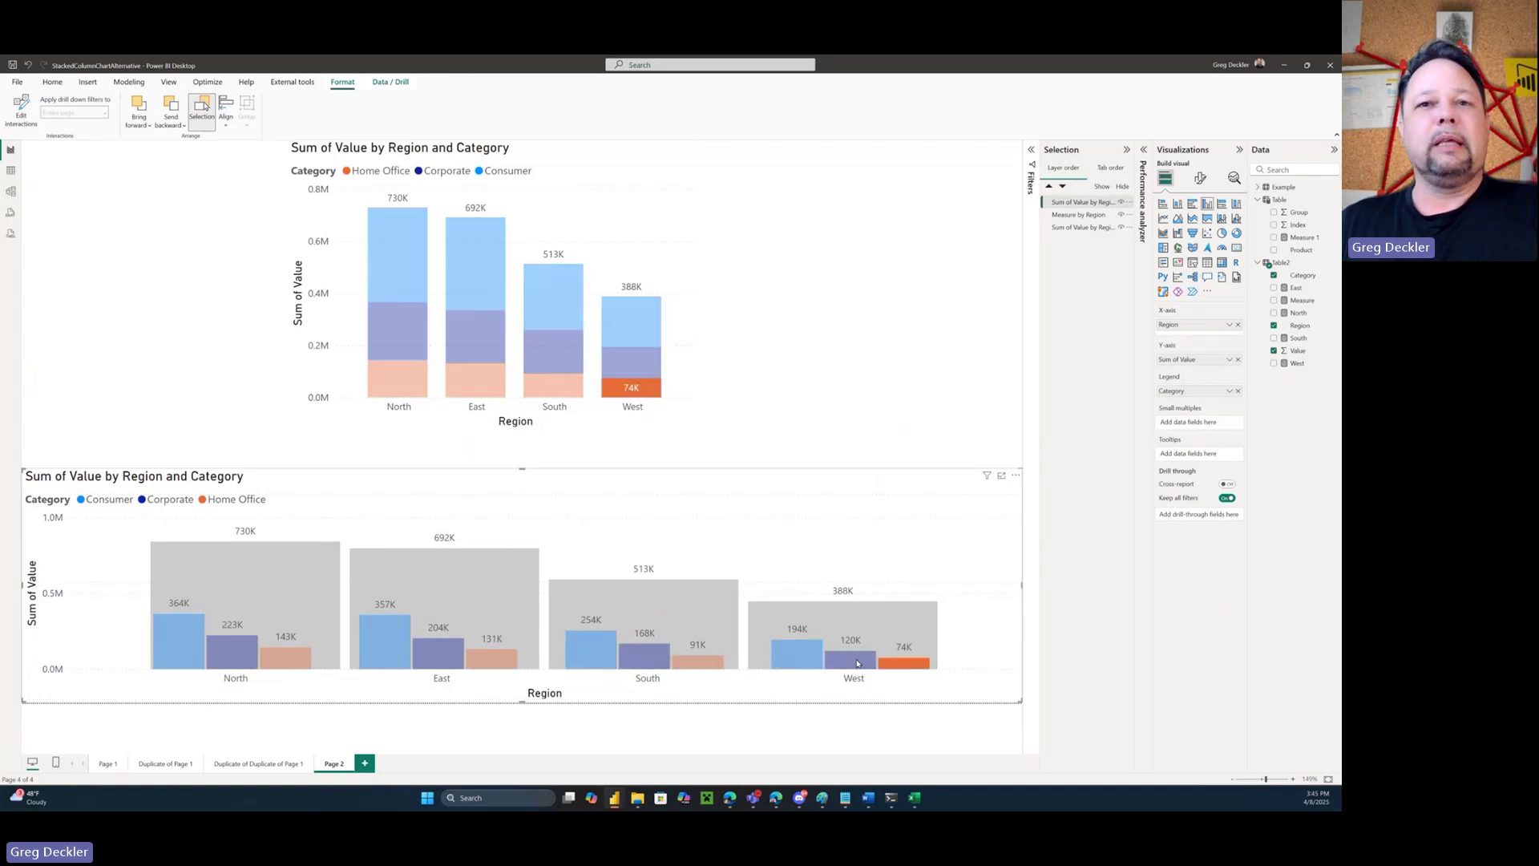
left_click(850, 659)
left_click(797, 653)
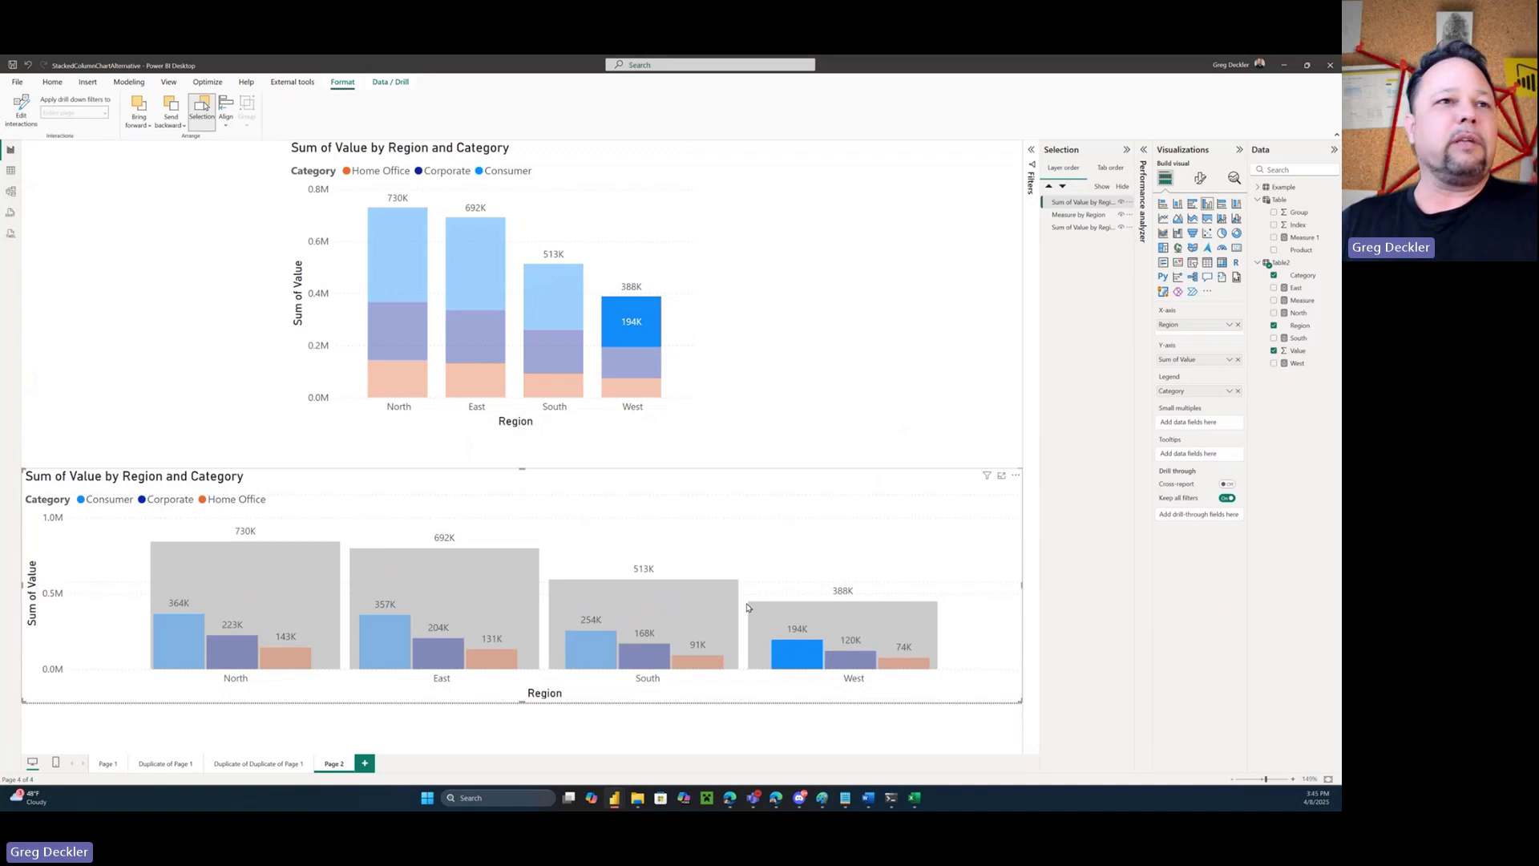
left_click(598, 651)
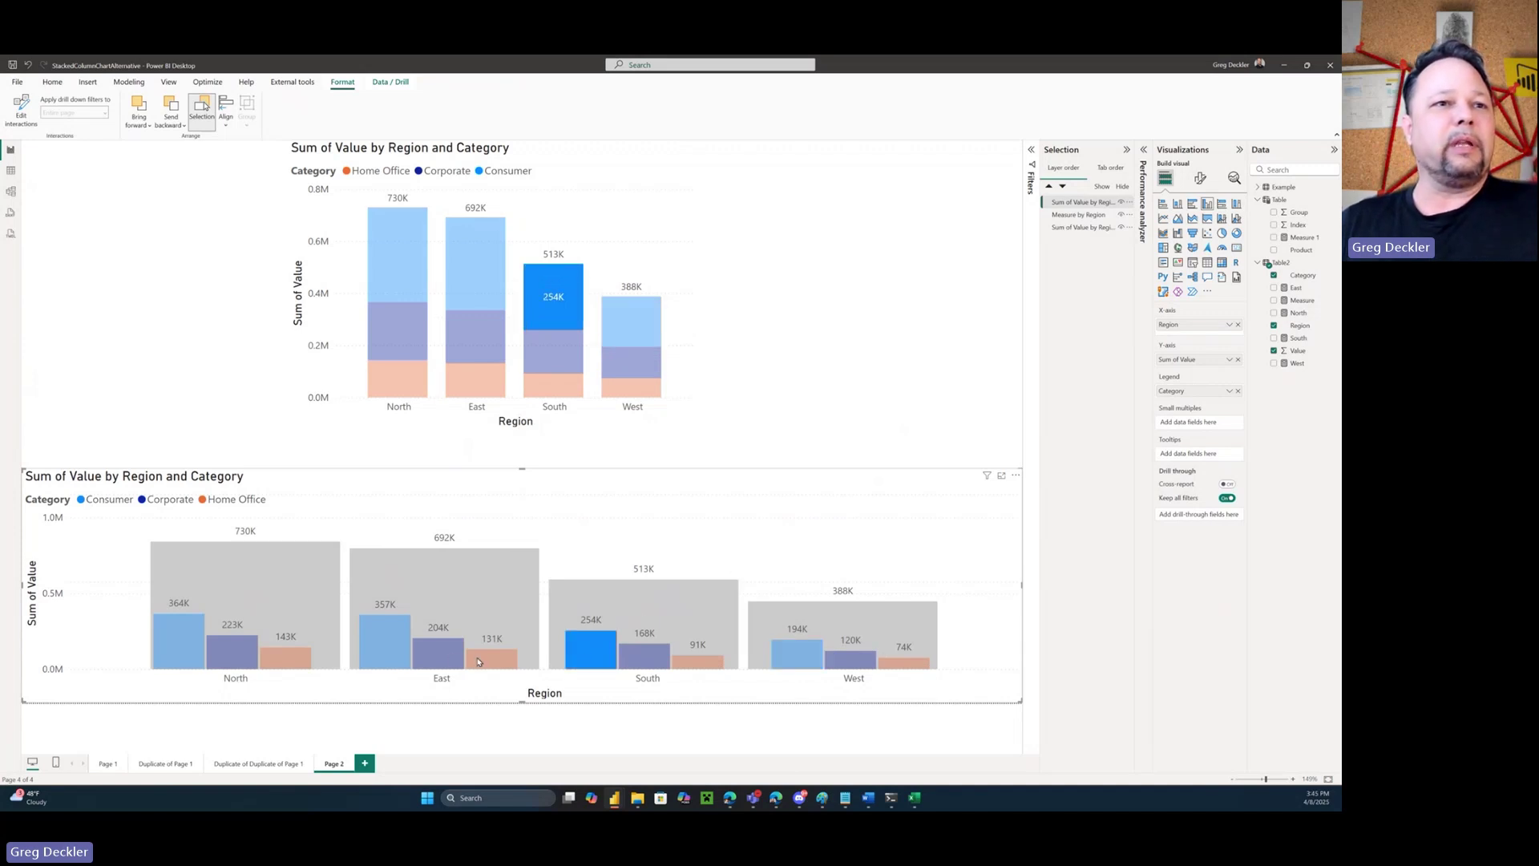
left_click(491, 659)
left_click(446, 656)
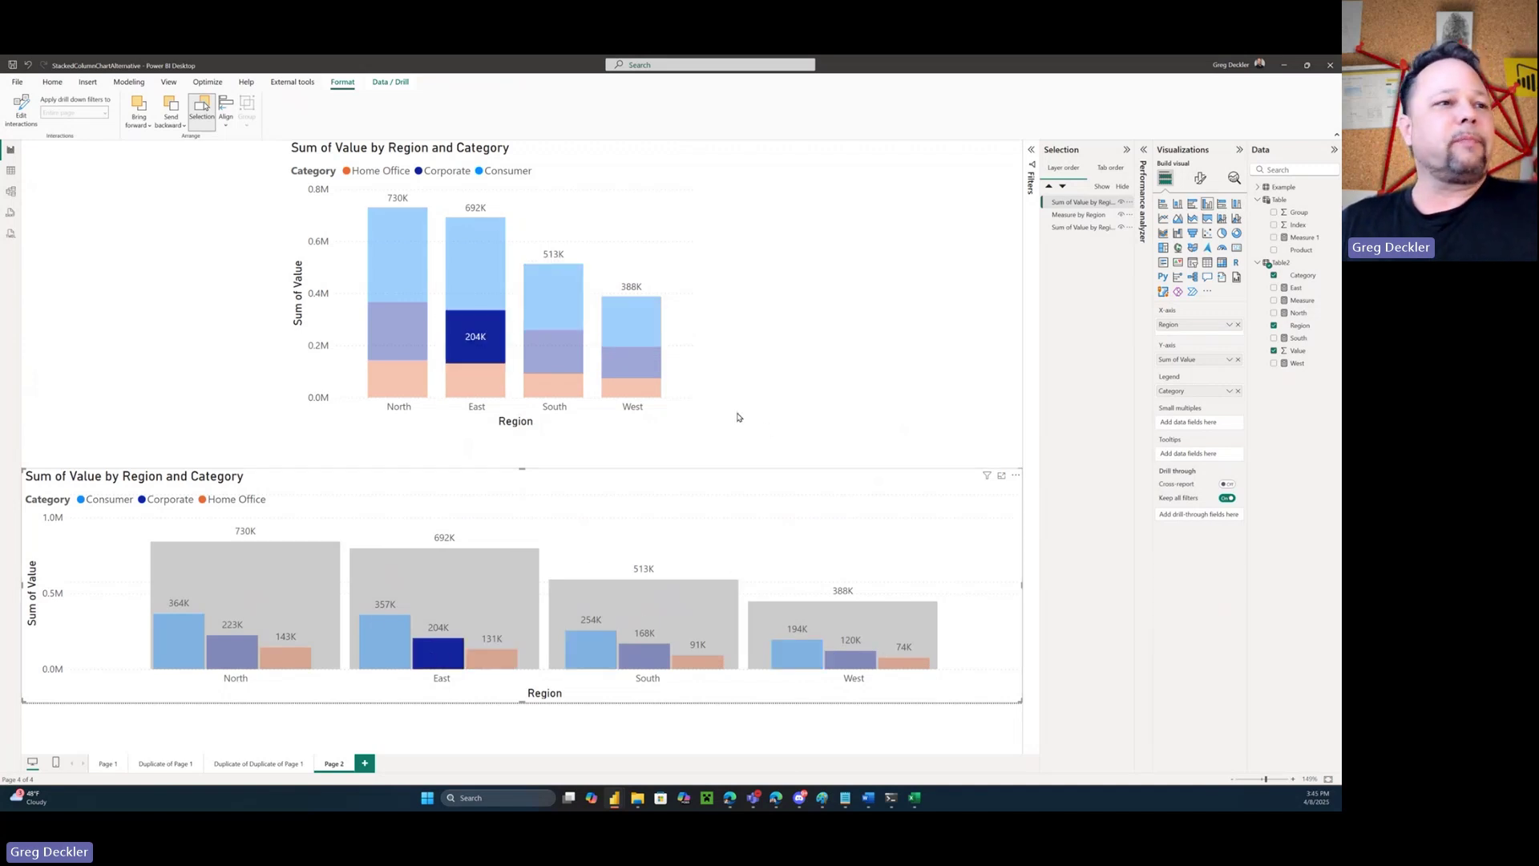
On Duplicate of Page 1, examine the clustered chart's error bar settings and the formula of the measure named Measure
left_click(172, 768)
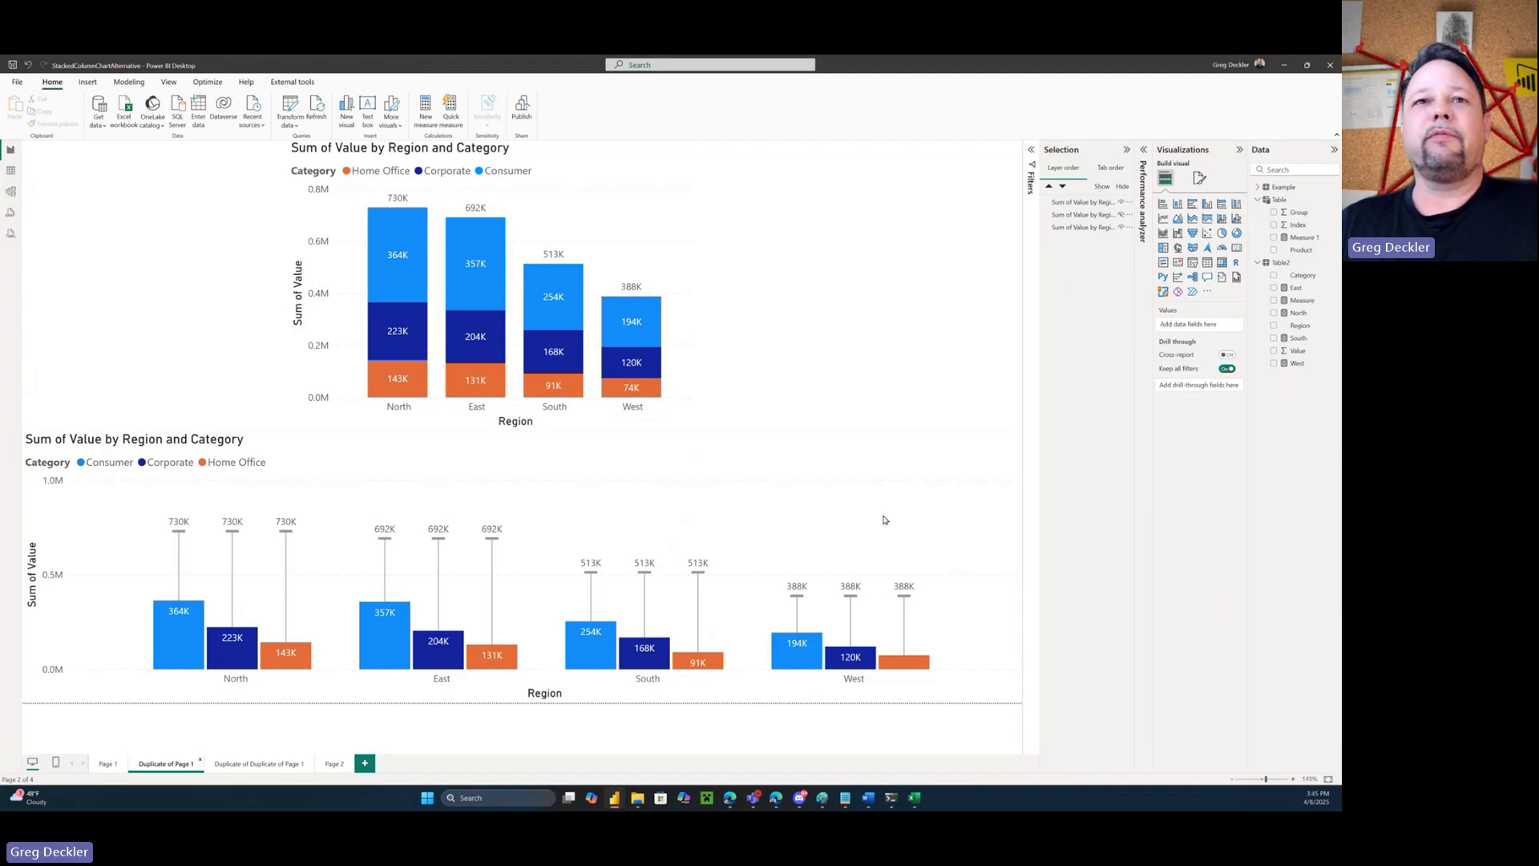
left_click(825, 493)
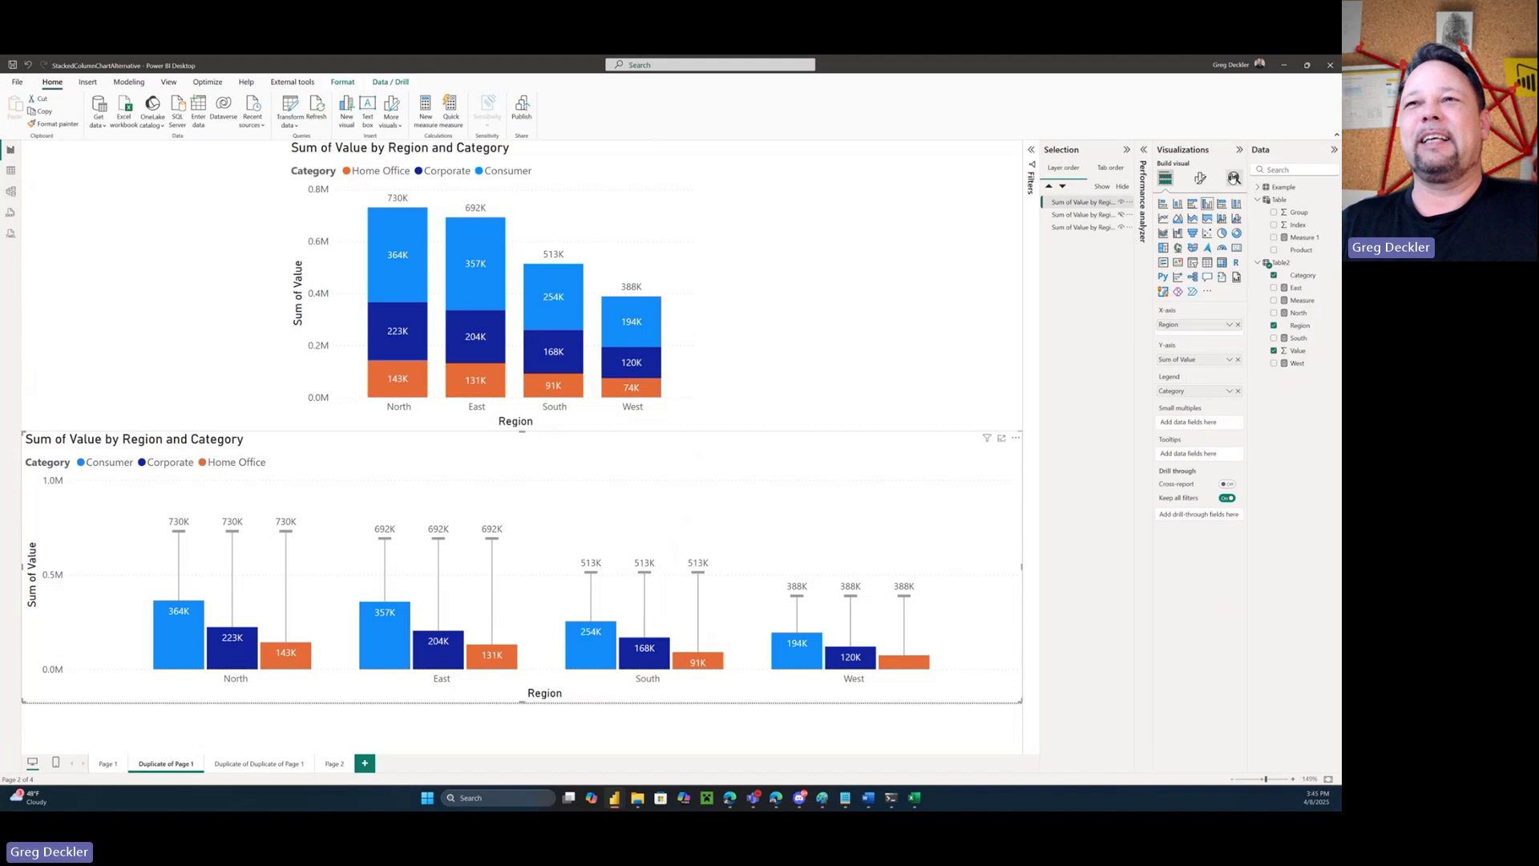
left_click(1234, 177)
left_click(1179, 355)
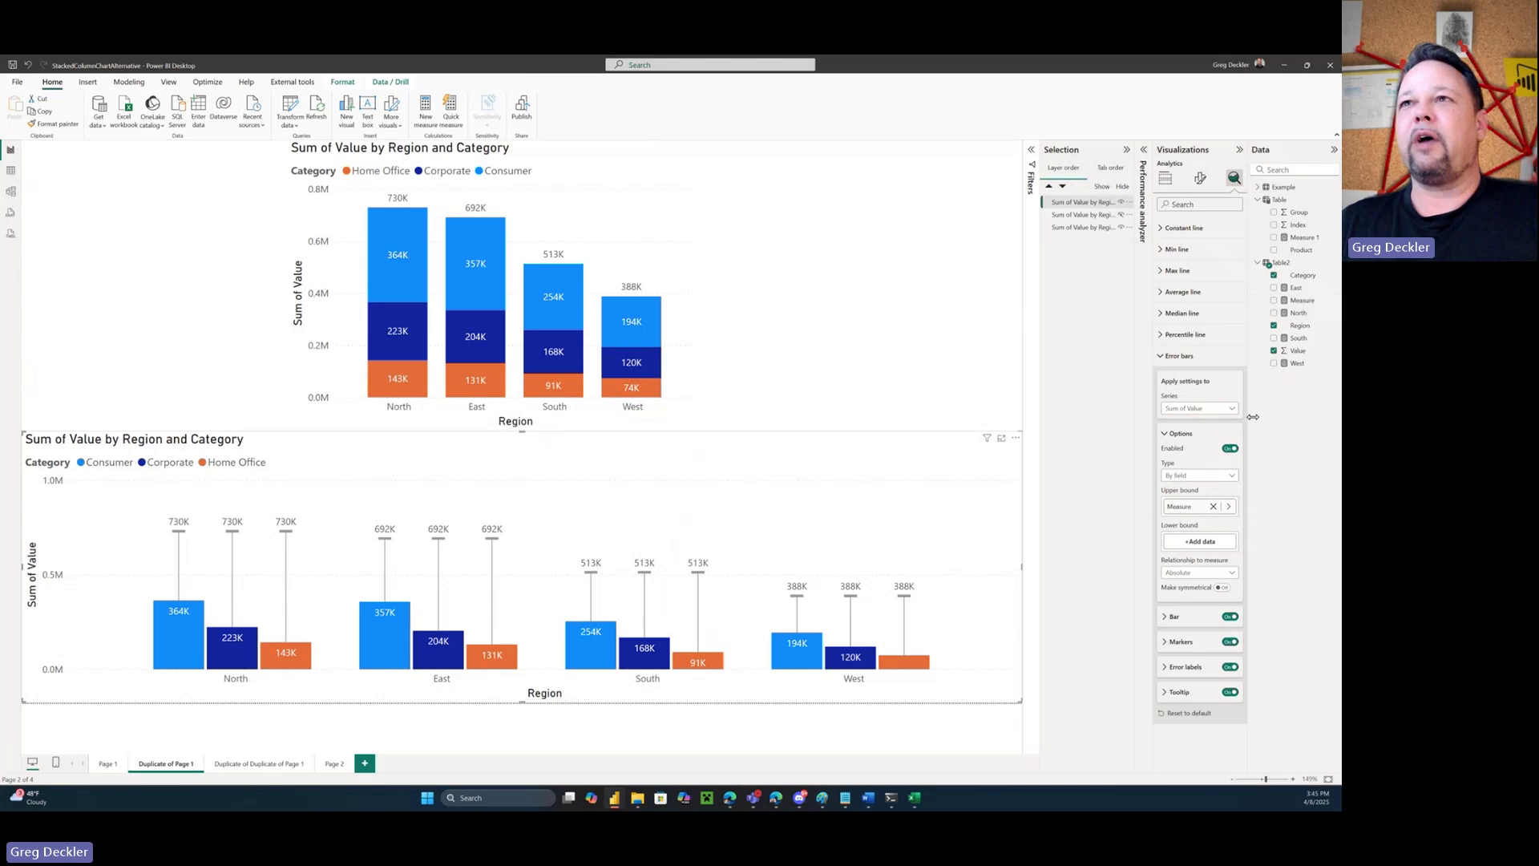
left_click(1298, 301)
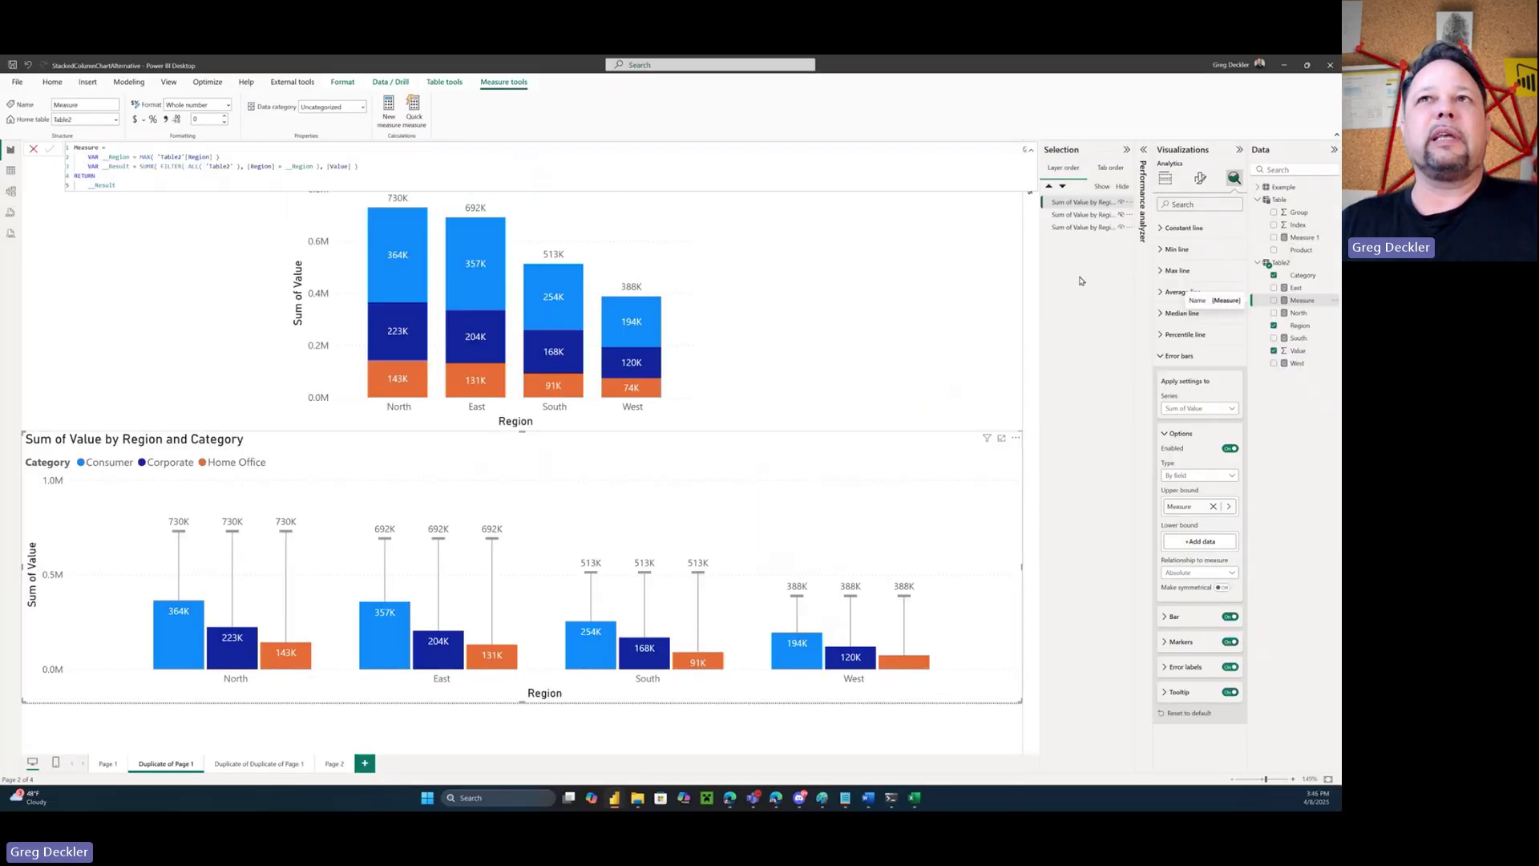
Show the hidden gray region column chart behind the clustered chart with error bars
left_click(1122, 215)
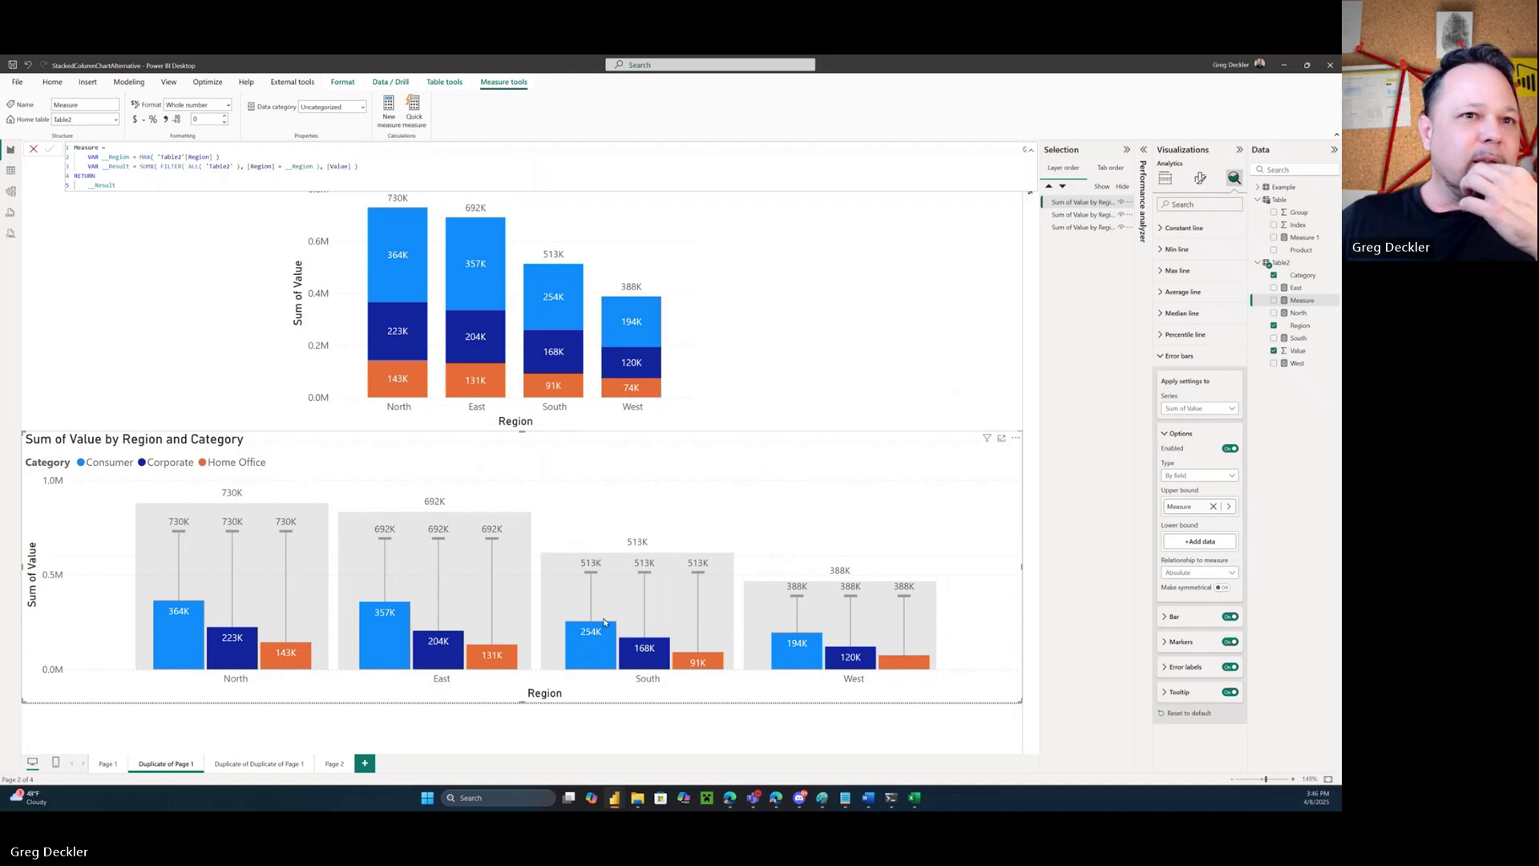
mouse_move(606, 626)
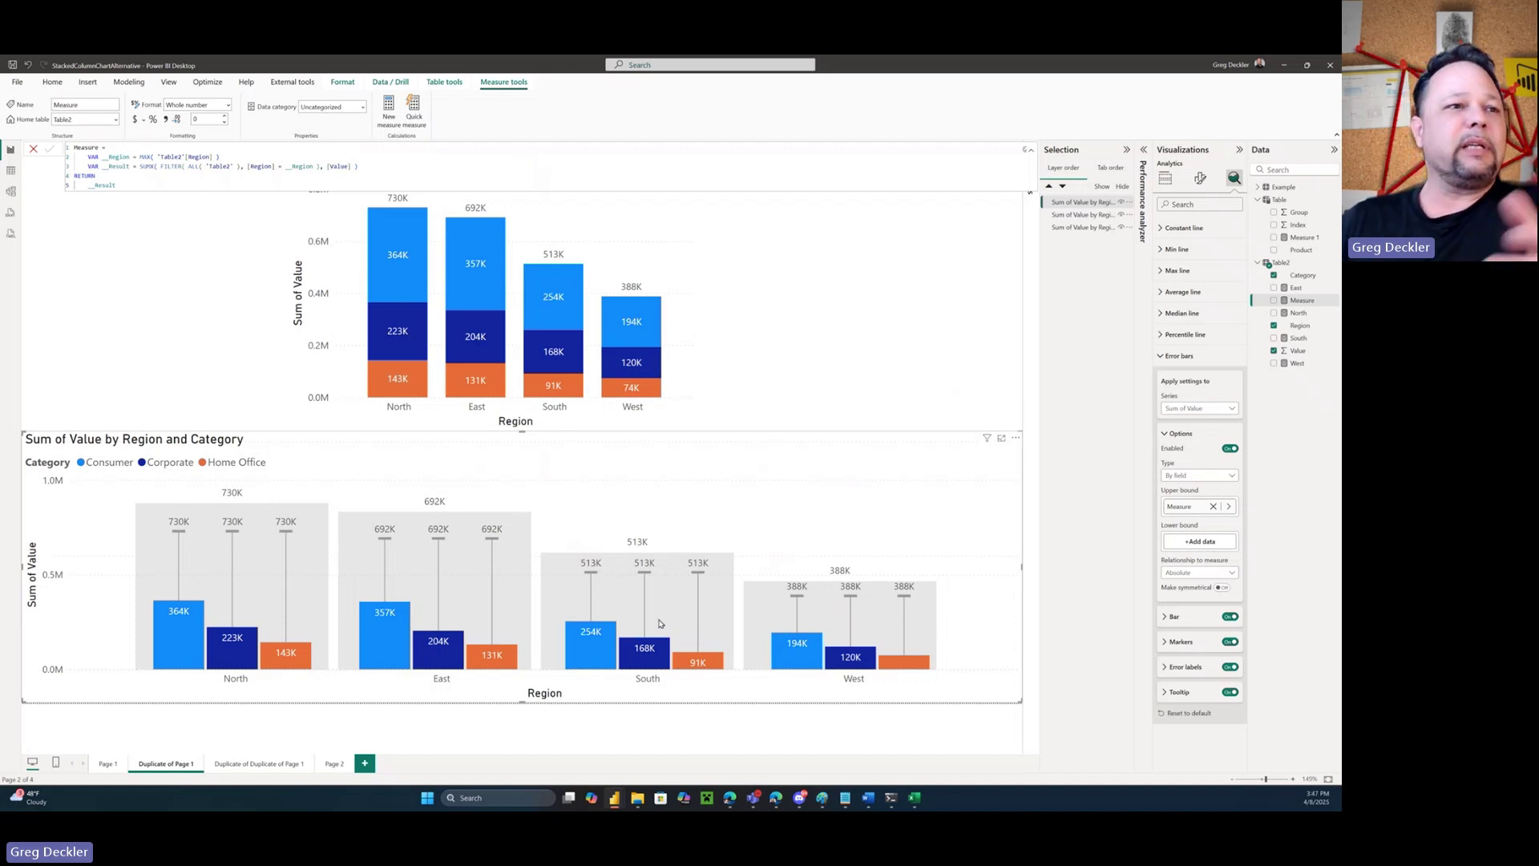
On Duplicate of Duplicate of Page 1, examine the clustered chart's constant line settings and the East measure's formula
left_click(258, 764)
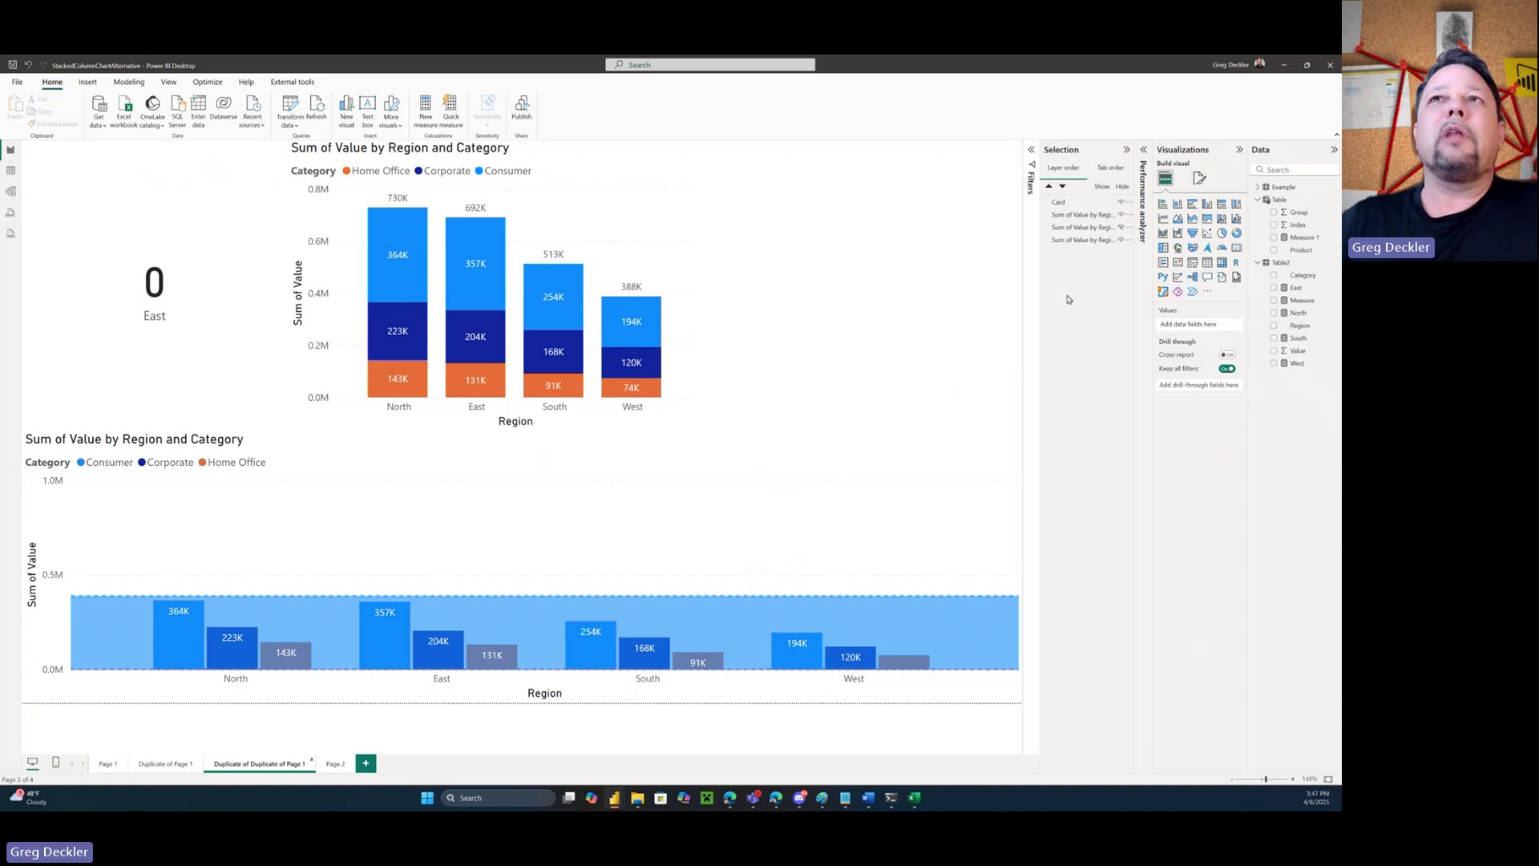
left_click(1126, 150)
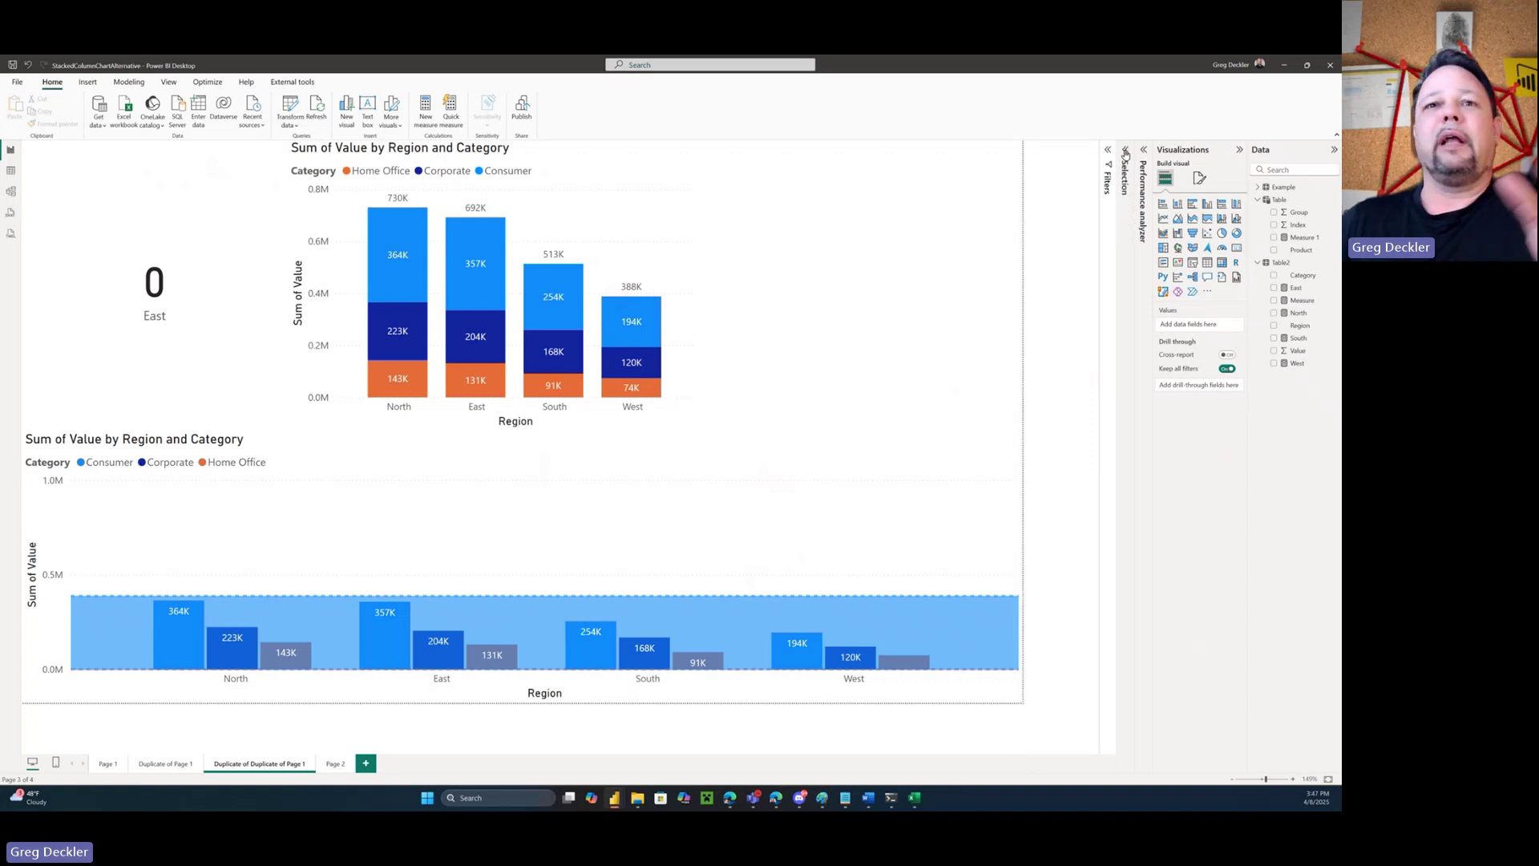
left_click(908, 569)
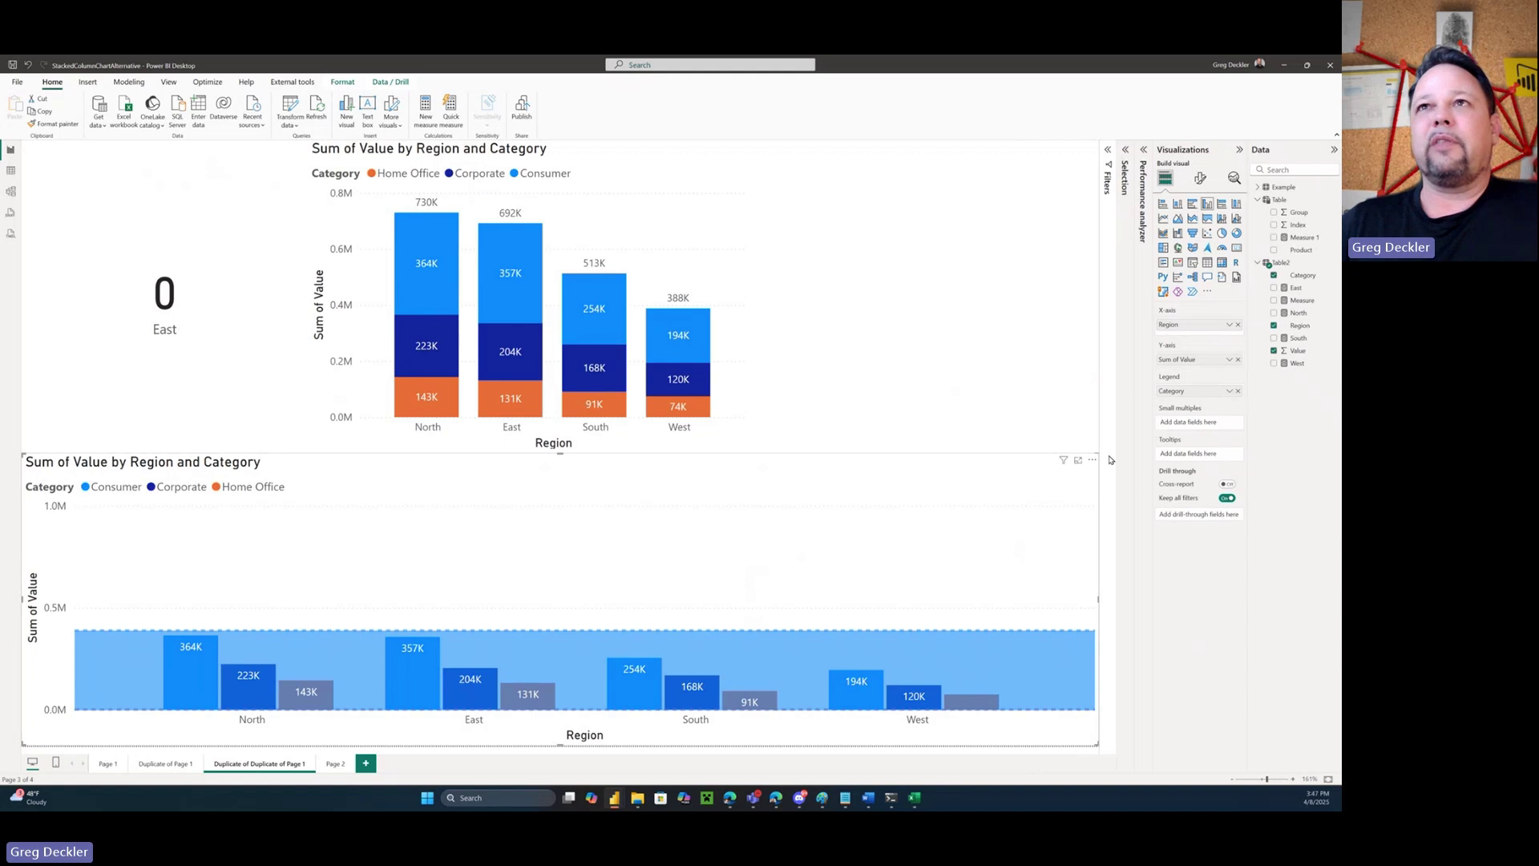
left_click(1234, 180)
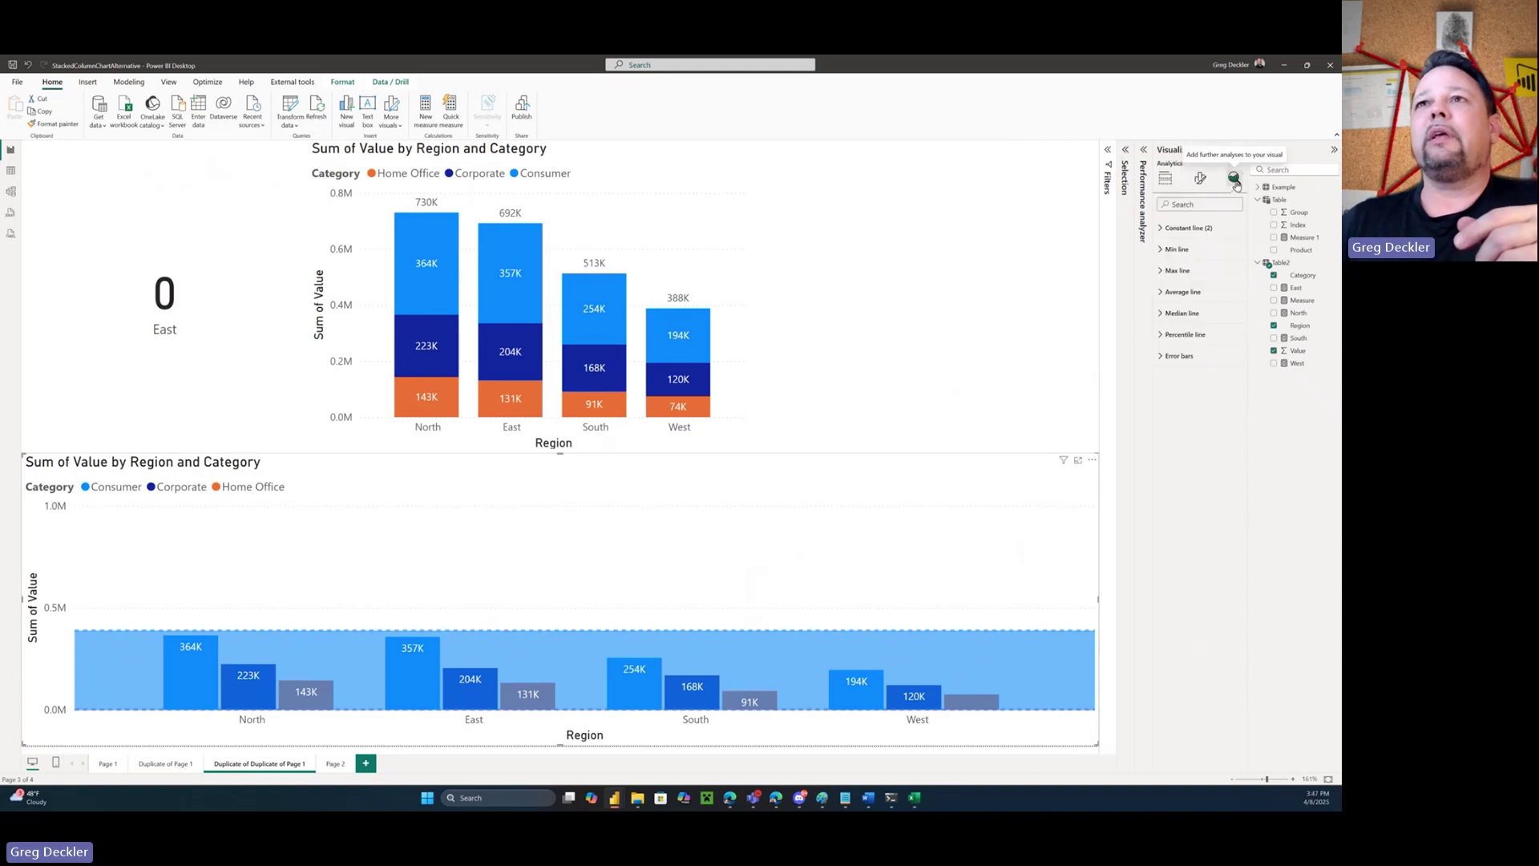
left_click(1198, 228)
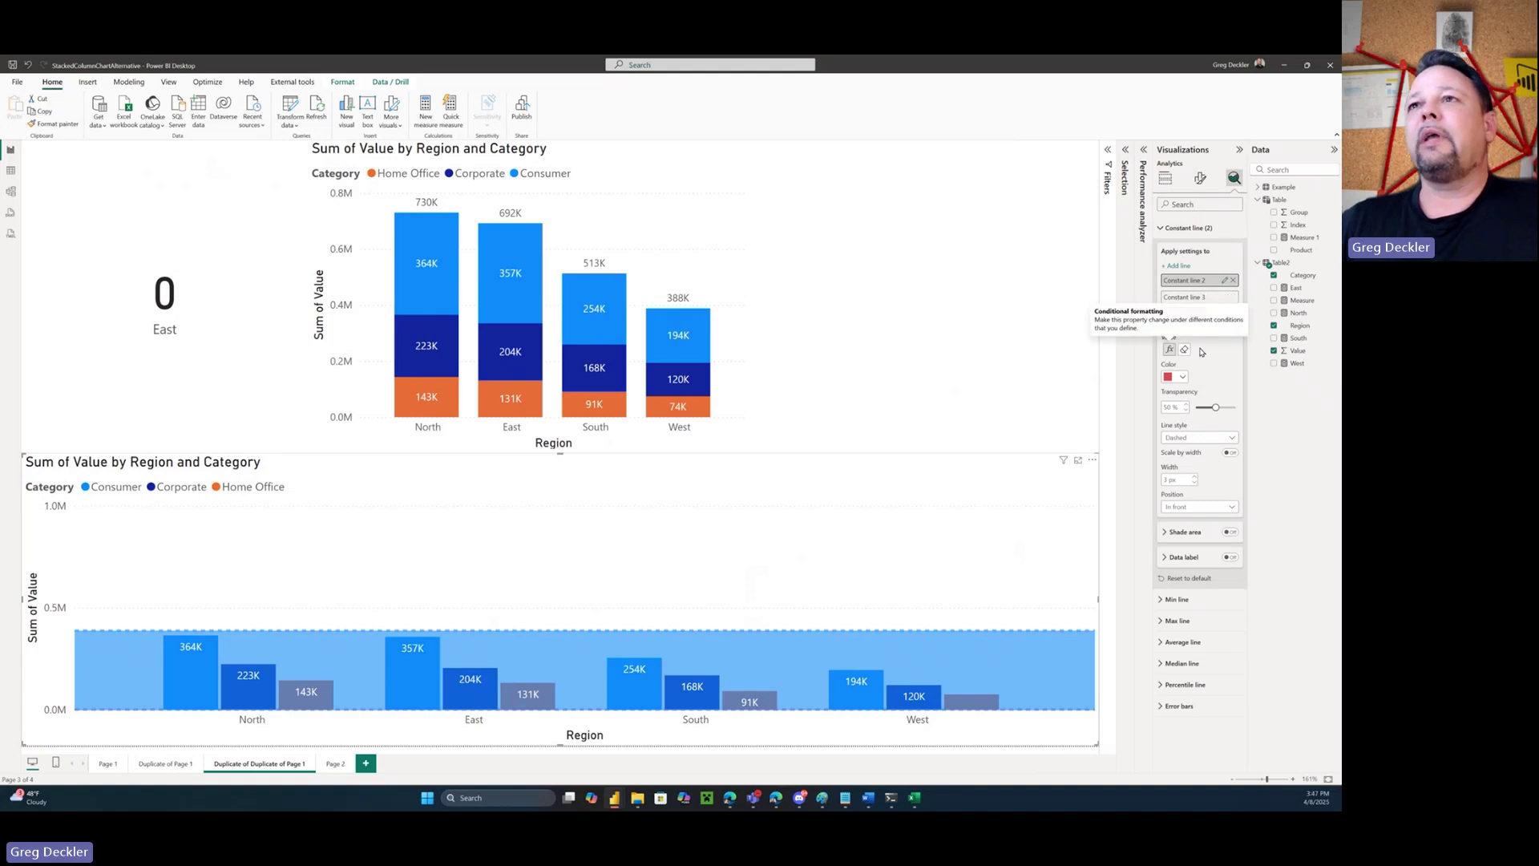
left_click(1296, 289)
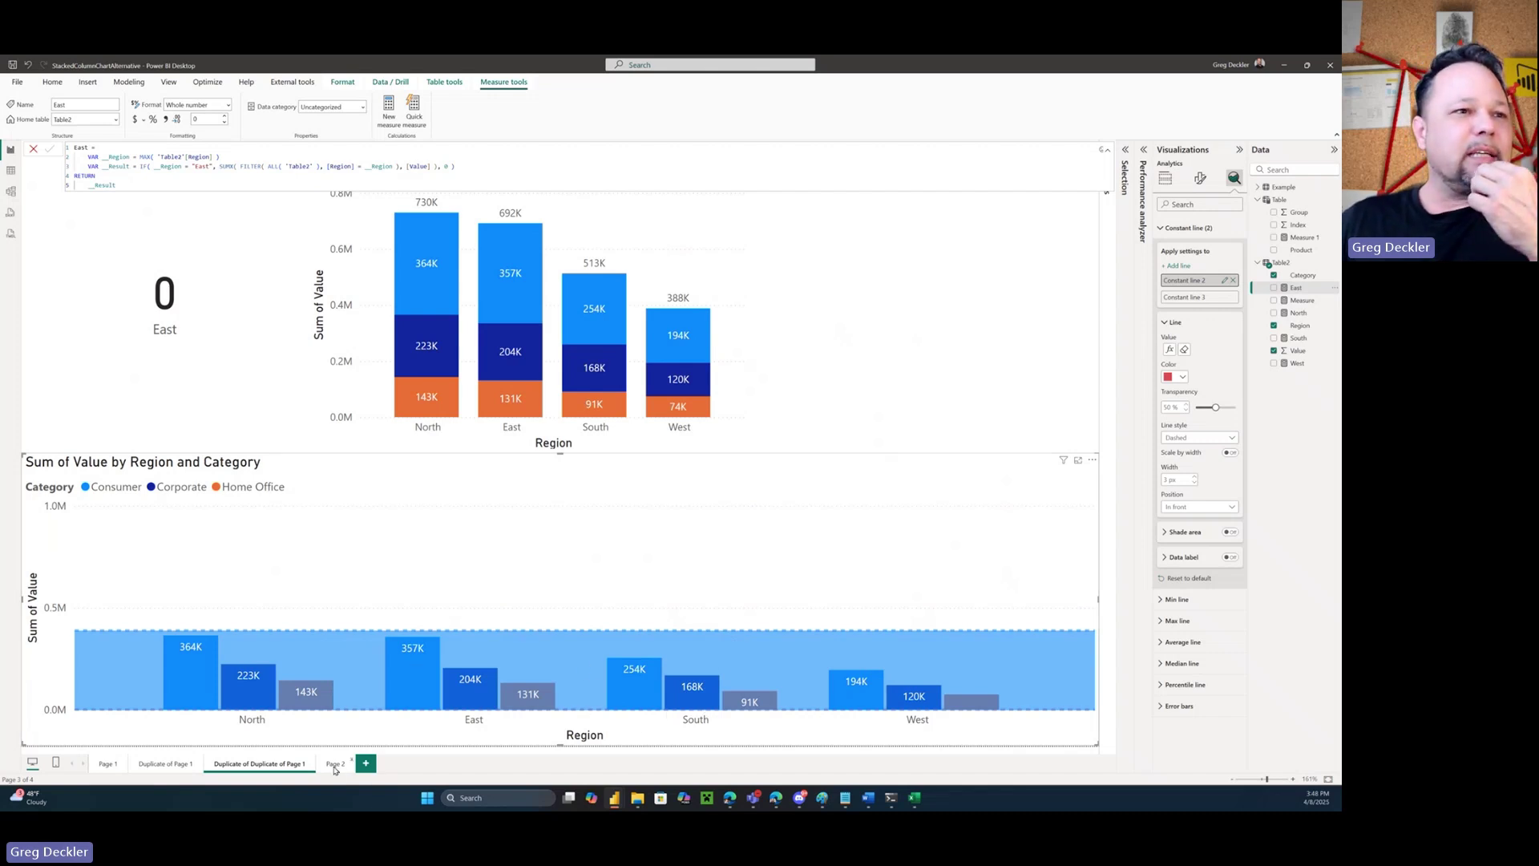
Copy Page 1's clustered category chart to a new page and convert it to a line and clustered column chart
left_click(107, 765)
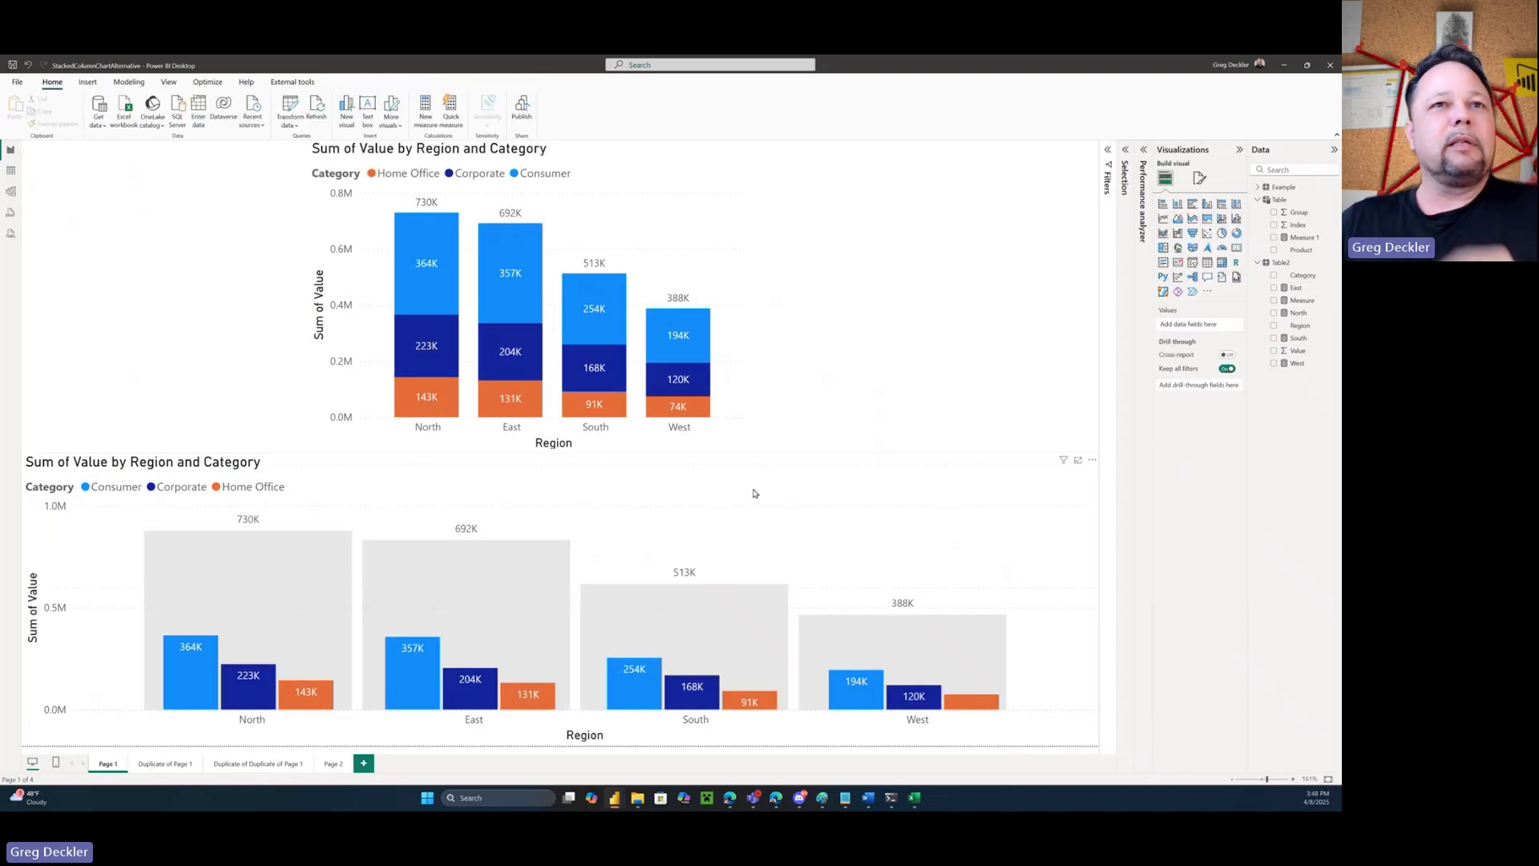
left_click(754, 493)
key("ctrl+c")
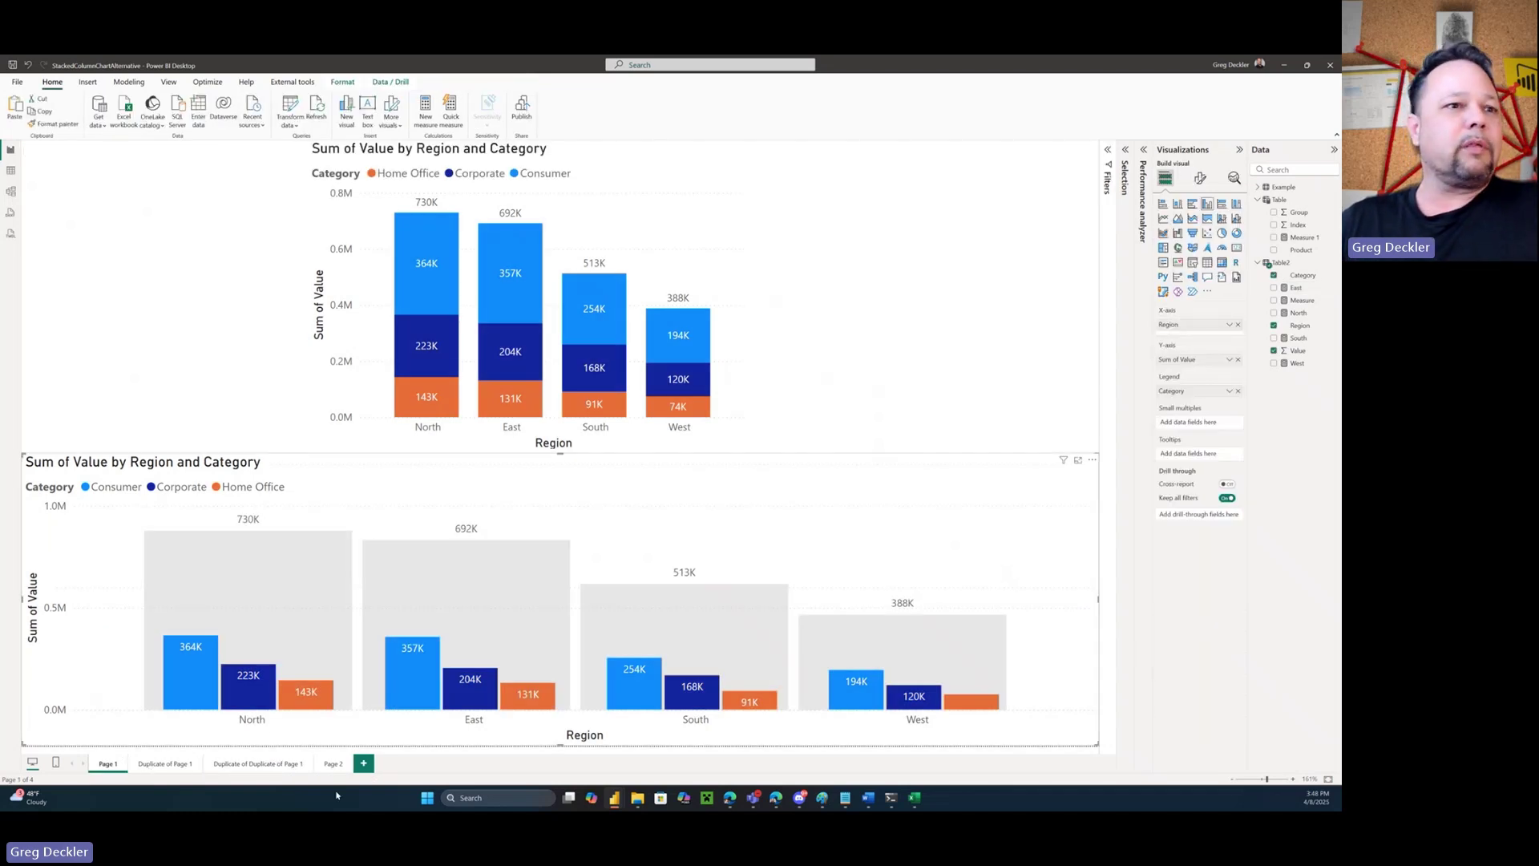
left_click(364, 765)
key("ctrl+v")
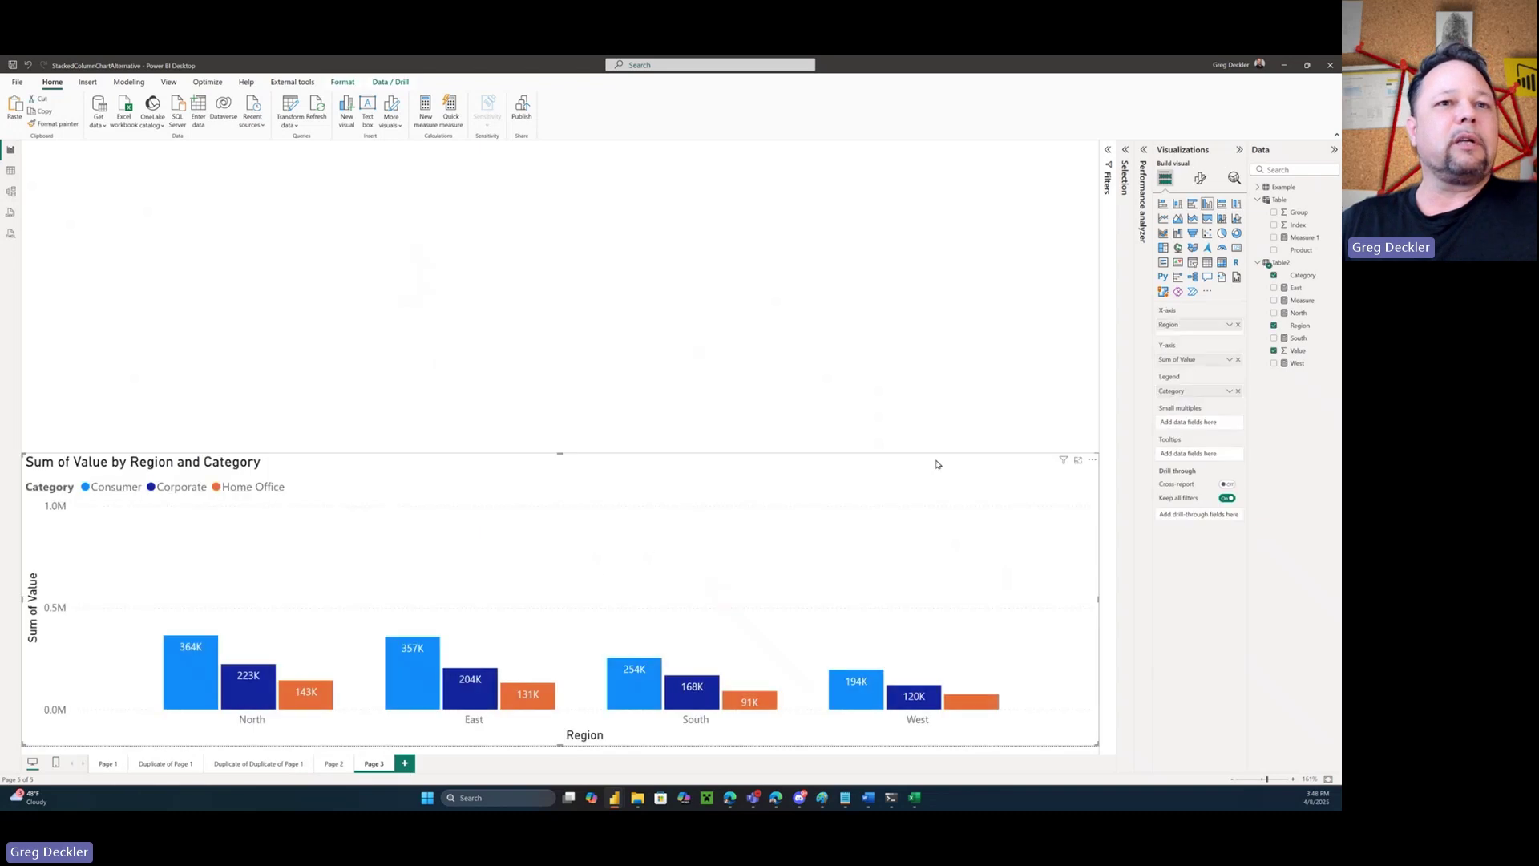
left_click(1236, 220)
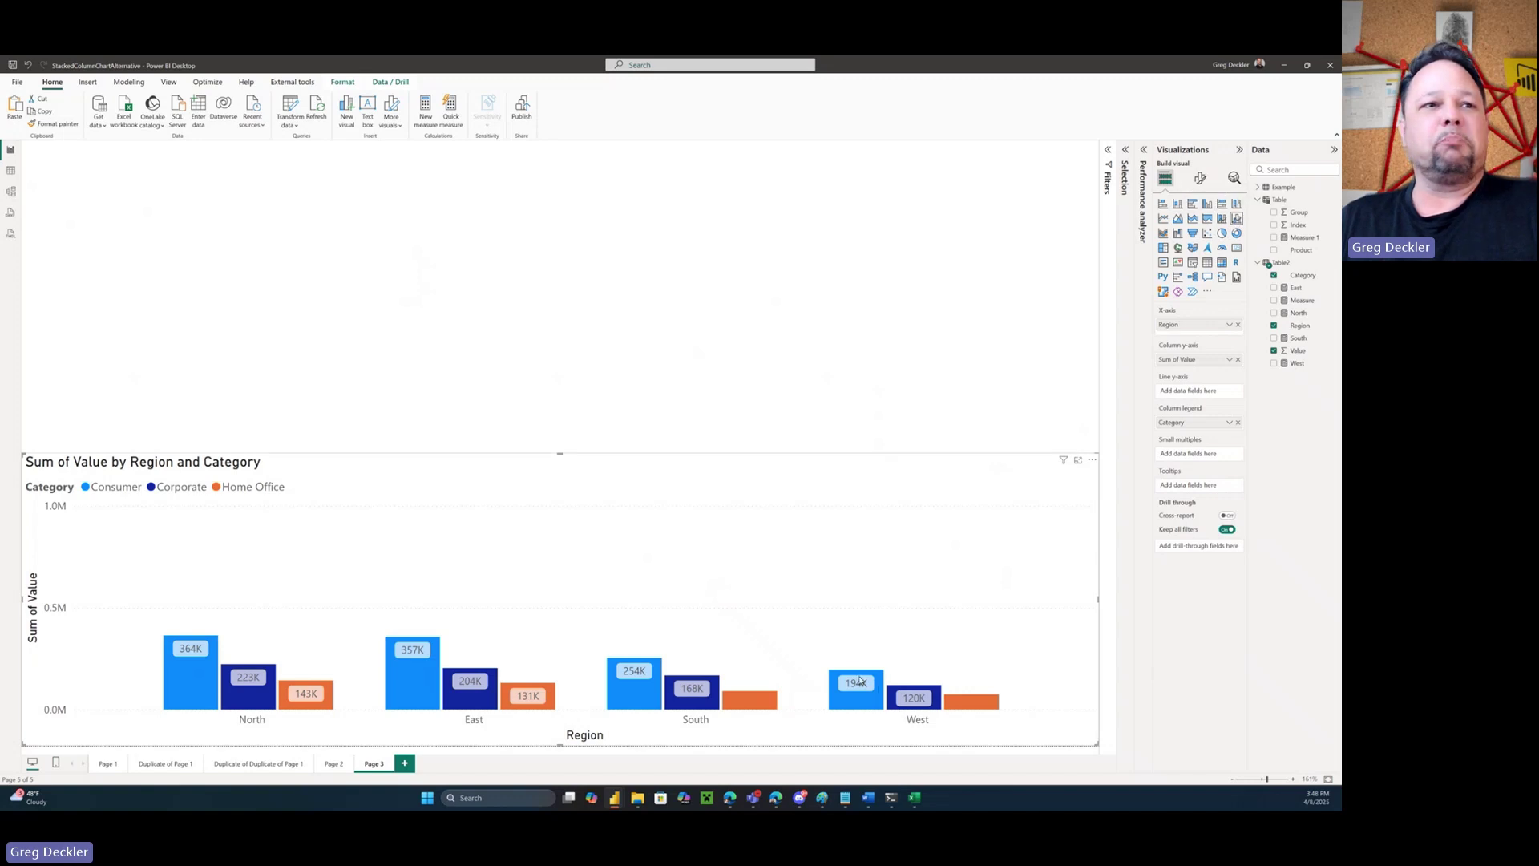
left_click(107, 764)
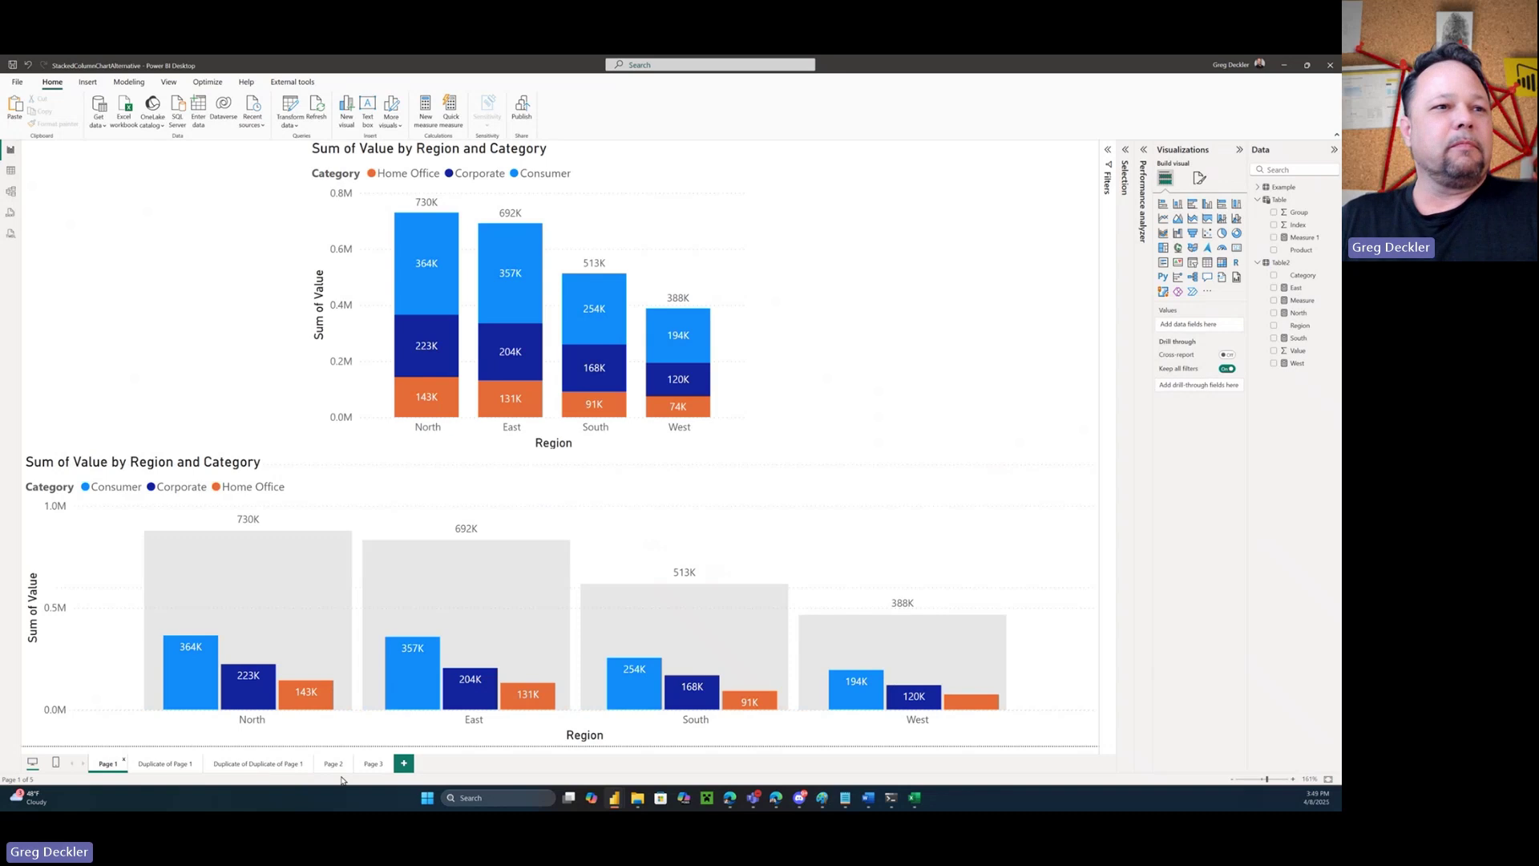
left_click(373, 765)
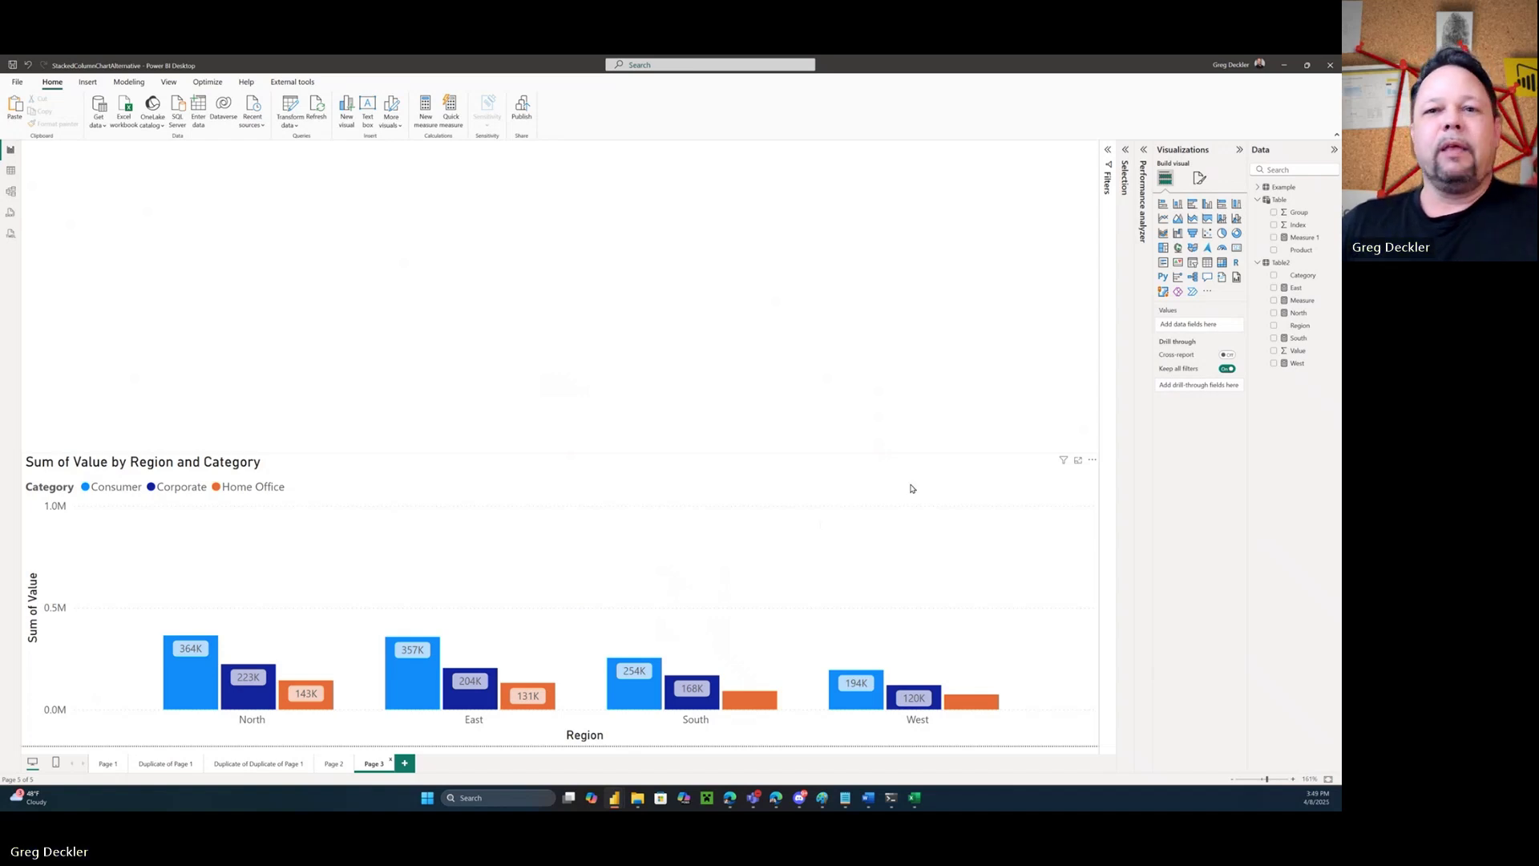
Set the data label value color of the combo chart on Page 3 to white
left_click(898, 526)
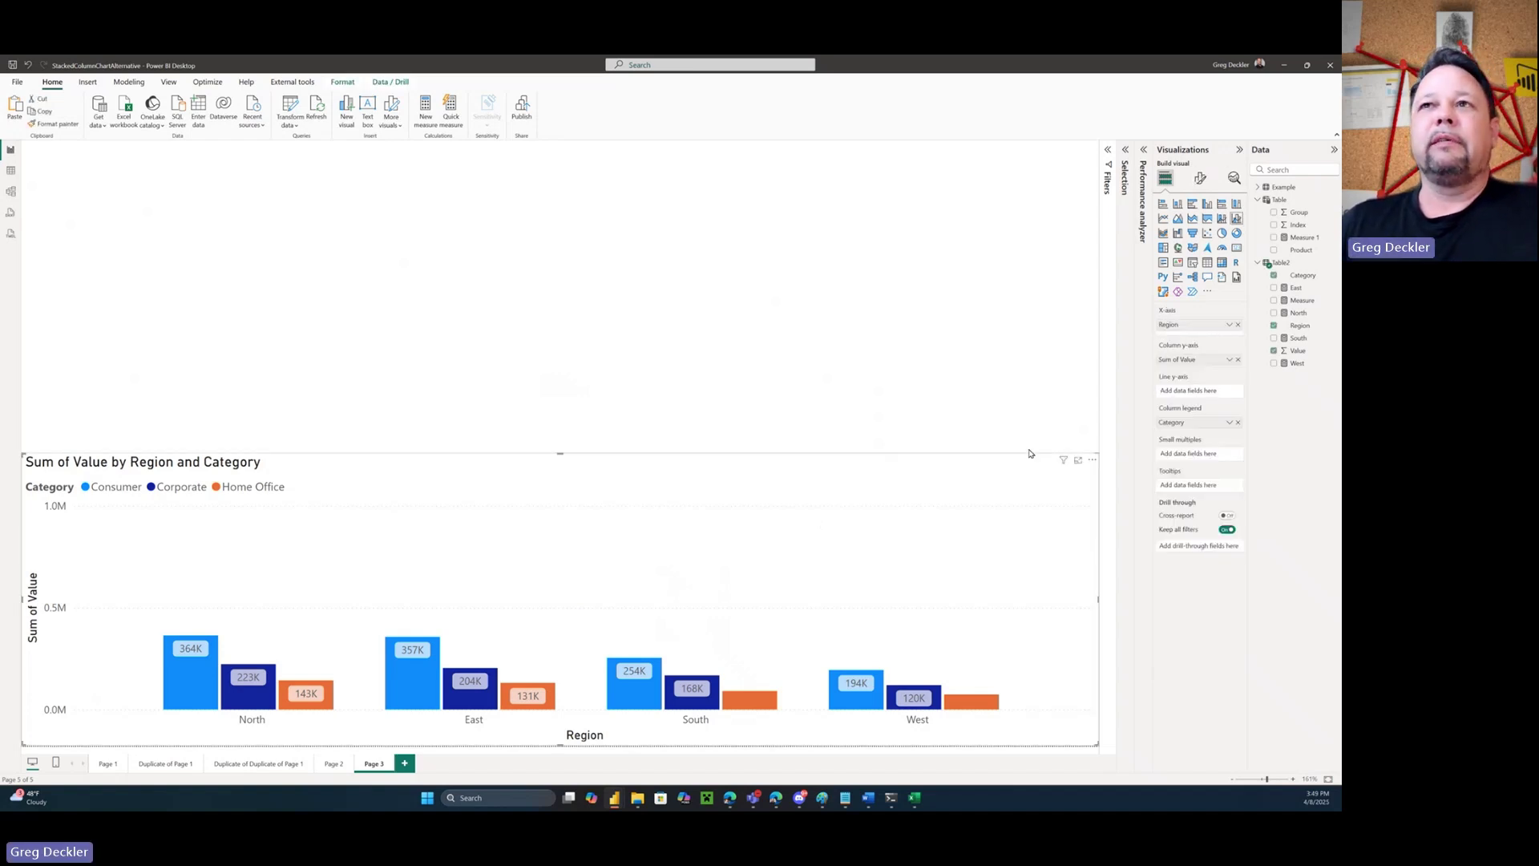
left_click(1201, 183)
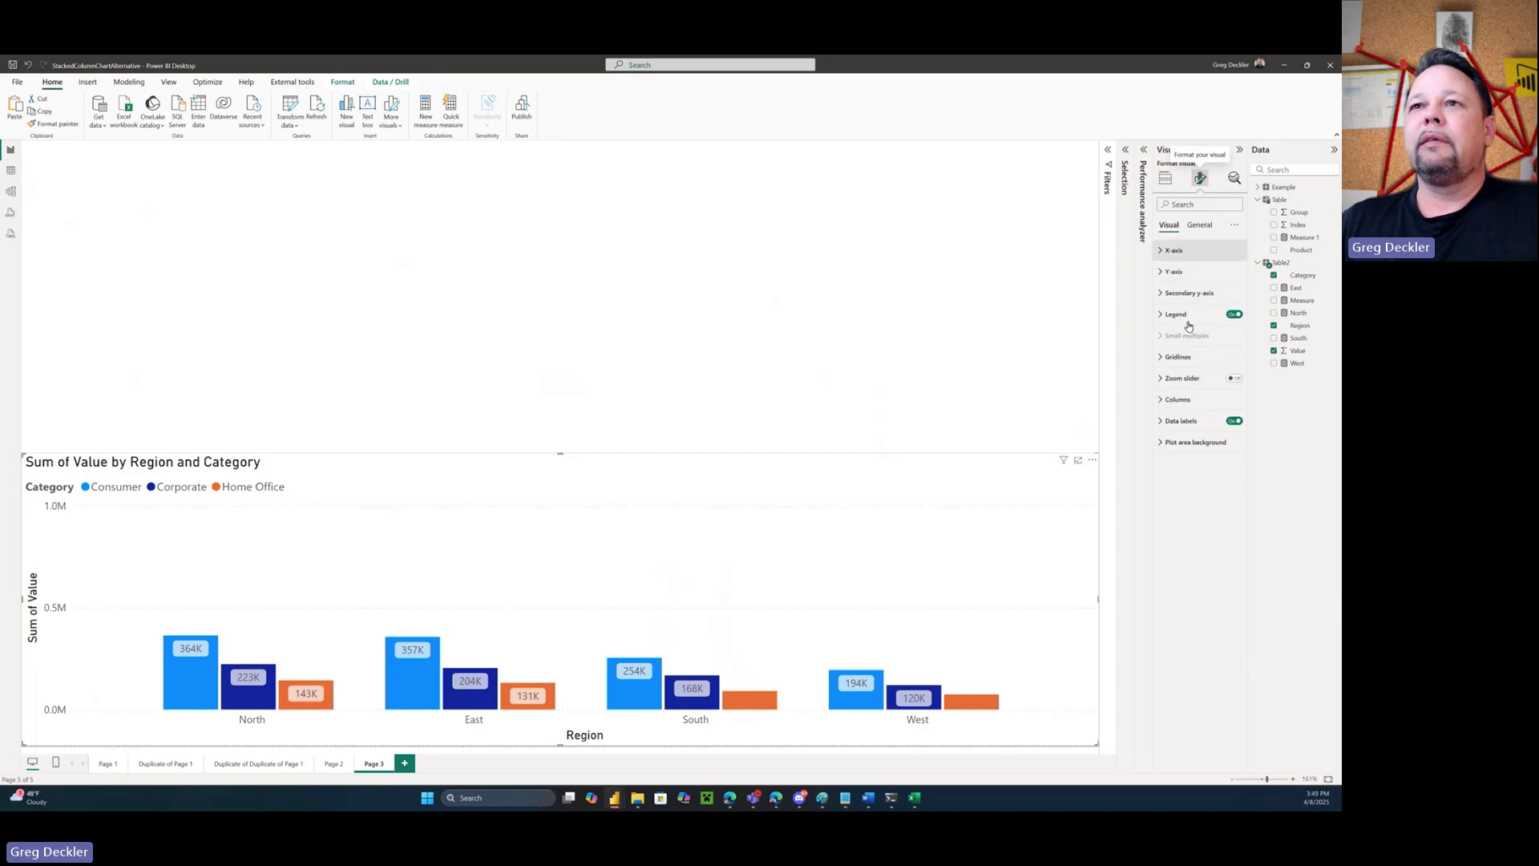
left_click(1160, 422)
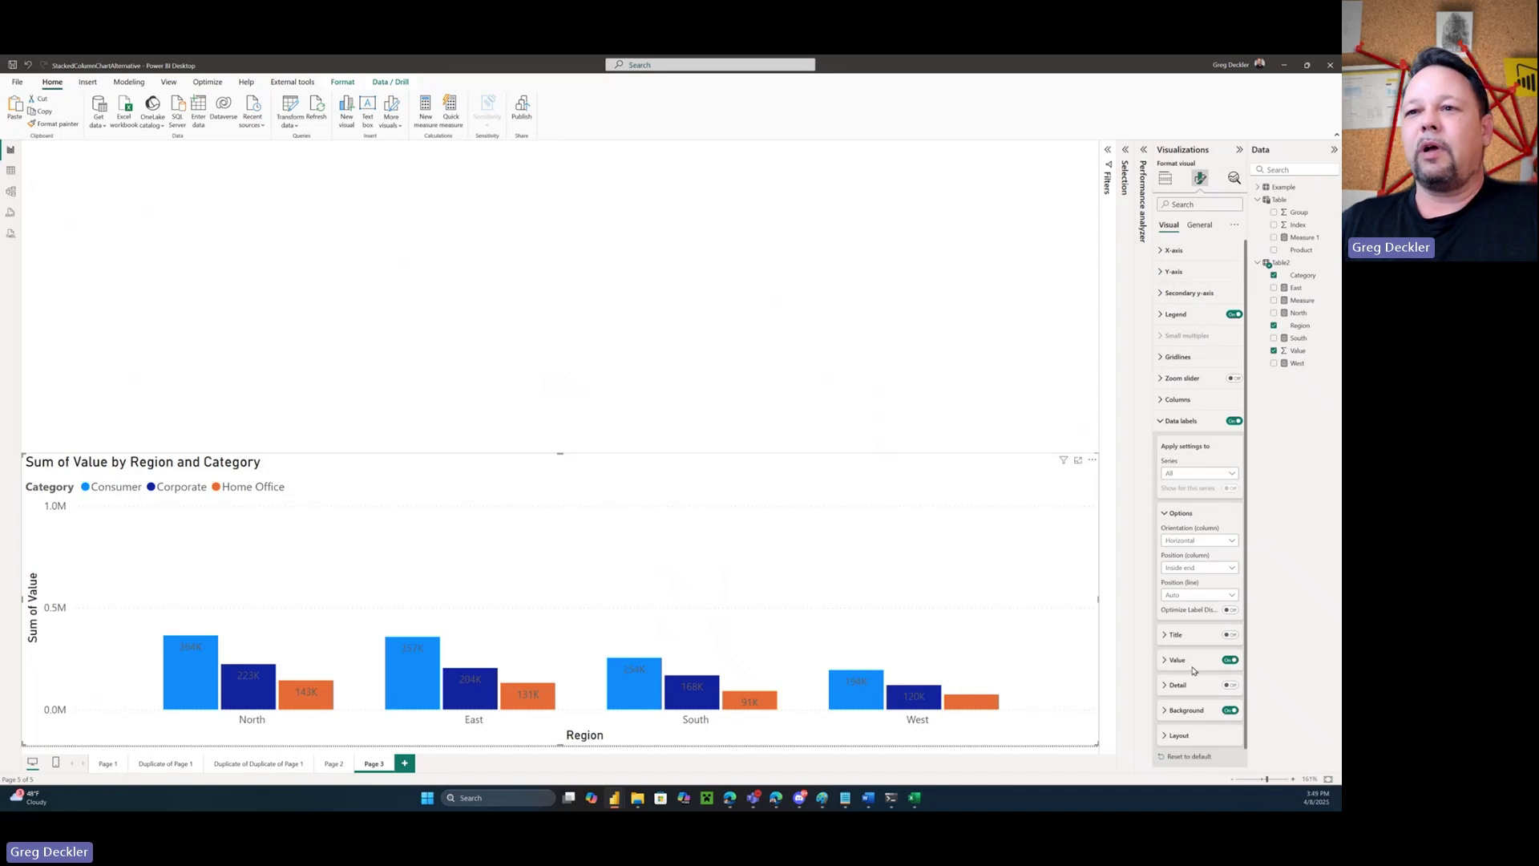
left_click(1163, 668)
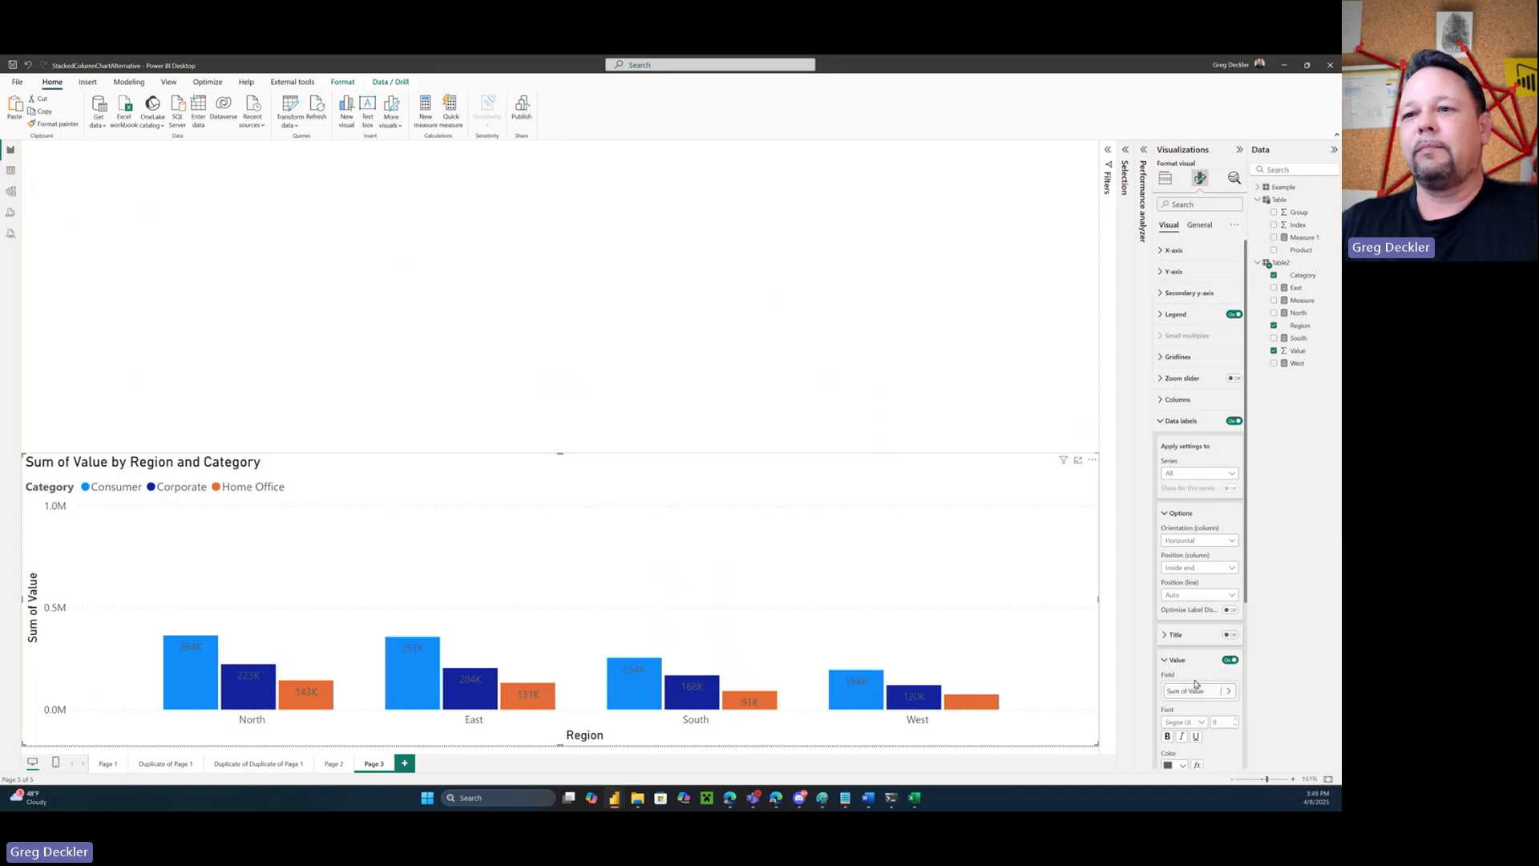
scroll(1193, 681, "down", 2)
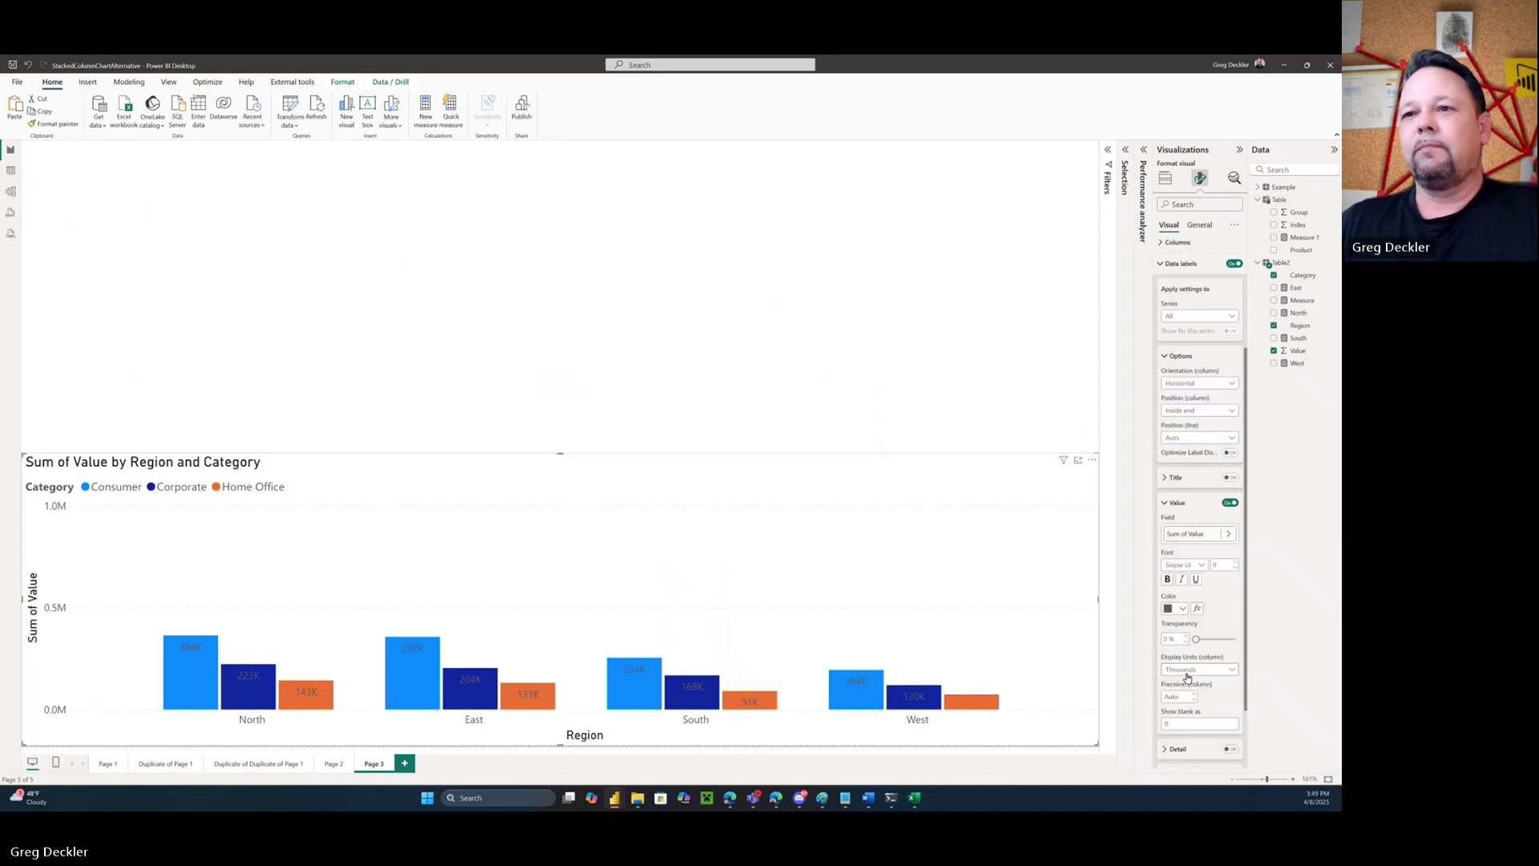
left_click(1180, 609)
left_click(1176, 564)
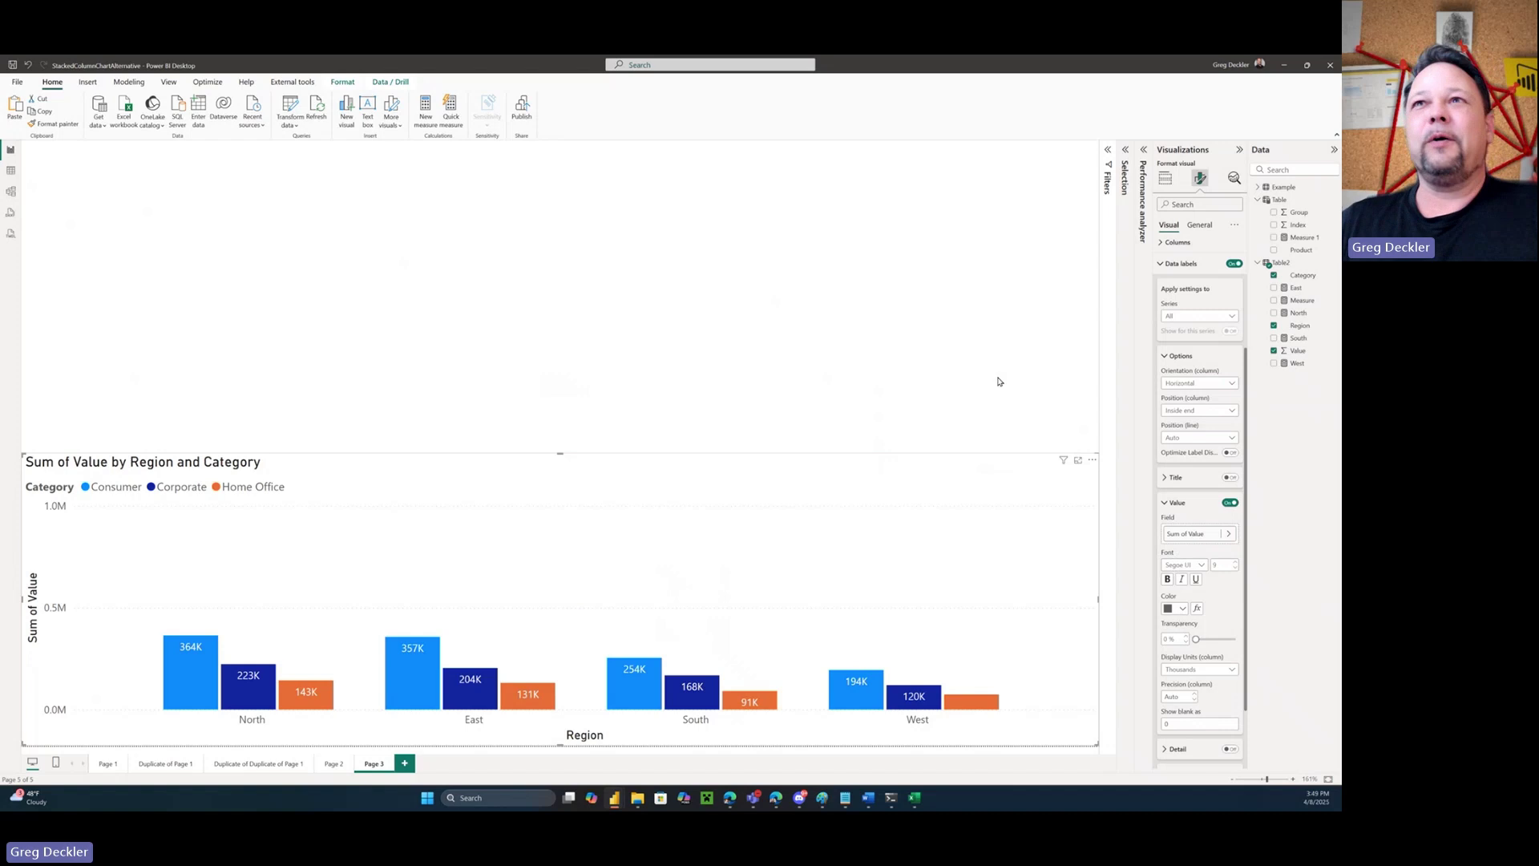
Add the East measure to the combo chart's line y-axis
left_click(1165, 179)
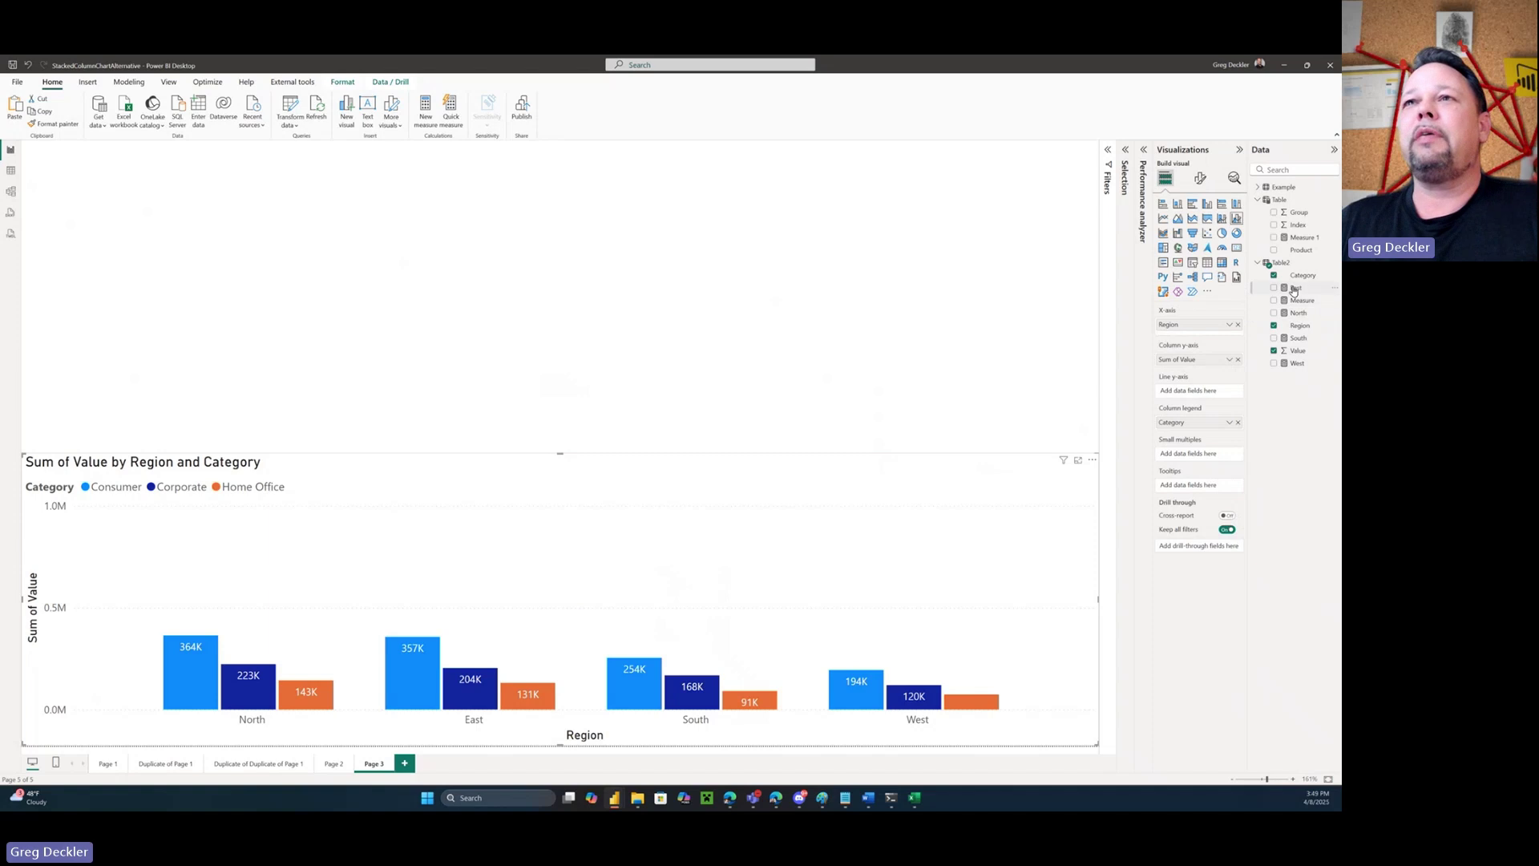
mouse_move(1294, 290)
left_mouse_down()
mouse_move(1207, 401)
mouse_move(1197, 393)
left_mouse_up()
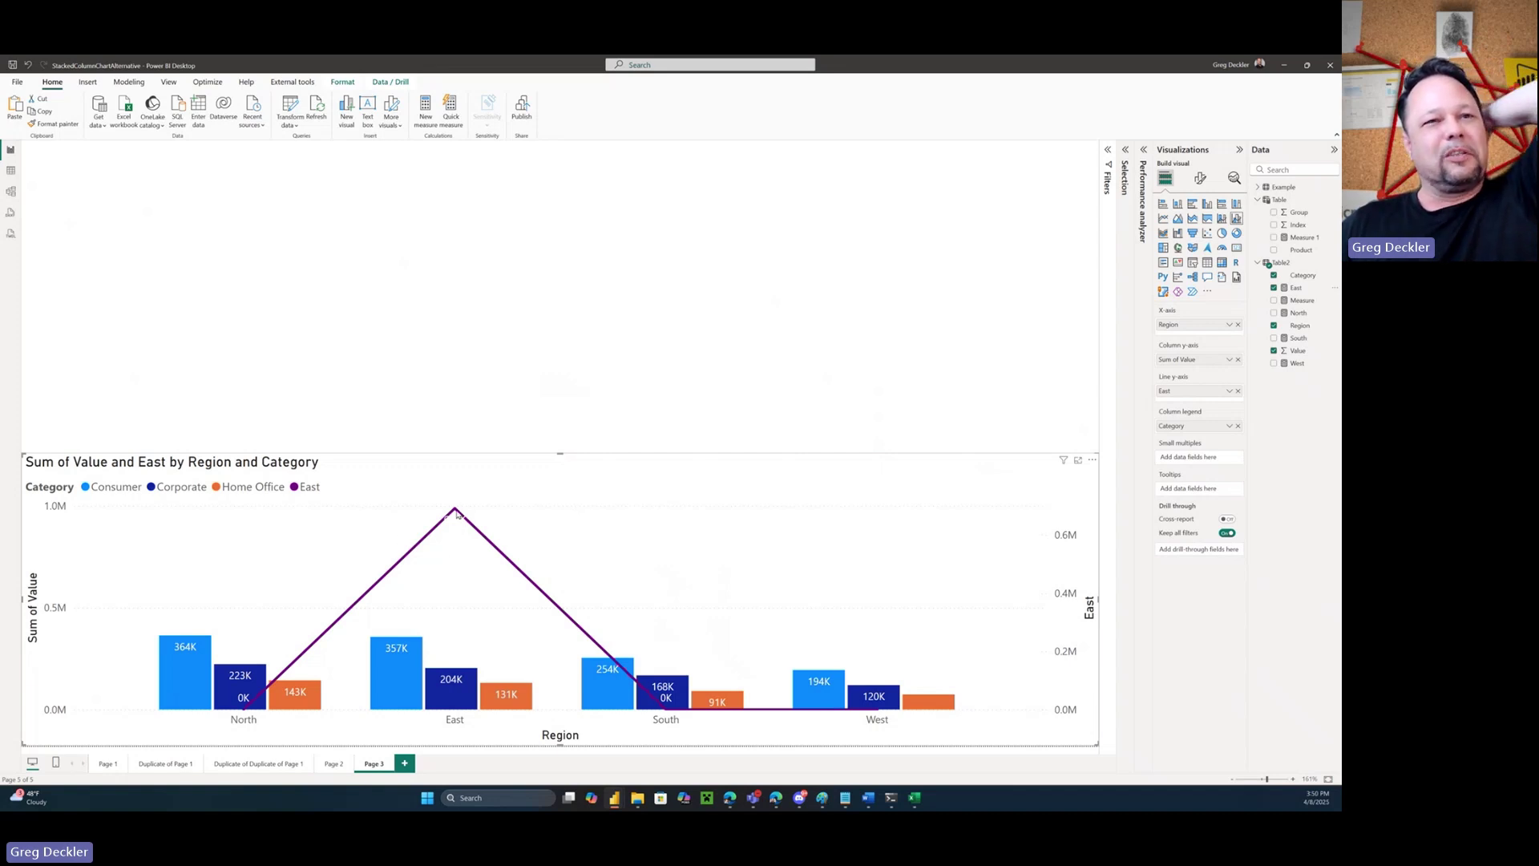
mouse_move(458, 514)
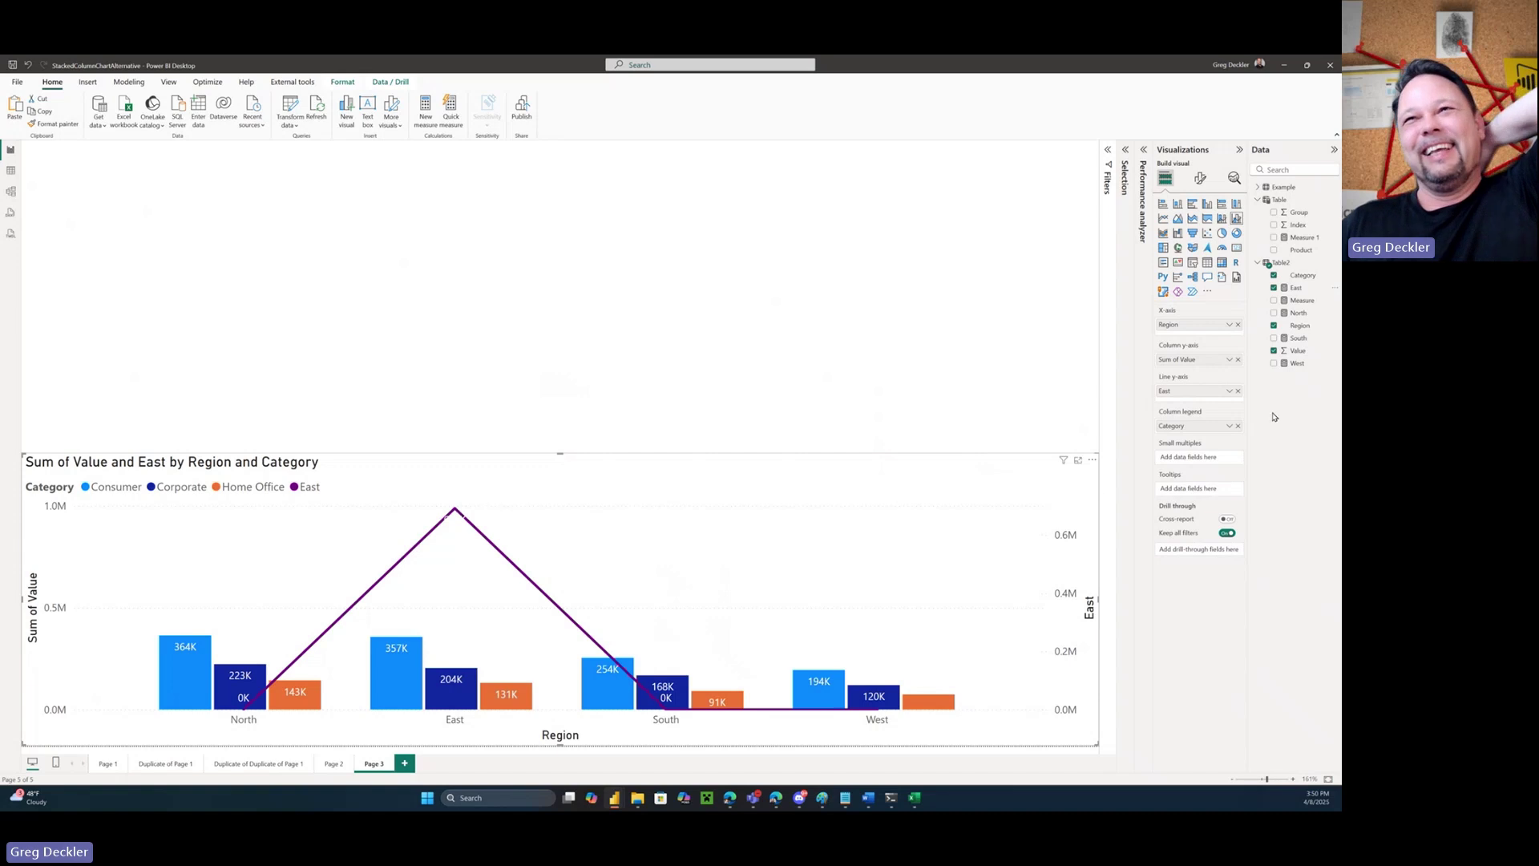
Edit the East measure so its IF returns BLANK() for regions other than East
left_click(1296, 287)
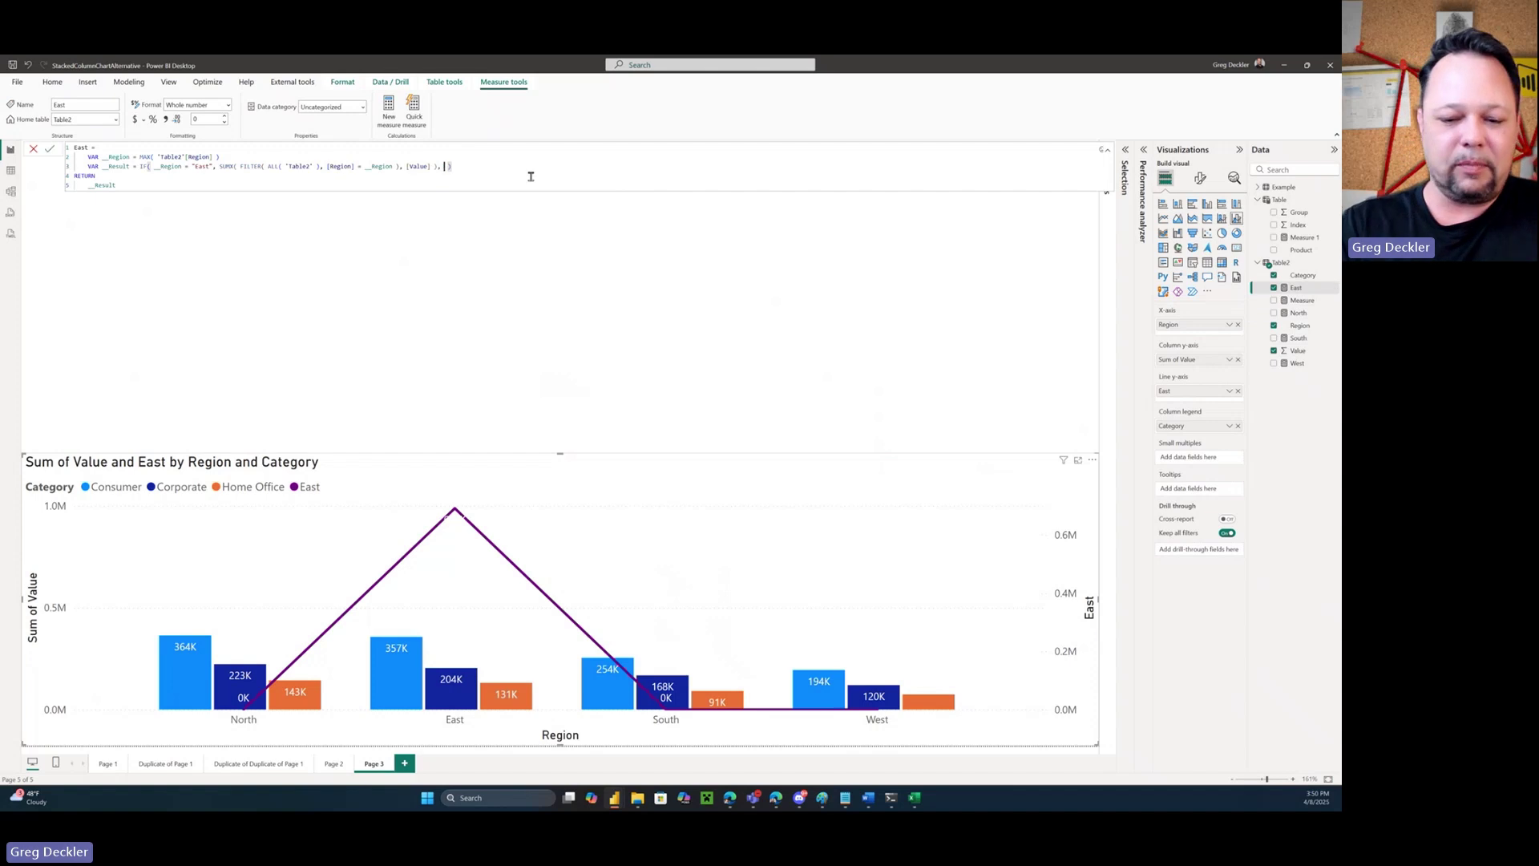
type("BLANK ")
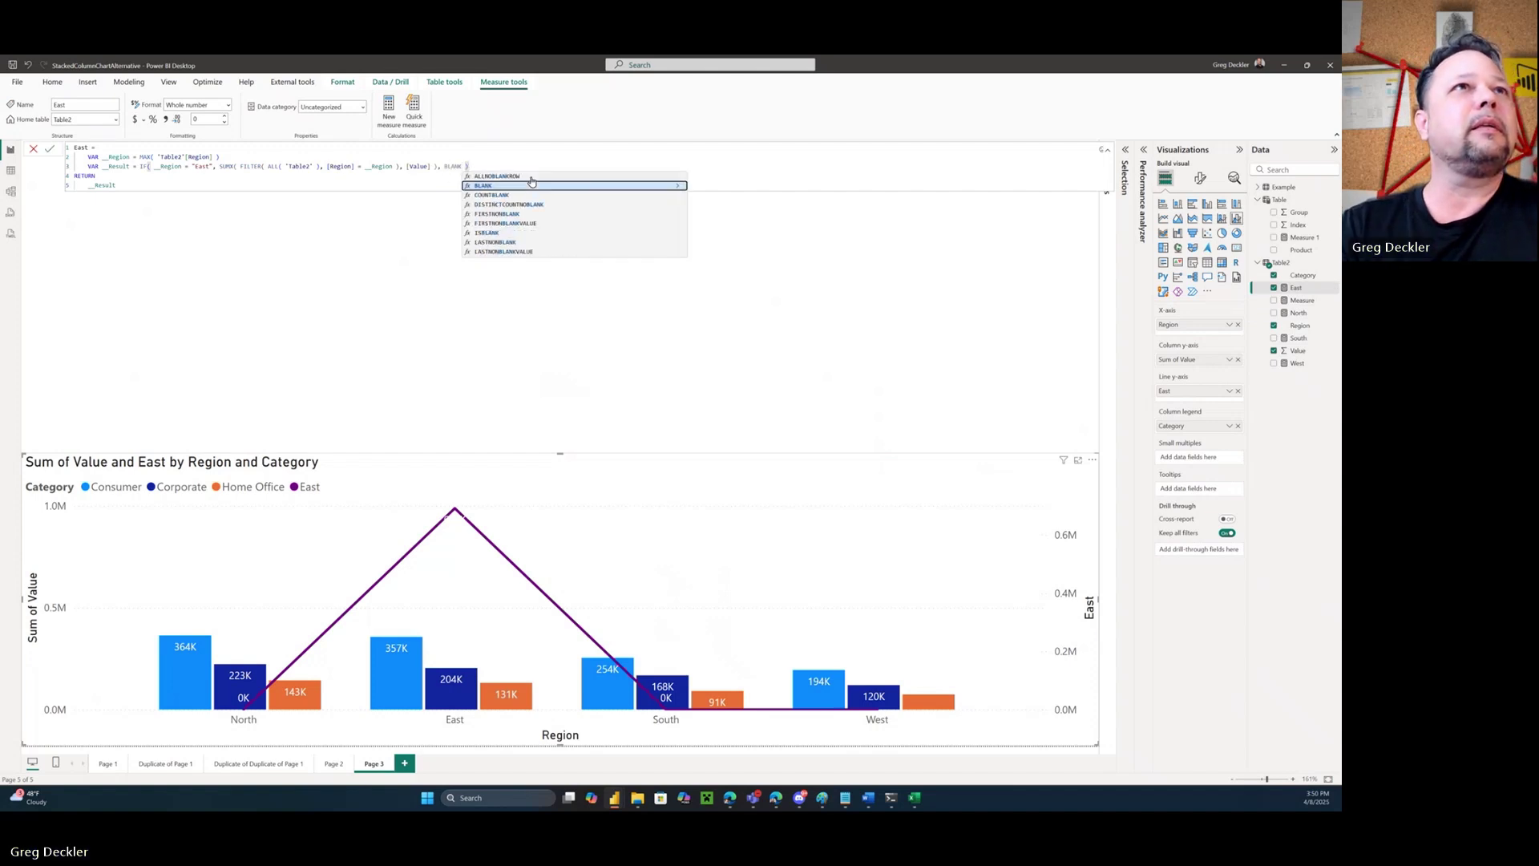
type("()")
key("Return")
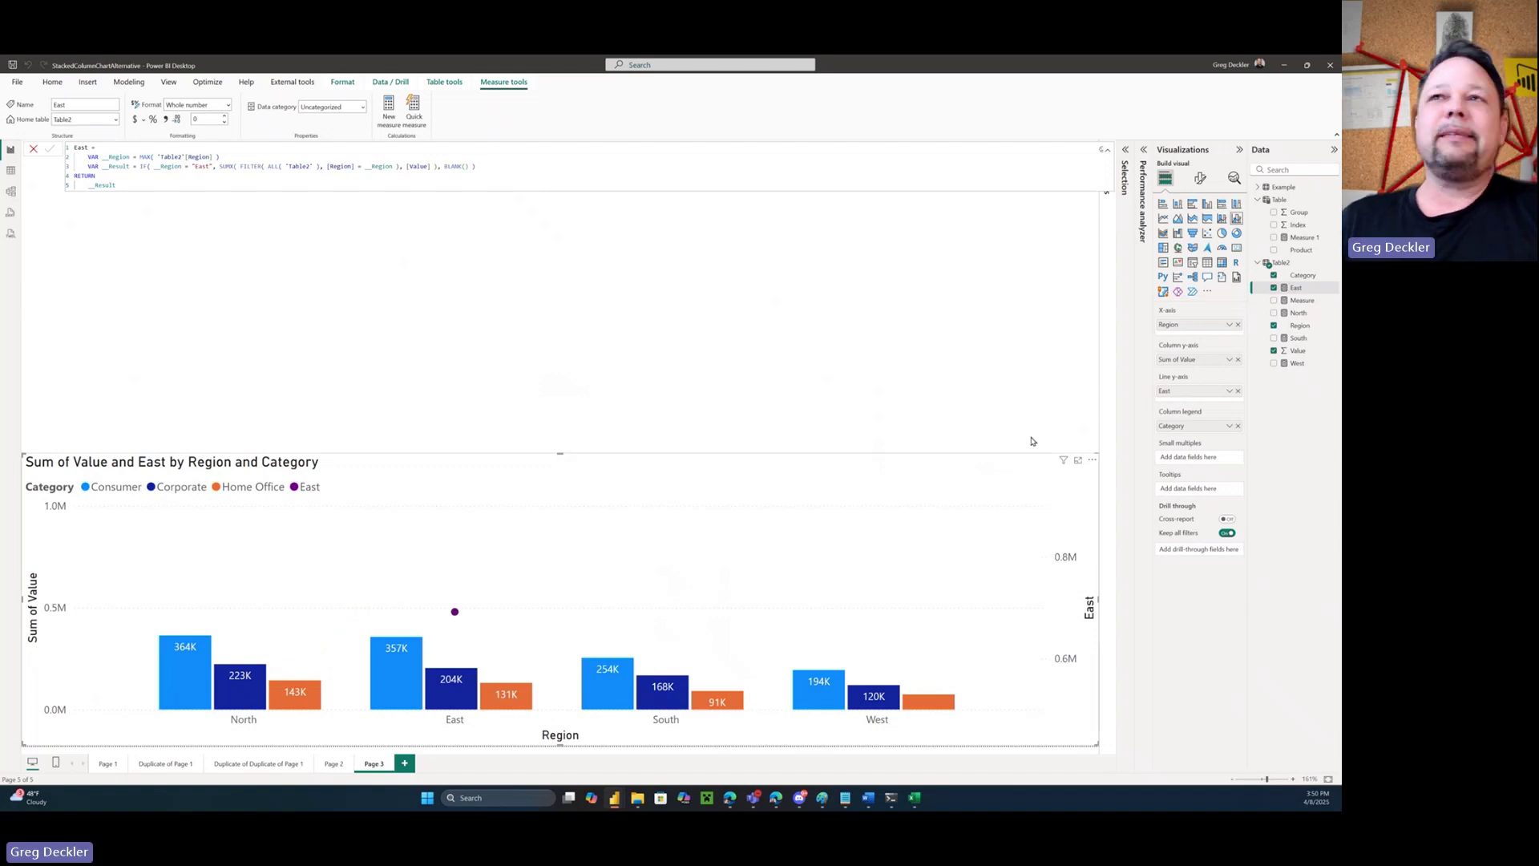
Review the combo chart's line formatting settings and its series labels option
left_click(1201, 179)
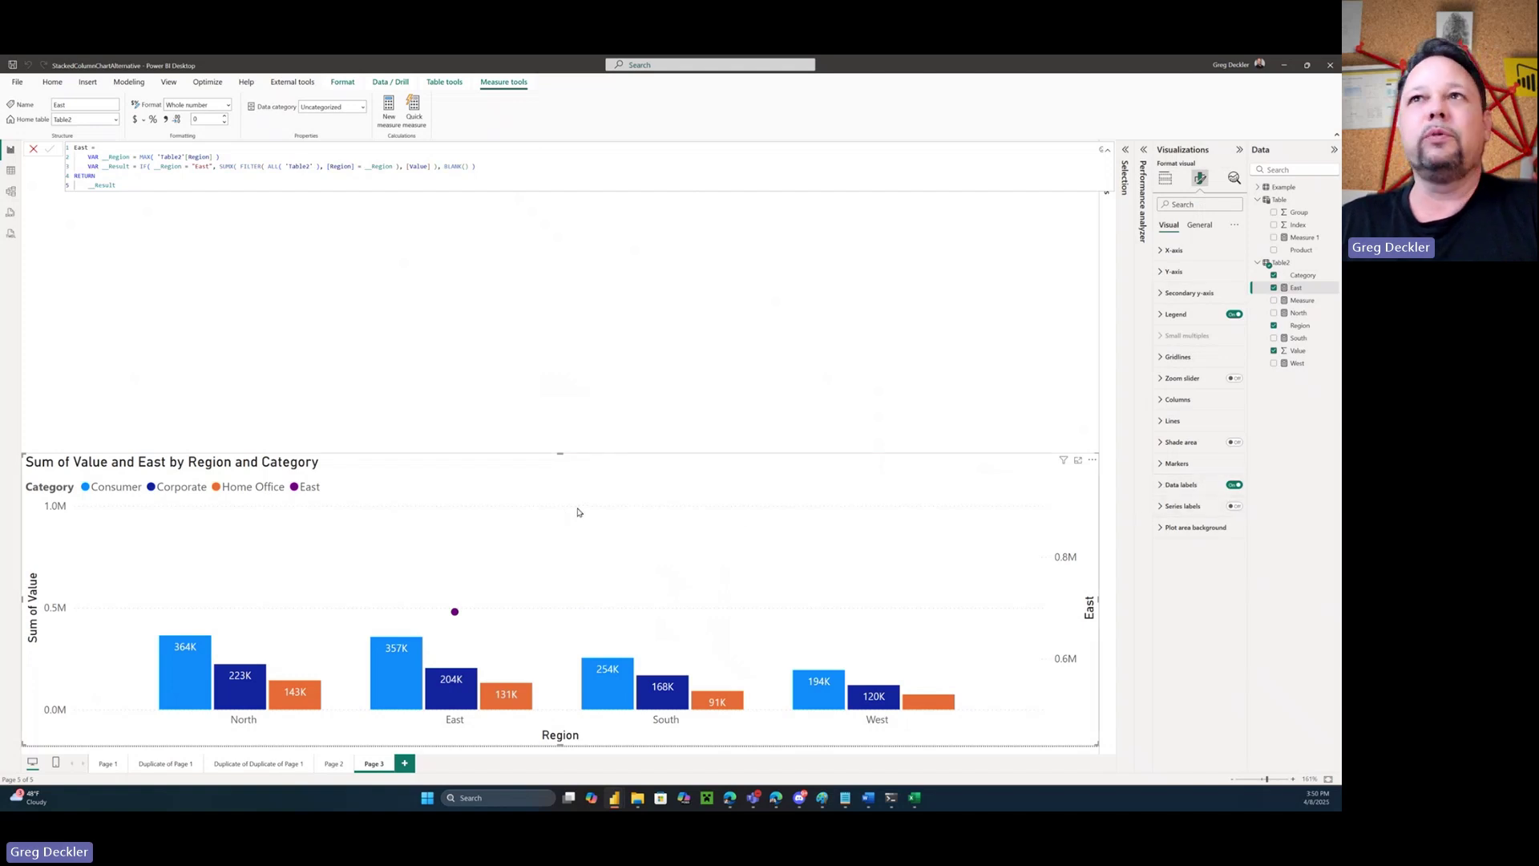
left_click(1160, 423)
left_click(1160, 422)
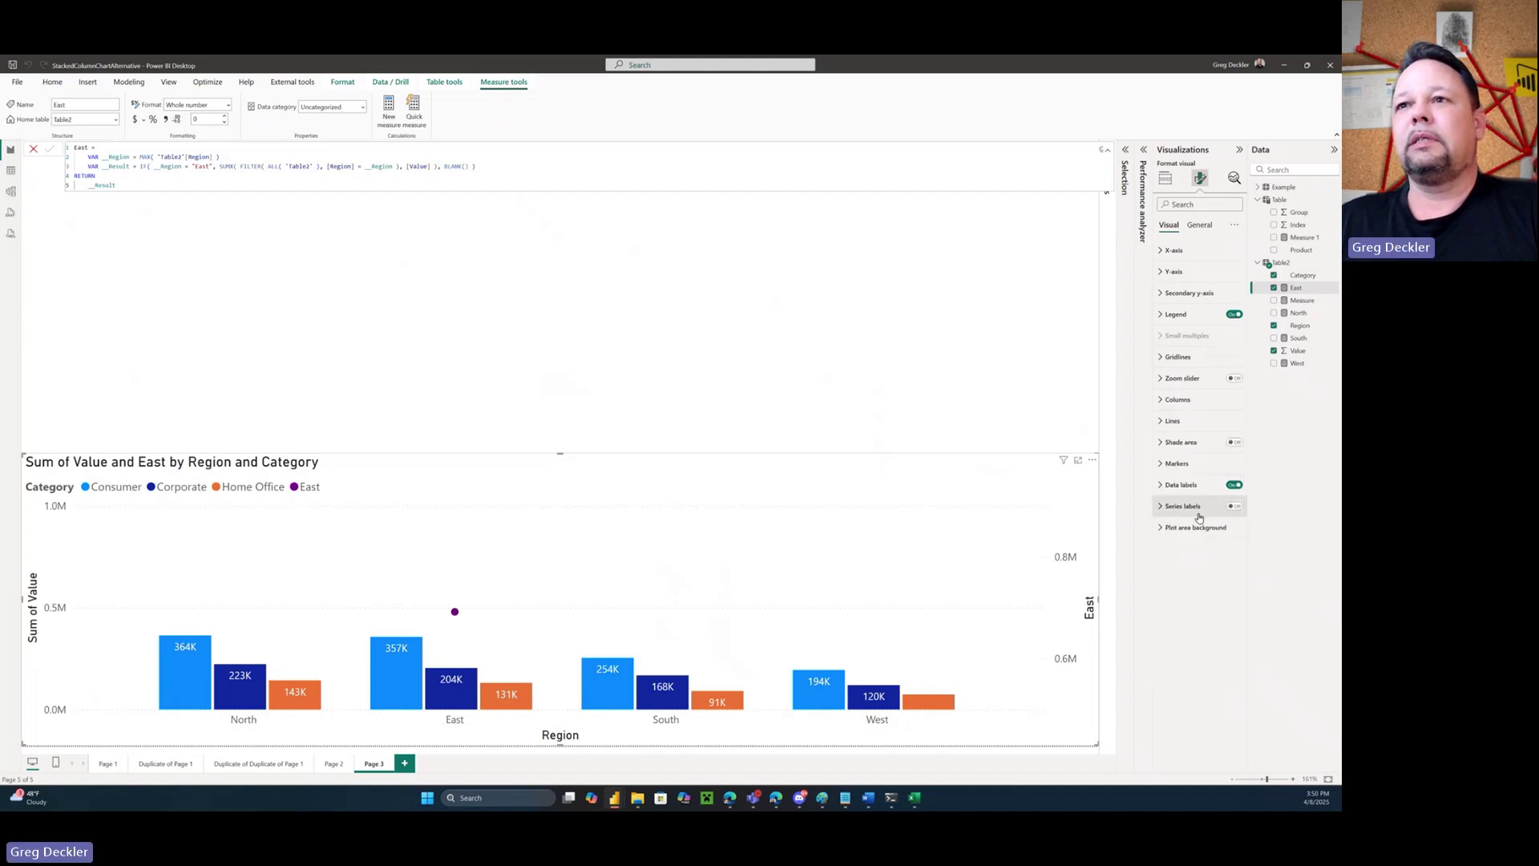
left_click(1235, 506)
left_click(1235, 506)
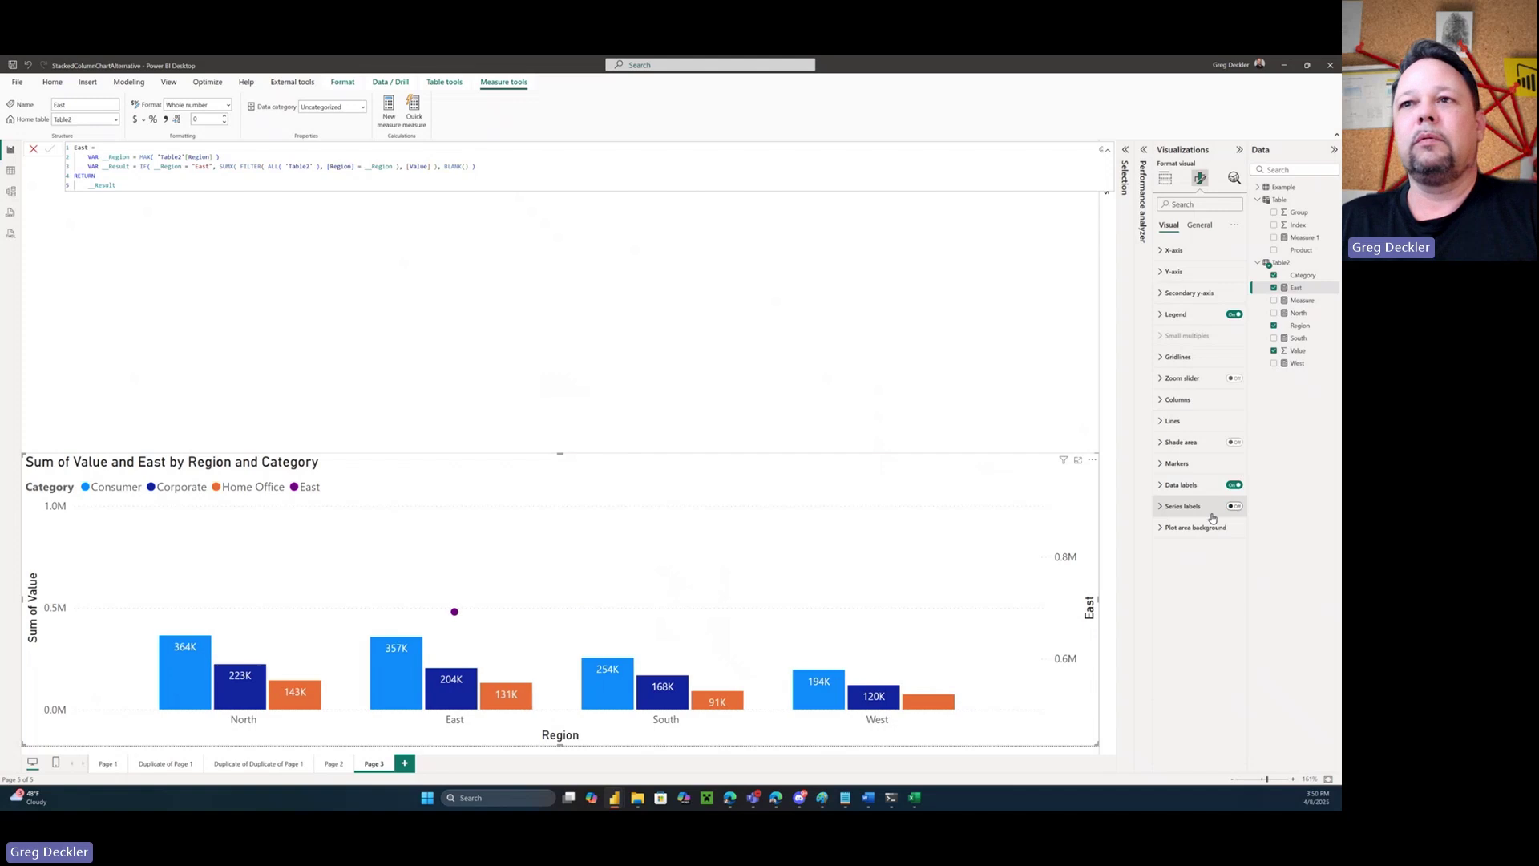
left_click(1160, 422)
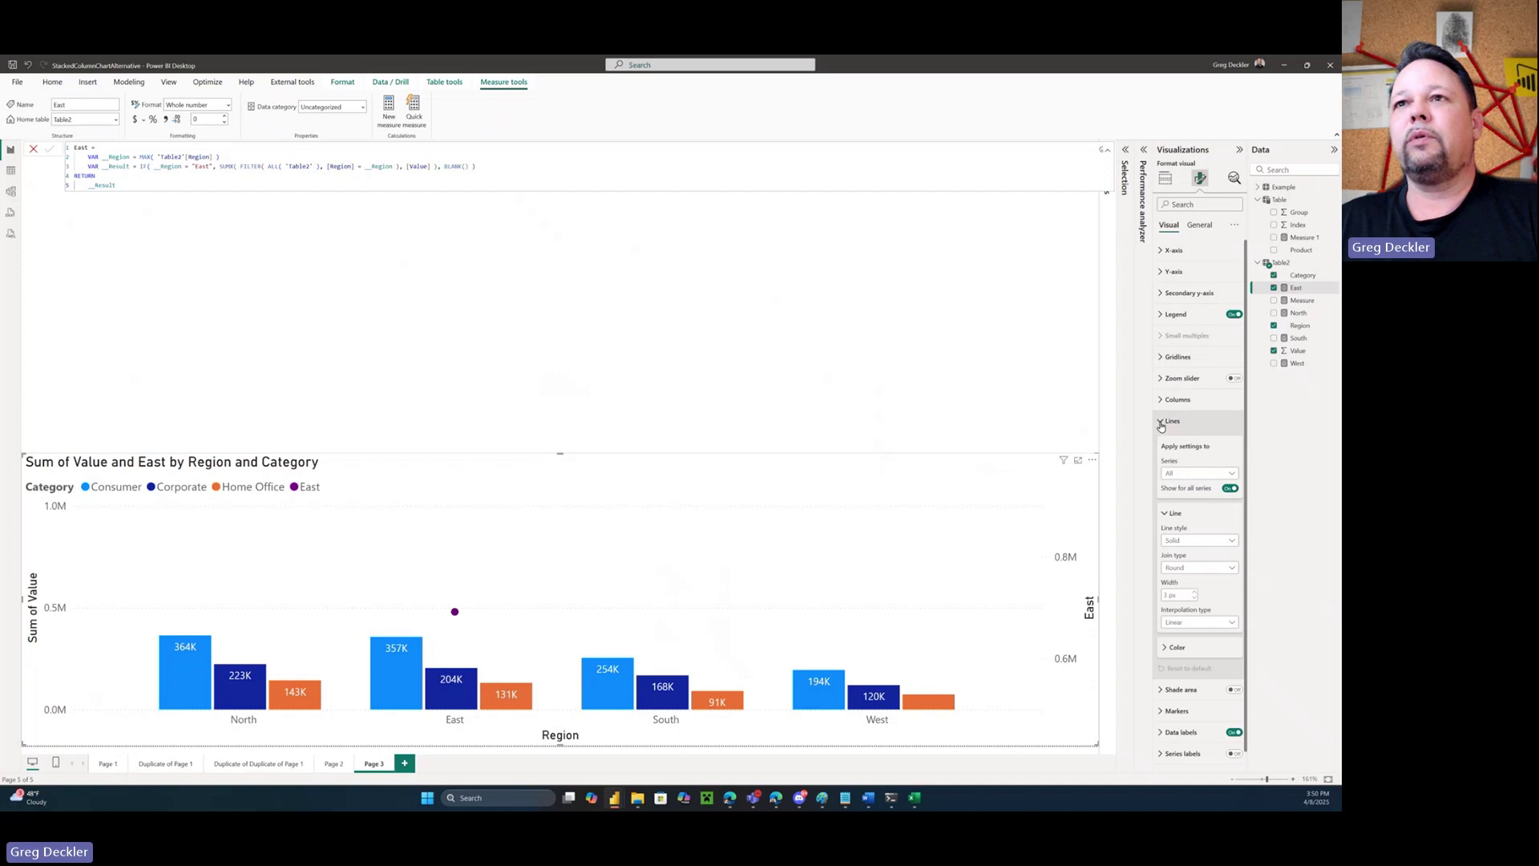
left_click(1160, 422)
Scope the combo chart's data label settings to the East series and expand its value options
left_click(1178, 485)
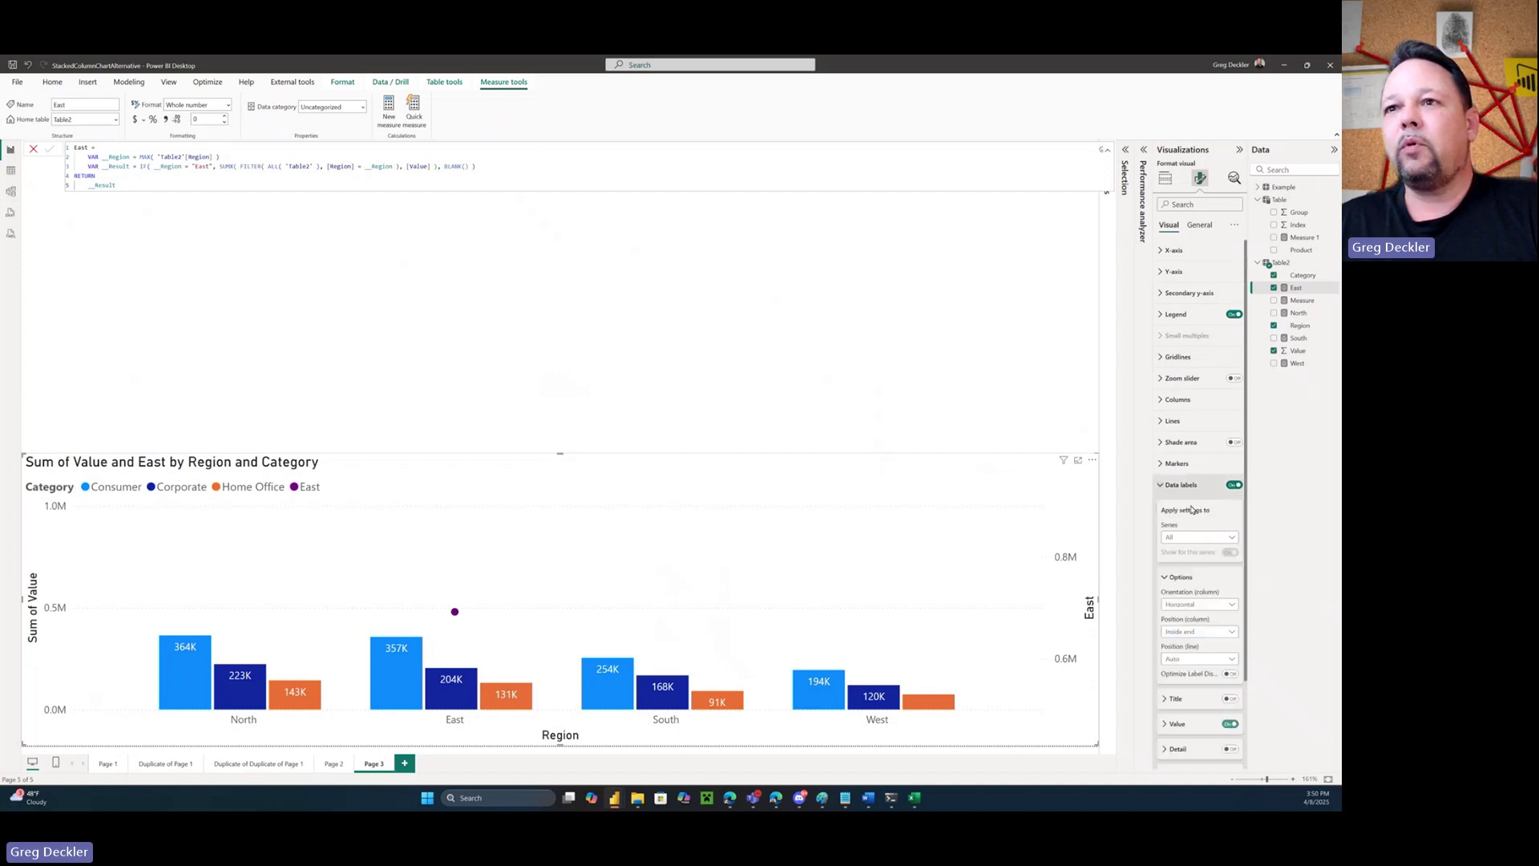
scroll(1215, 479, "down", 2)
left_click(1232, 433)
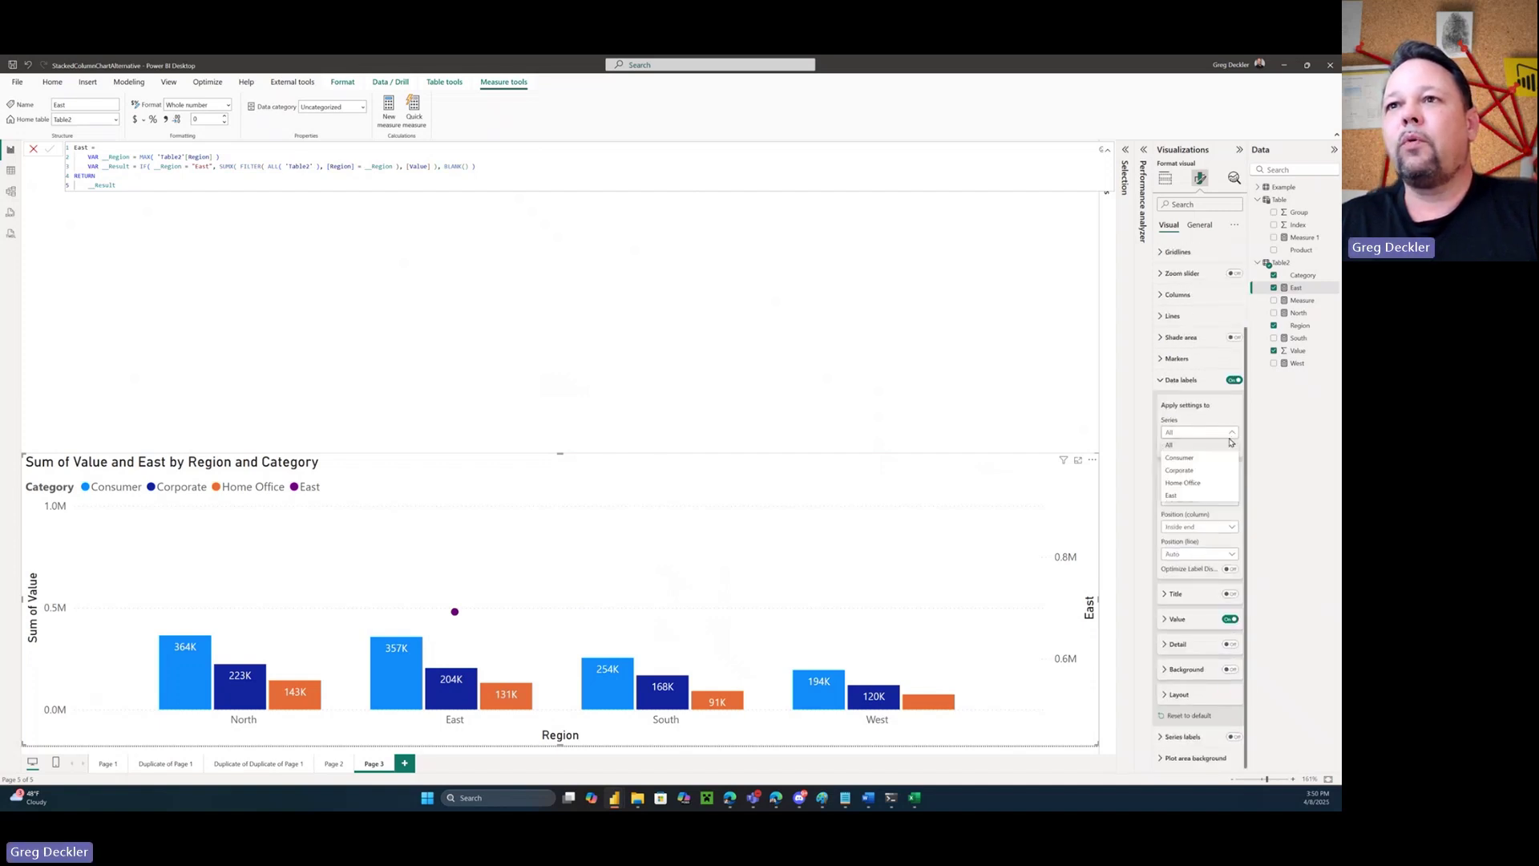
left_click(1184, 497)
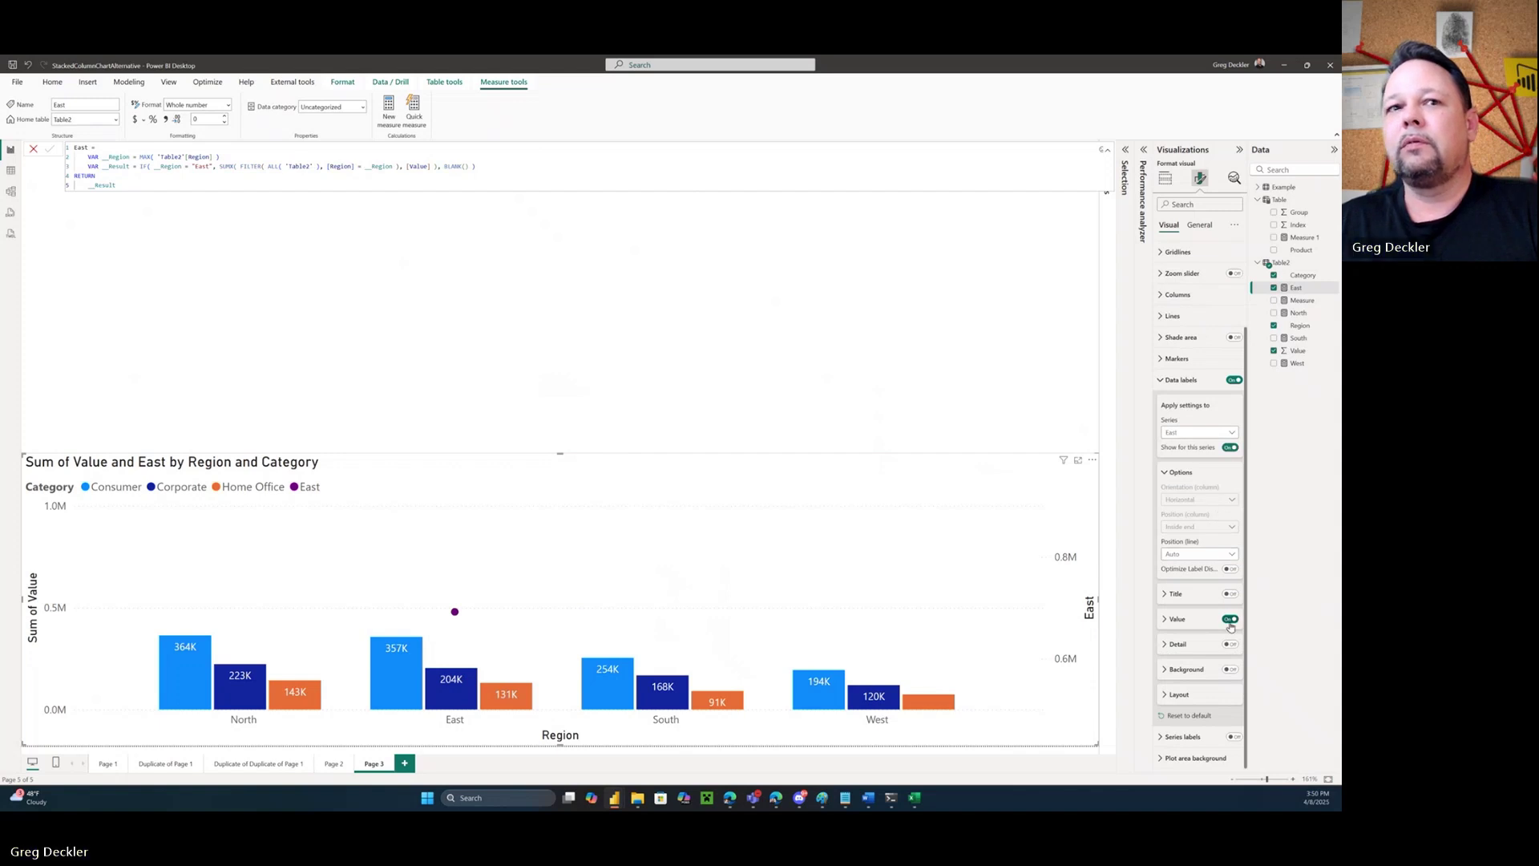
left_click(1165, 626)
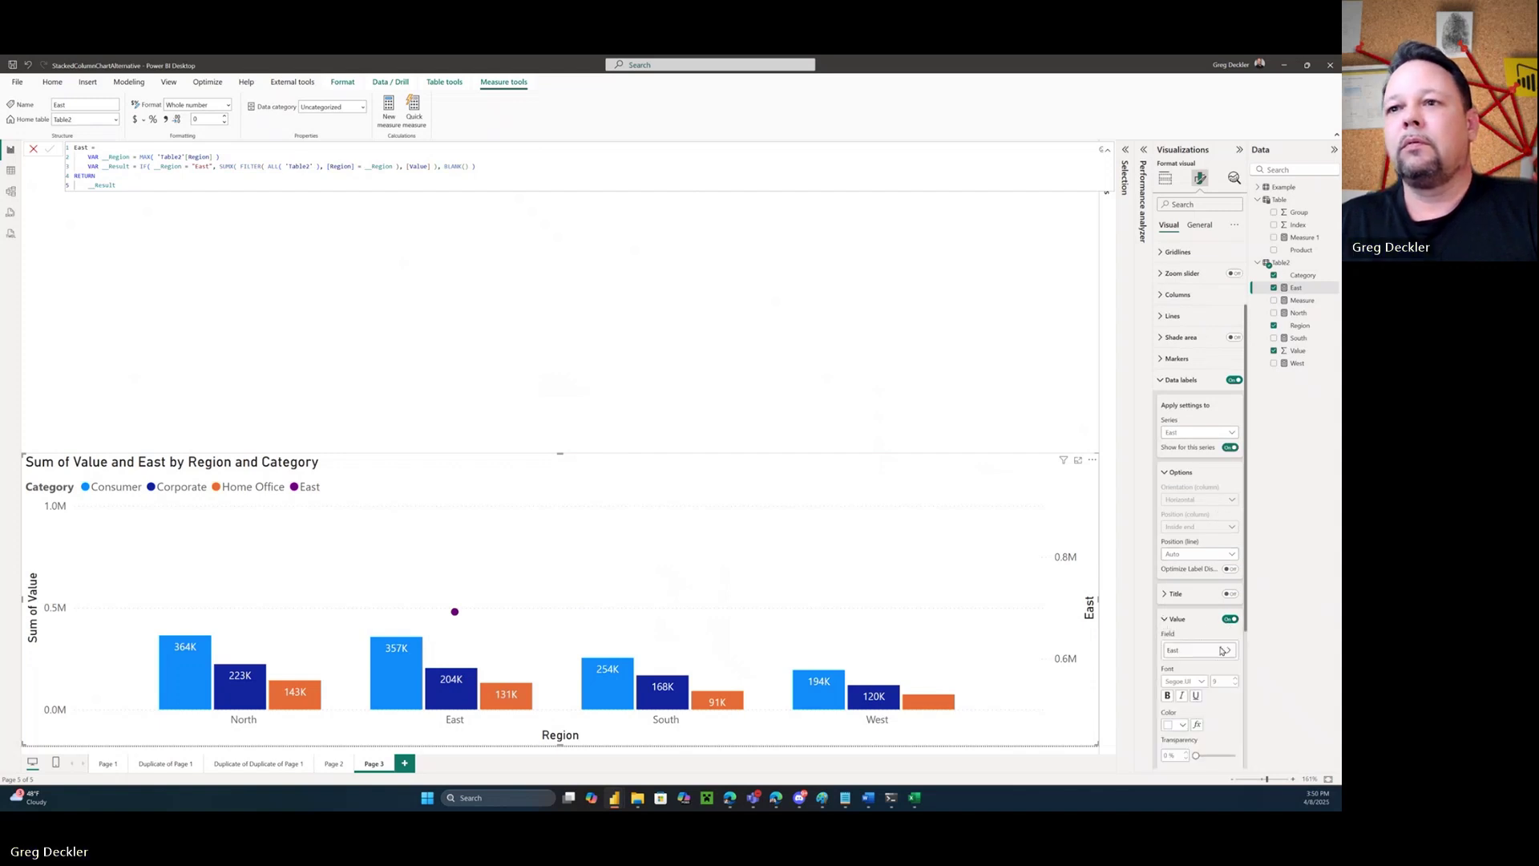
scroll(1222, 602, "down", 4)
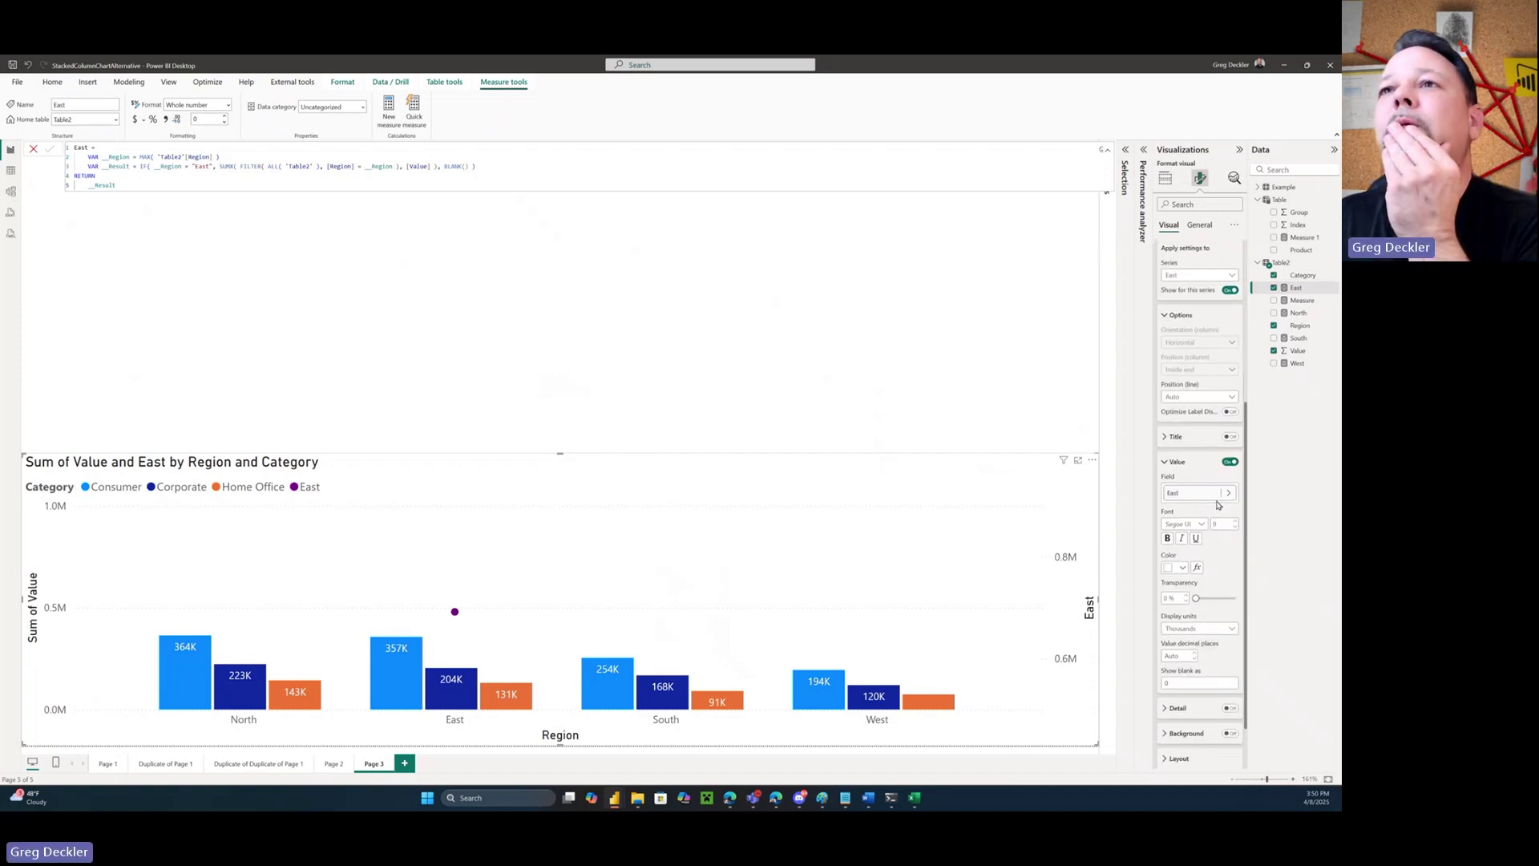
scroll(1217, 506, "up", 3)
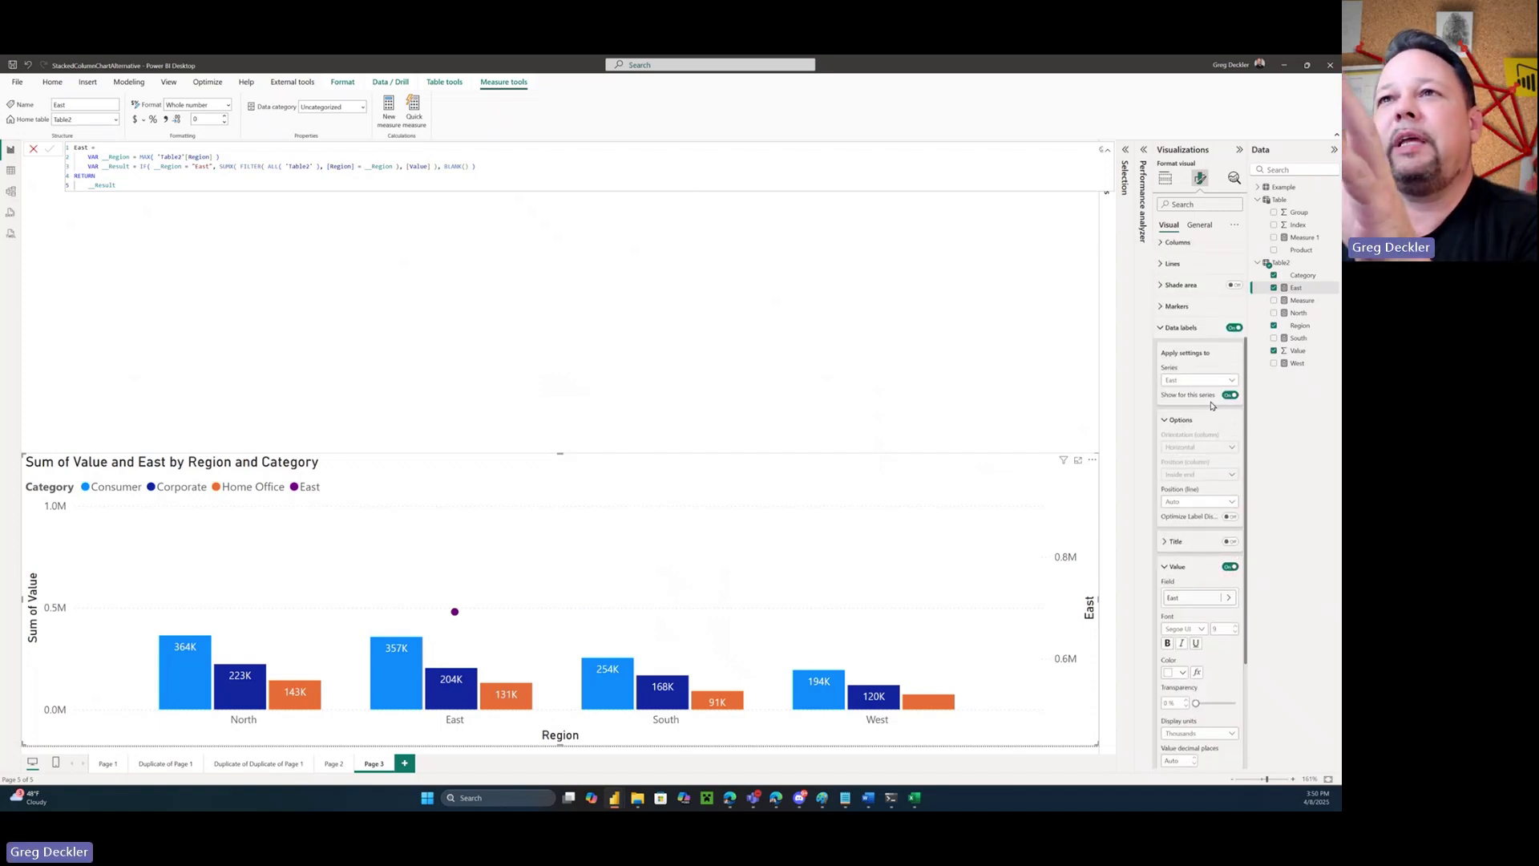
left_click(1230, 396)
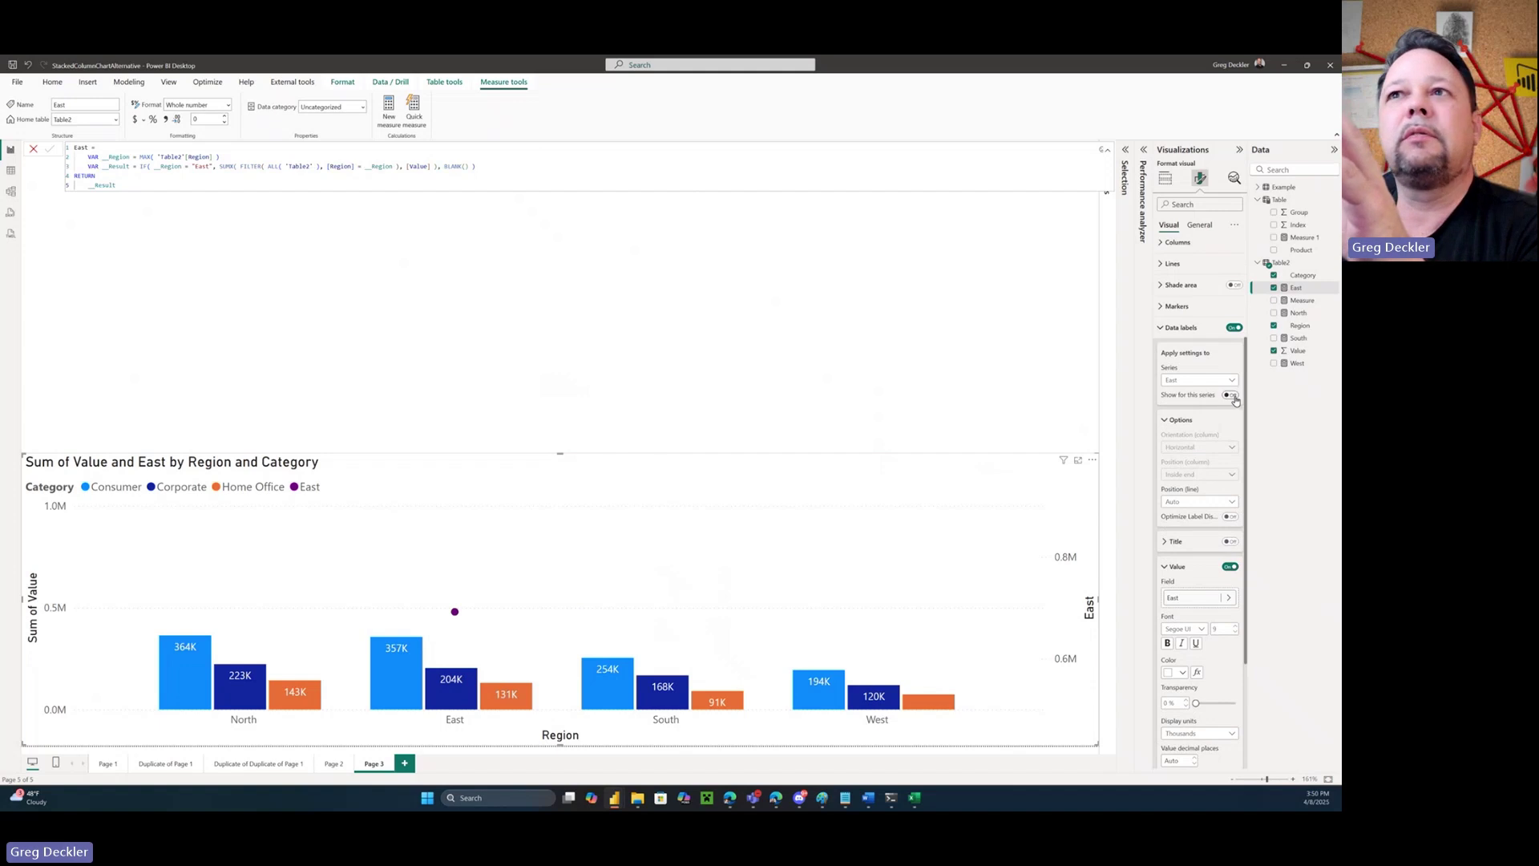
left_click(1231, 396)
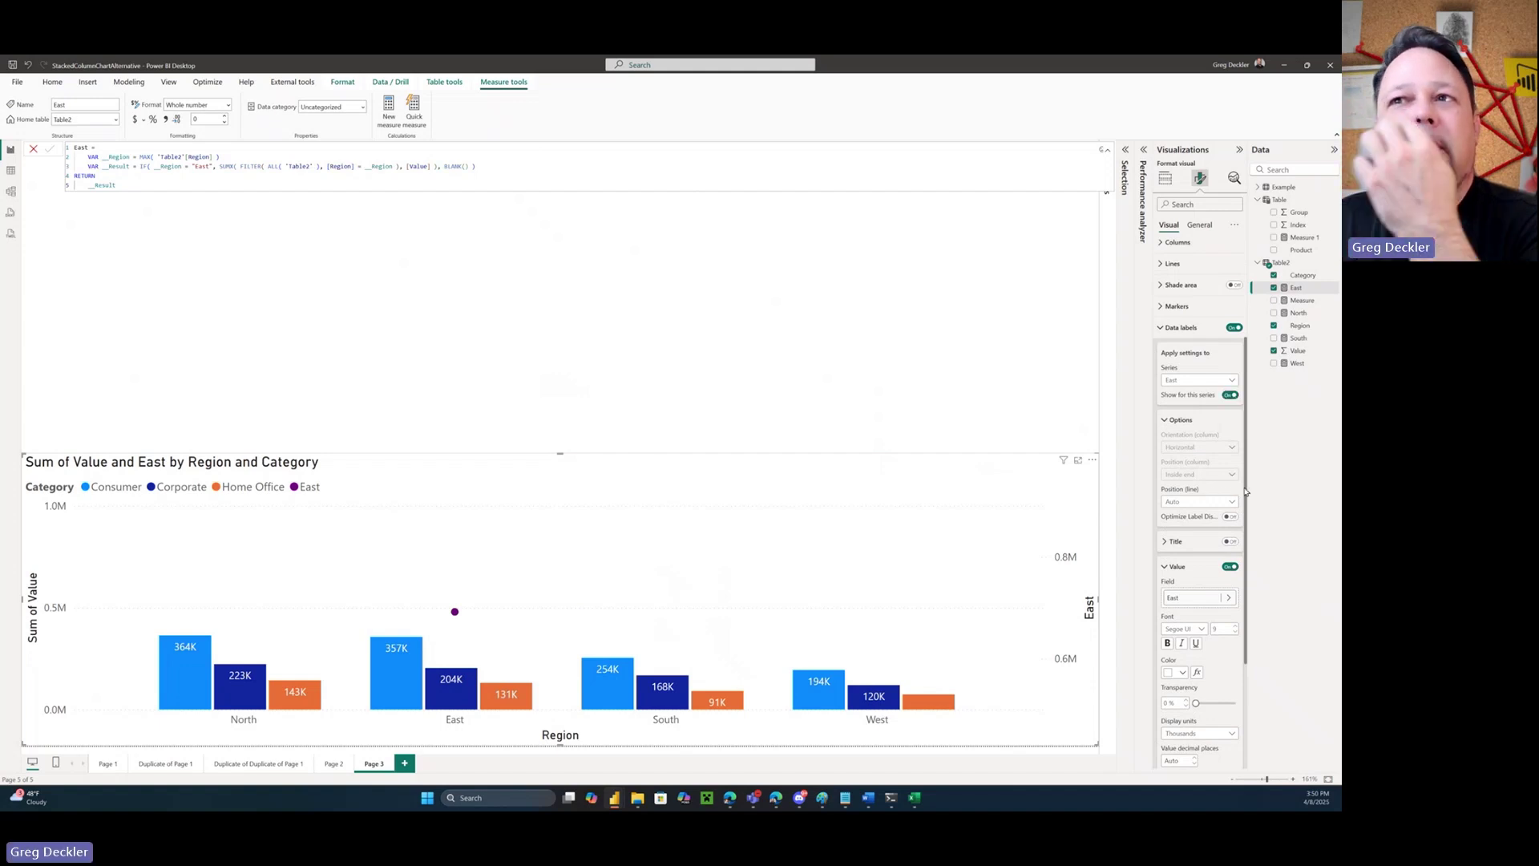
left_click(1232, 542)
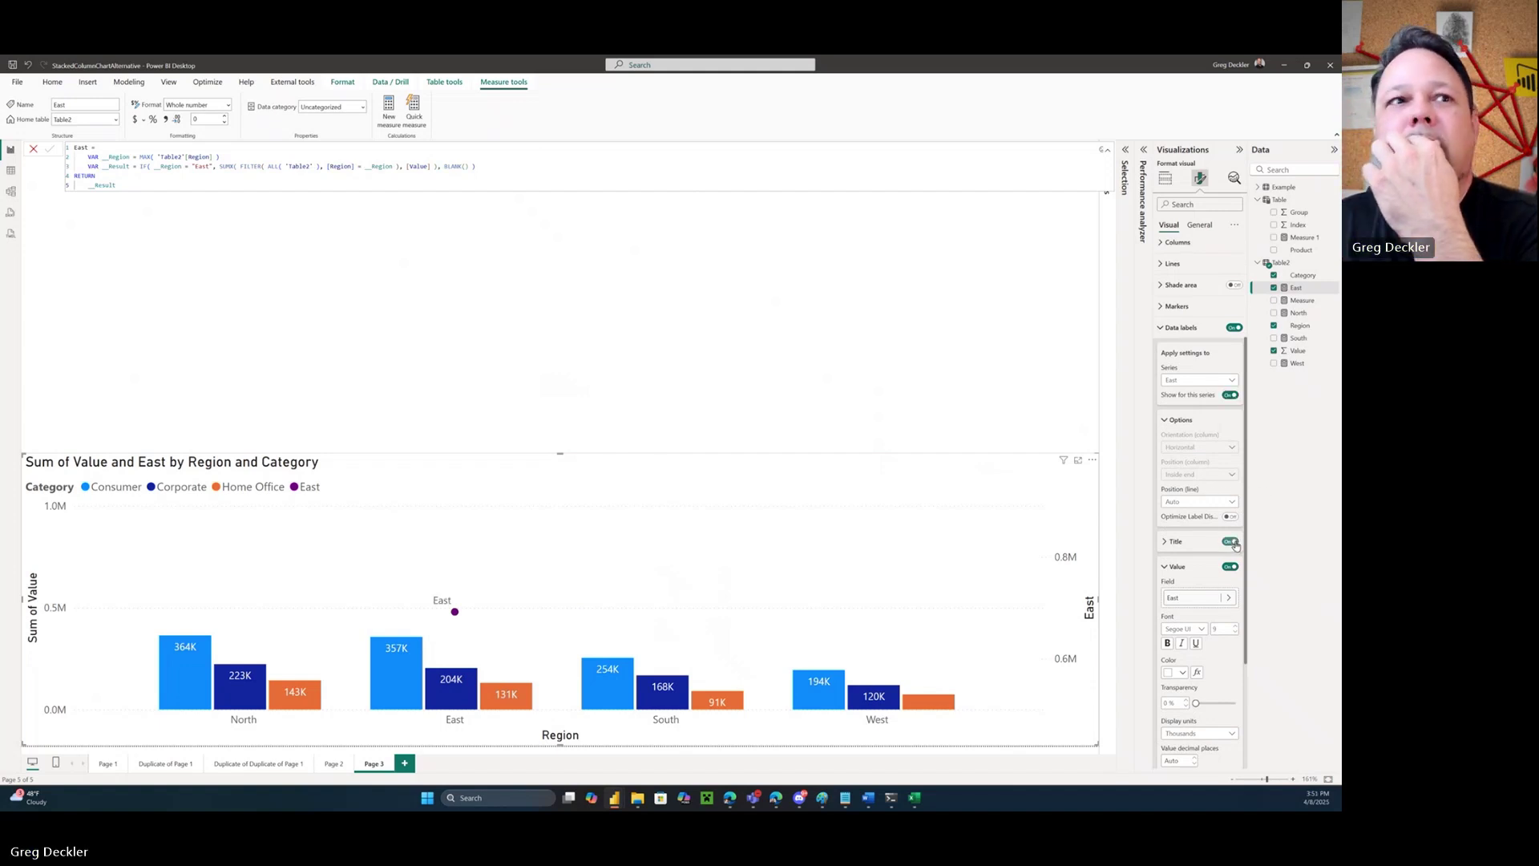
left_click(1231, 543)
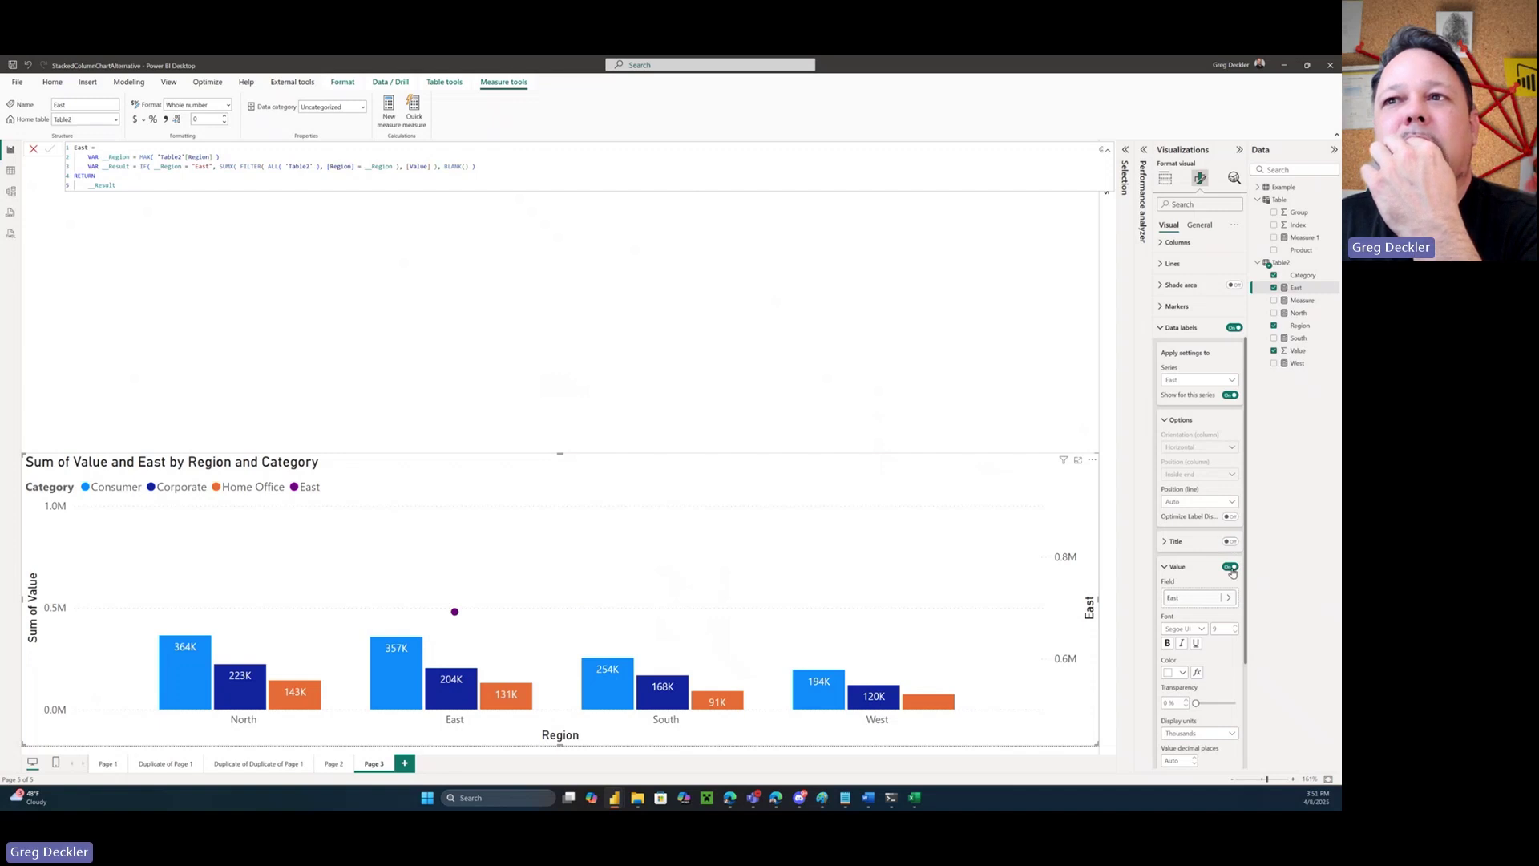
left_click(1231, 567)
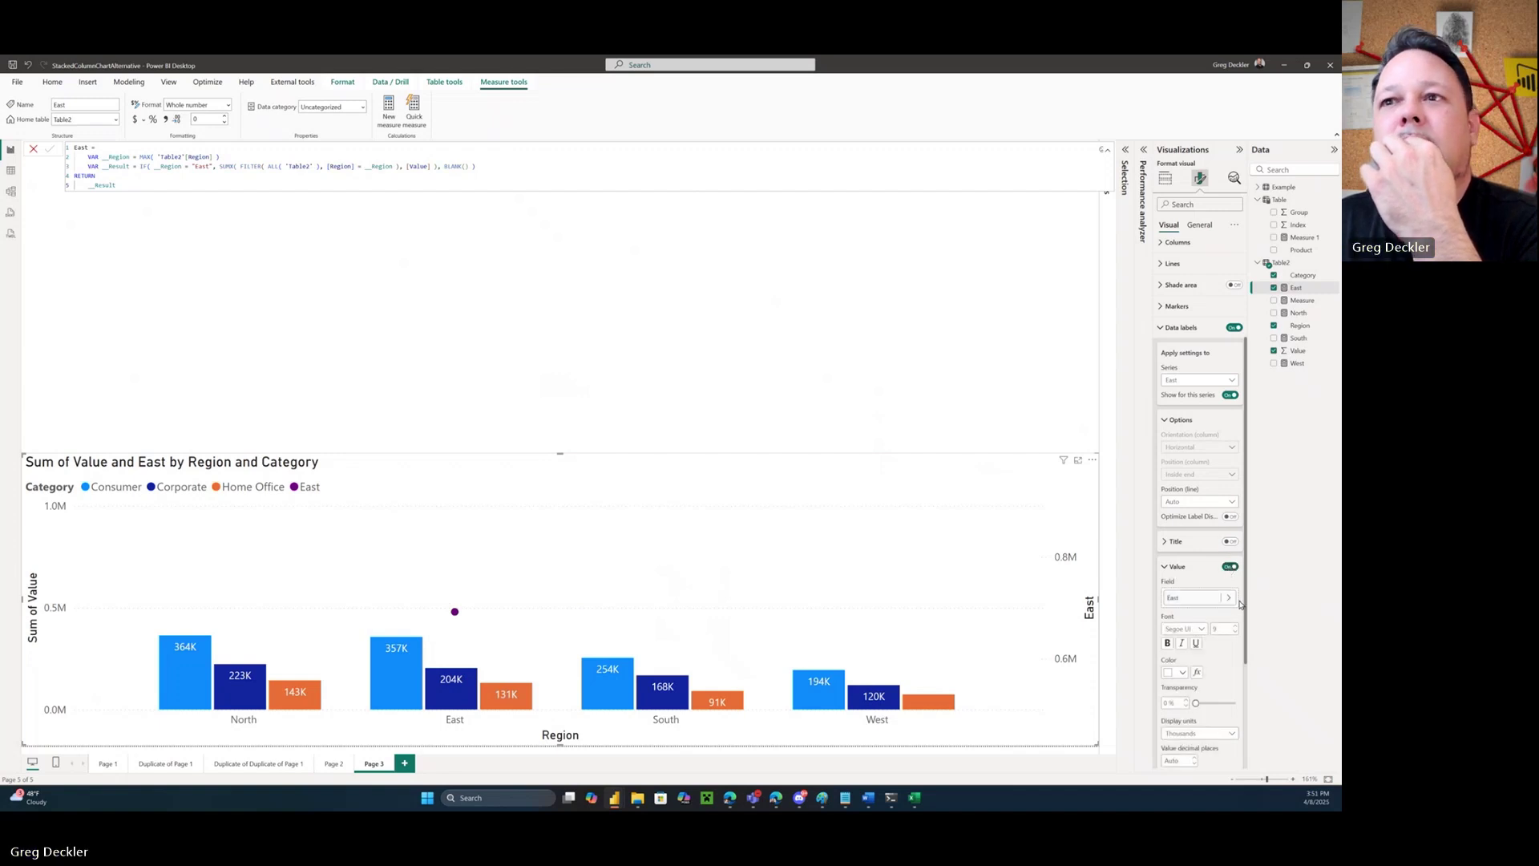
Set the East series' data label value color to the dark purple theme color
left_click(1184, 673)
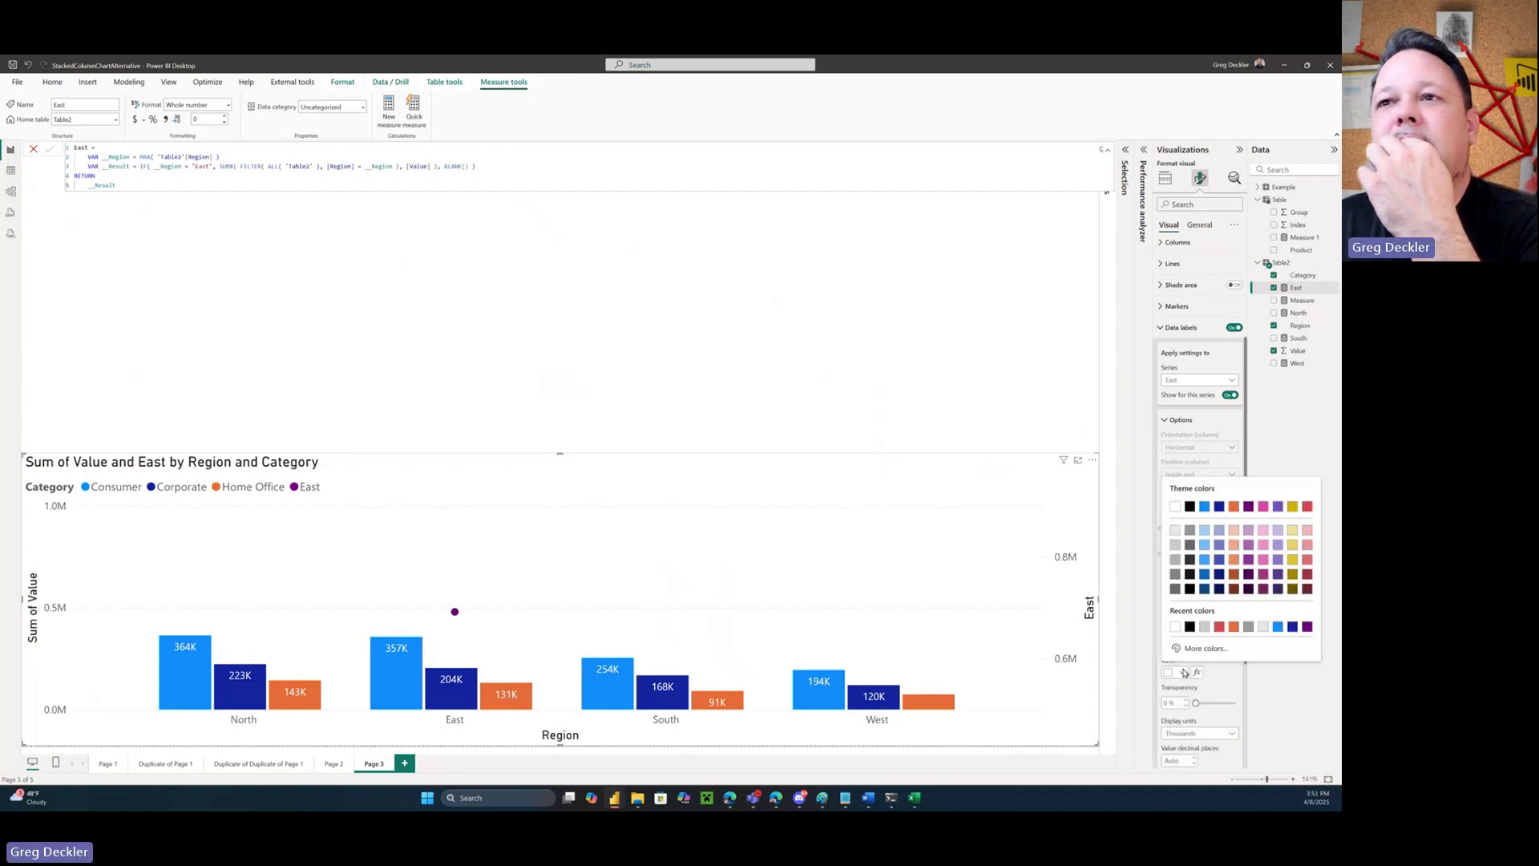
left_click(1190, 628)
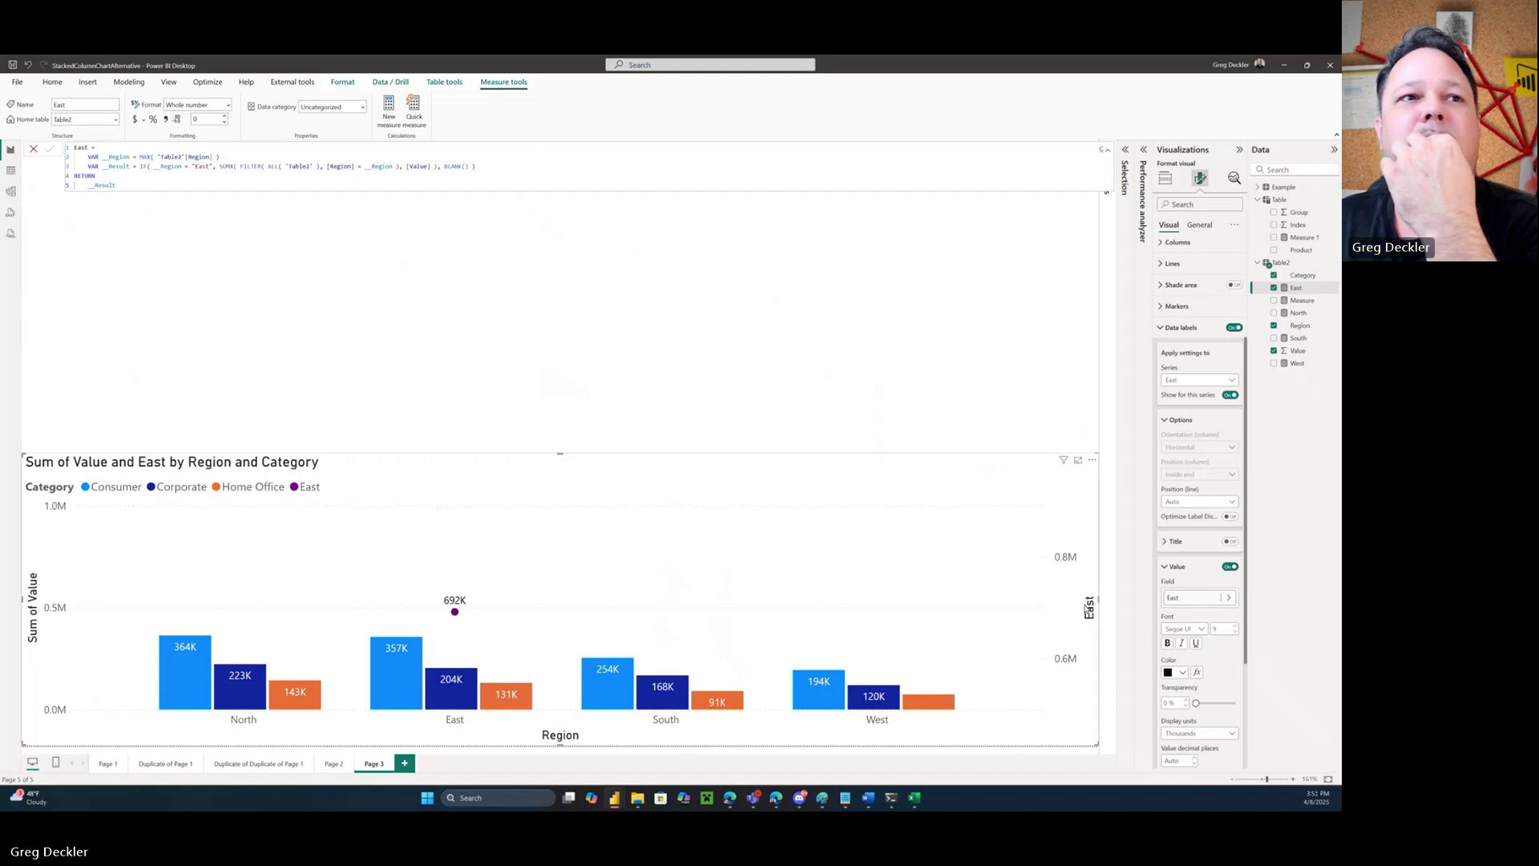
left_click(1184, 673)
left_click(1247, 508)
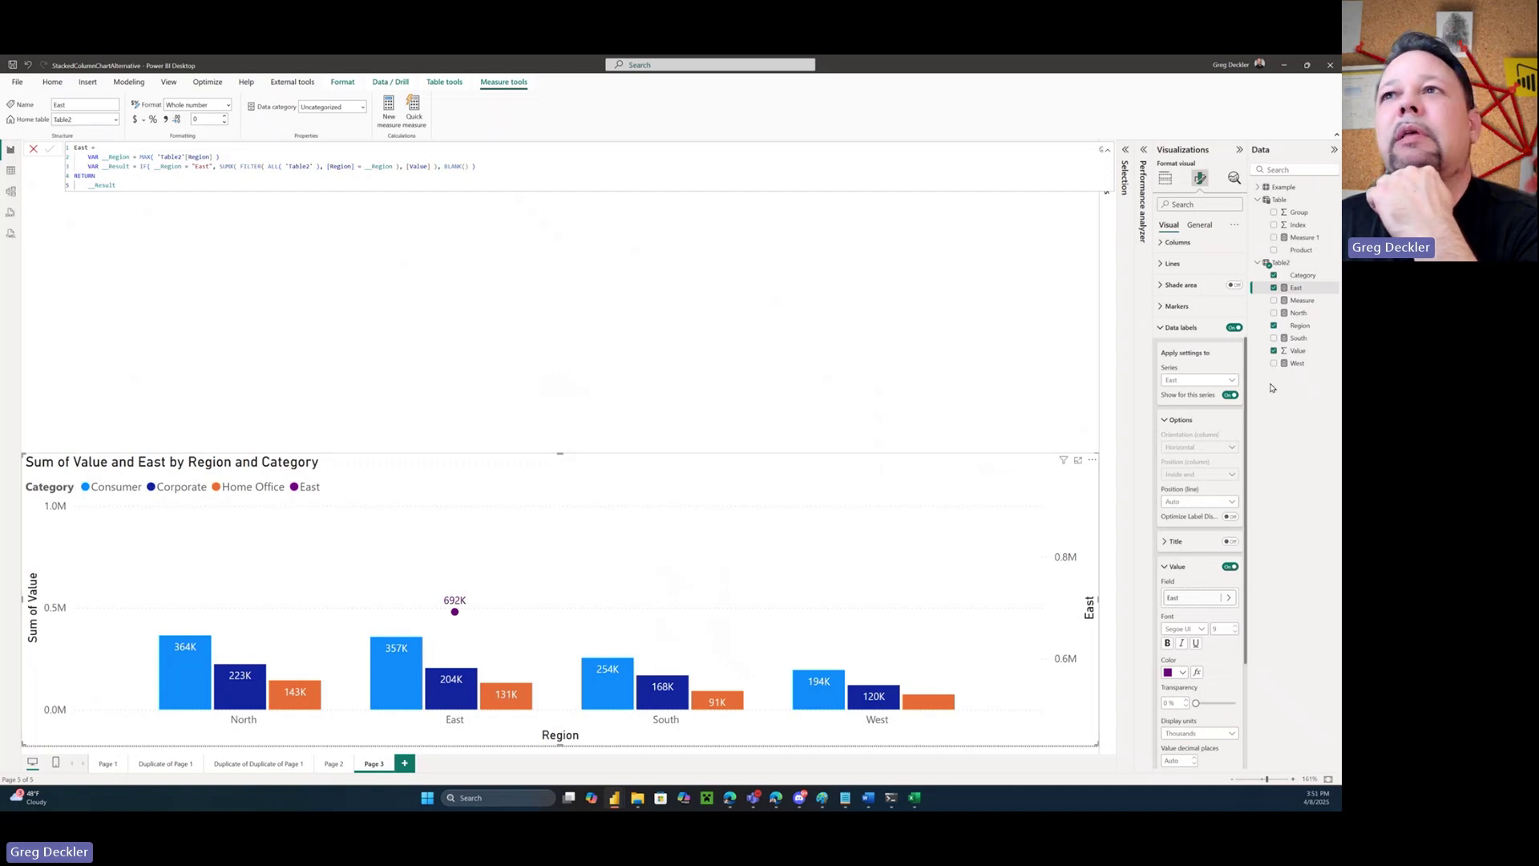
Add the West measure to the combo chart's line y-axis and make its IF return BLANK() for regions other than West
left_click(1165, 178)
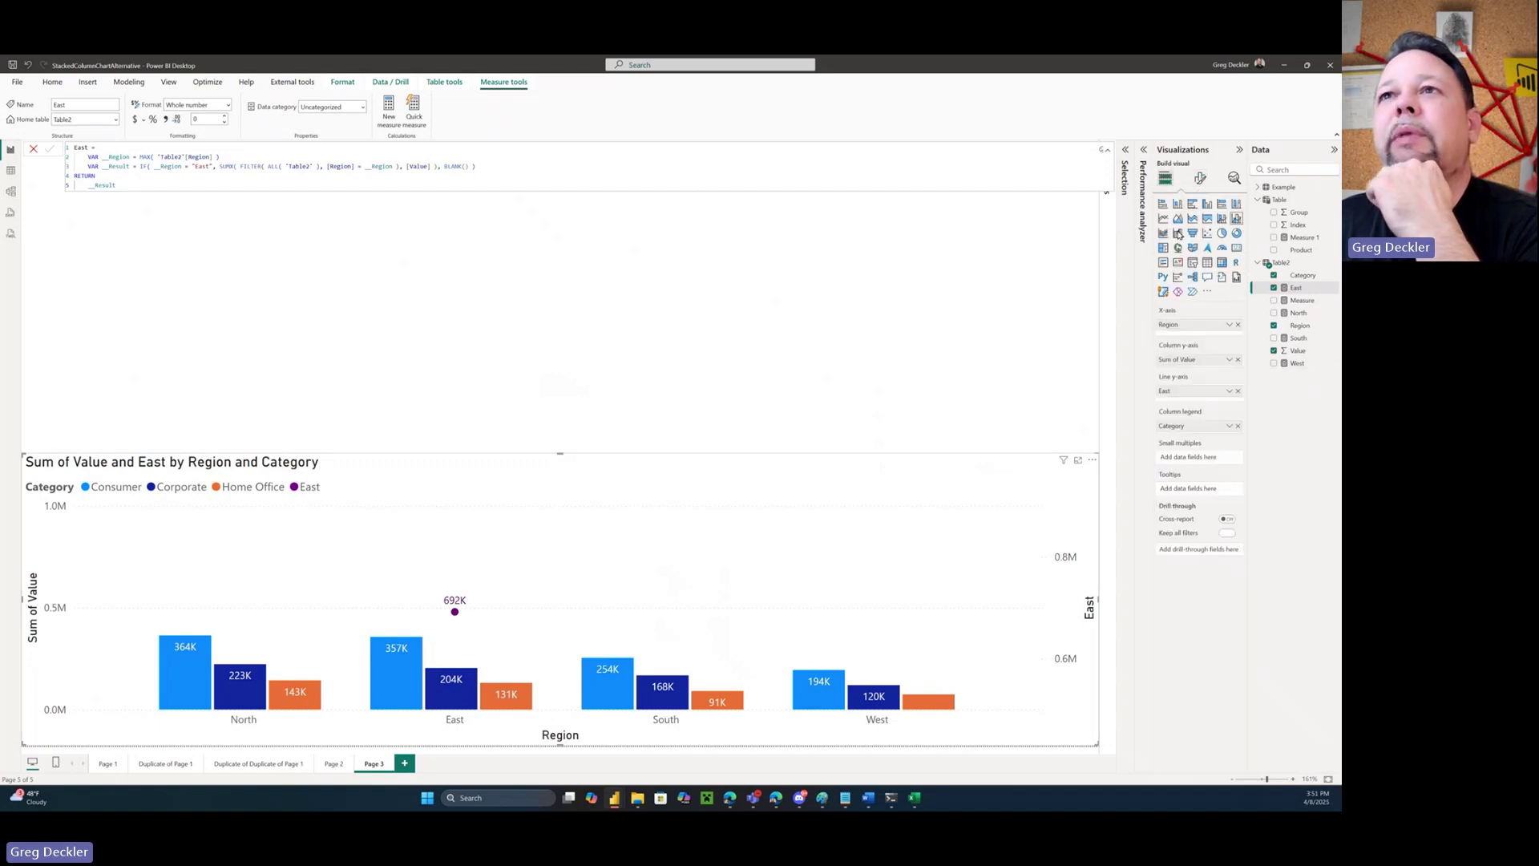
left_click_drag(1298, 365, 1202, 397)
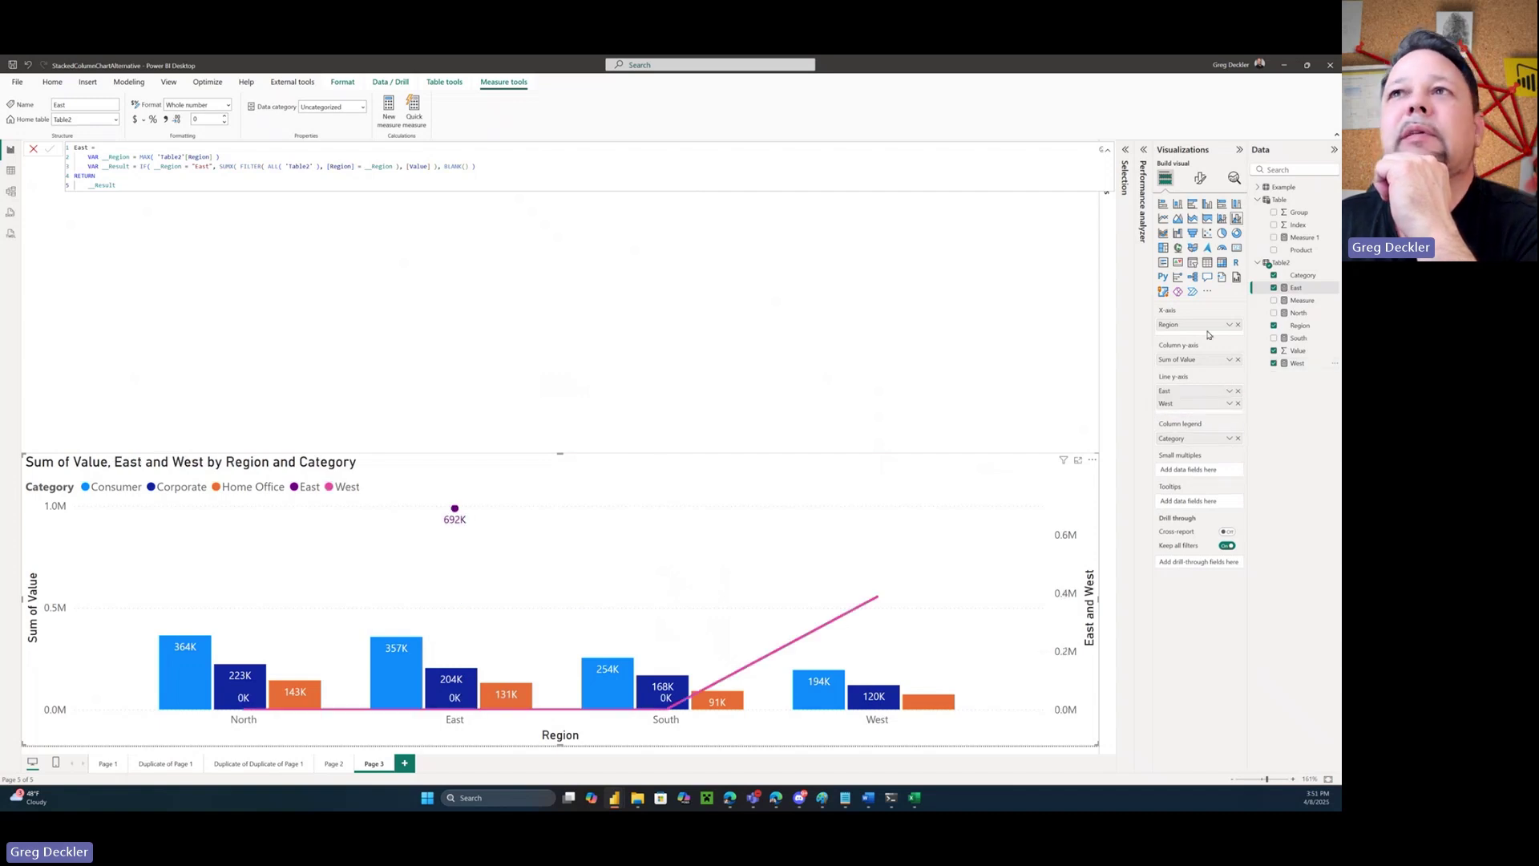
left_click(1296, 363)
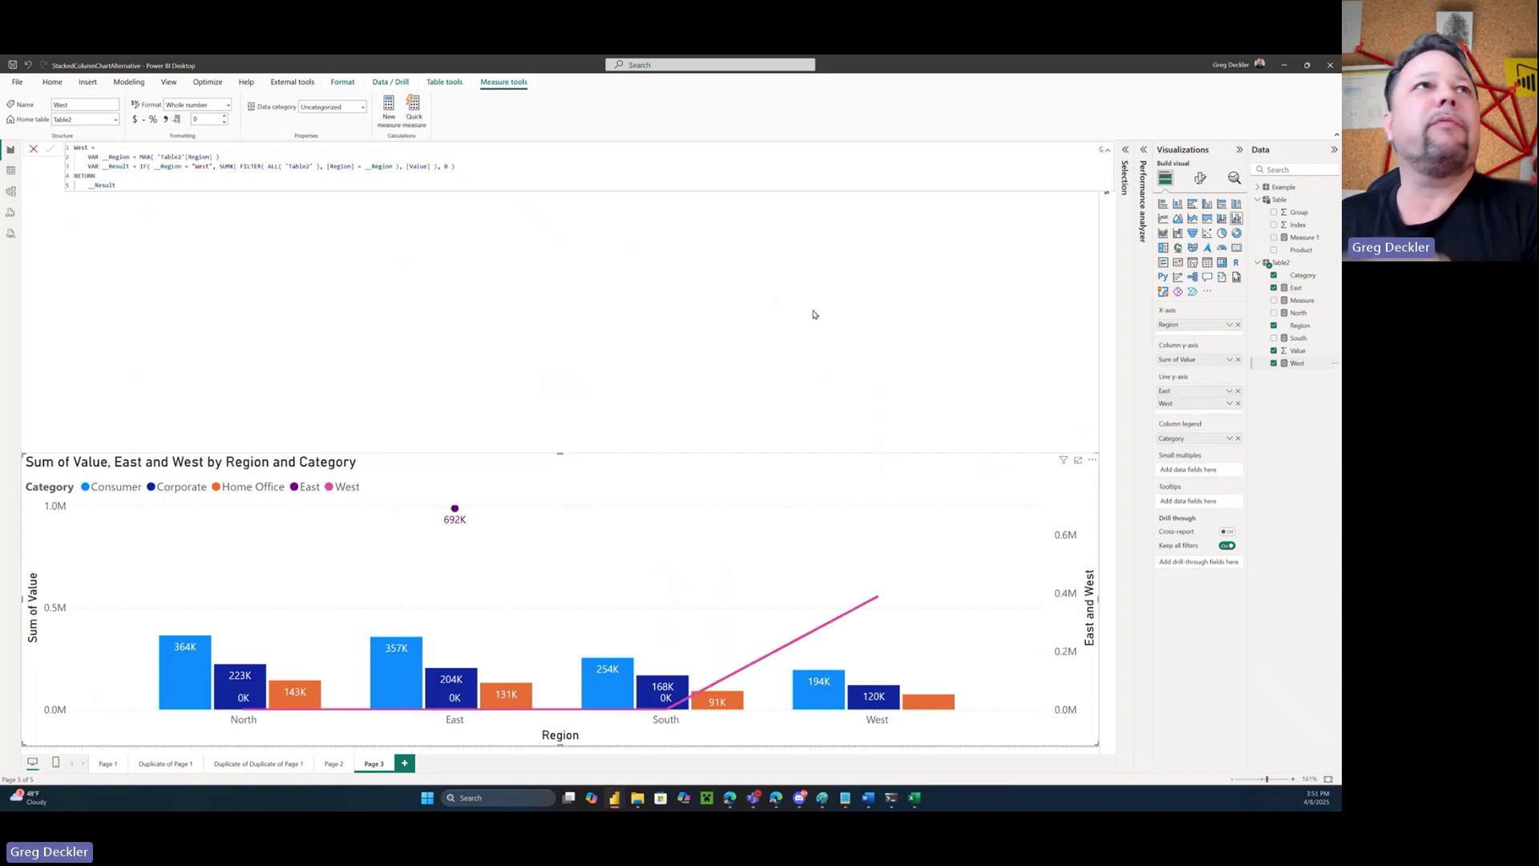
left_click(452, 166)
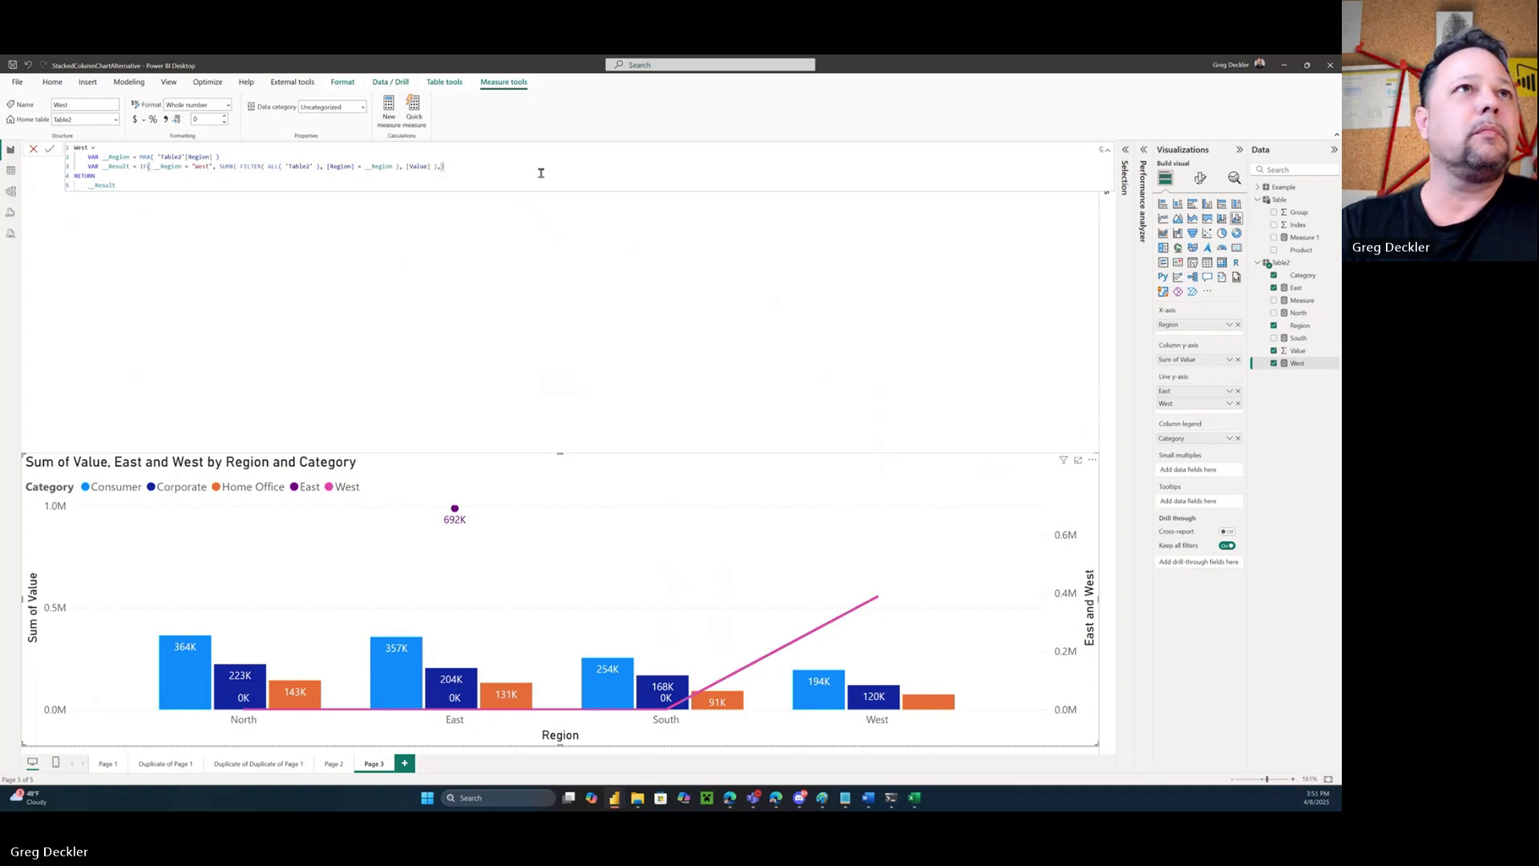
type("BLANK()")
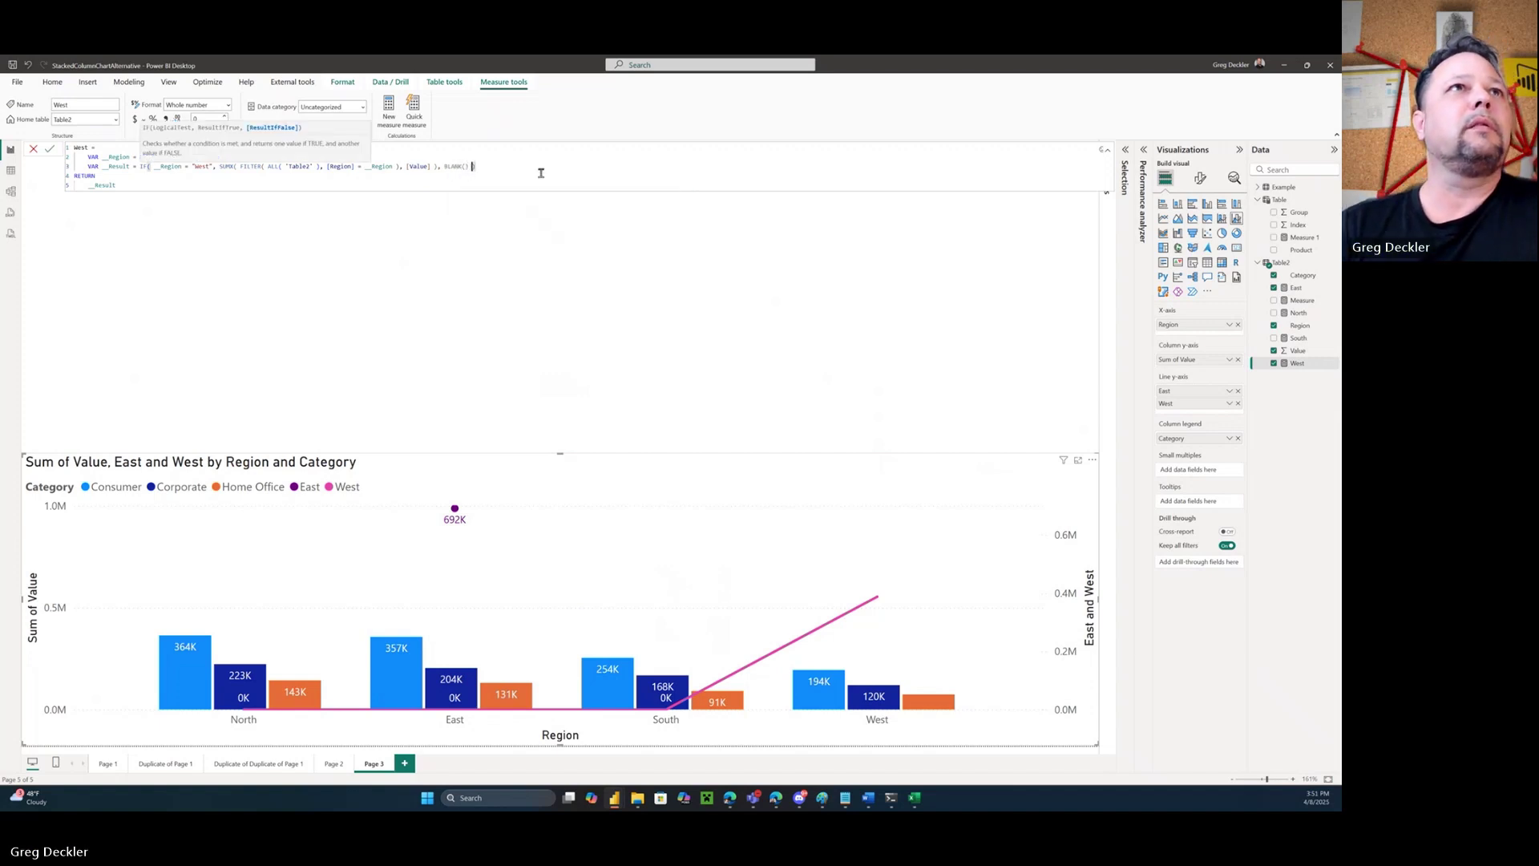
key("Return")
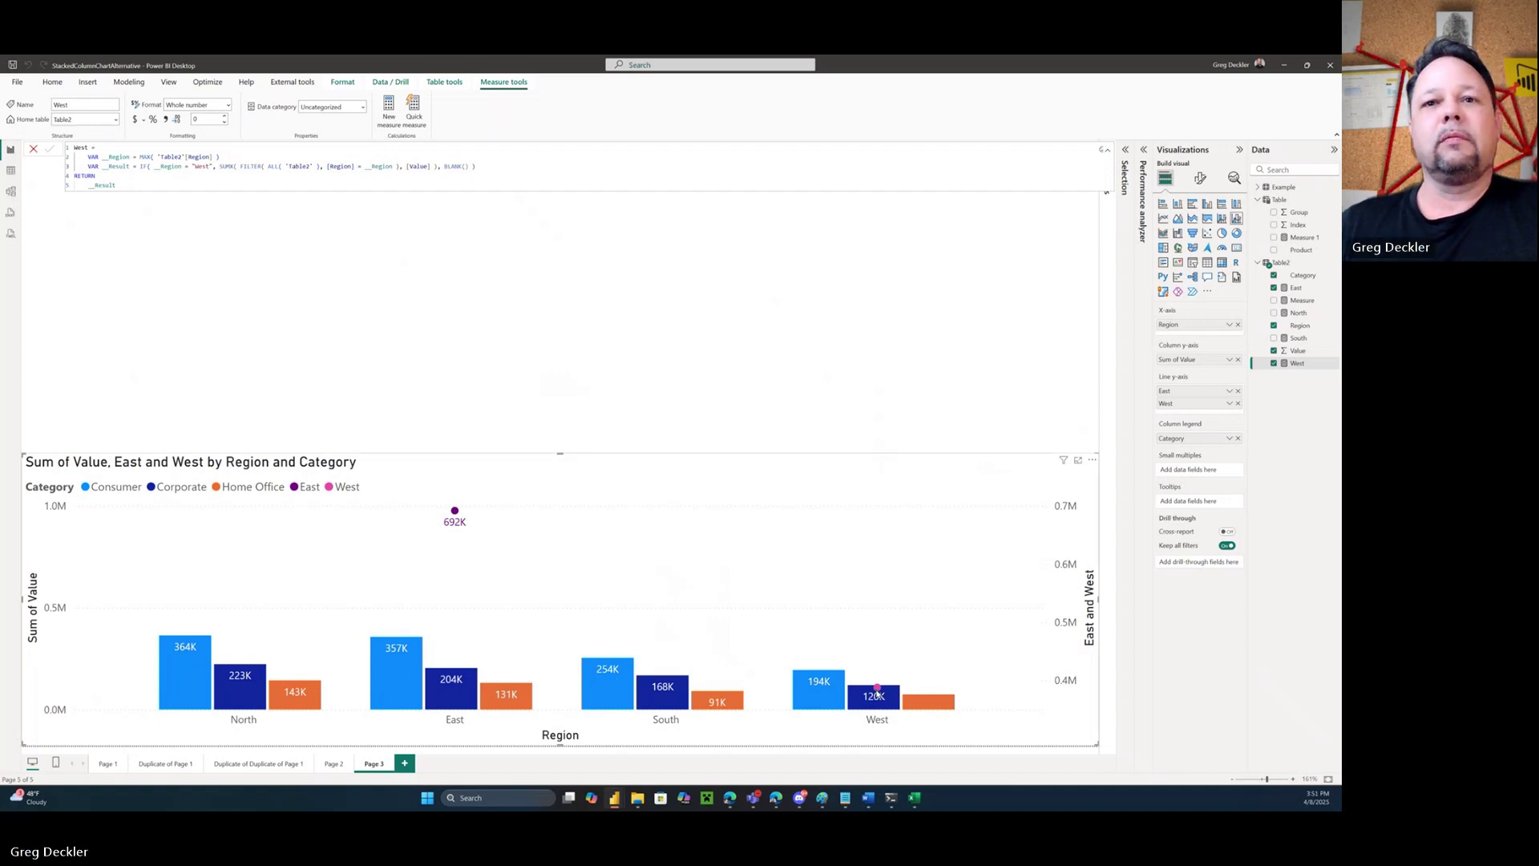
mouse_move(877, 688)
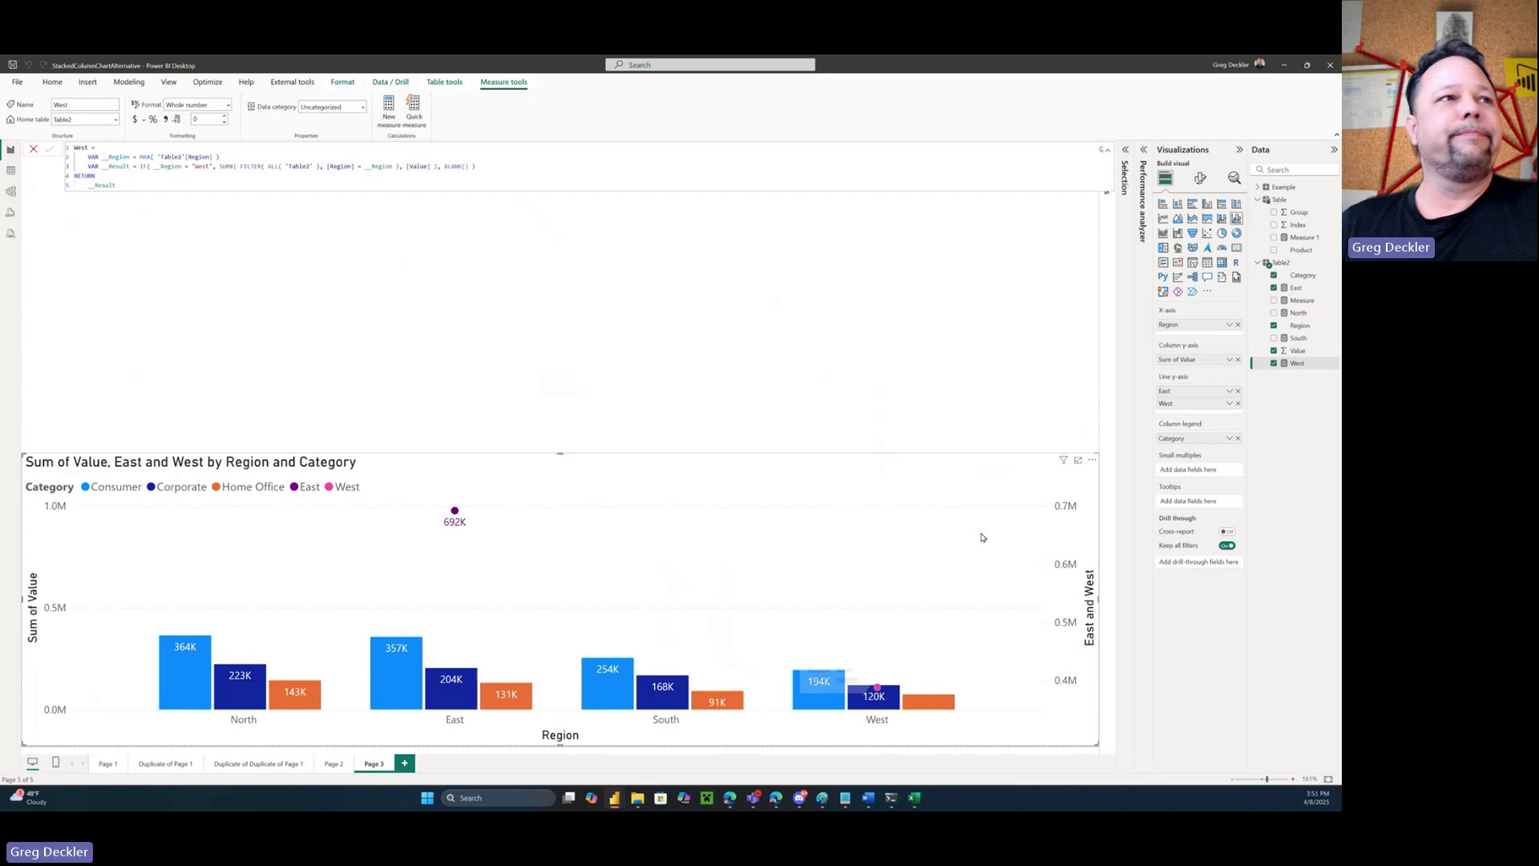
Set the combo chart's secondary y-axis range to a minimum of 0 and a maximum of 1000000
left_click(1203, 183)
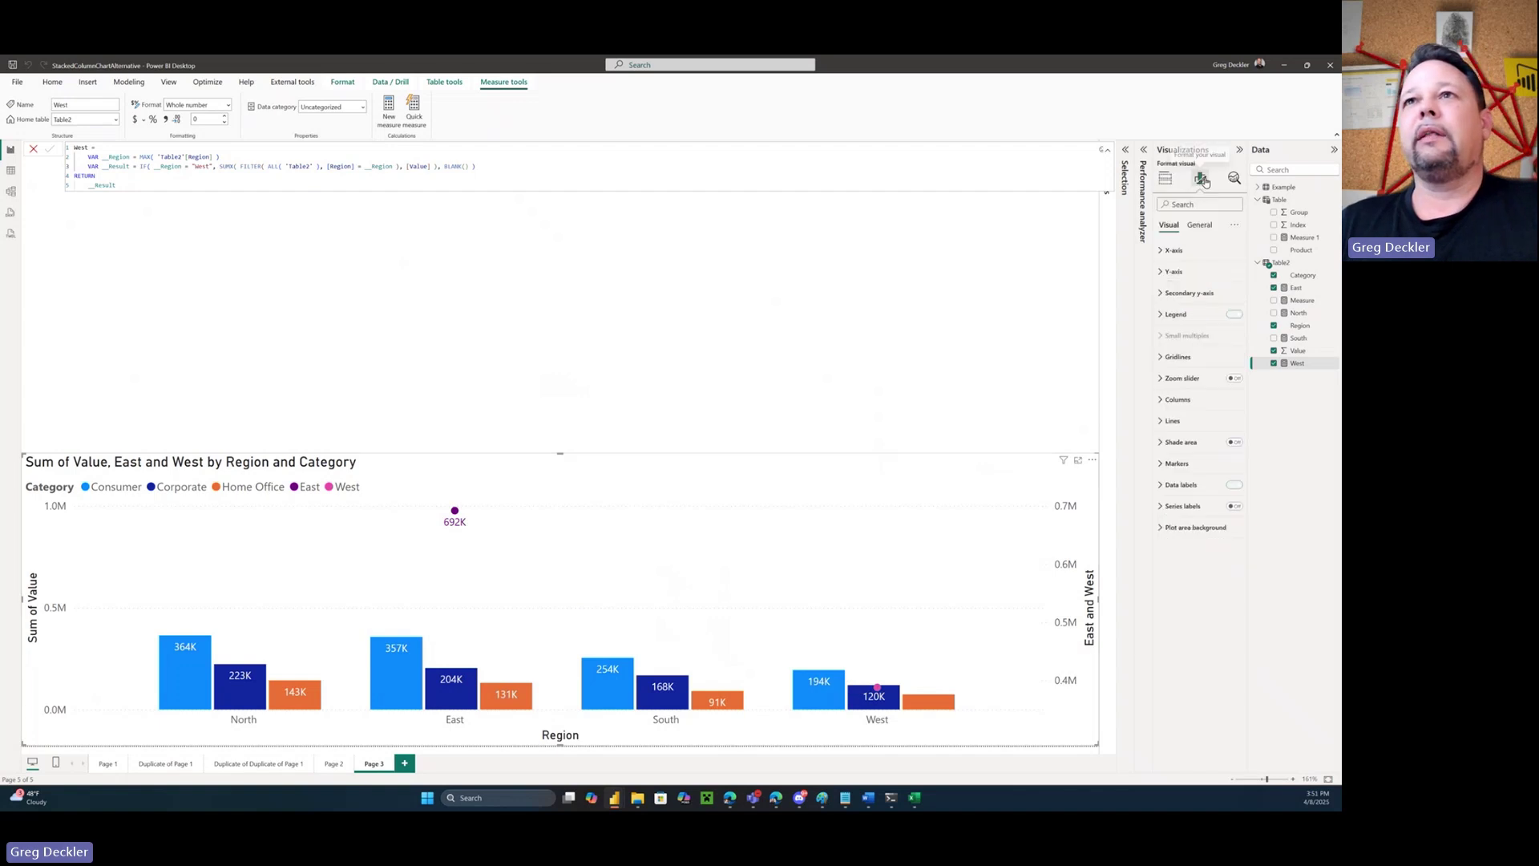
left_click(1164, 295)
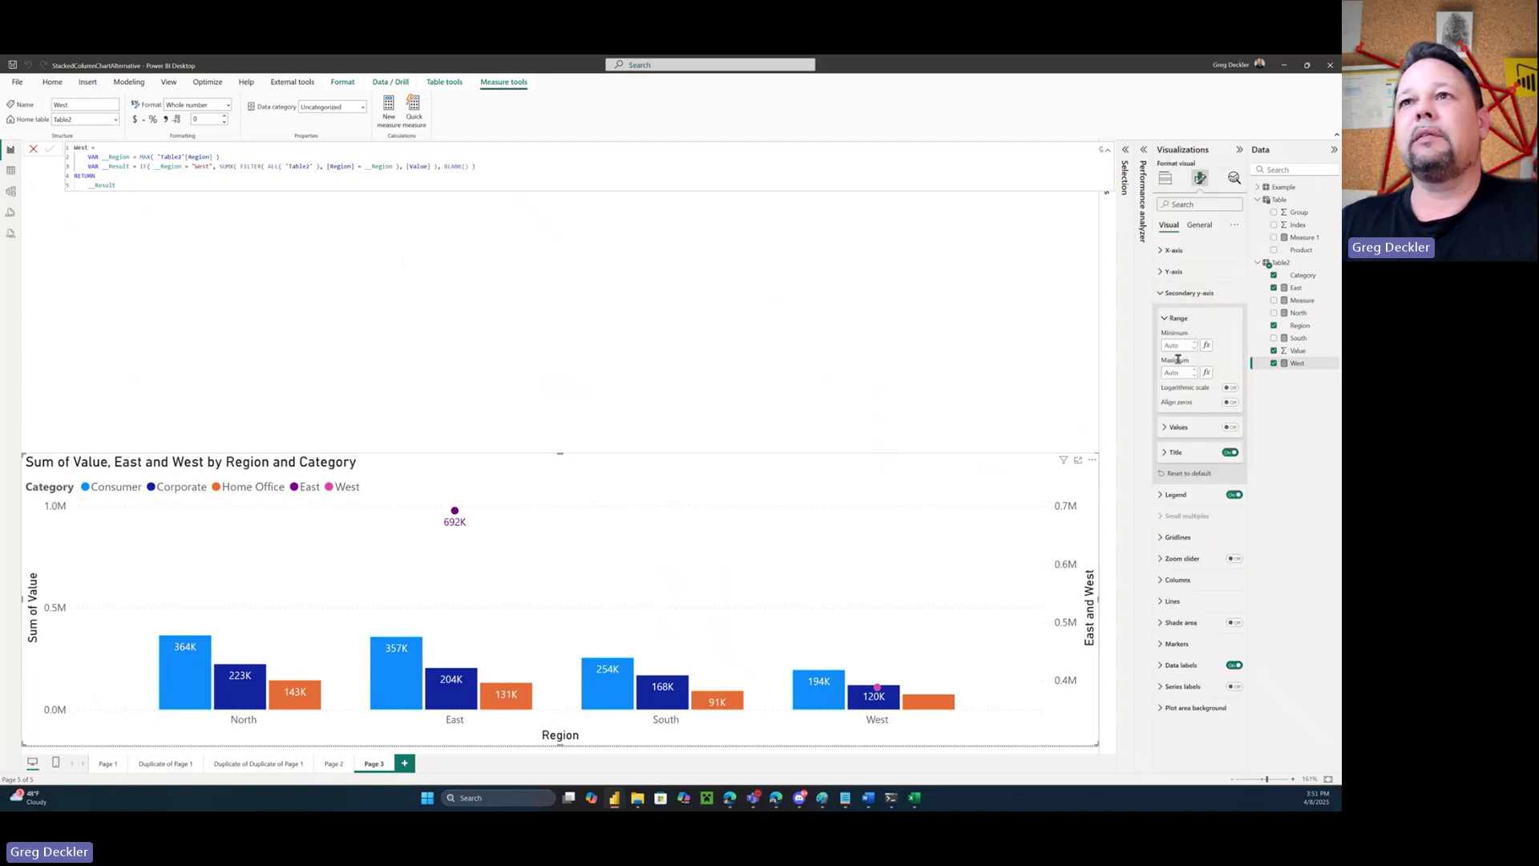
type("0")
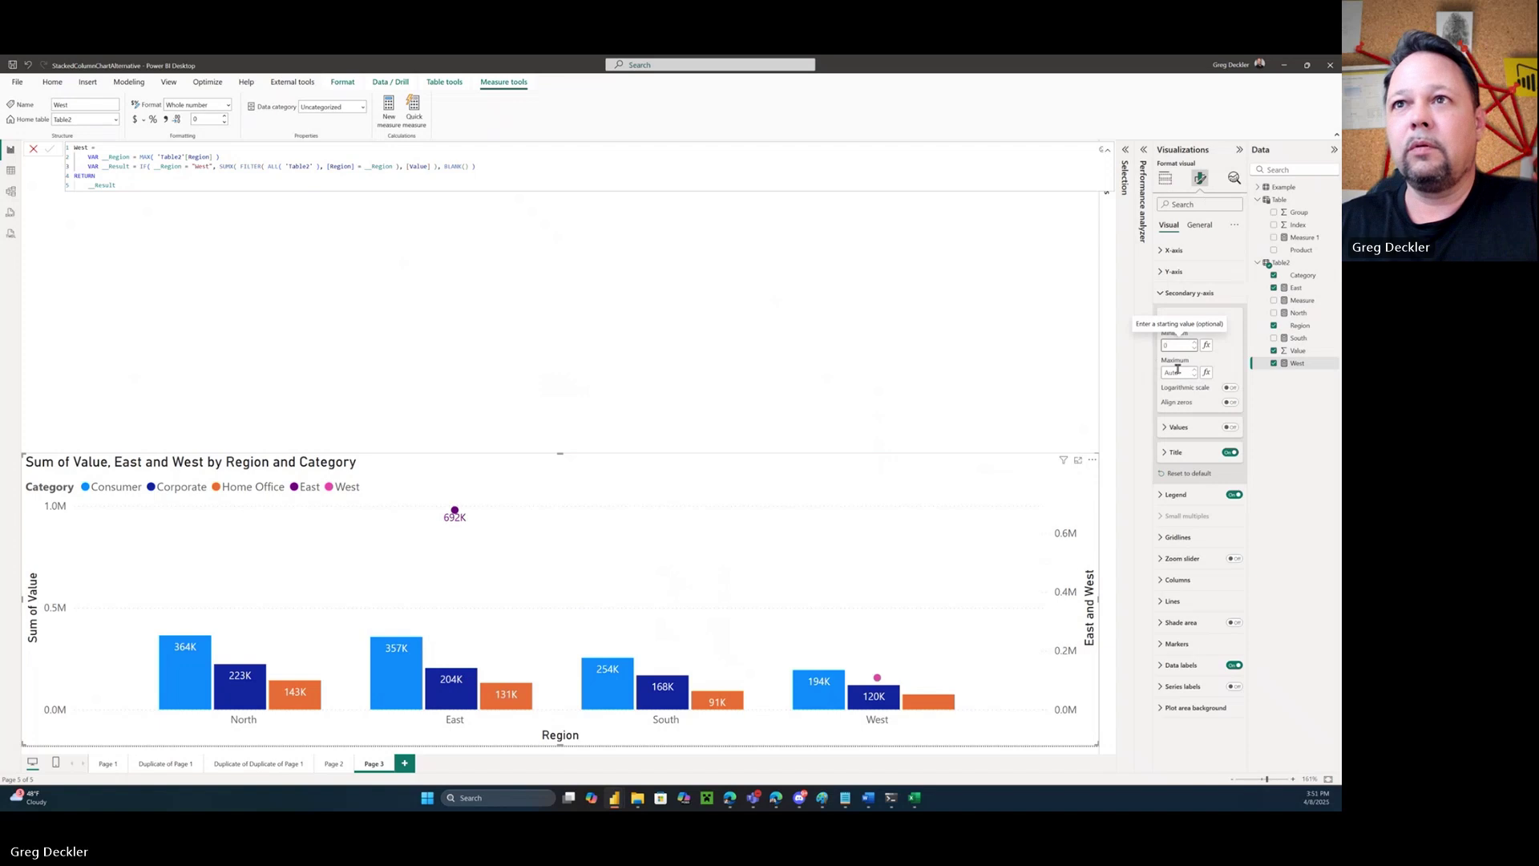
left_click(1183, 375)
type("100")
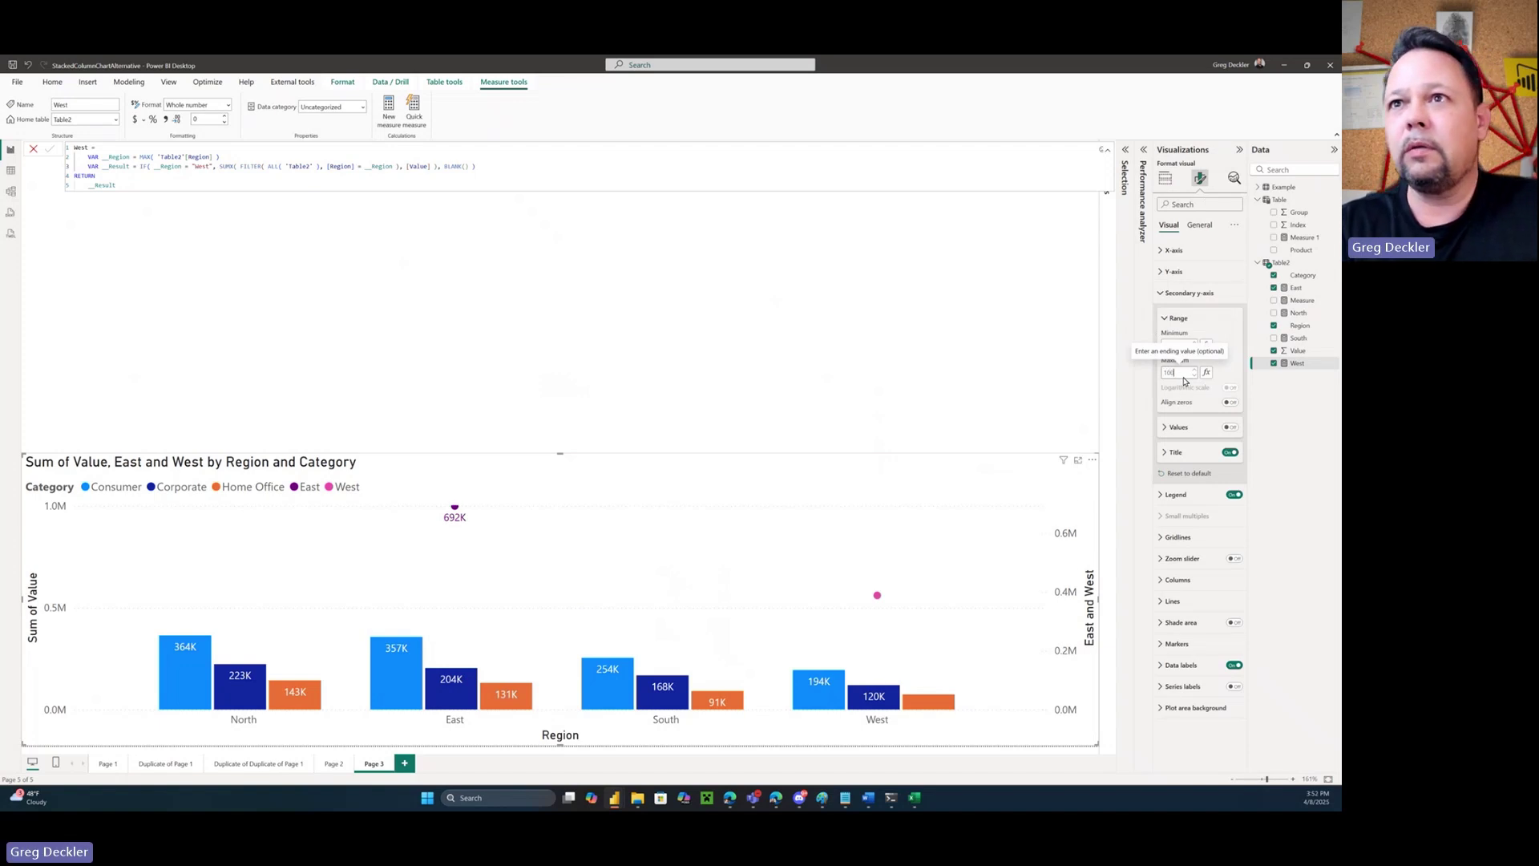
type("0000")
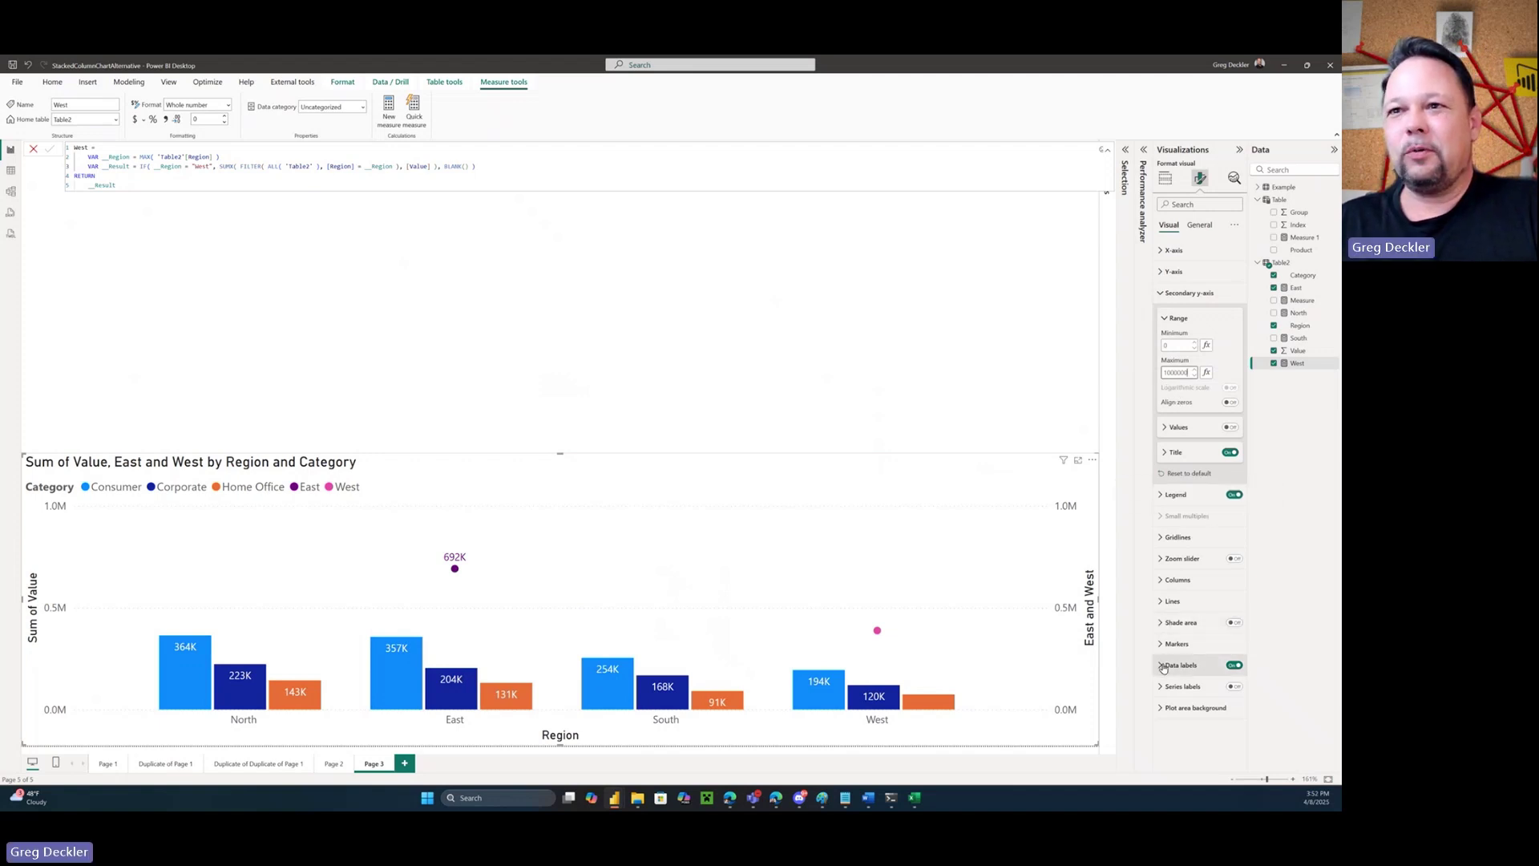
Set the West series' data label value color to black
left_click(1164, 667)
scroll(1198, 562, "down", 4)
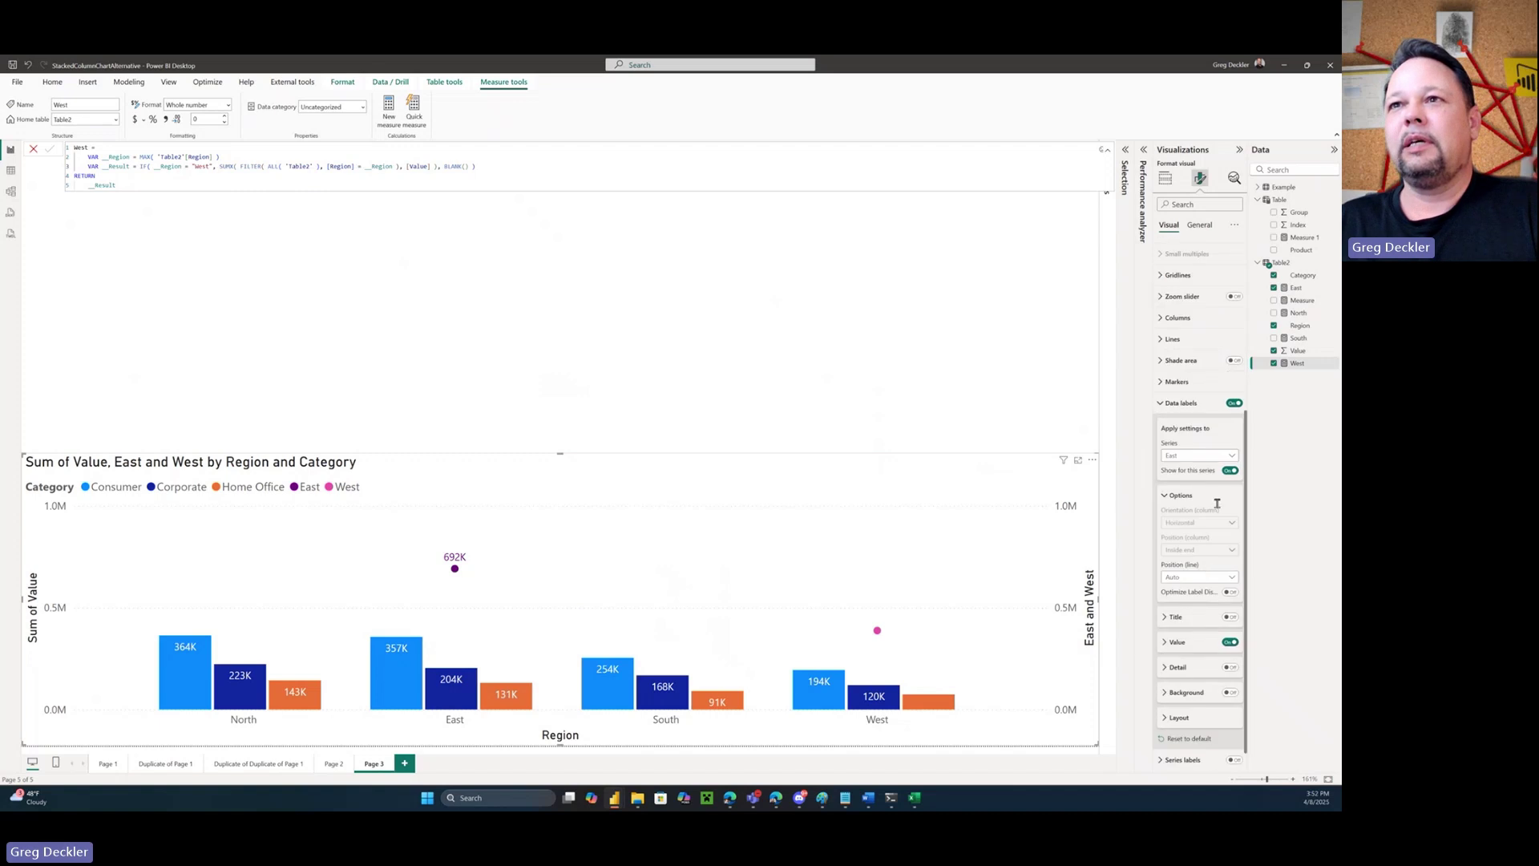
left_click(1234, 456)
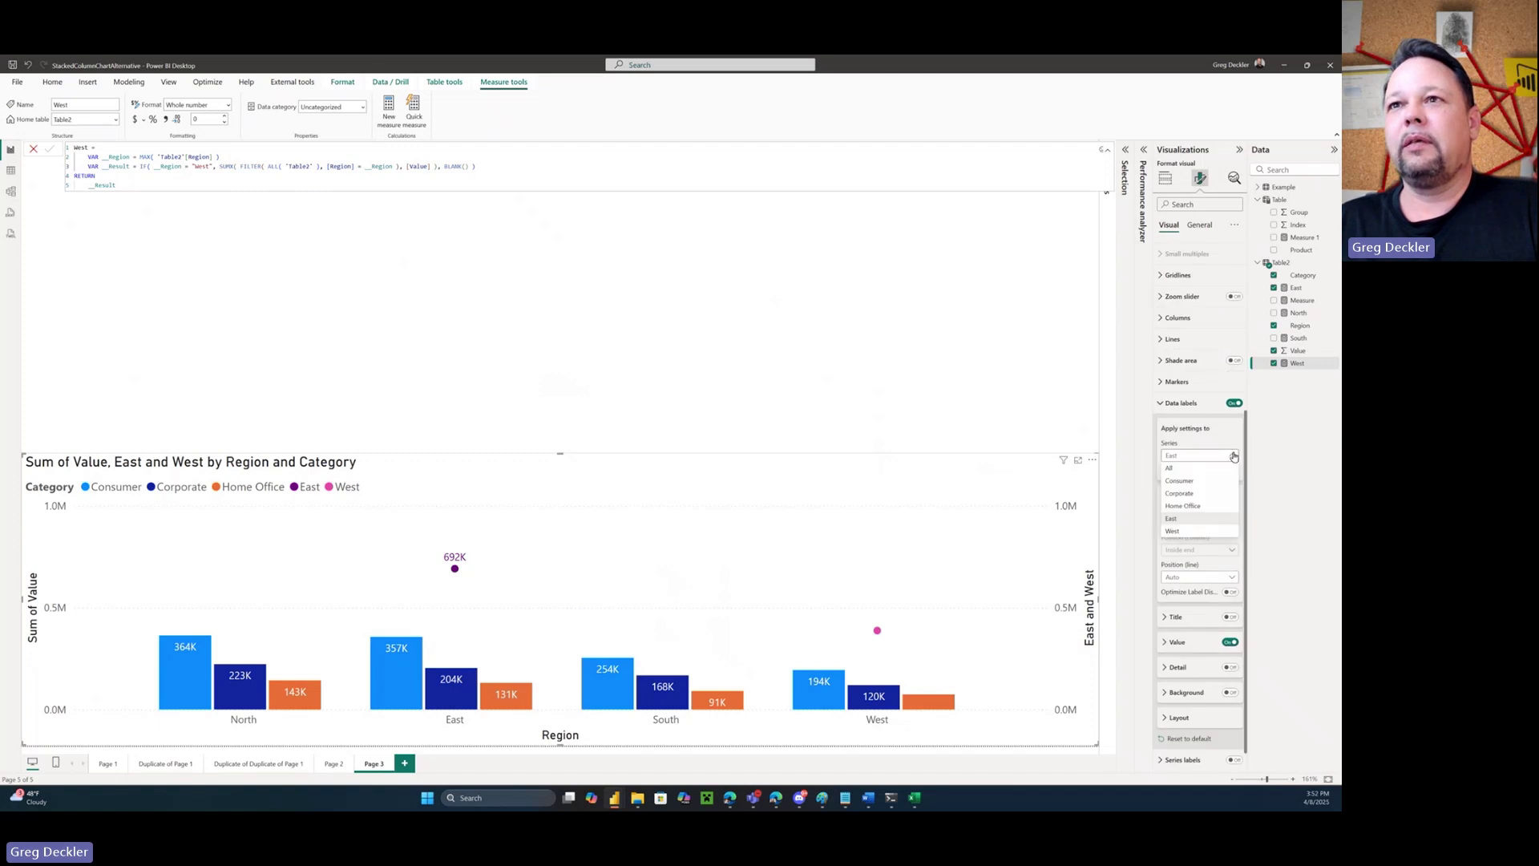
left_click(1190, 532)
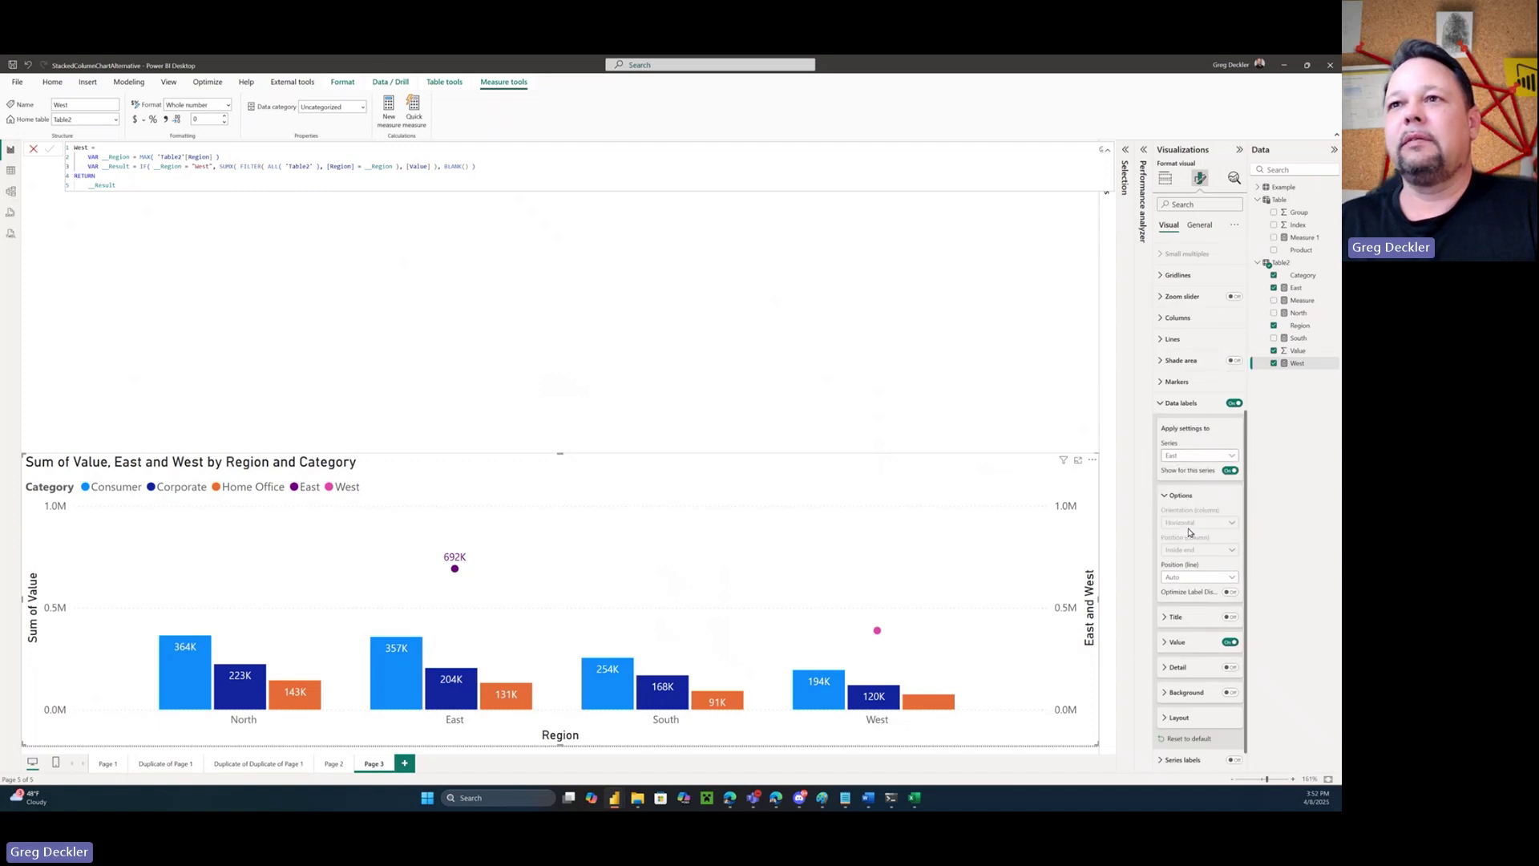
left_click(1171, 643)
scroll(1185, 586, "down", 4)
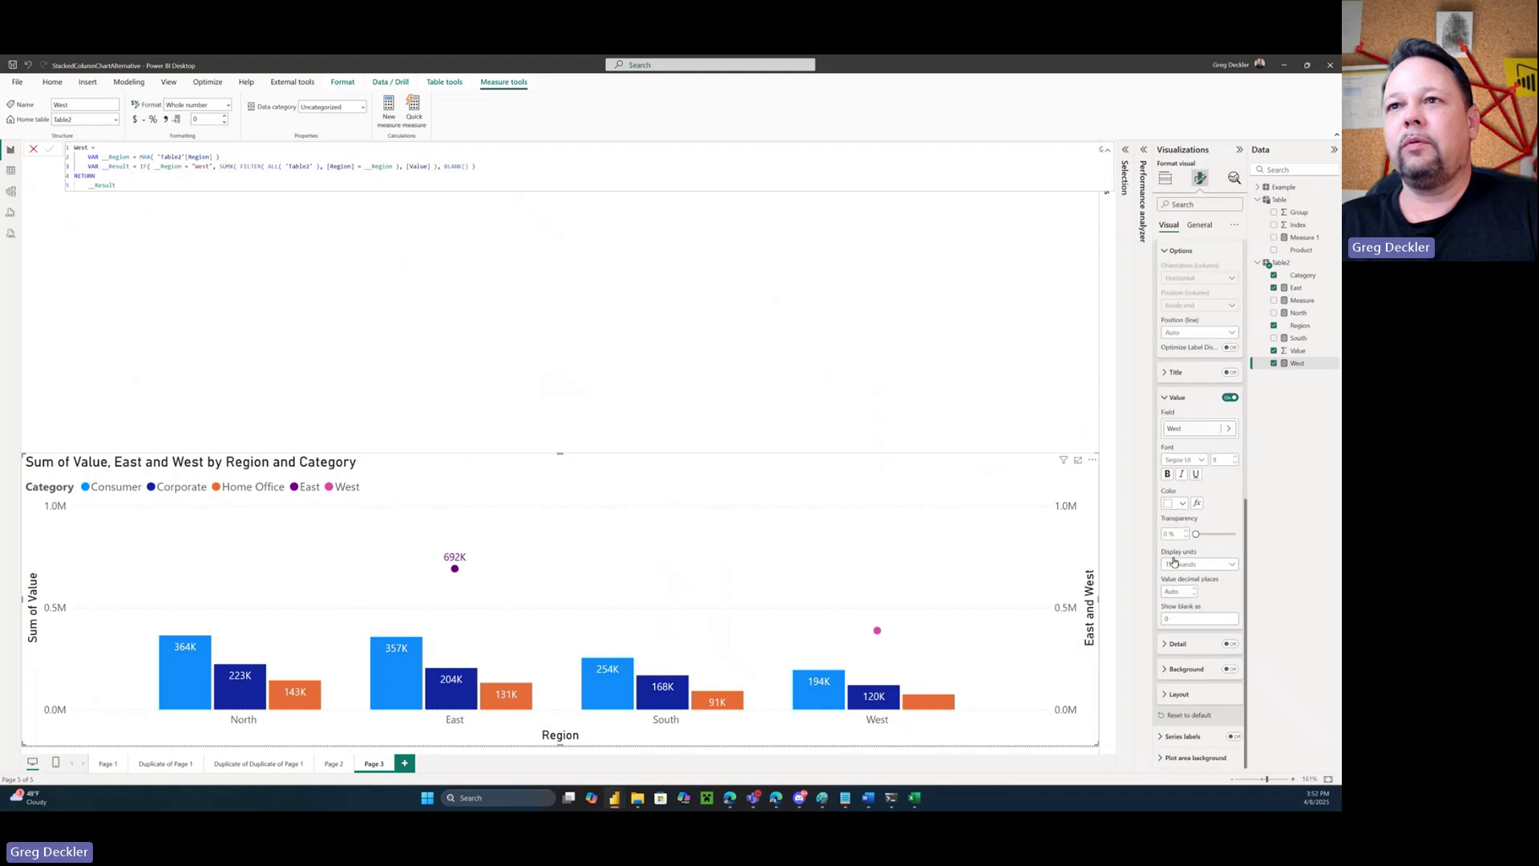
left_click(1182, 504)
left_click(1189, 659)
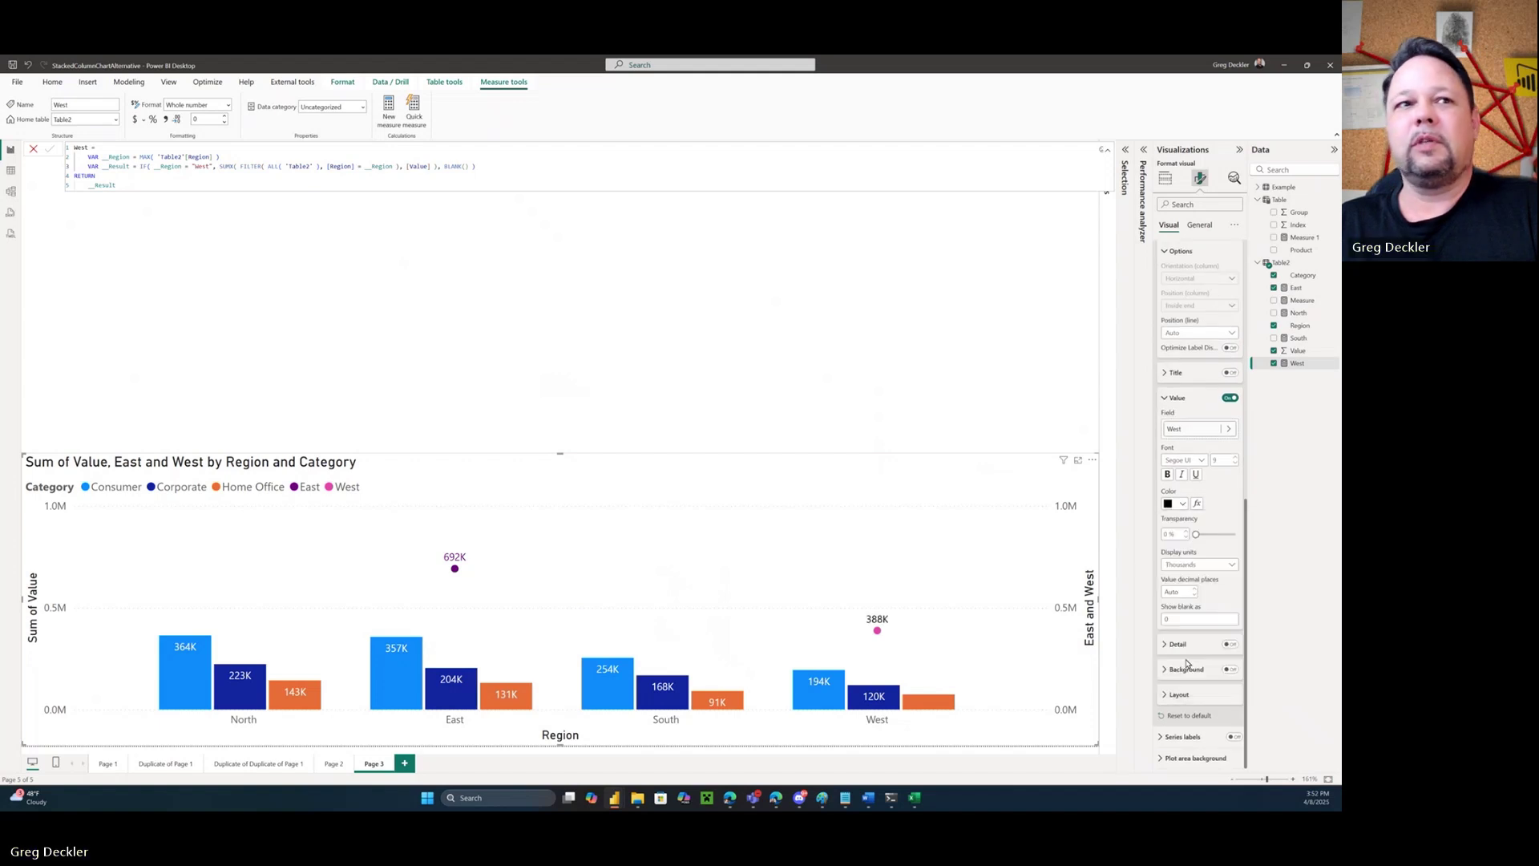
Set the West series' data label value color and its line color to the dark purple theme color
left_click(1184, 503)
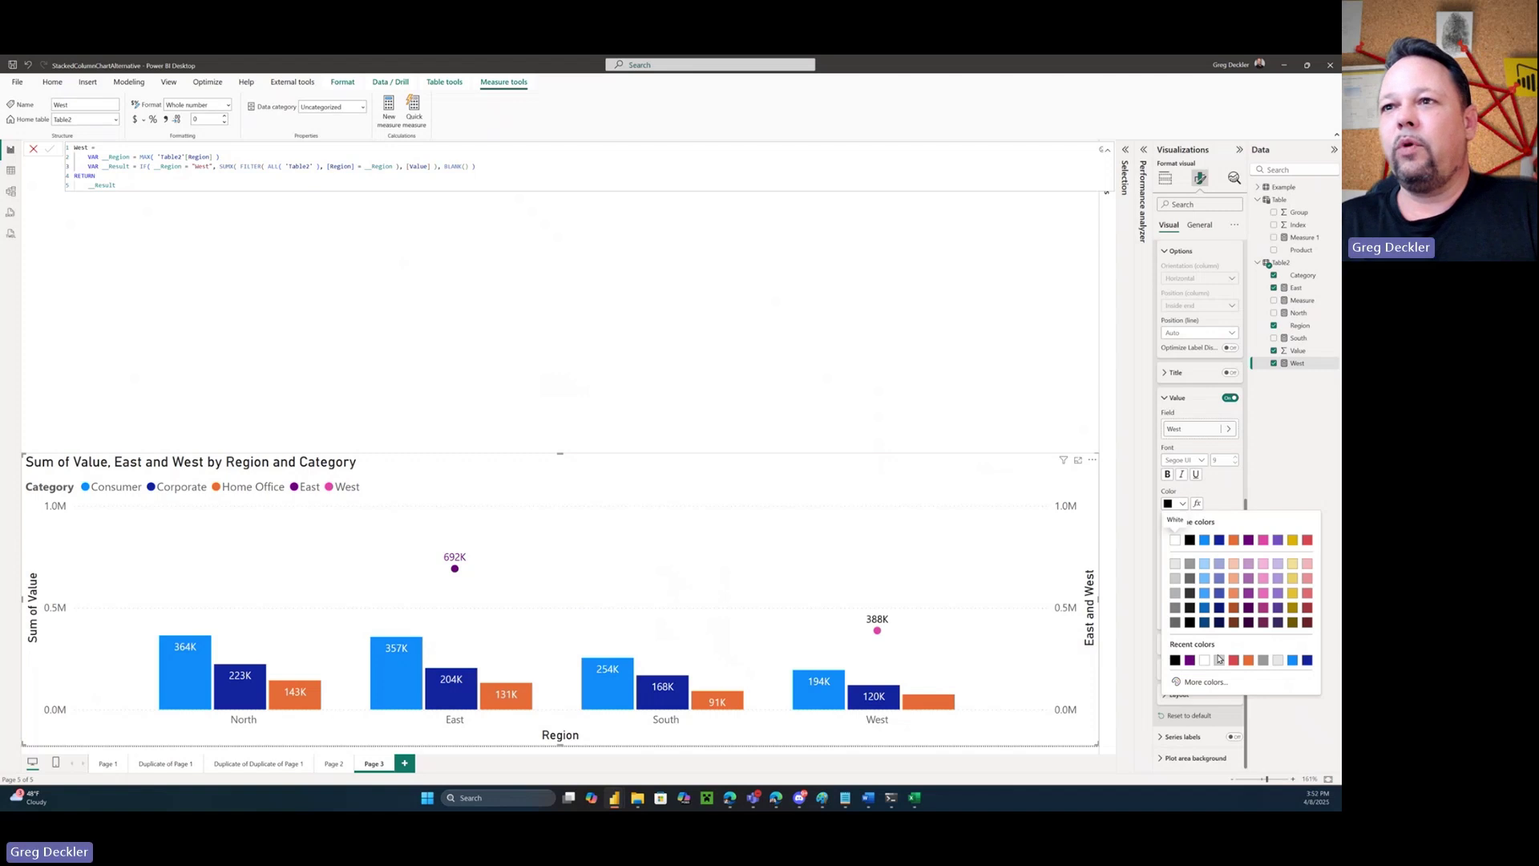
left_click(1248, 541)
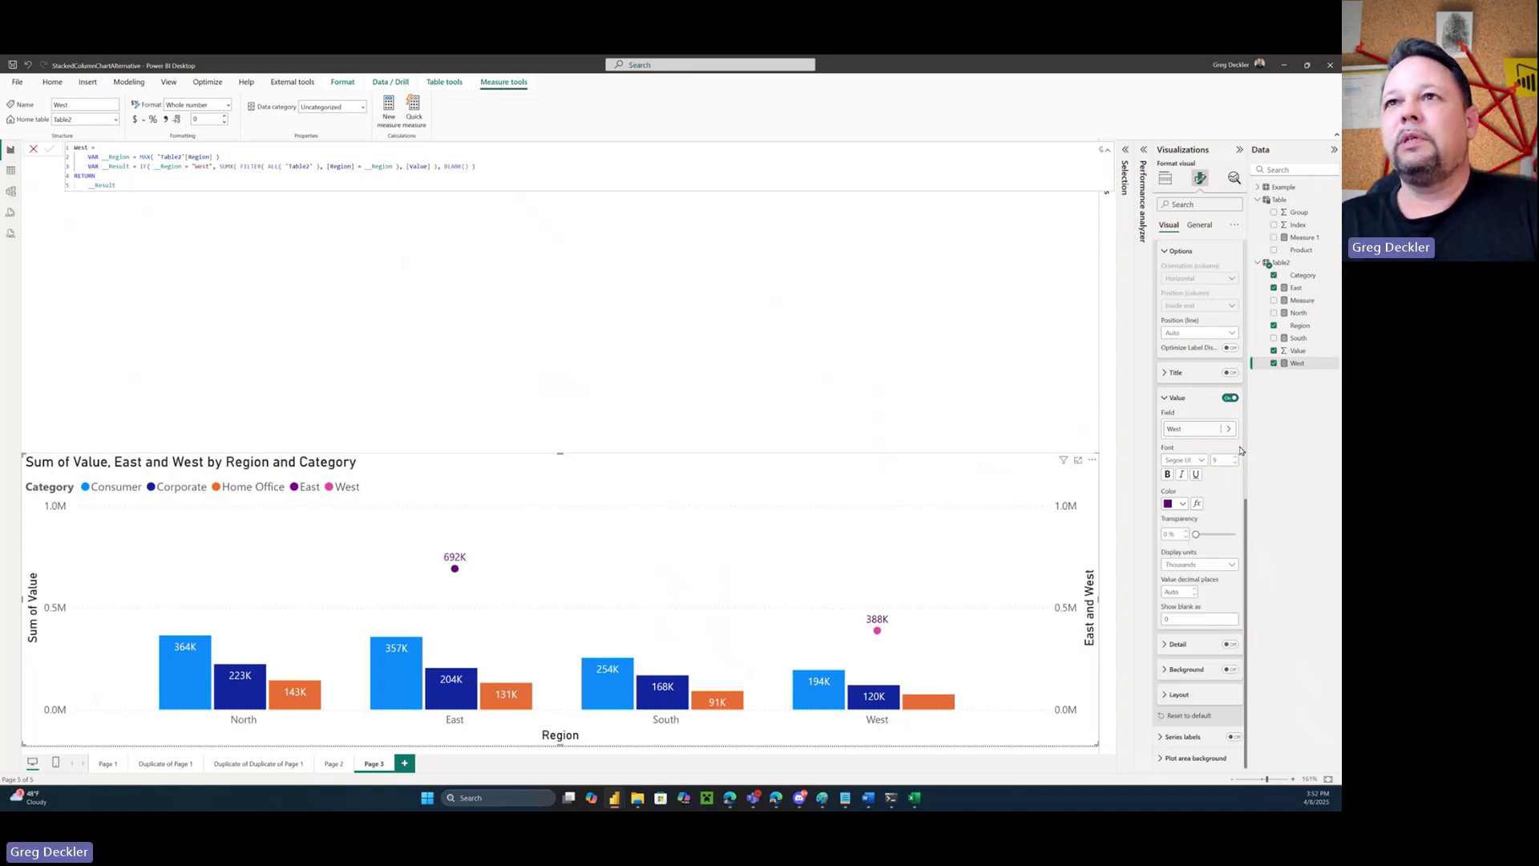
scroll(1210, 513, "up", 3)
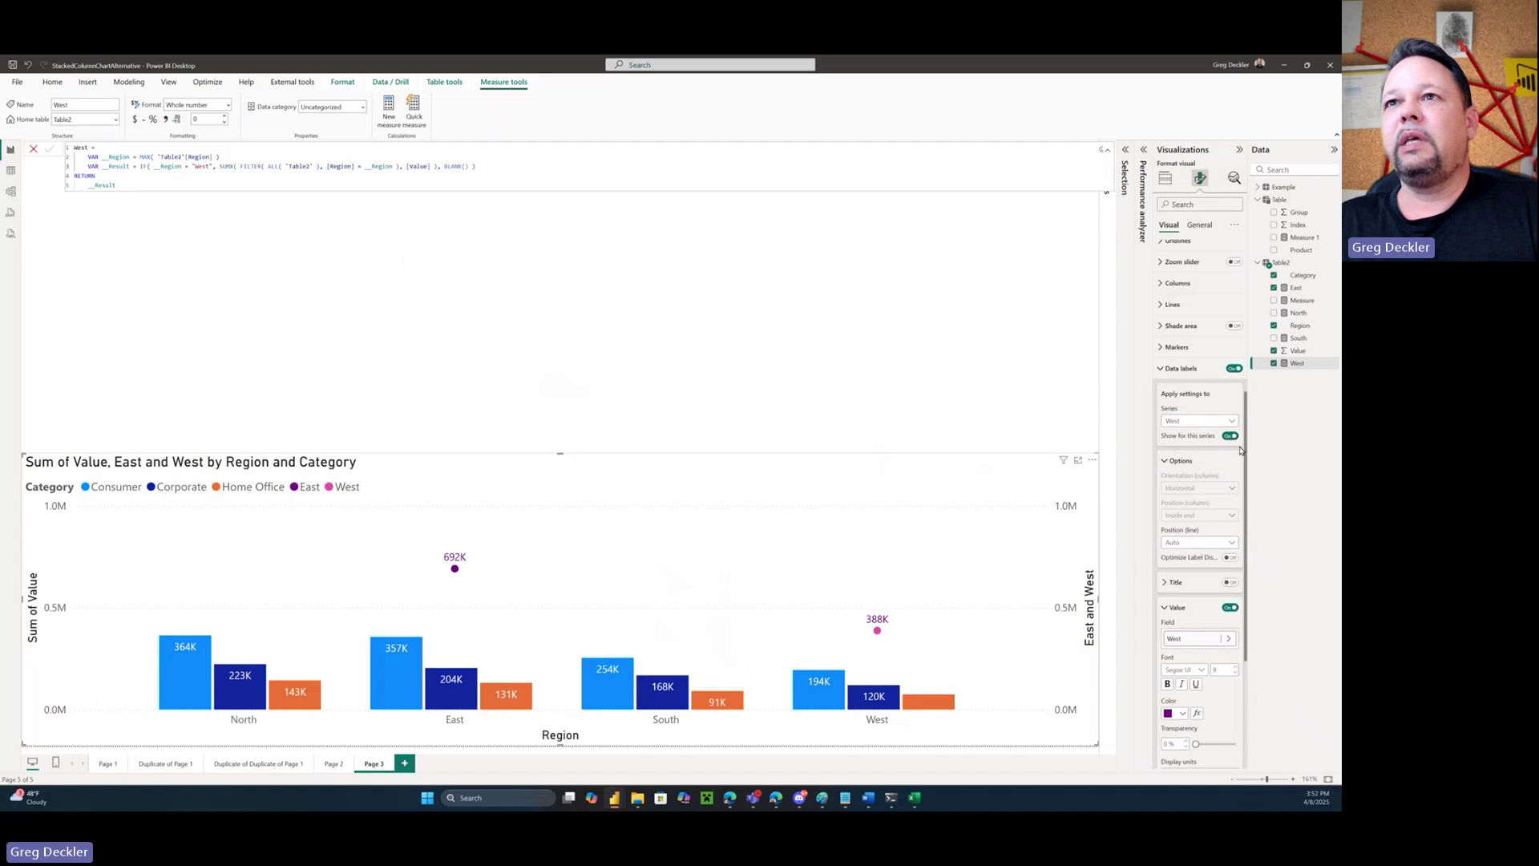
left_click(1165, 305)
left_click(1226, 357)
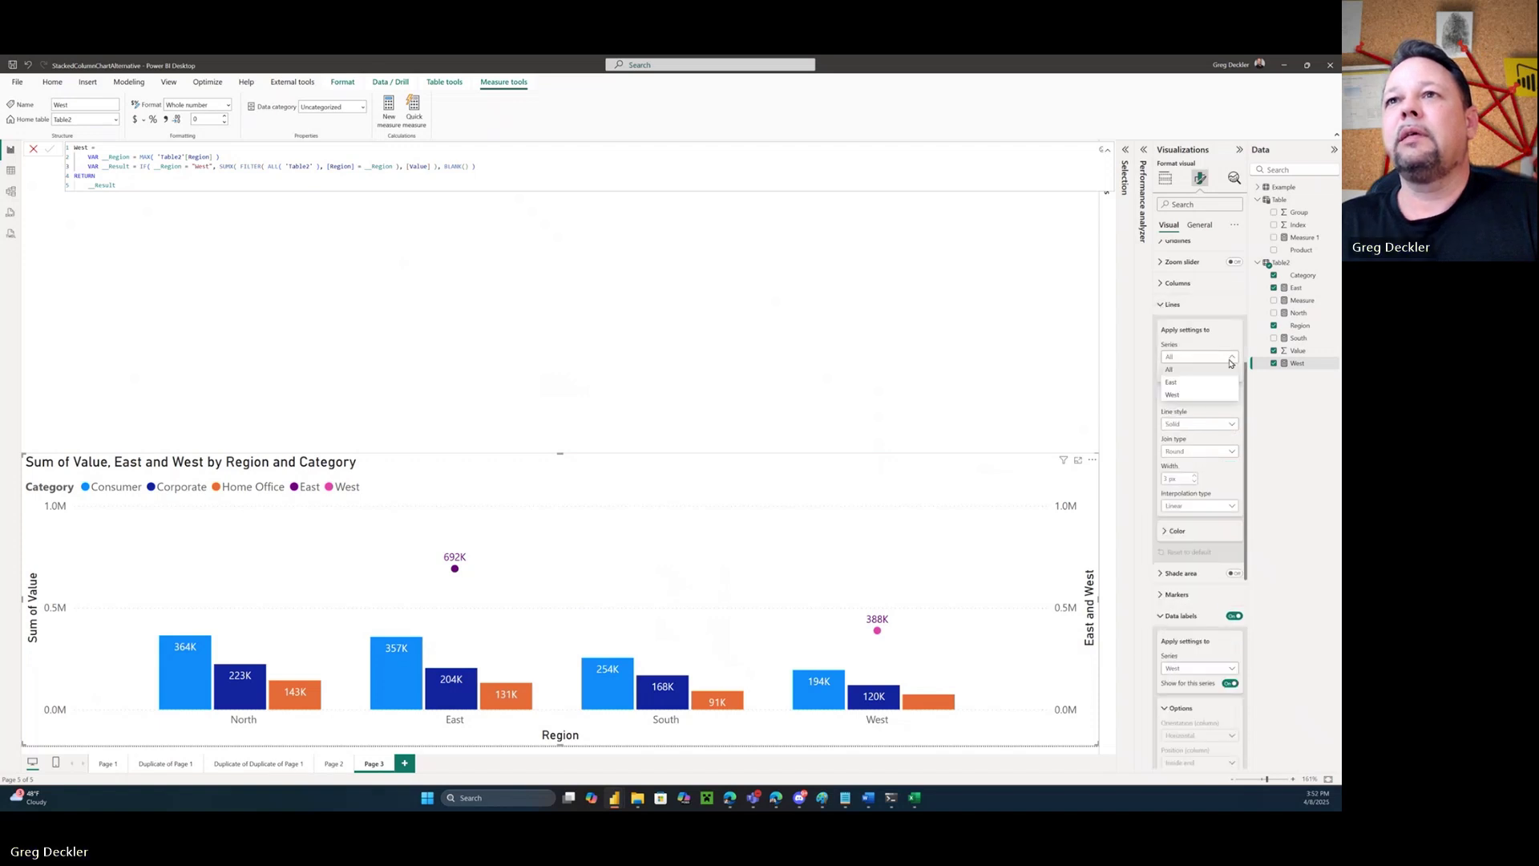
left_click(1198, 395)
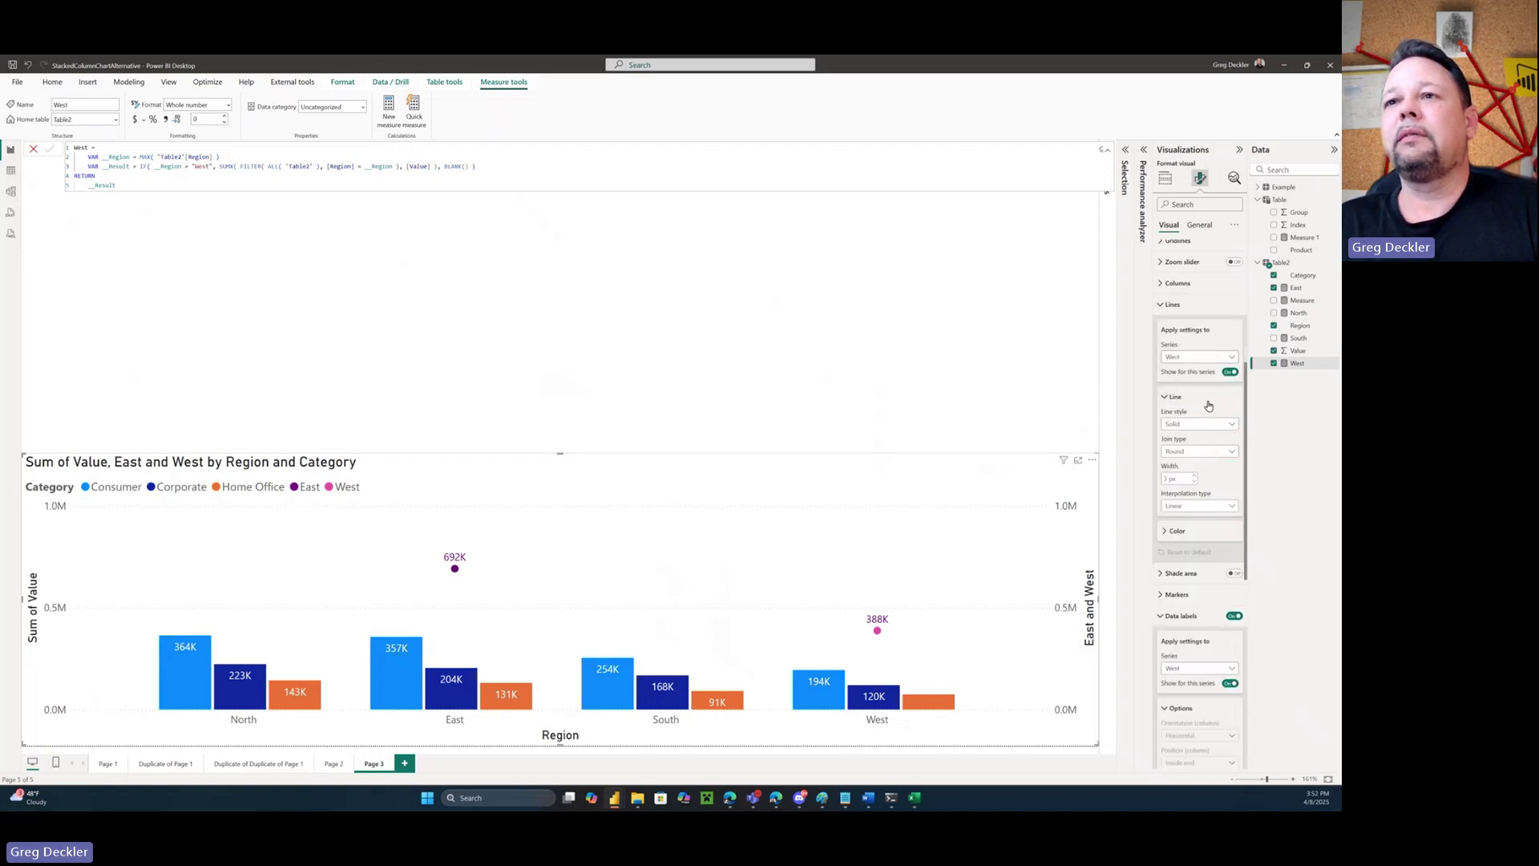
left_click(1172, 533)
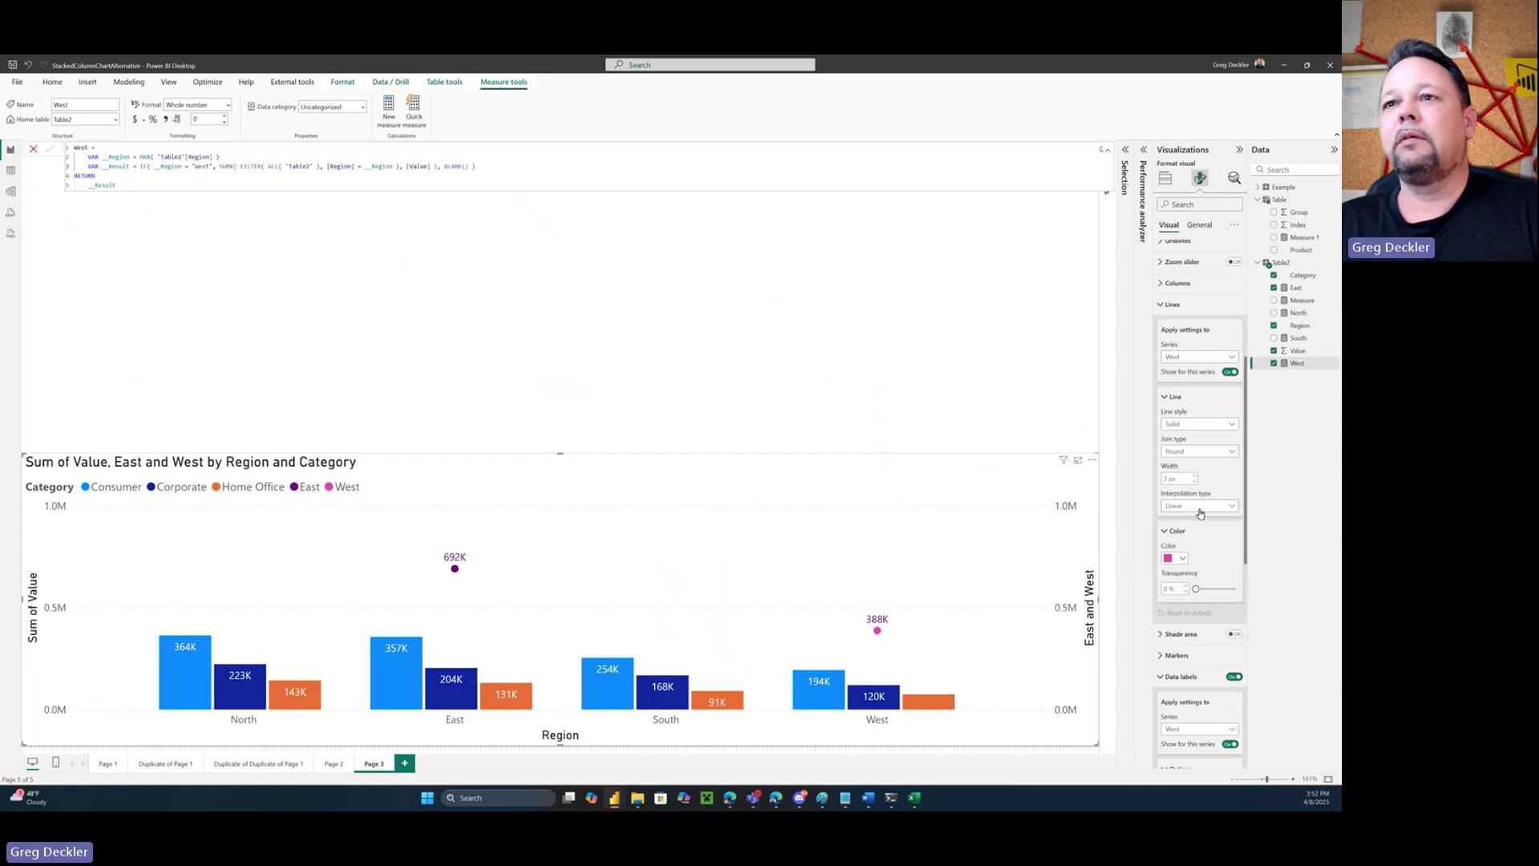
scroll(1197, 512, "down", 2)
left_click(1179, 454)
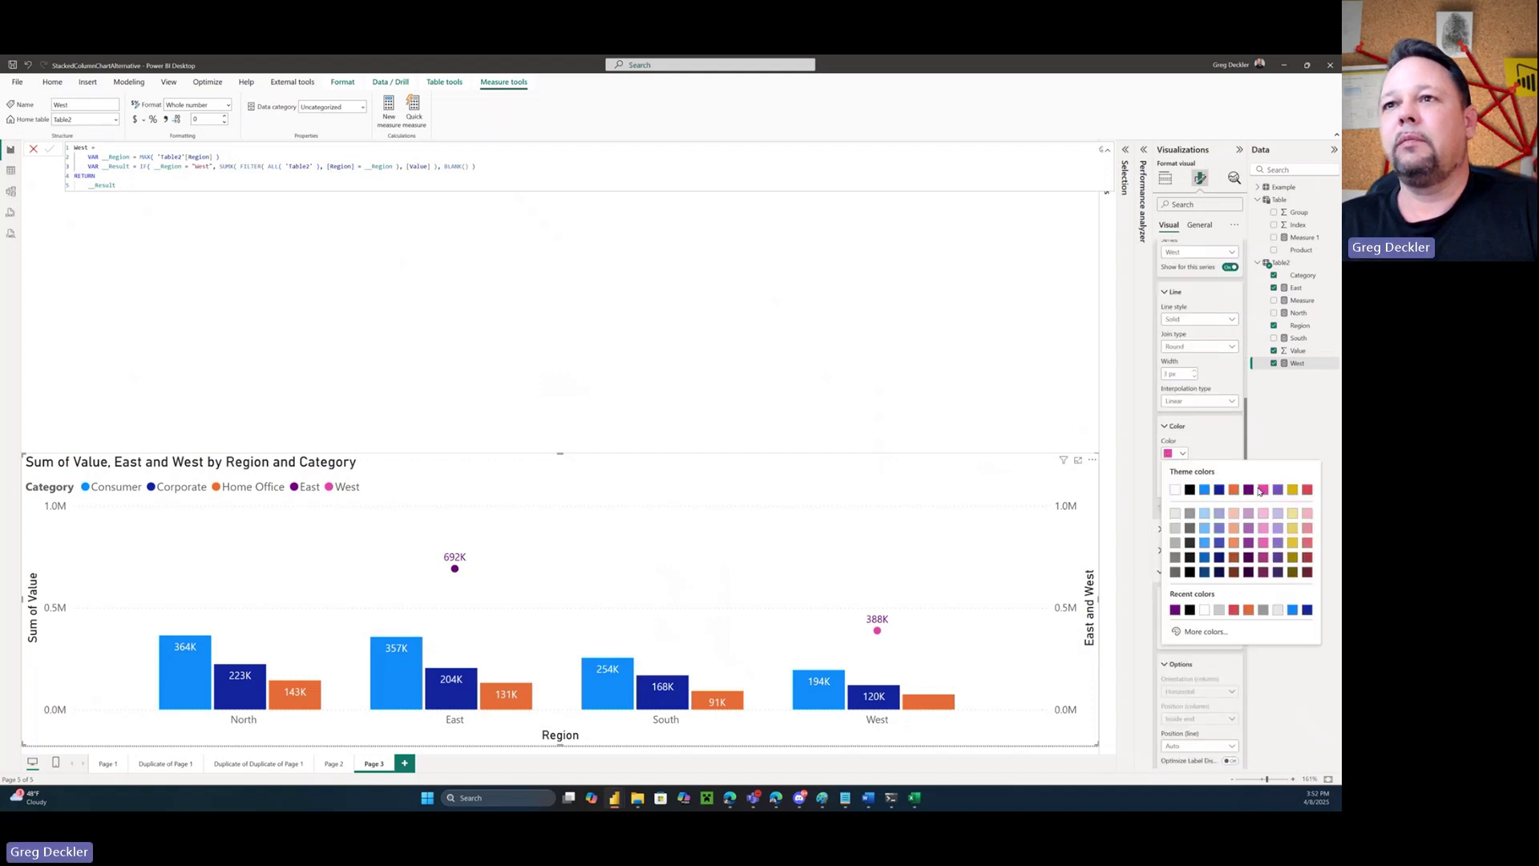
left_click(1248, 490)
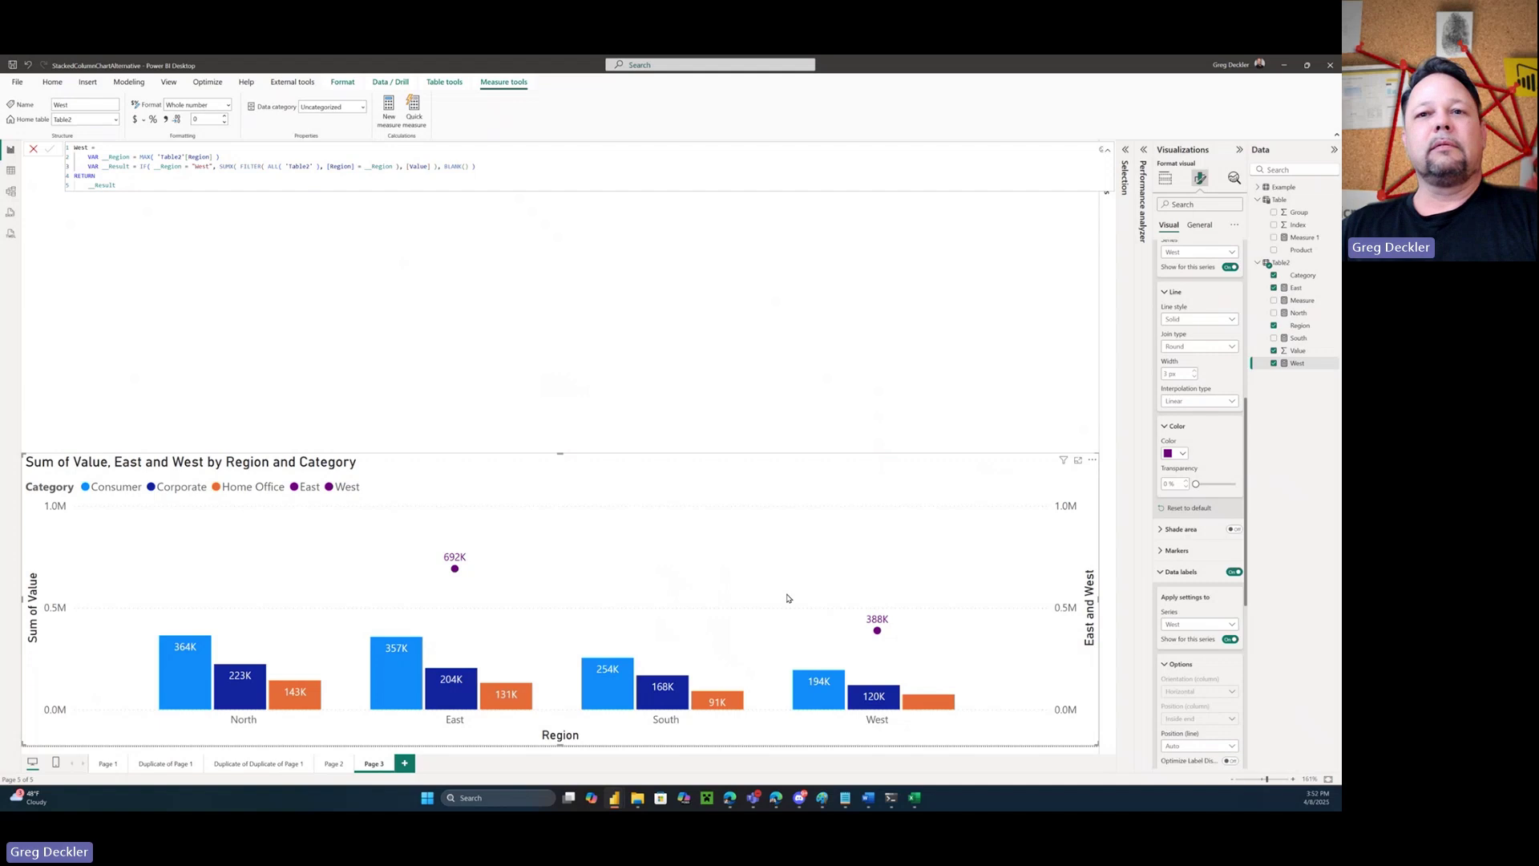
Review the report pages to compare the overlay, error bar, constant line and combo chart versions of the nested columns
left_click(334, 764)
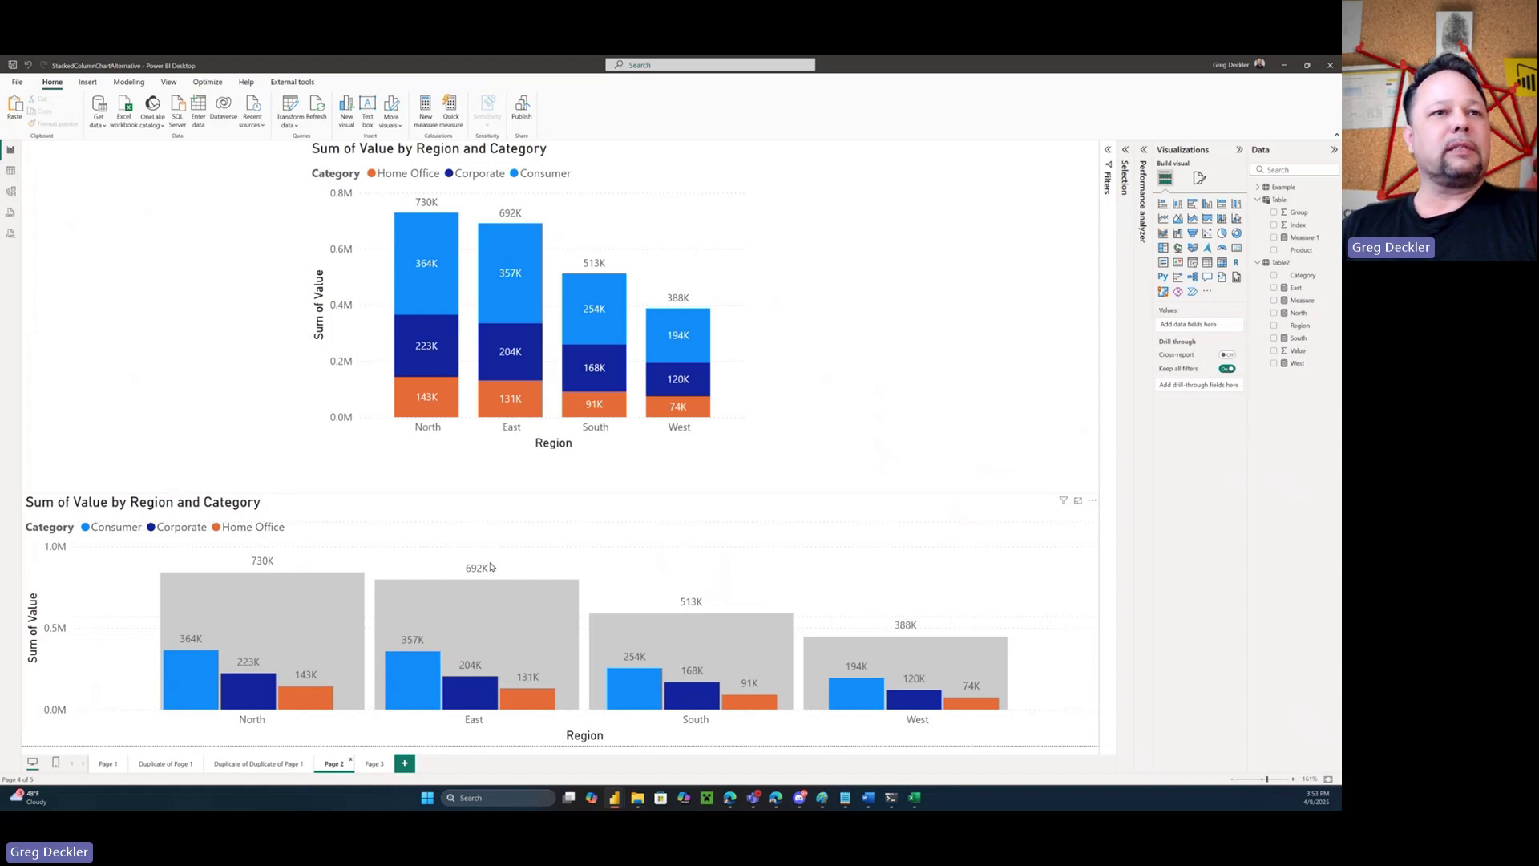
left_click(374, 763)
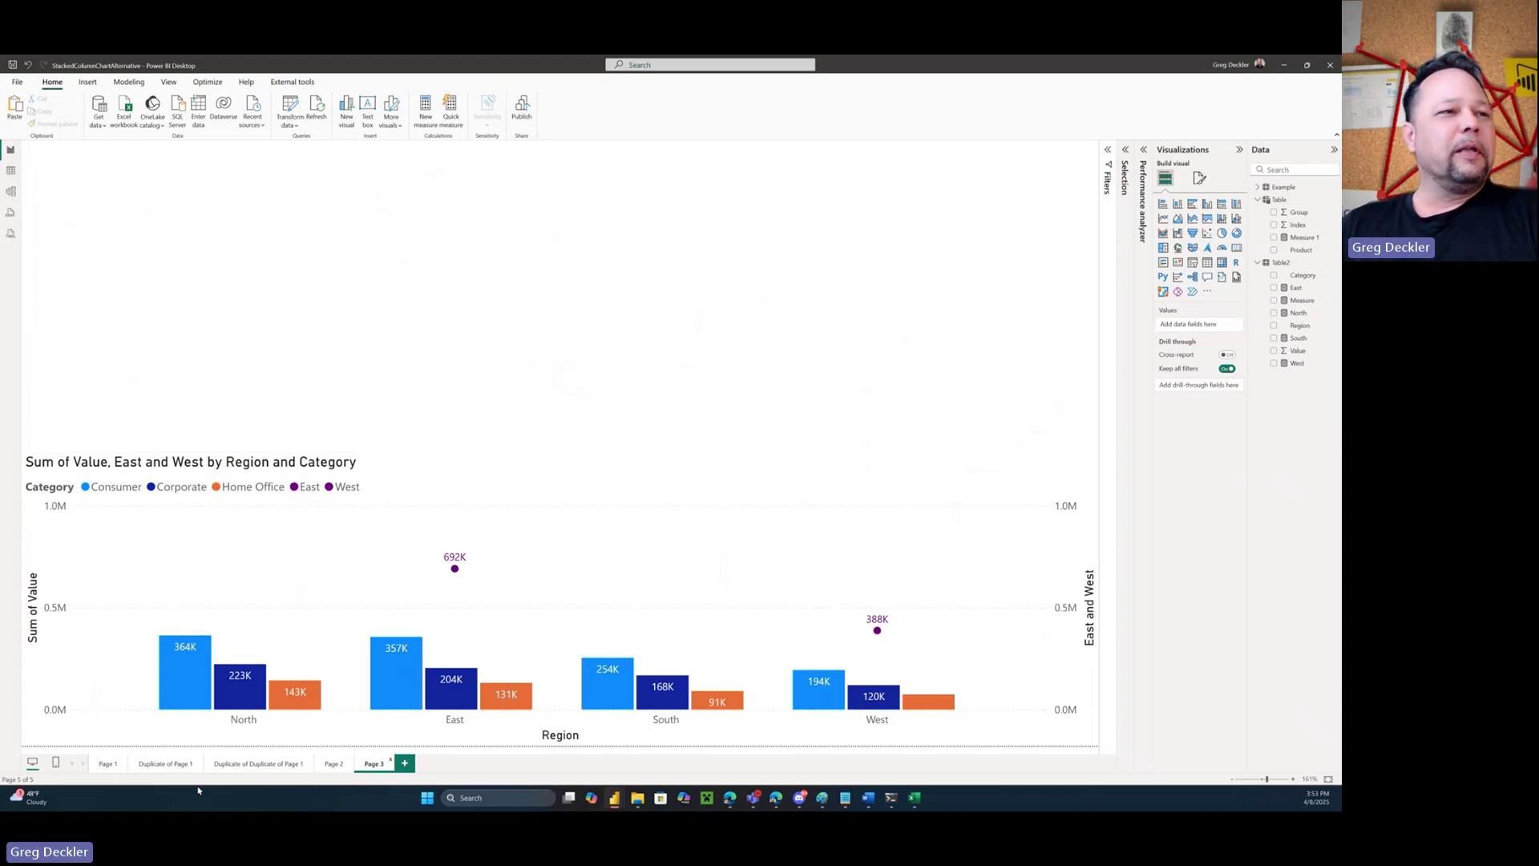
left_click(108, 764)
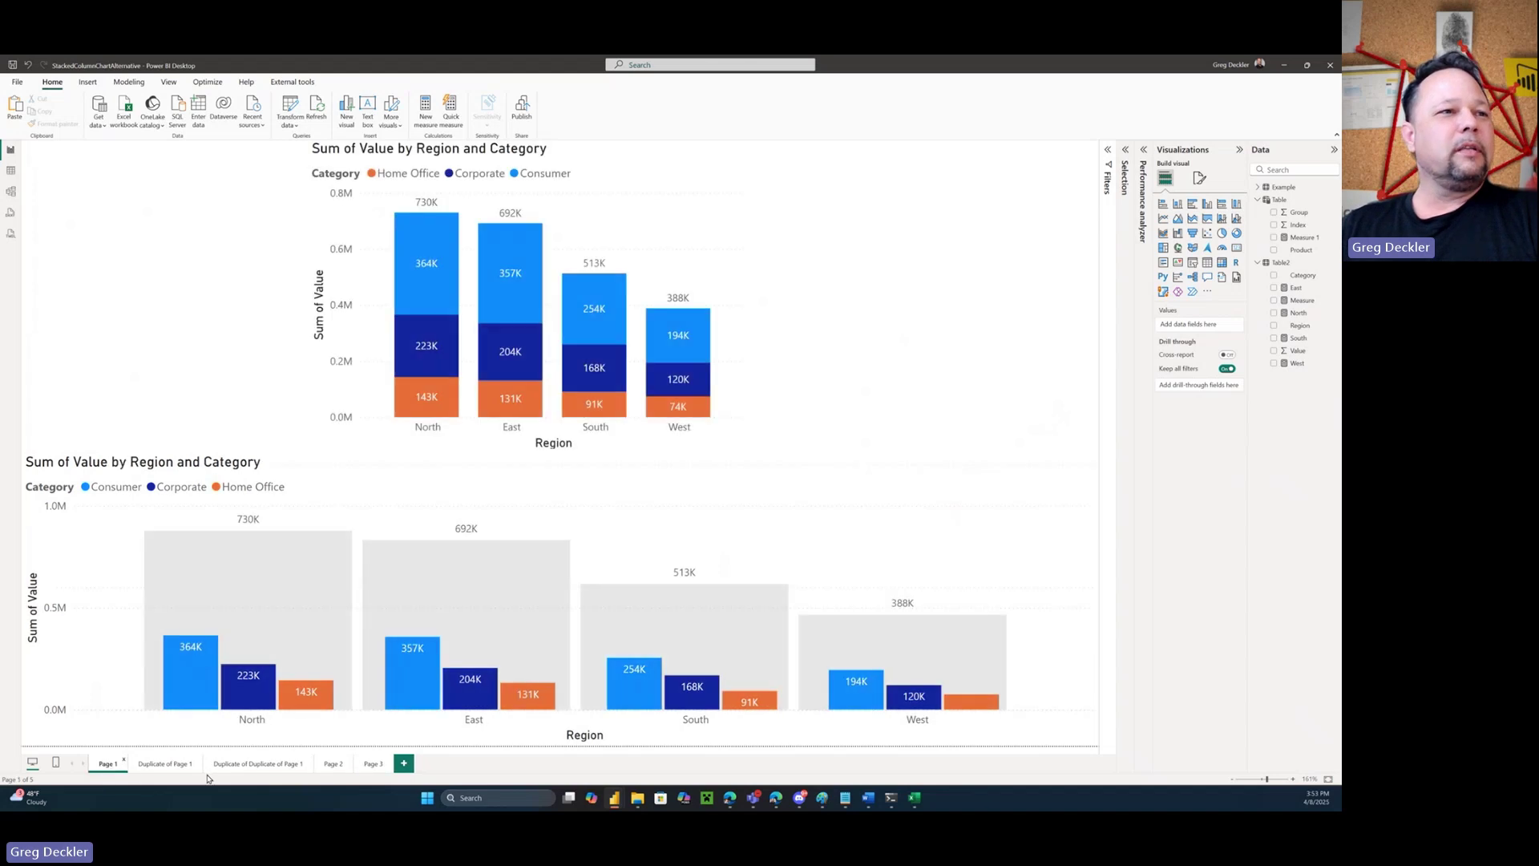
left_click(177, 768)
left_click(375, 766)
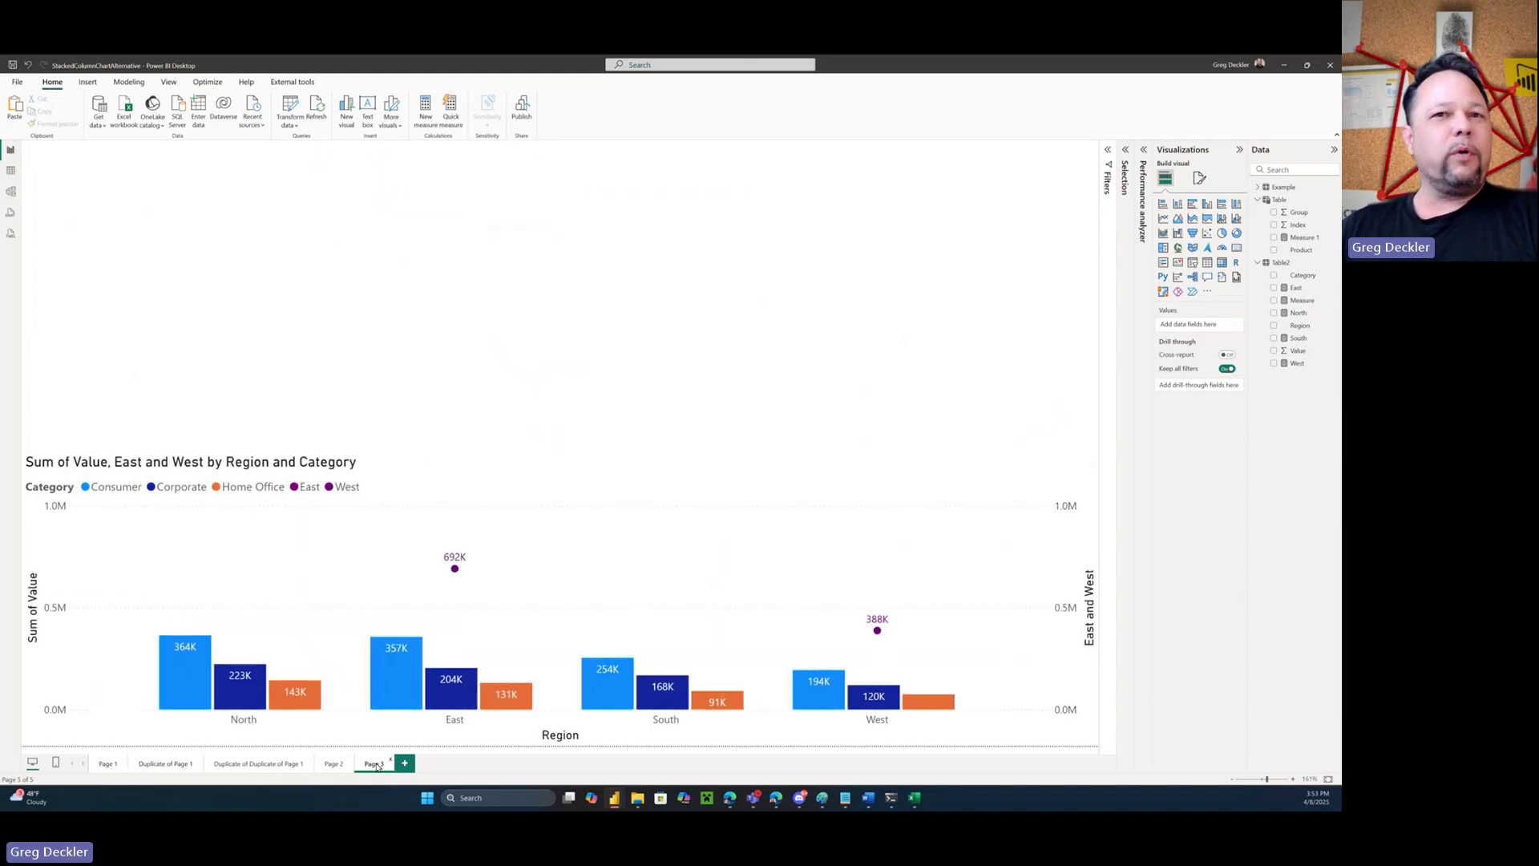
left_click(333, 765)
left_click(271, 768)
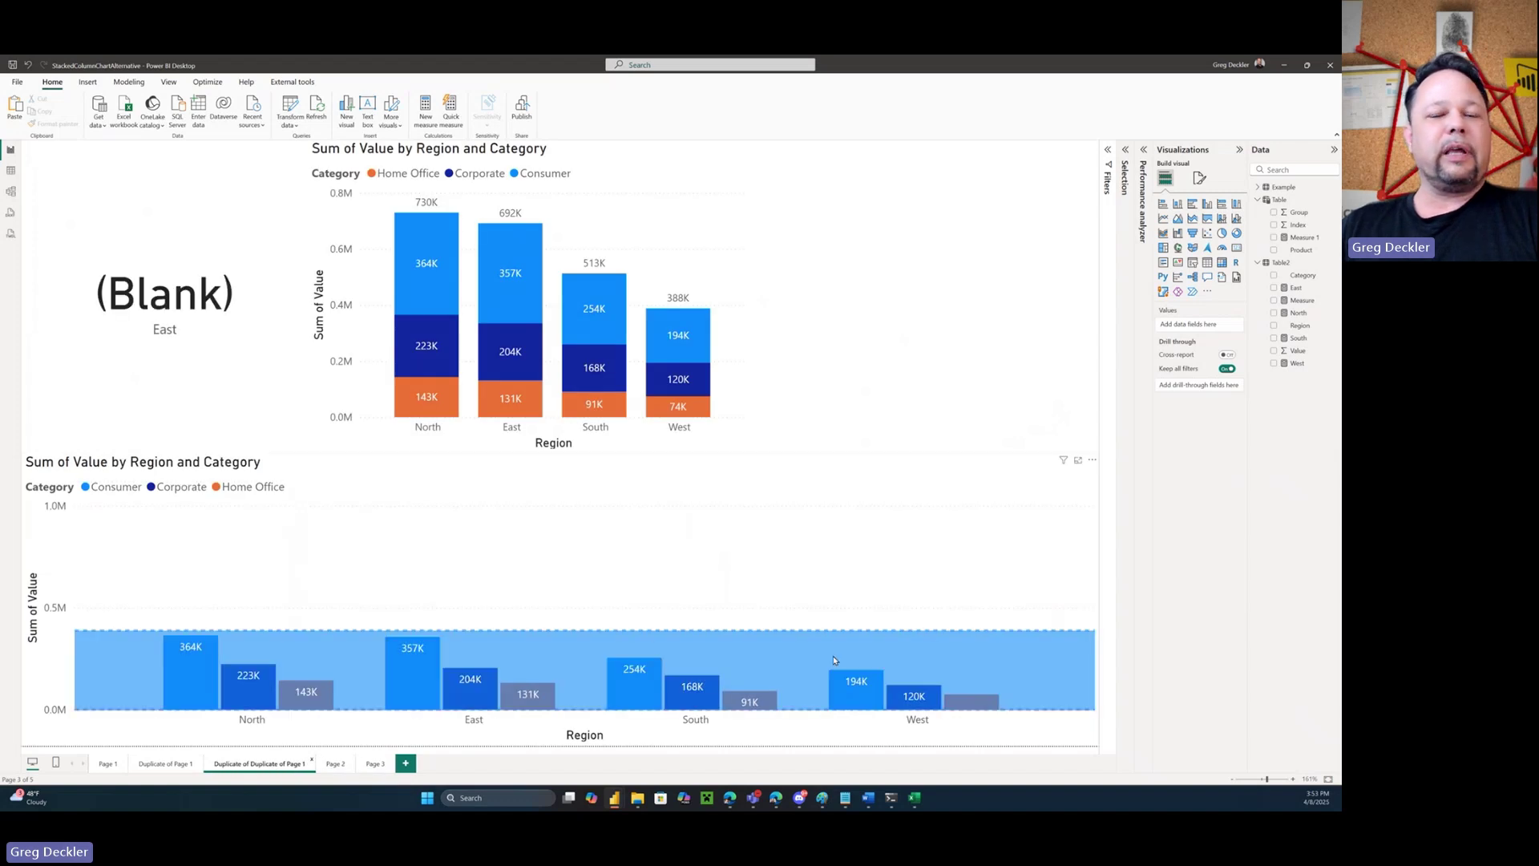